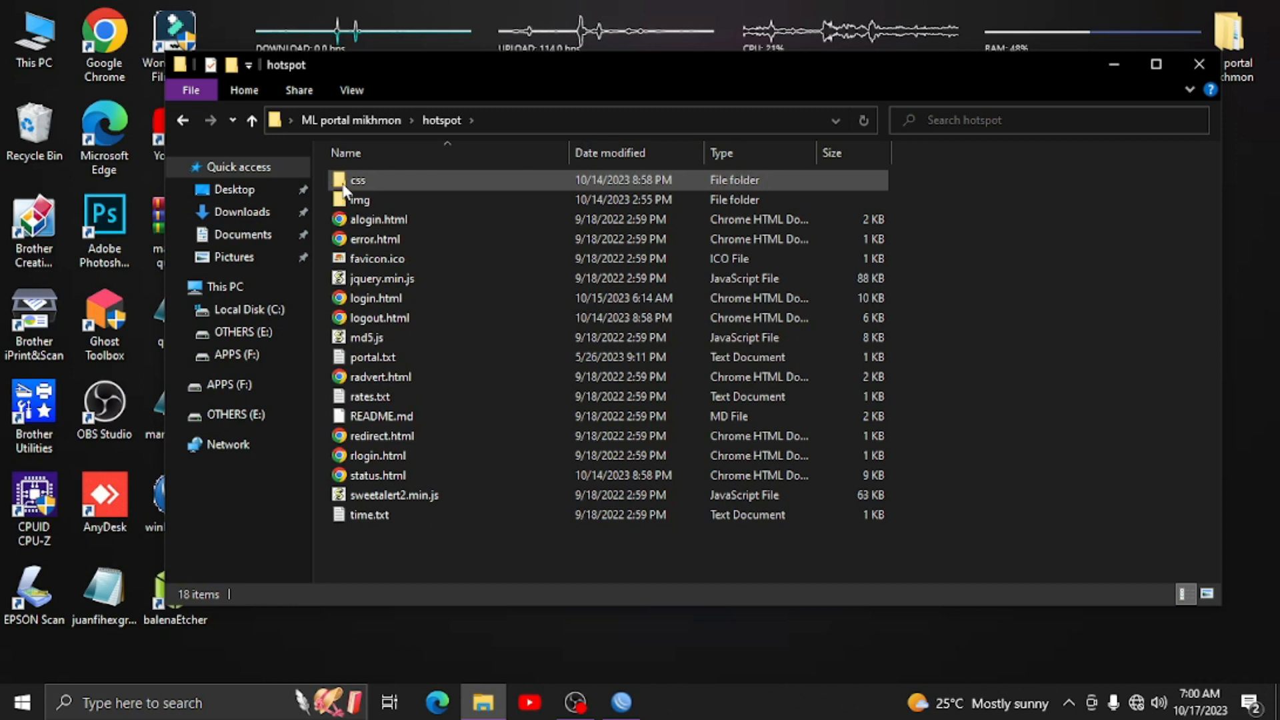
- Preview the login.html voucher login page in Chrome, then close Chrome and the hotspot folder
double_click(455, 300)
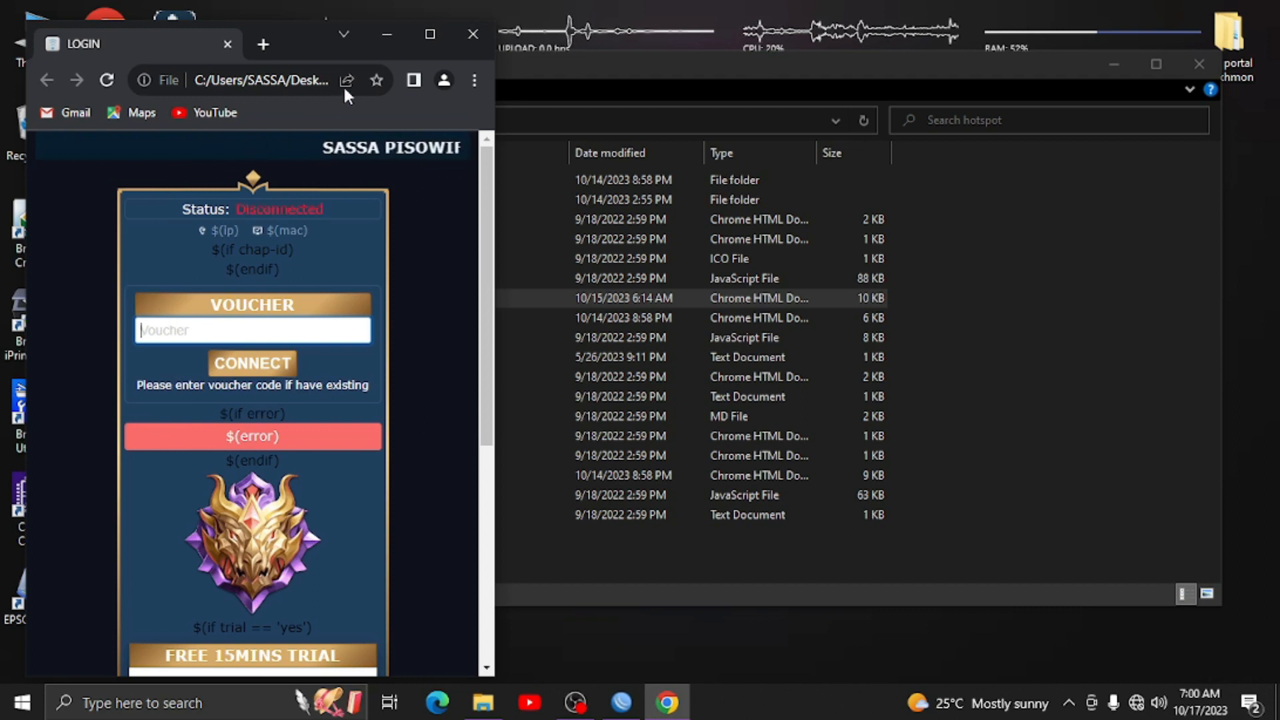
click(472, 34)
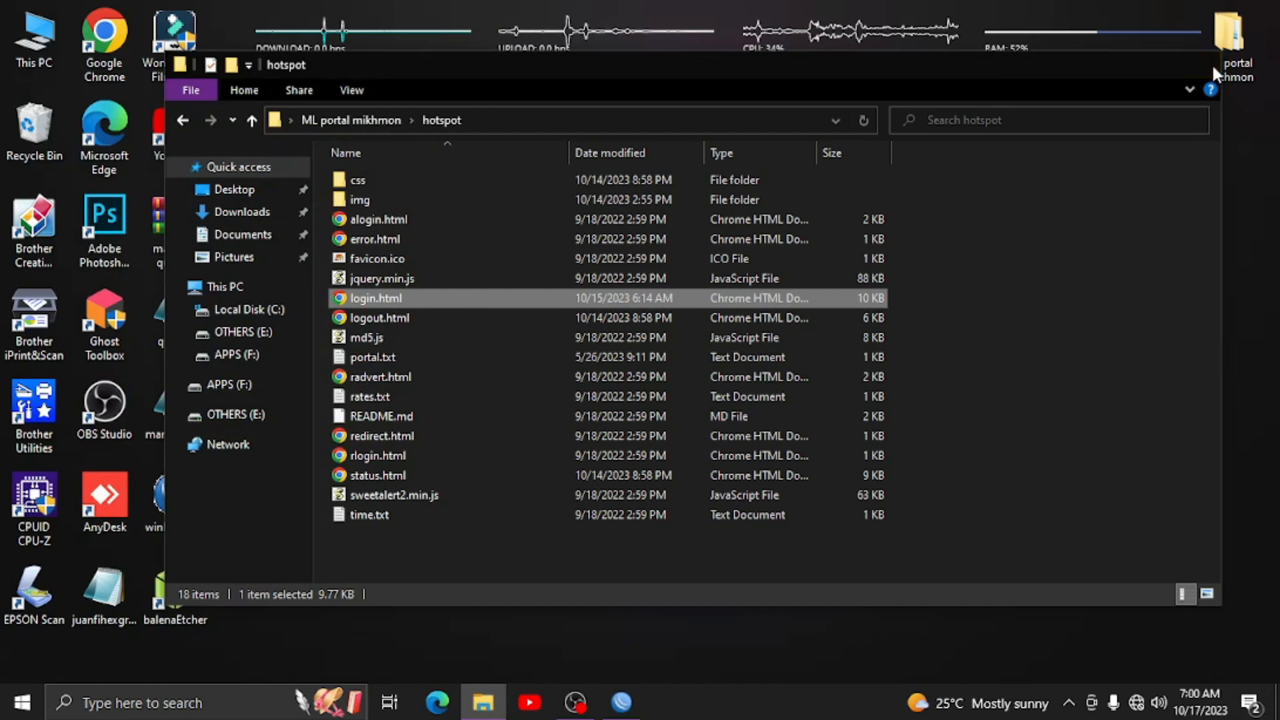
click(1208, 63)
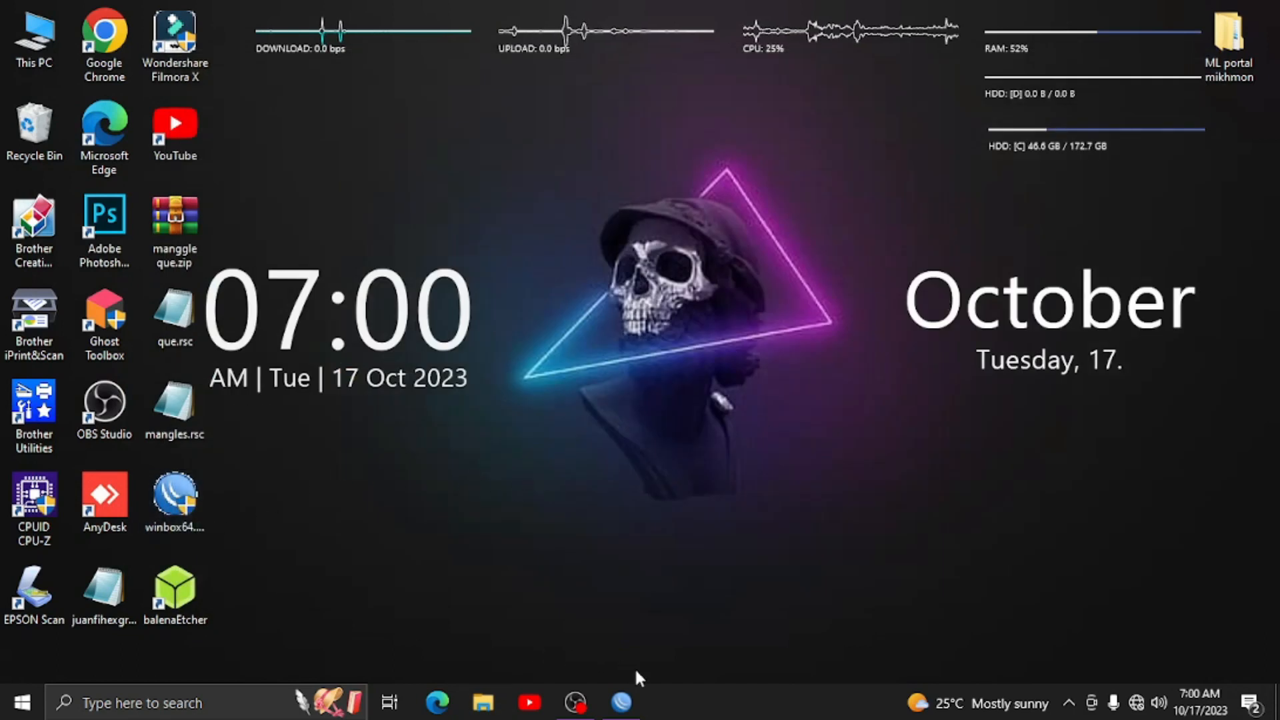
- Connect WinBox to the neighbouring MikroTik RB941-2nD router using its MAC address
click(621, 701)
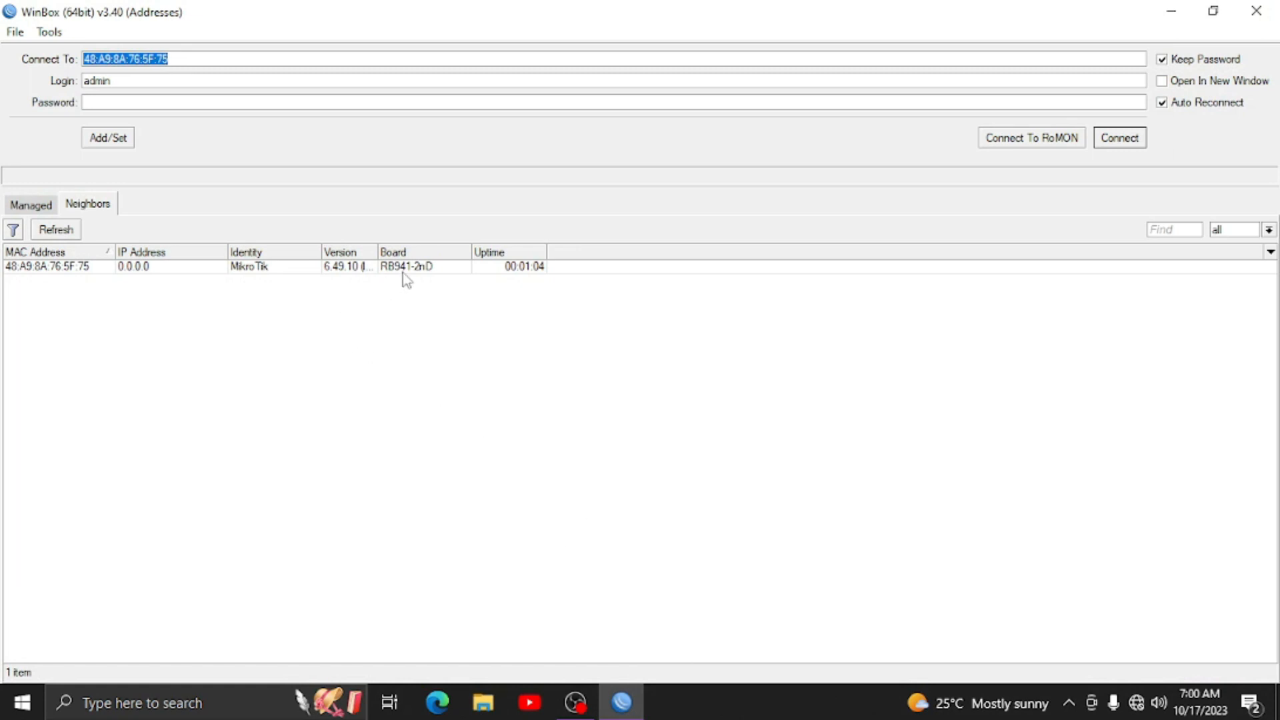
click(86, 270)
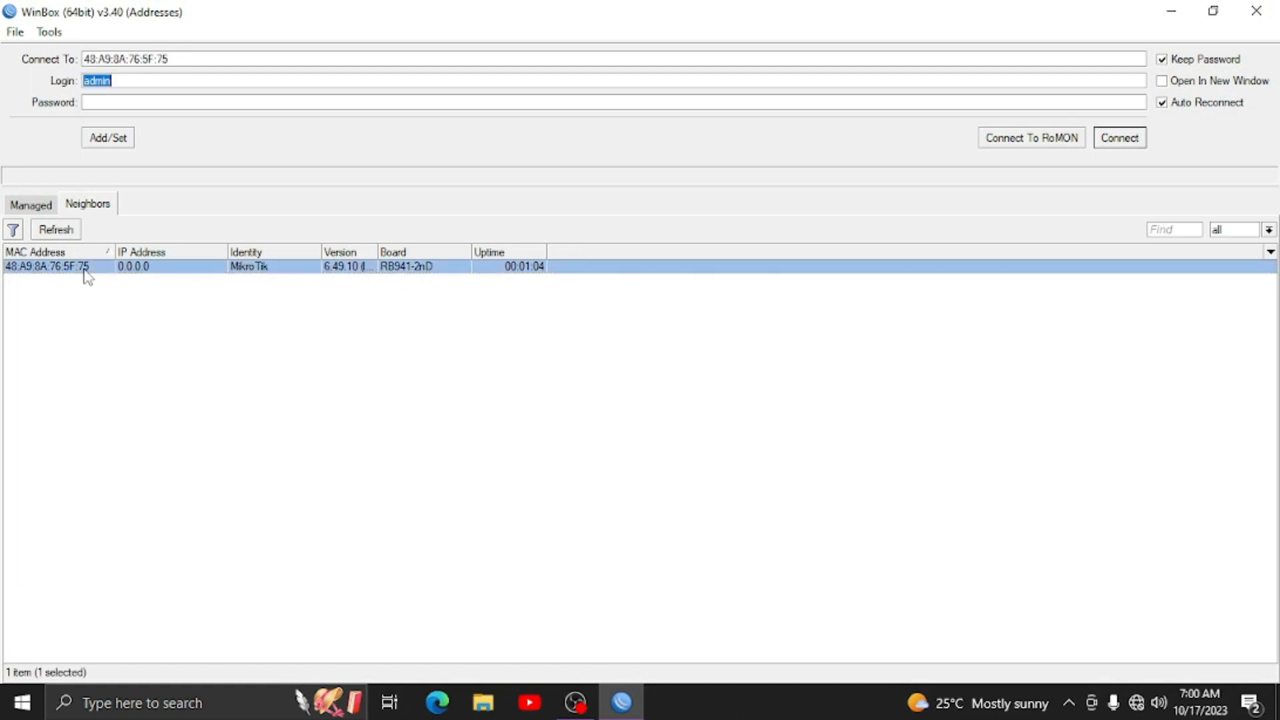
click(1102, 133)
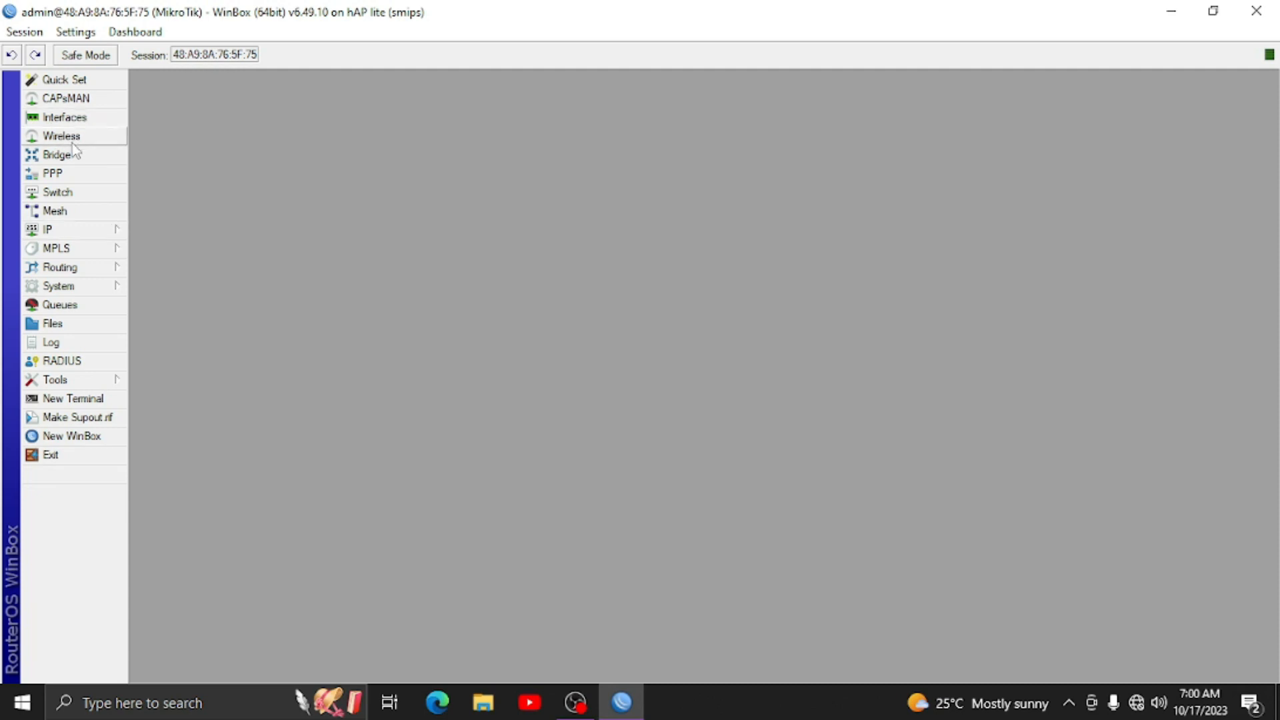
- Rename ether1 to ether1.ISP and ether2 to ether2.AP in the interface list
click(93, 117)
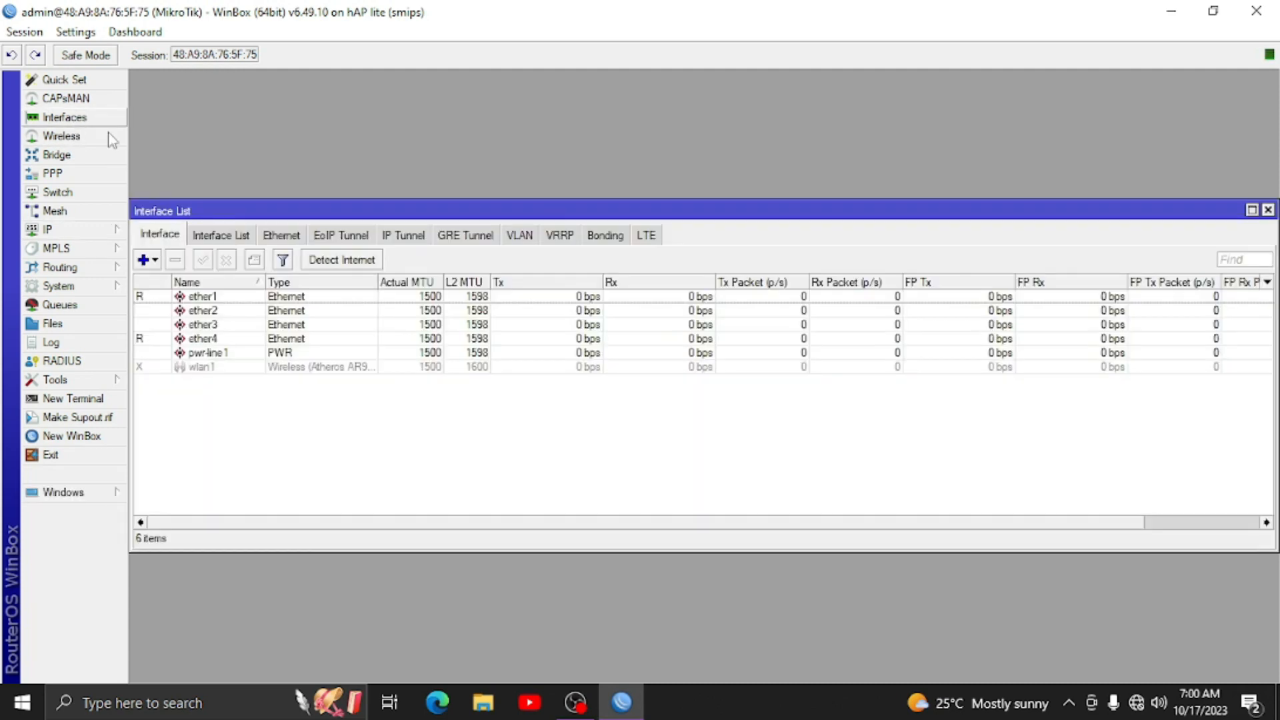
double_click(218, 298)
click(656, 230)
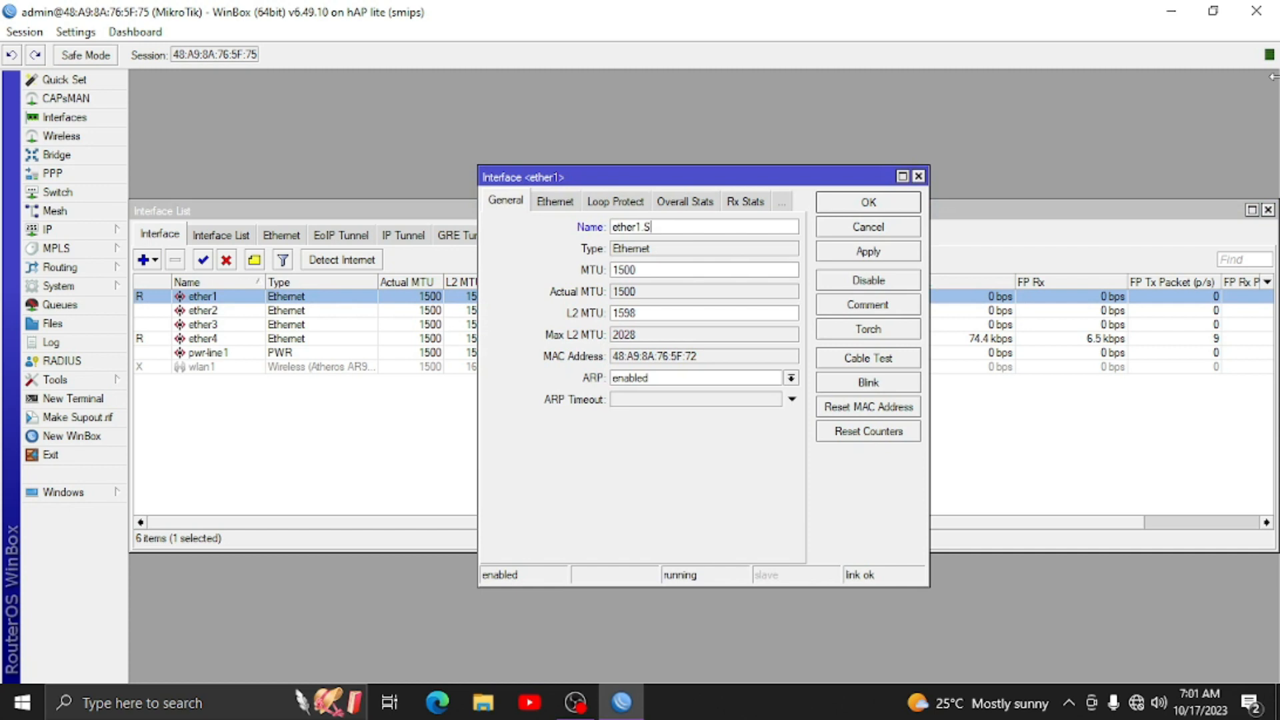
text(.ISP)
key(Return)
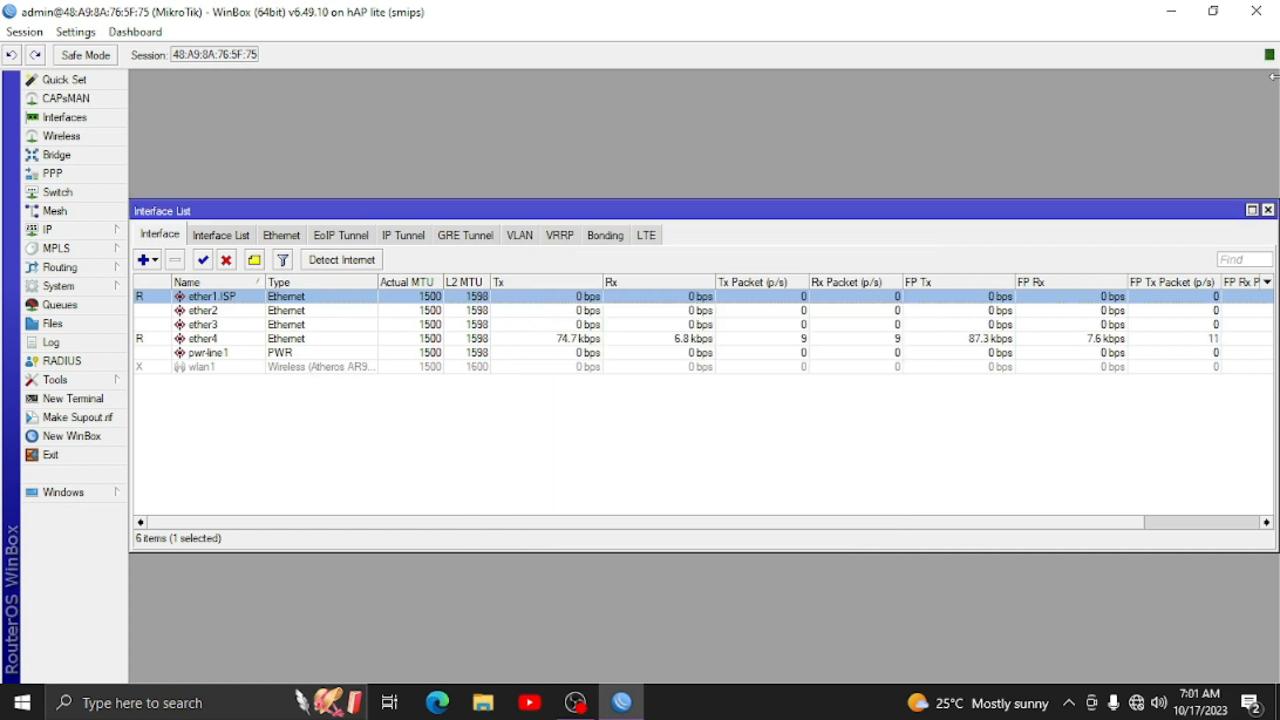
double_click(206, 311)
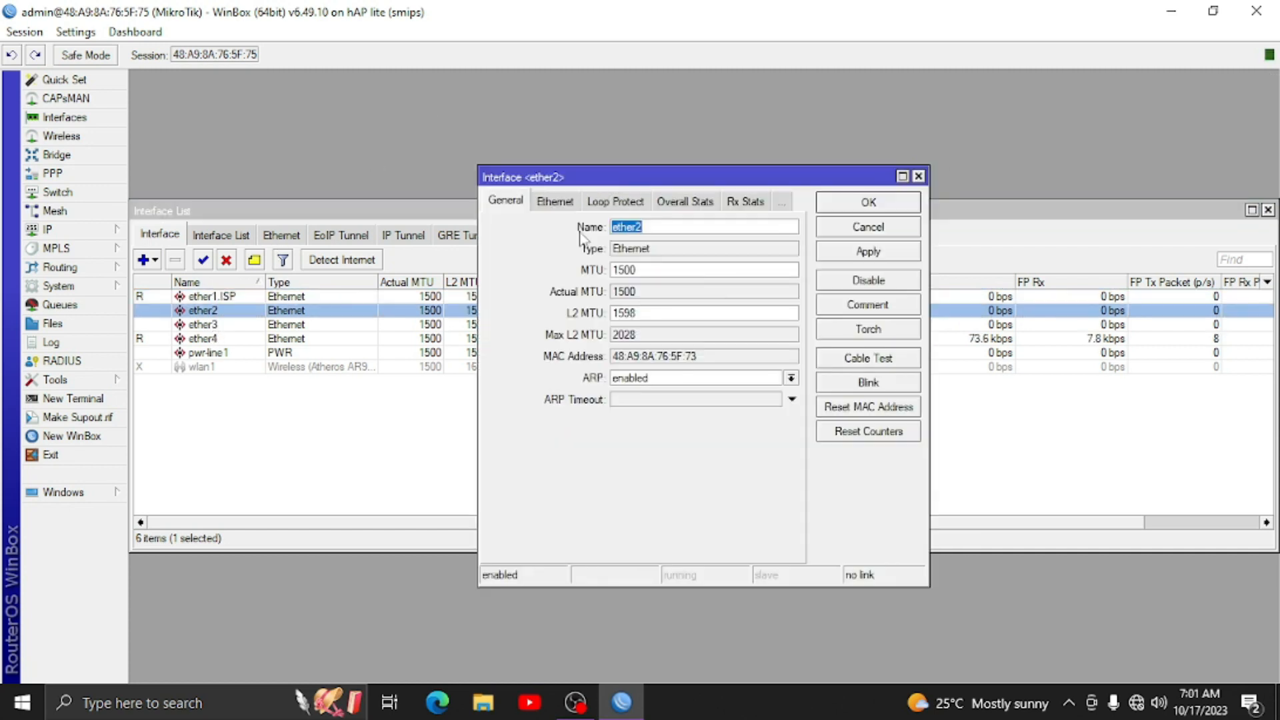
click(687, 230)
text(.AP)
key(Return)
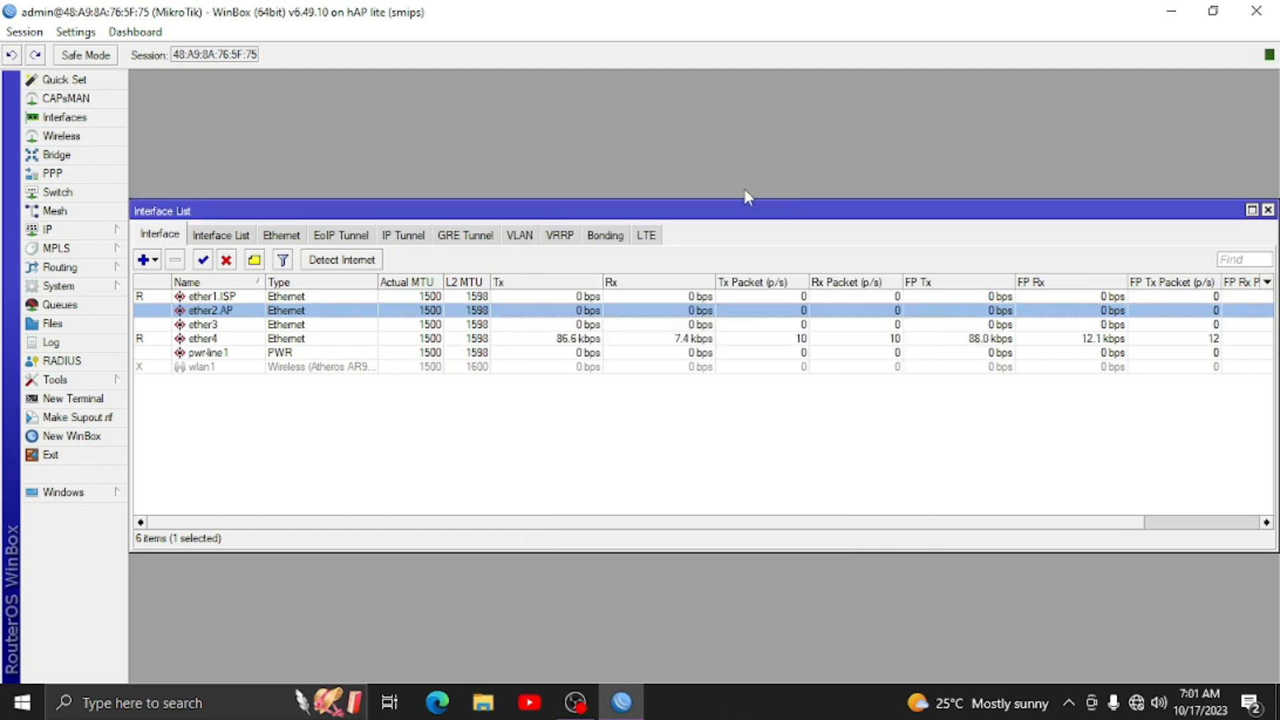
- Rename ether3 to ether3.AP and ether4 to ether4.LAN
click(219, 326)
double_click(219, 329)
click(683, 226)
text(.AP)
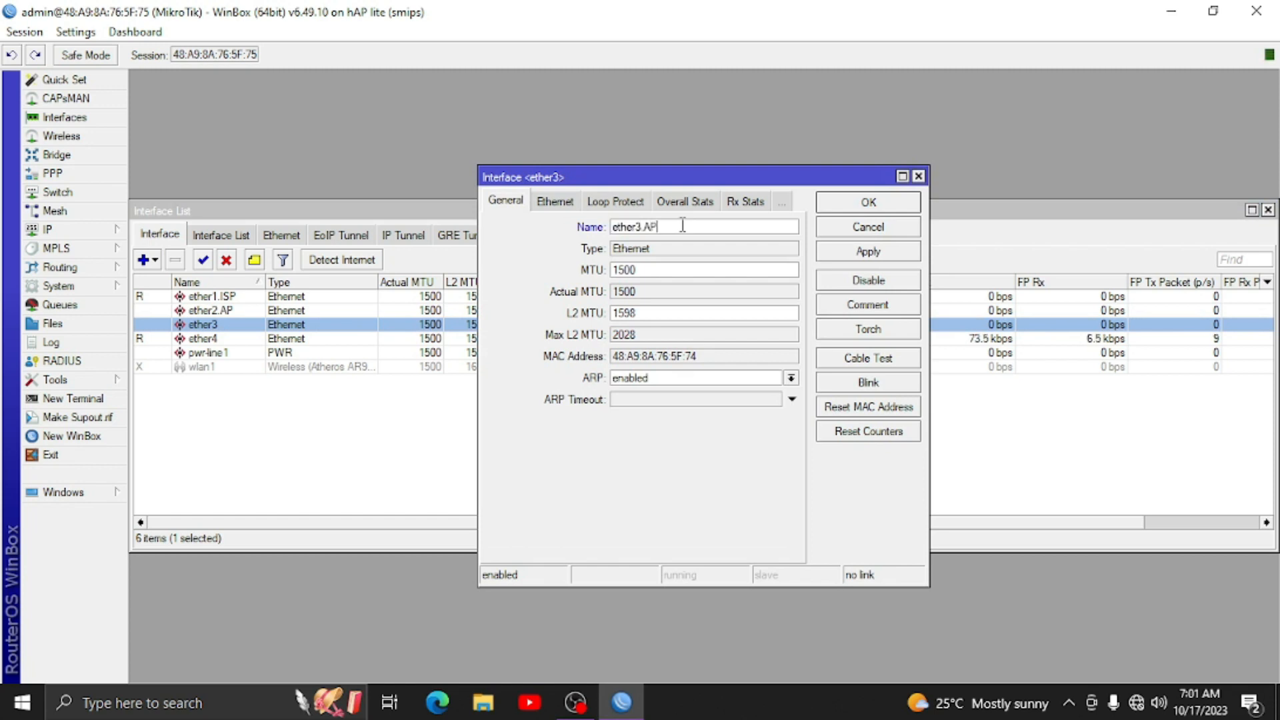
key(Return)
click(224, 341)
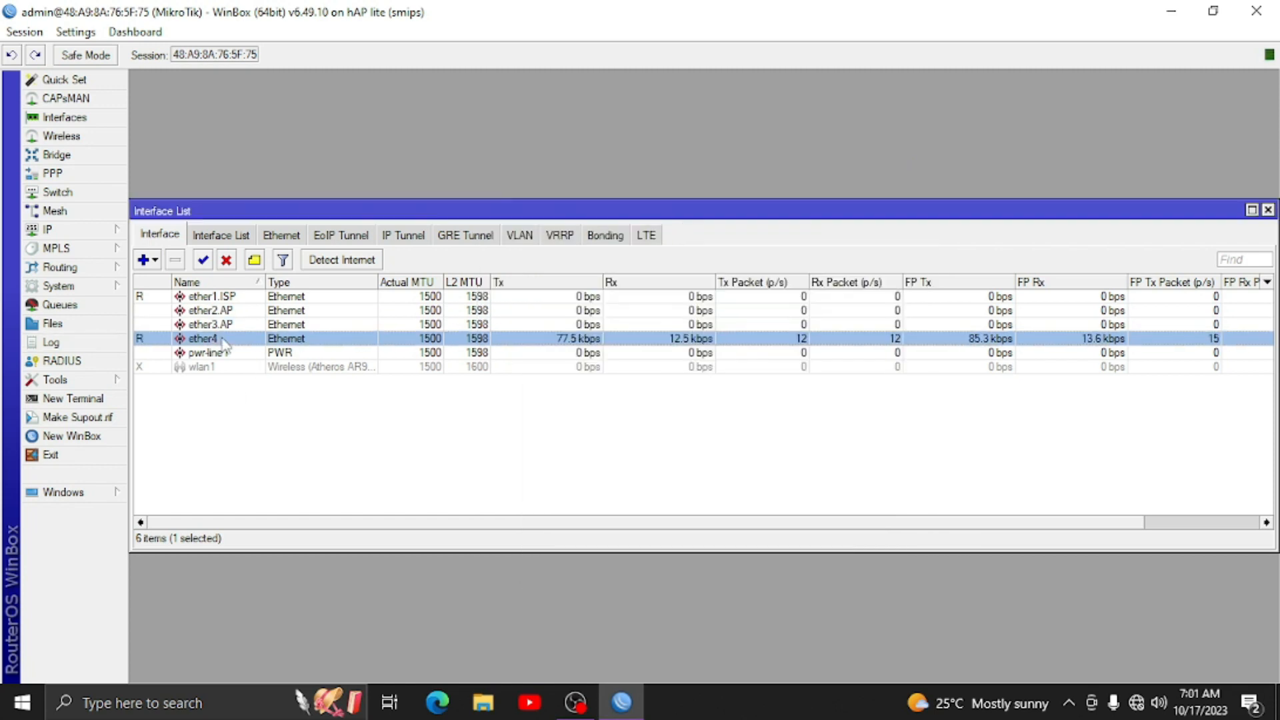
double_click(224, 341)
click(646, 226)
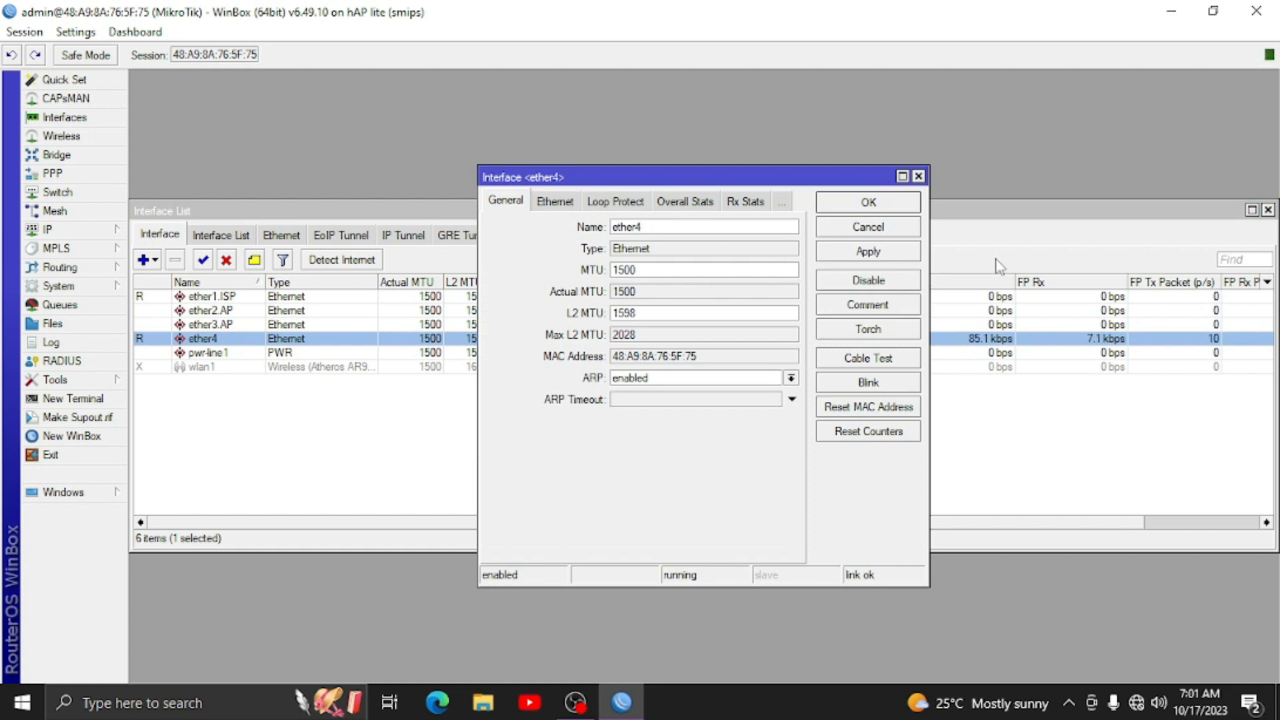
text(.LAN)
key(Return)
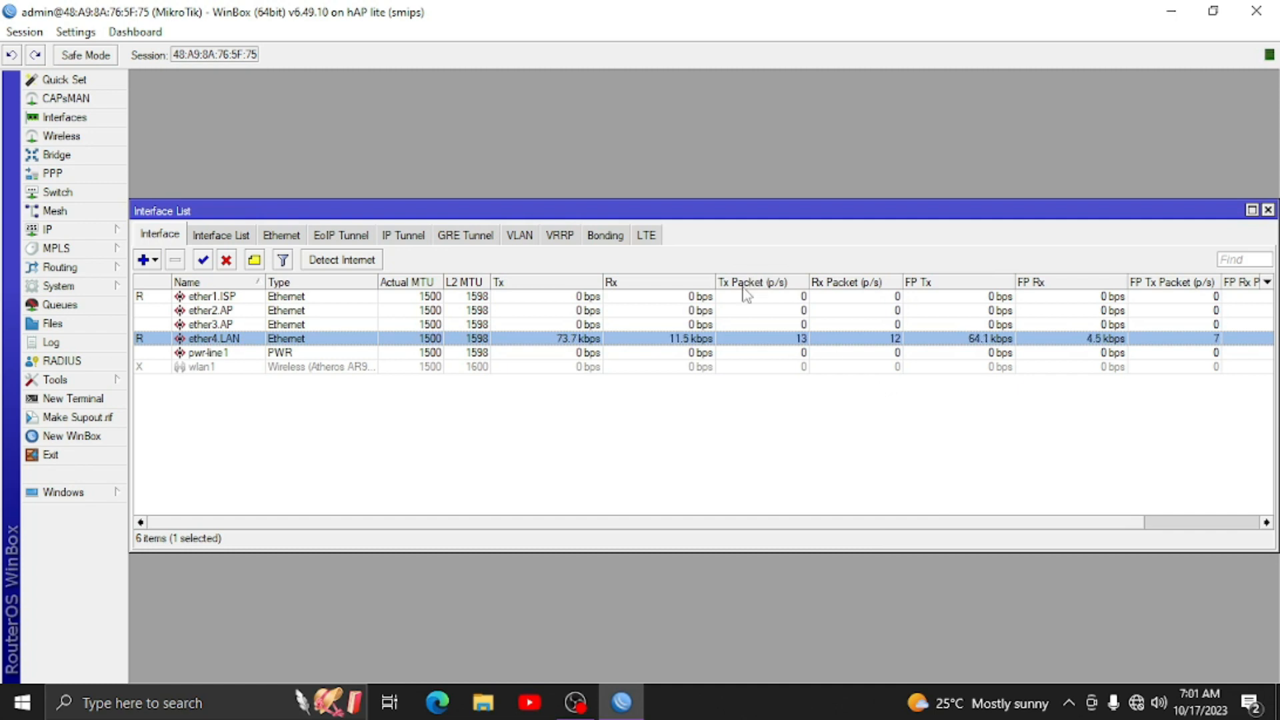
click(1269, 211)
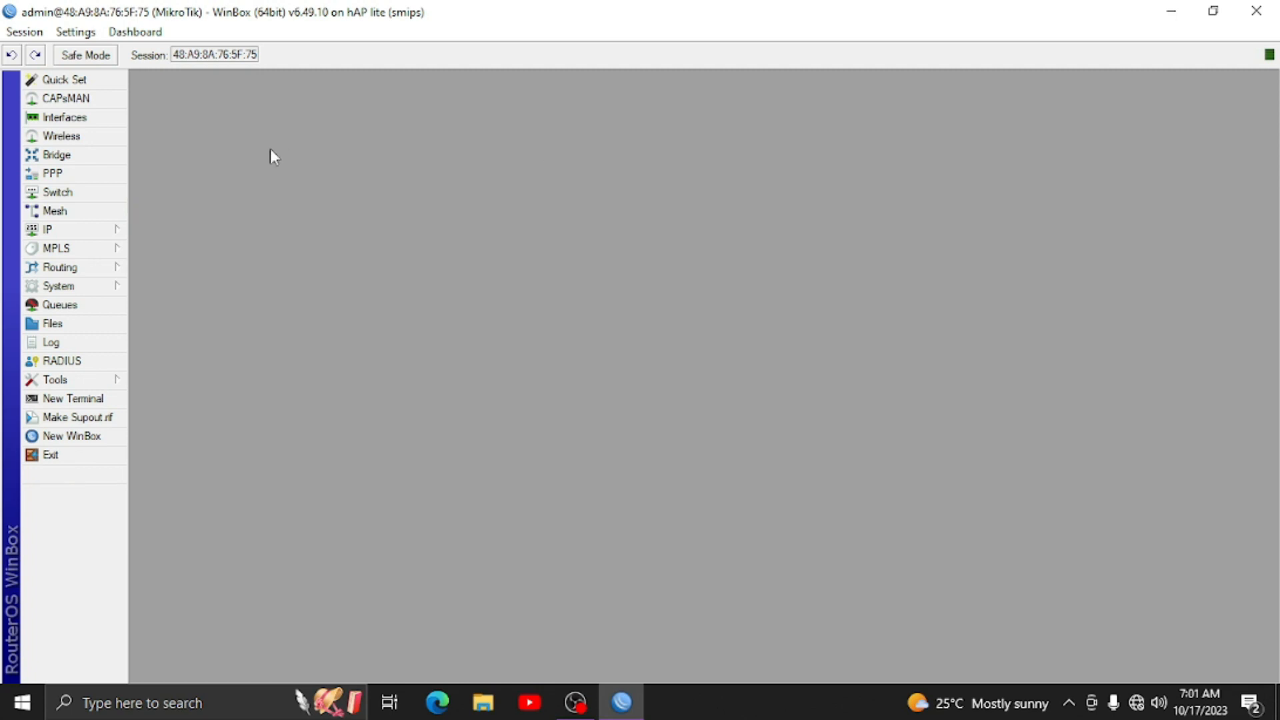
click(56, 155)
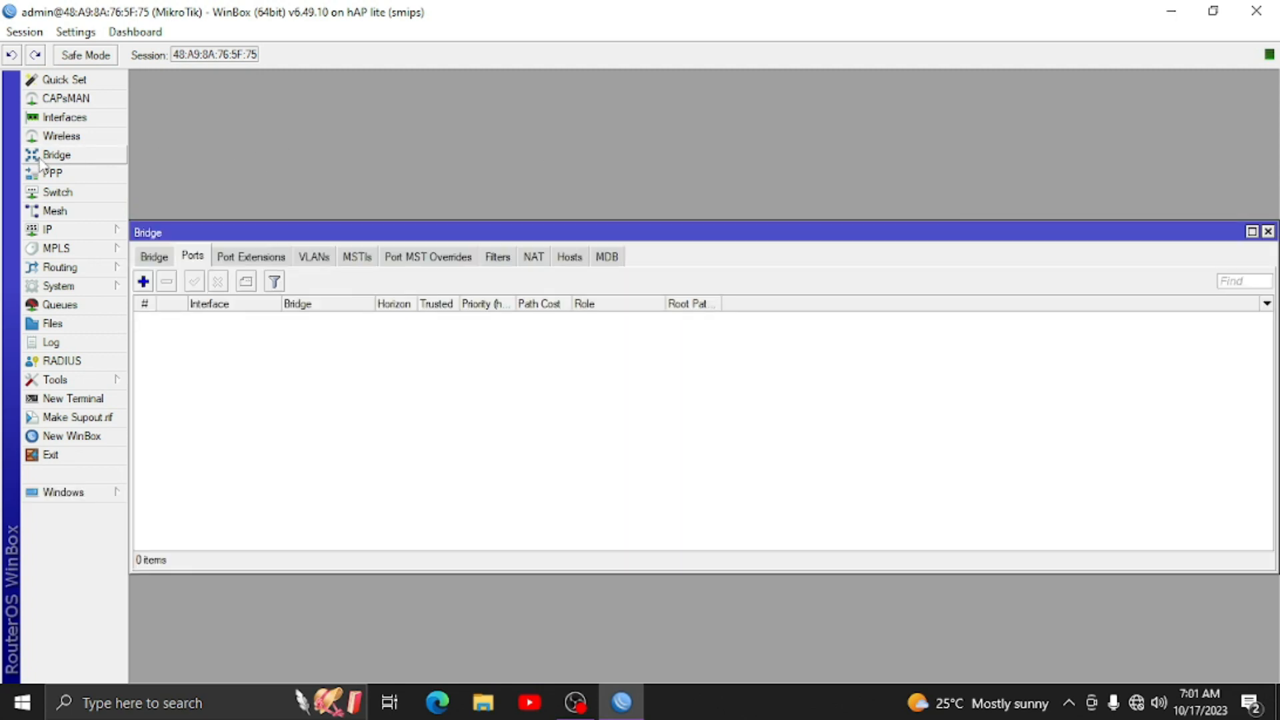
click(155, 257)
click(142, 281)
click(670, 225)
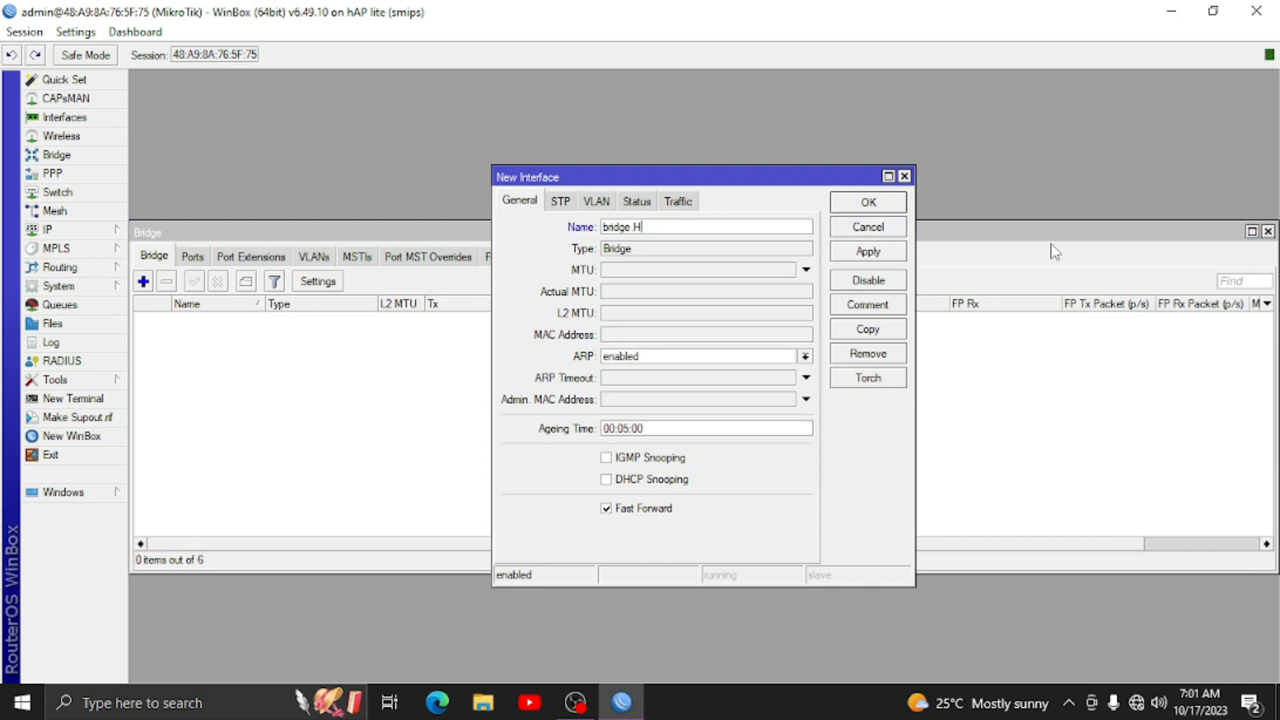
click(901, 208)
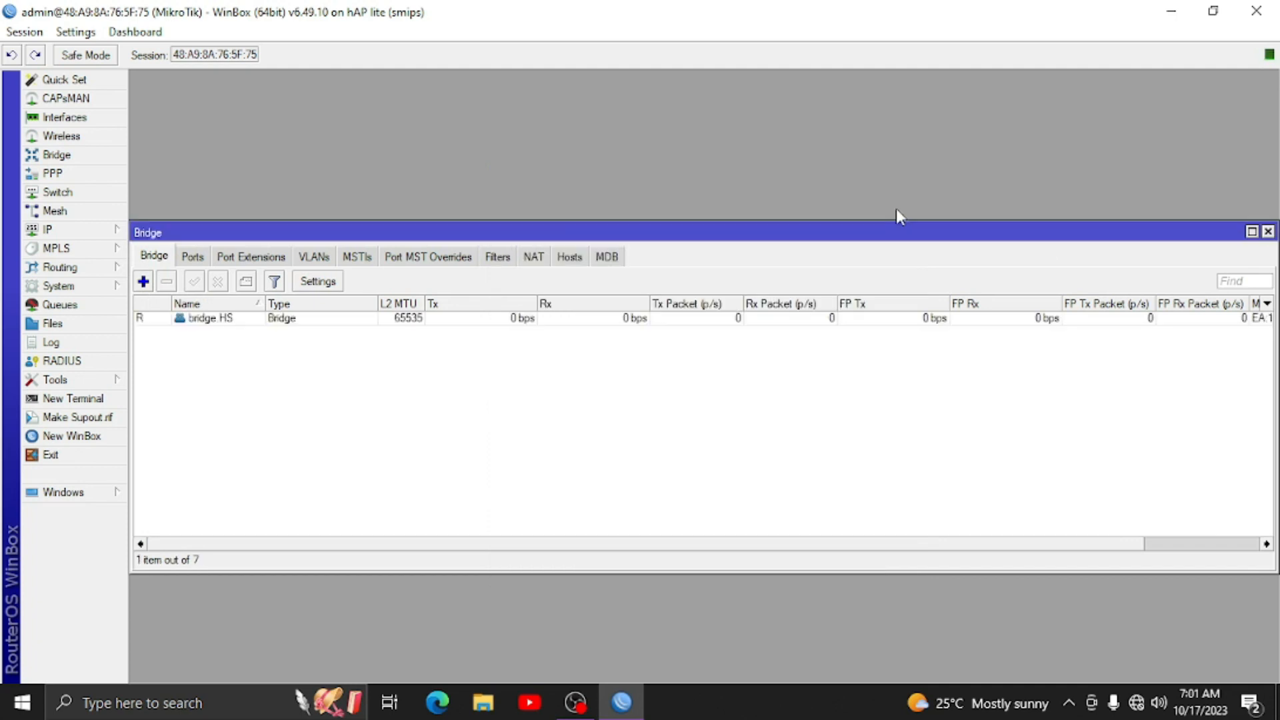
click(192, 264)
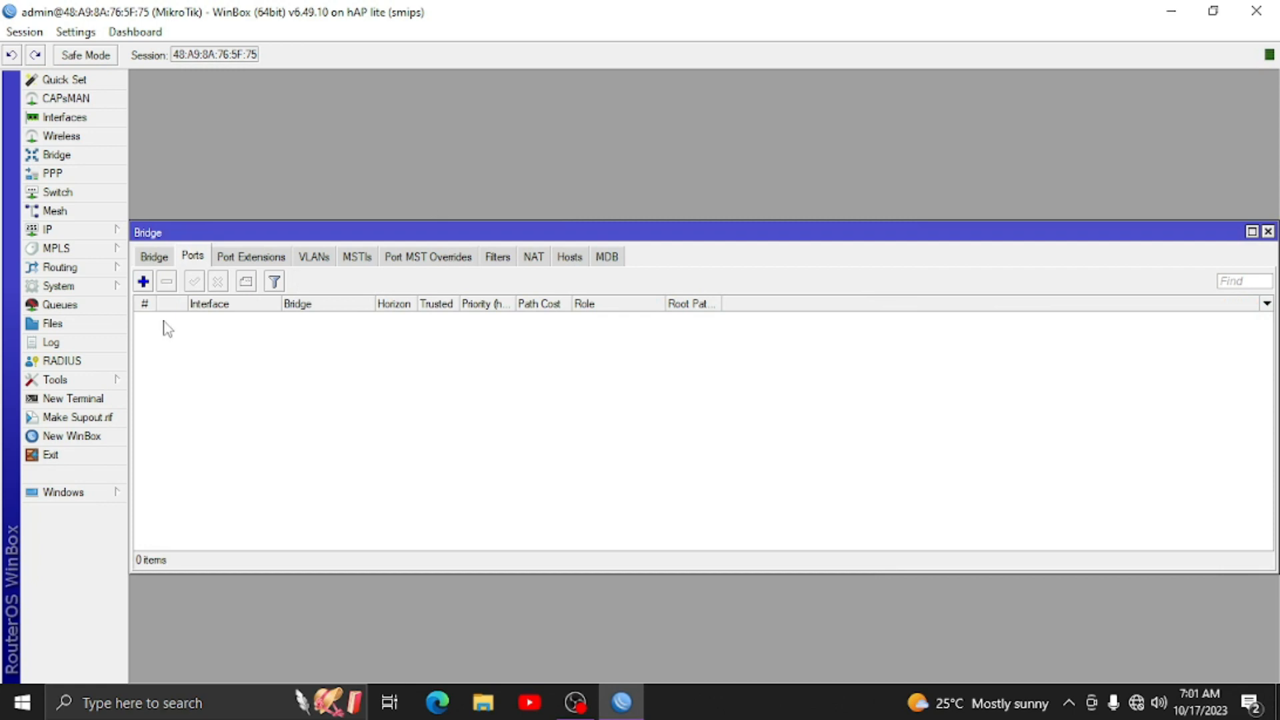
click(151, 283)
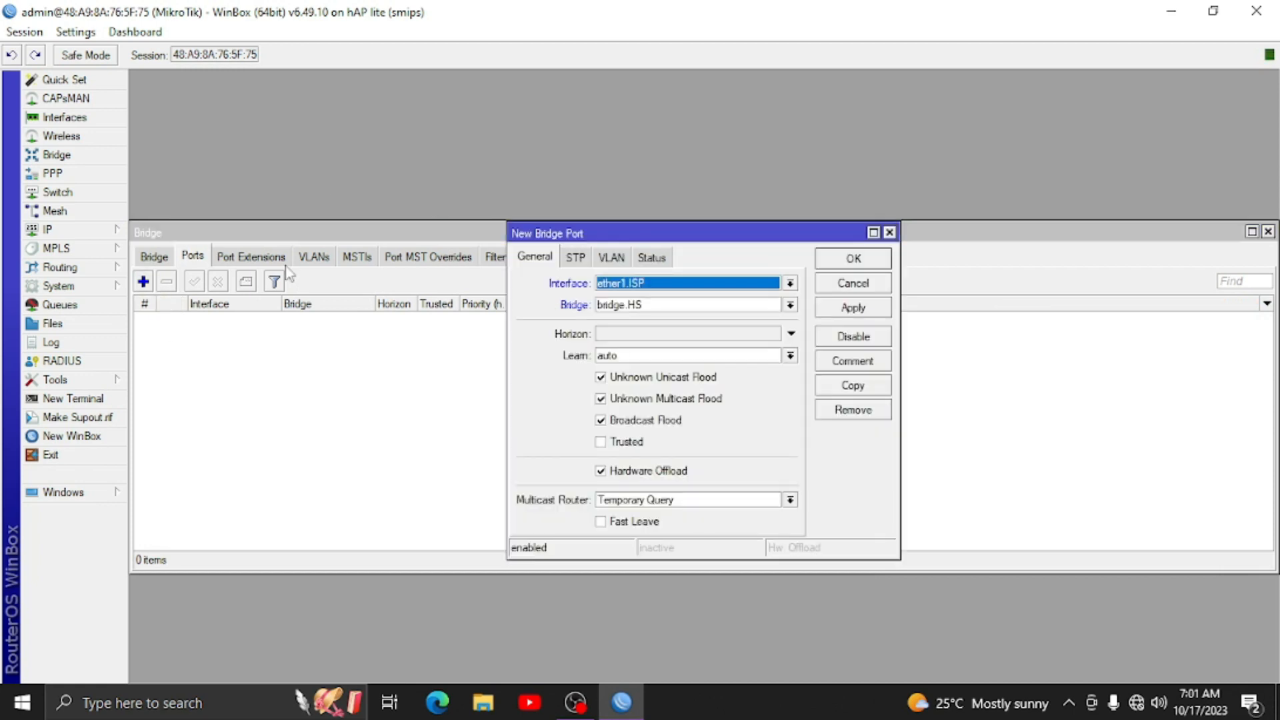
click(620, 287)
click(620, 285)
click(620, 285)
click(630, 339)
click(855, 260)
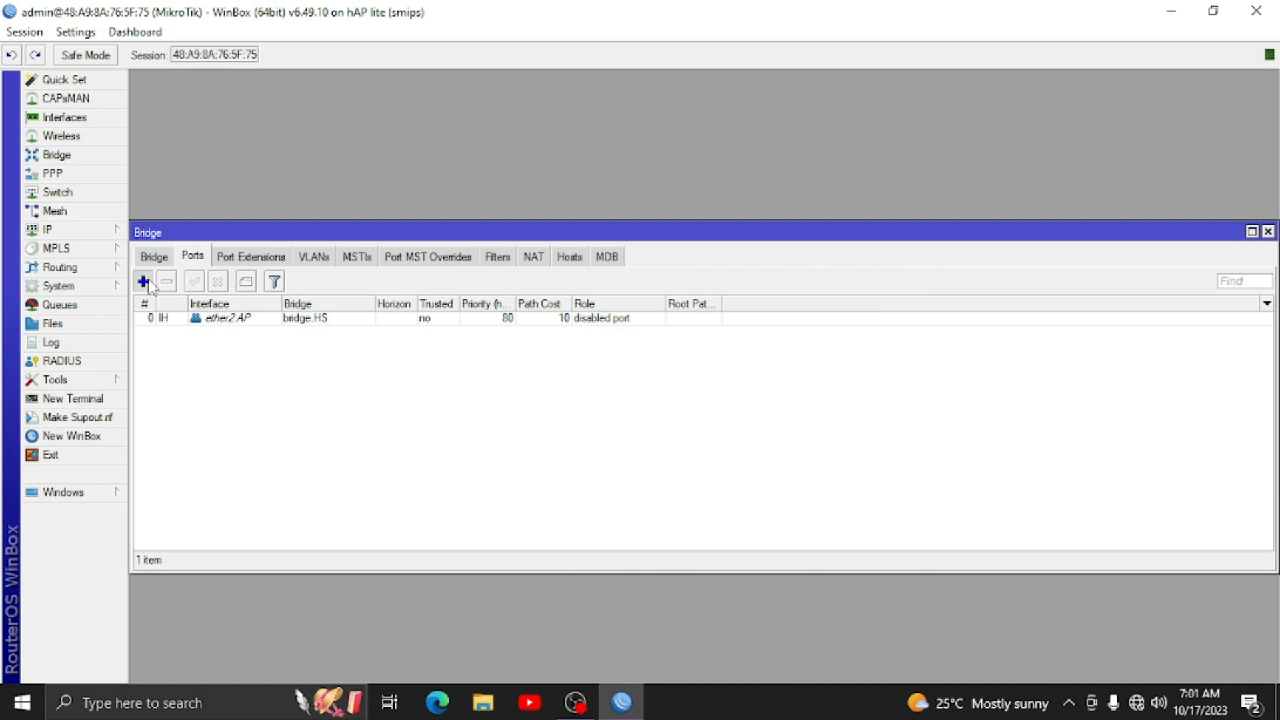
click(143, 280)
click(693, 305)
click(682, 365)
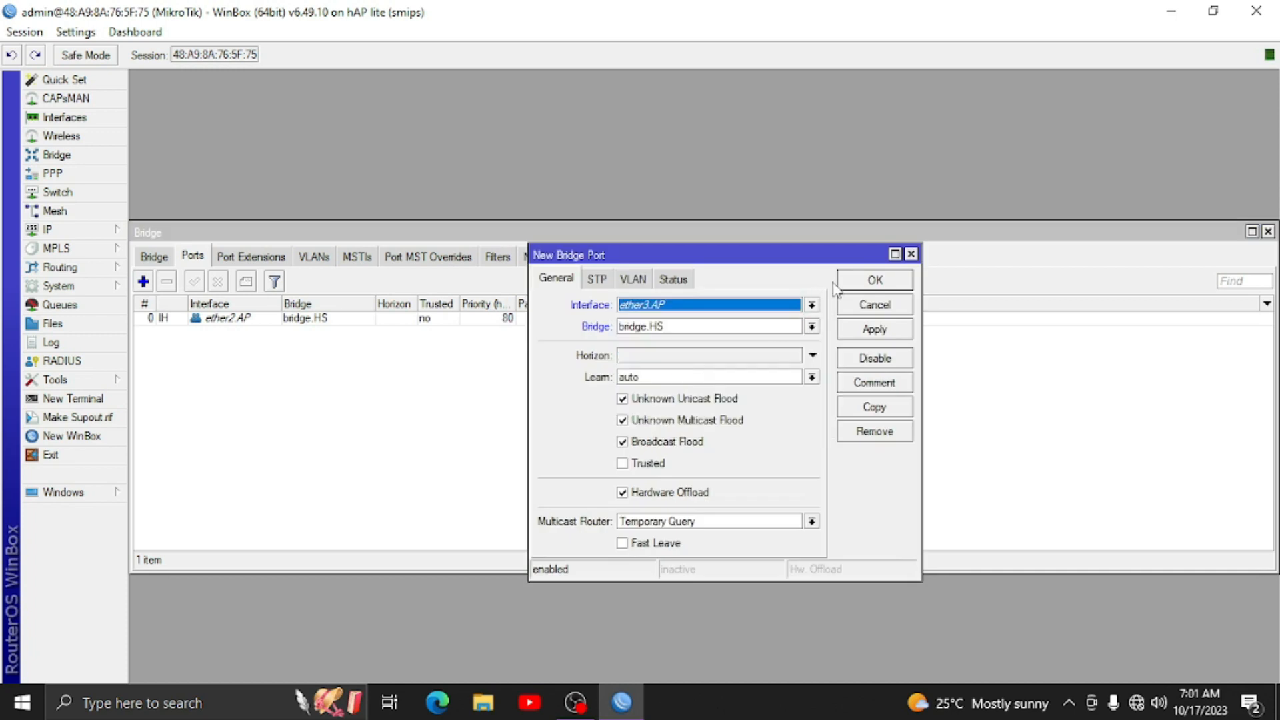
click(845, 283)
click(143, 281)
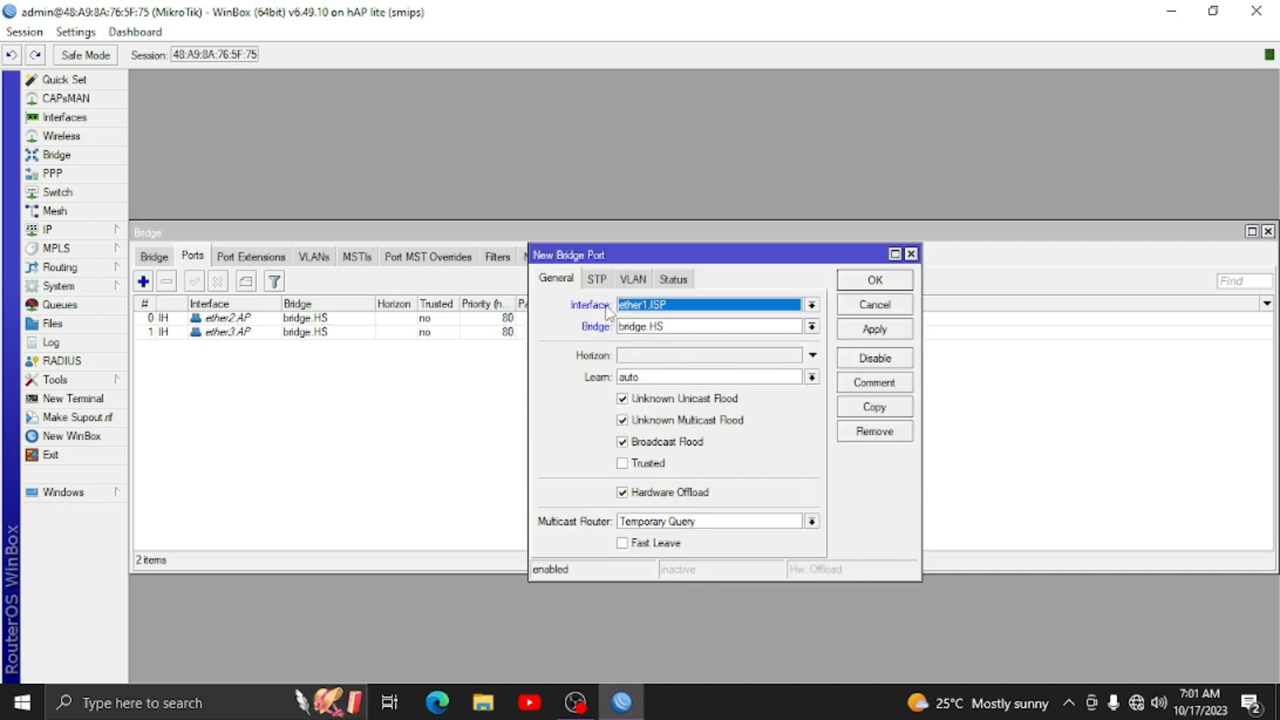
click(693, 307)
click(665, 432)
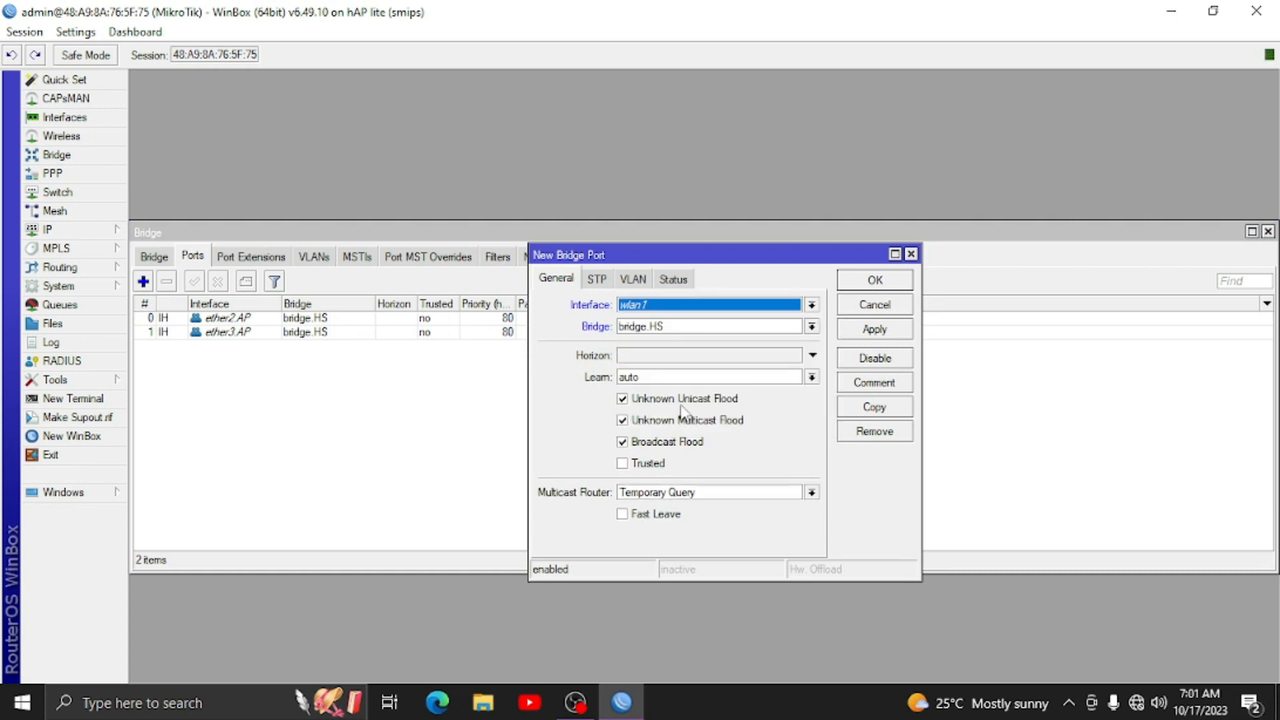
click(853, 291)
click(154, 256)
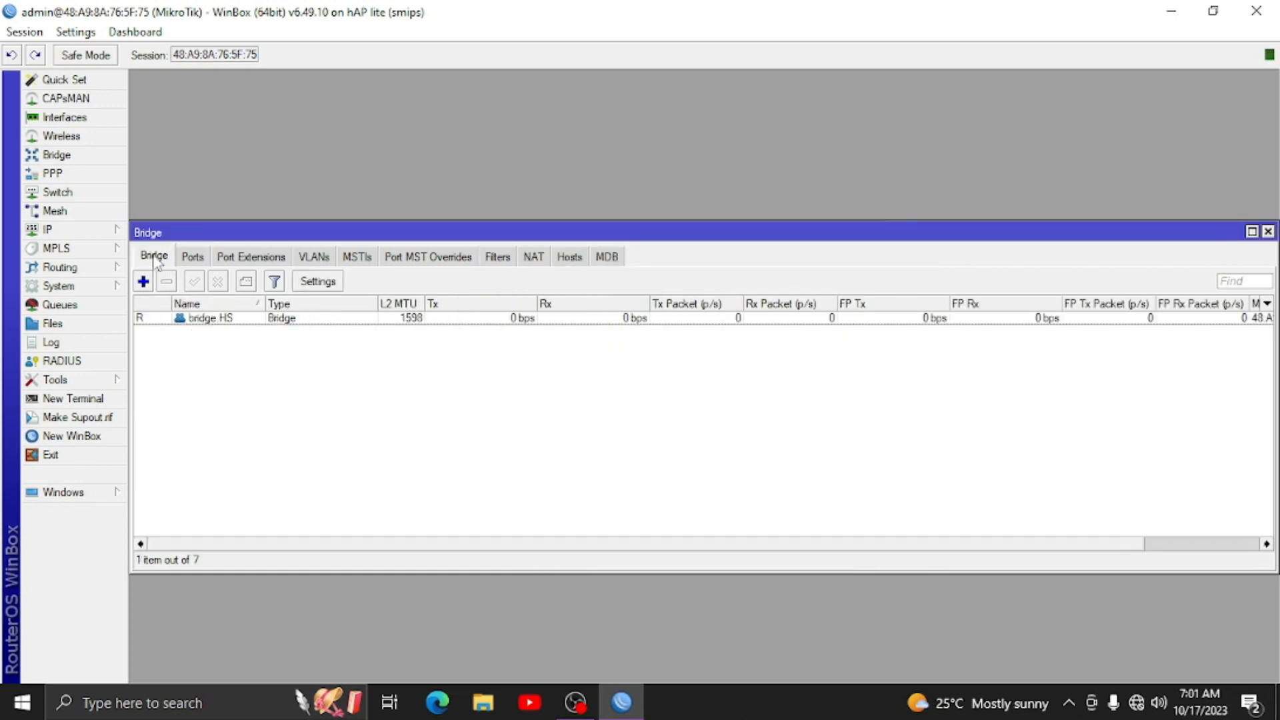
click(194, 256)
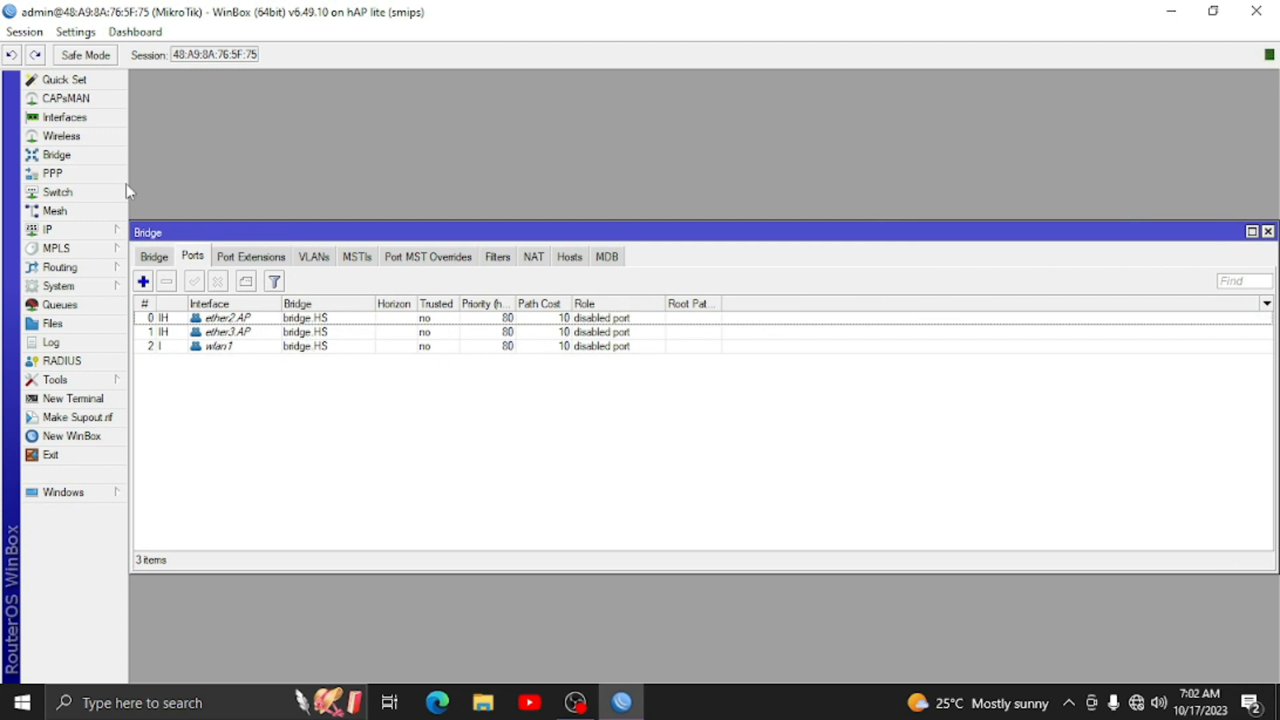
click(64, 116)
click(209, 354)
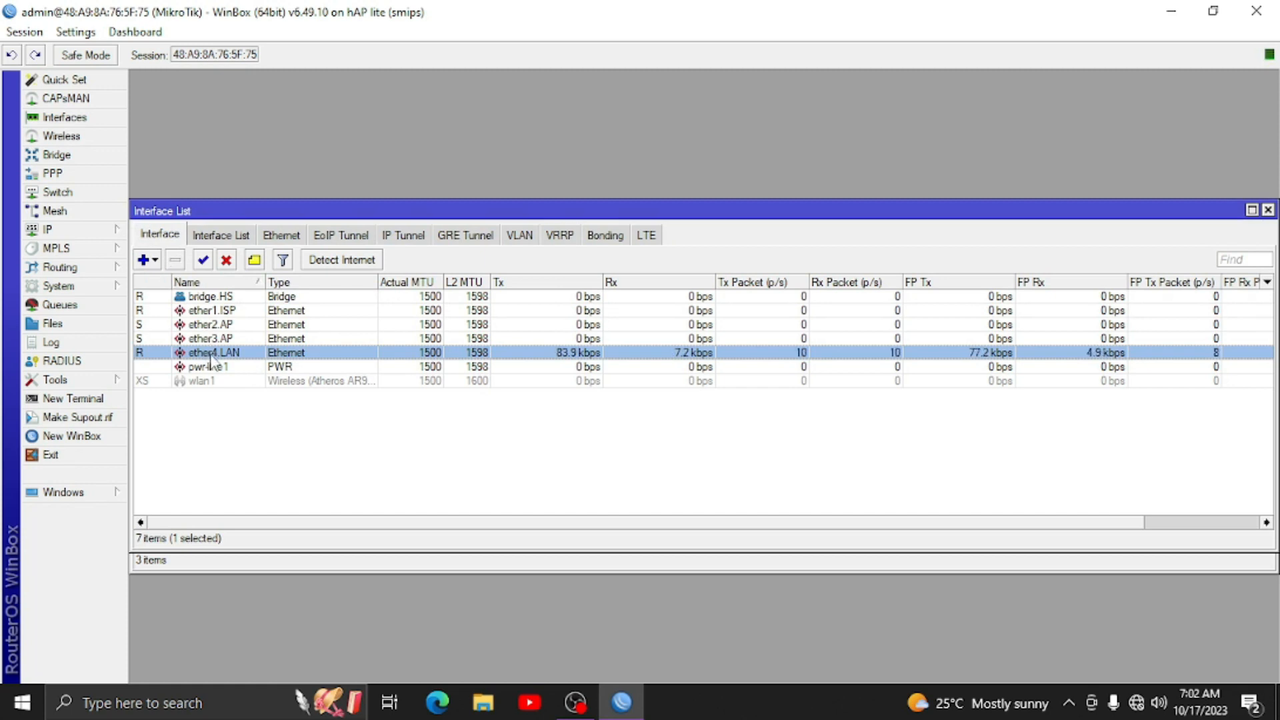
click(63, 156)
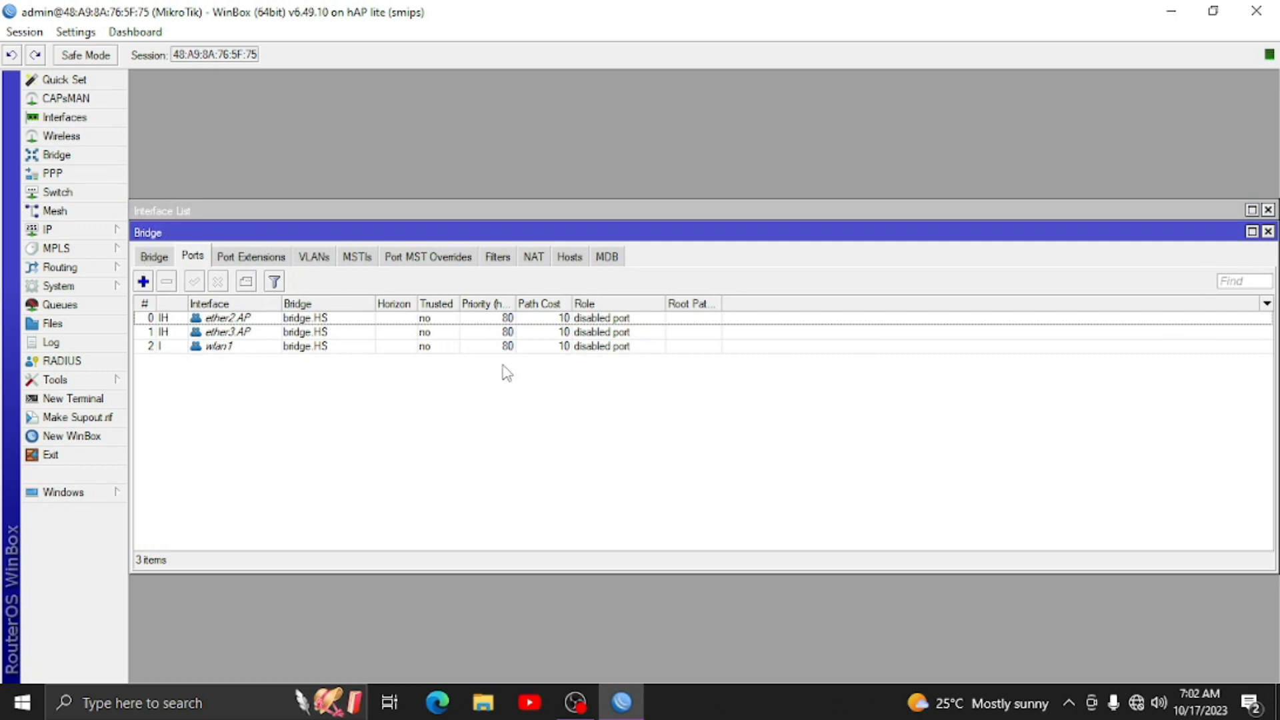
click(1267, 231)
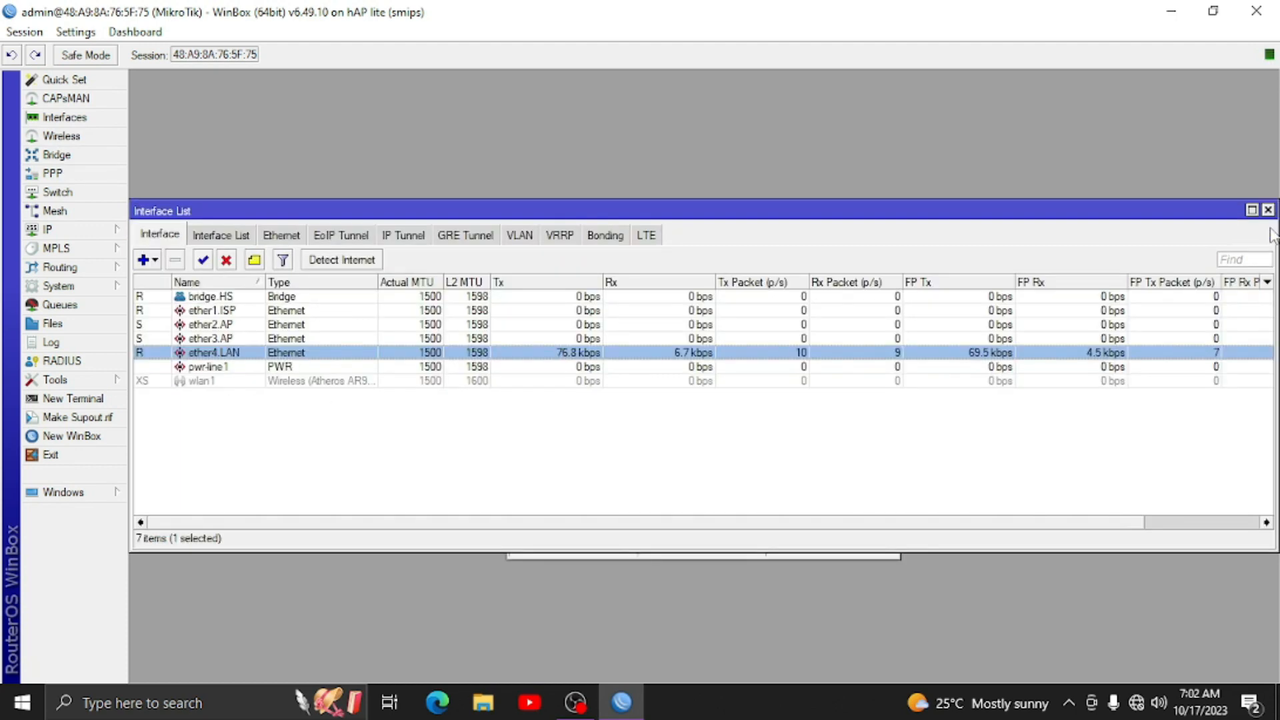
click(1267, 211)
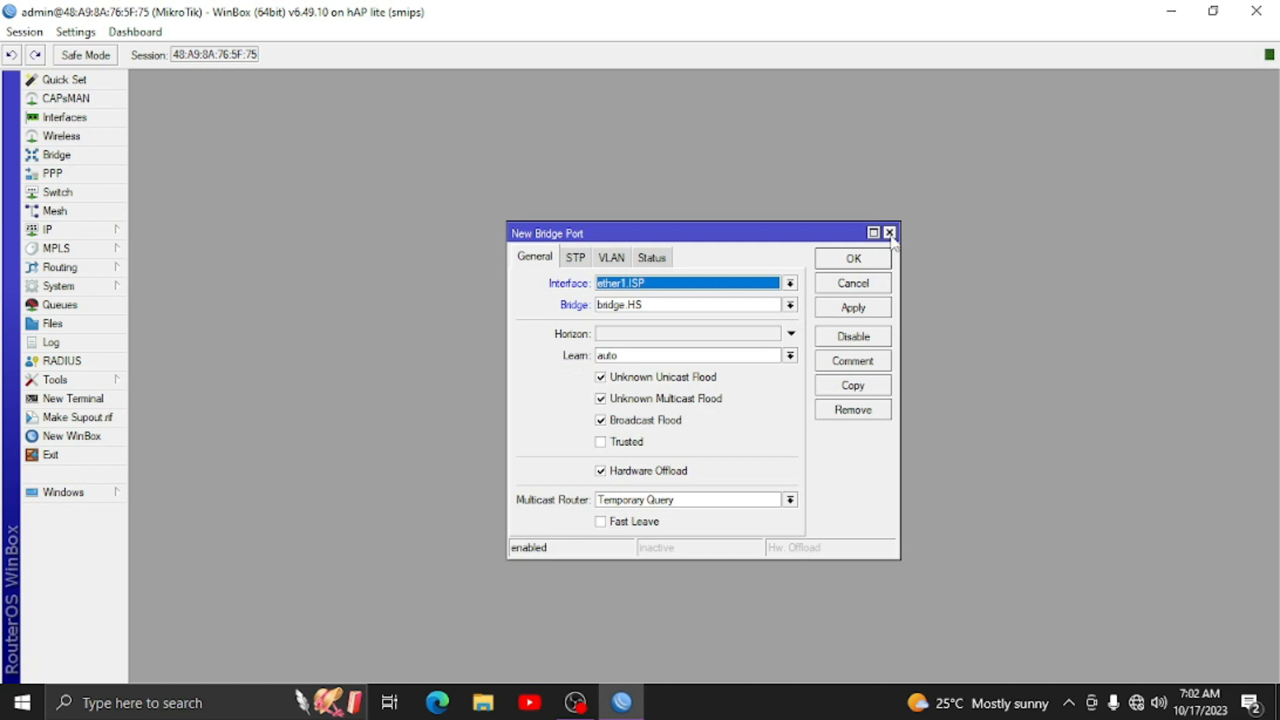
click(890, 232)
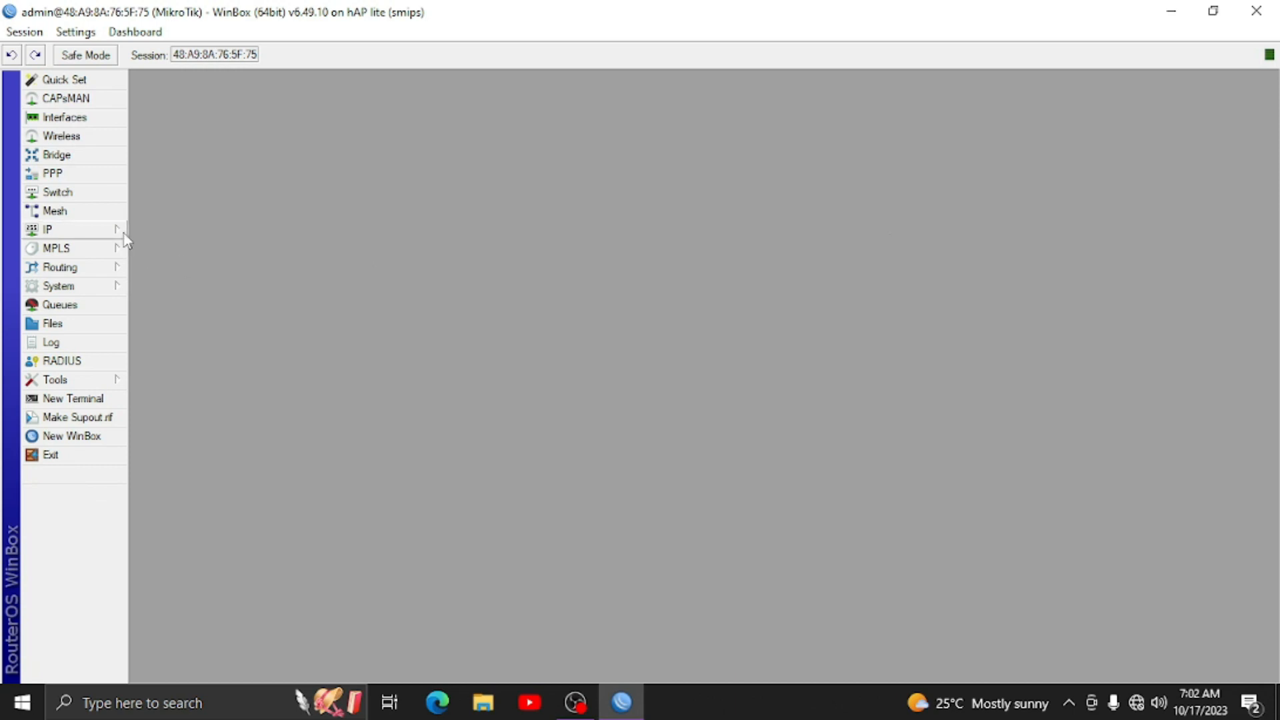
- Enable the wlan1 wireless interface and check which ports belong to the bridge
click(83, 137)
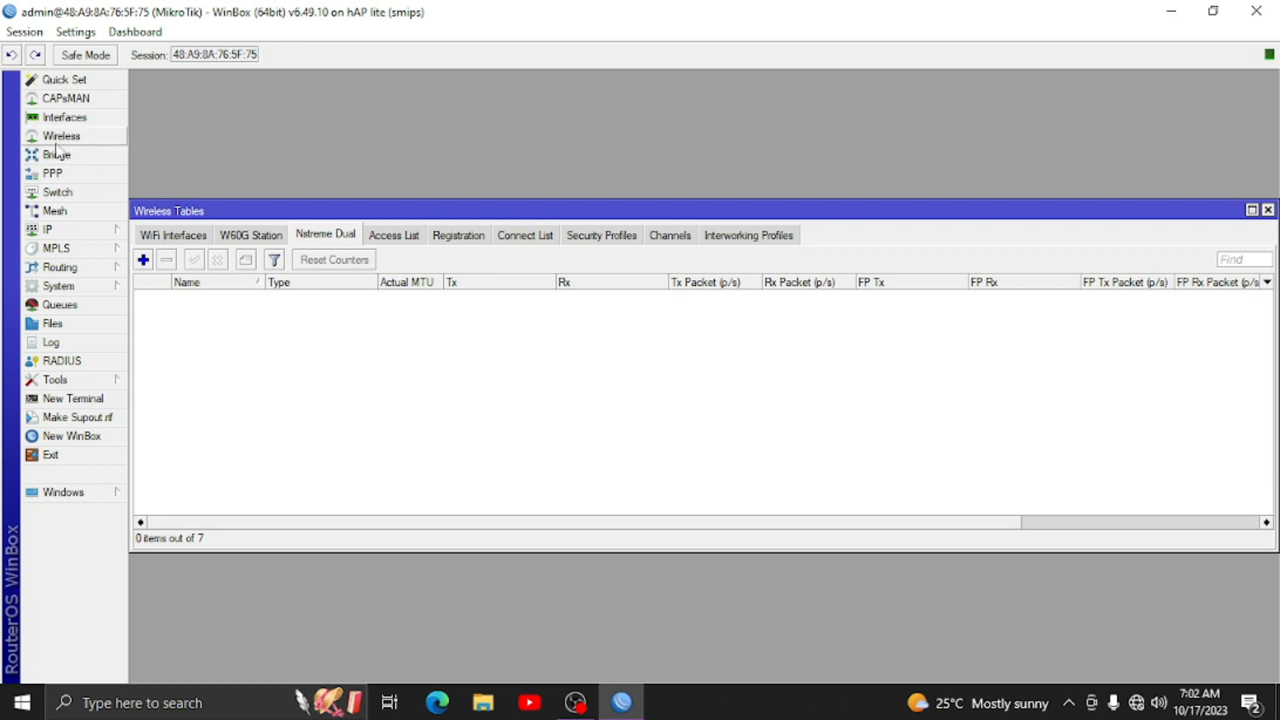
click(160, 244)
double_click(184, 297)
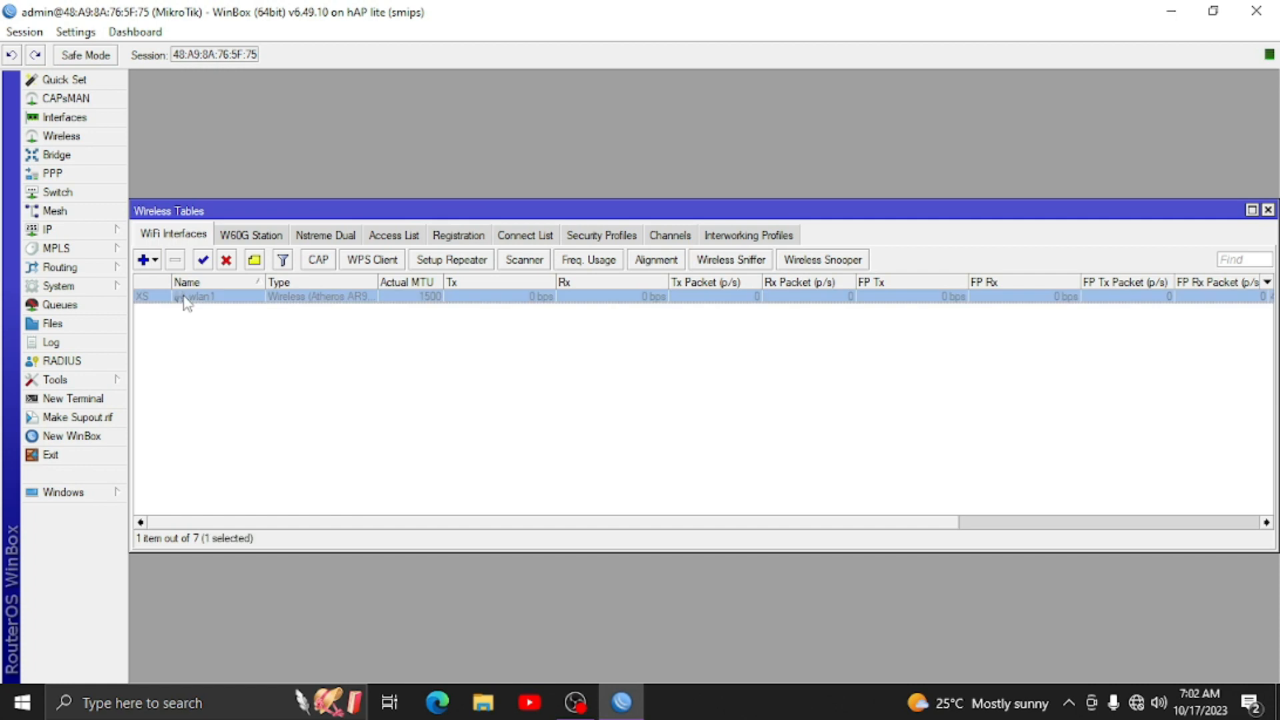
click(892, 261)
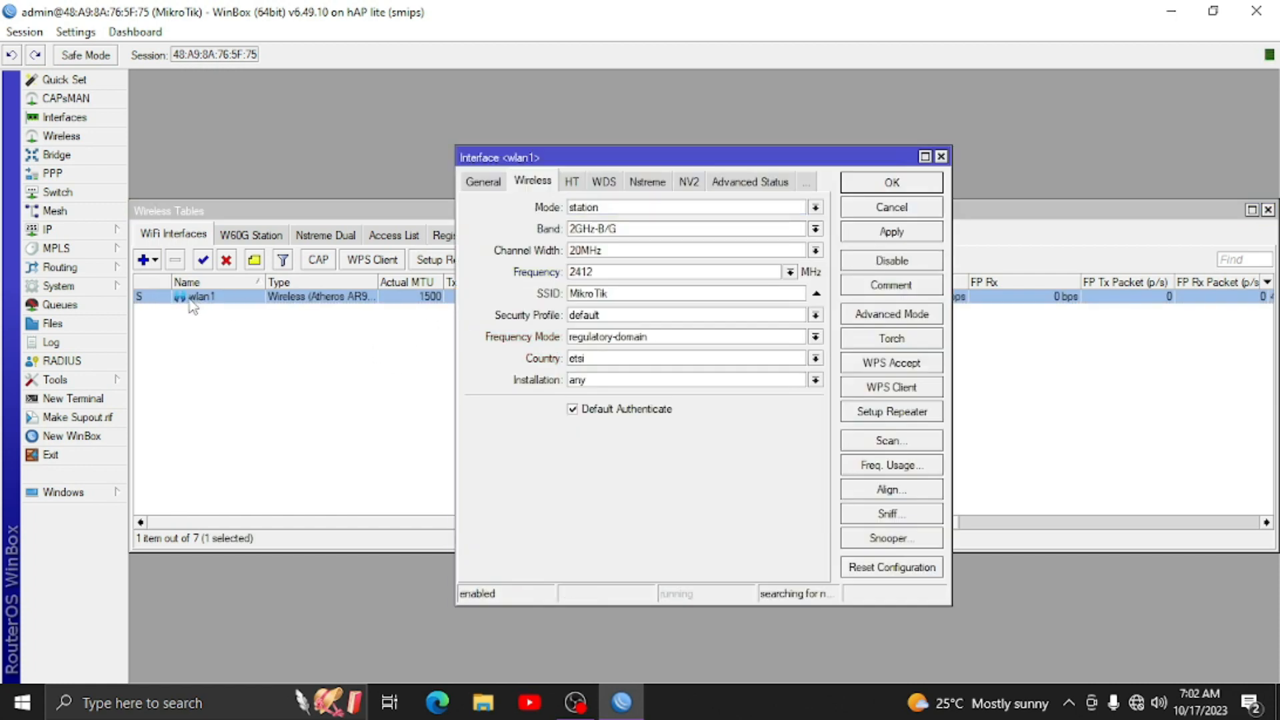
mouse_move(142, 305)
click(56, 154)
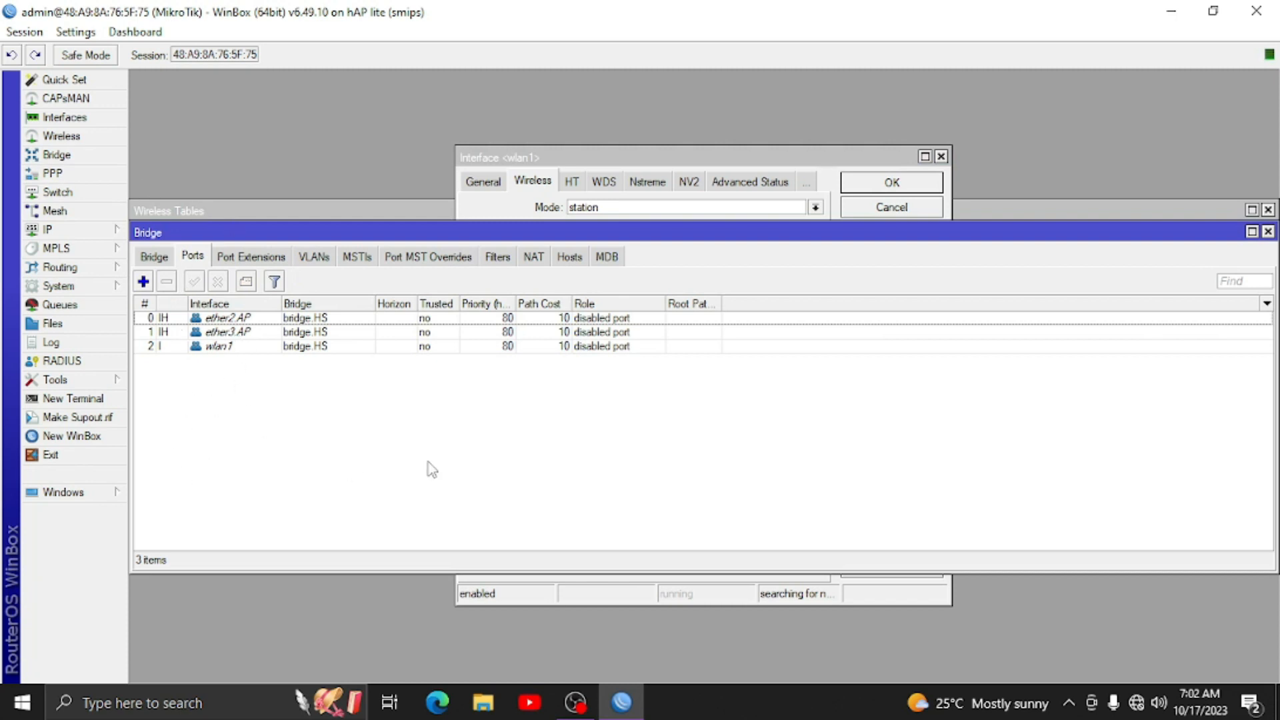
click(1267, 231)
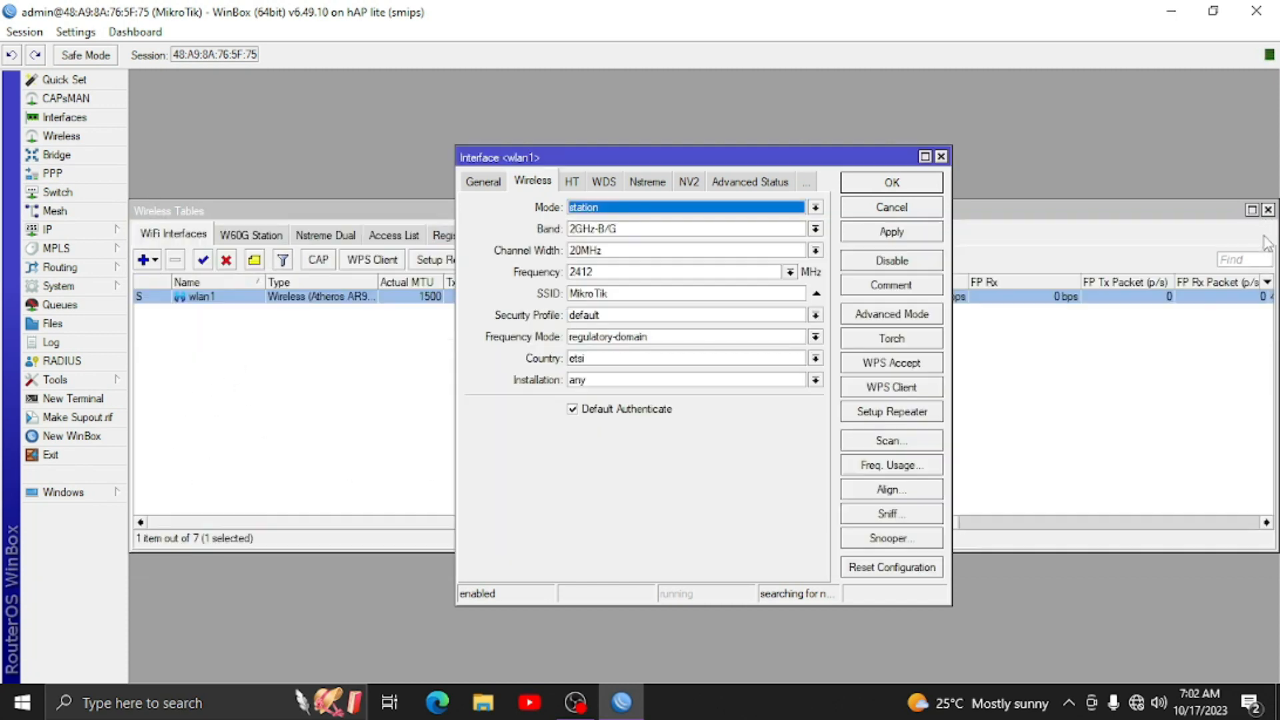
- Set wlan1 to ap bridge, band 2GHz-B/G/N, SSID WIFI HOTSPOT, country philippines, and save
click(612, 213)
click(597, 236)
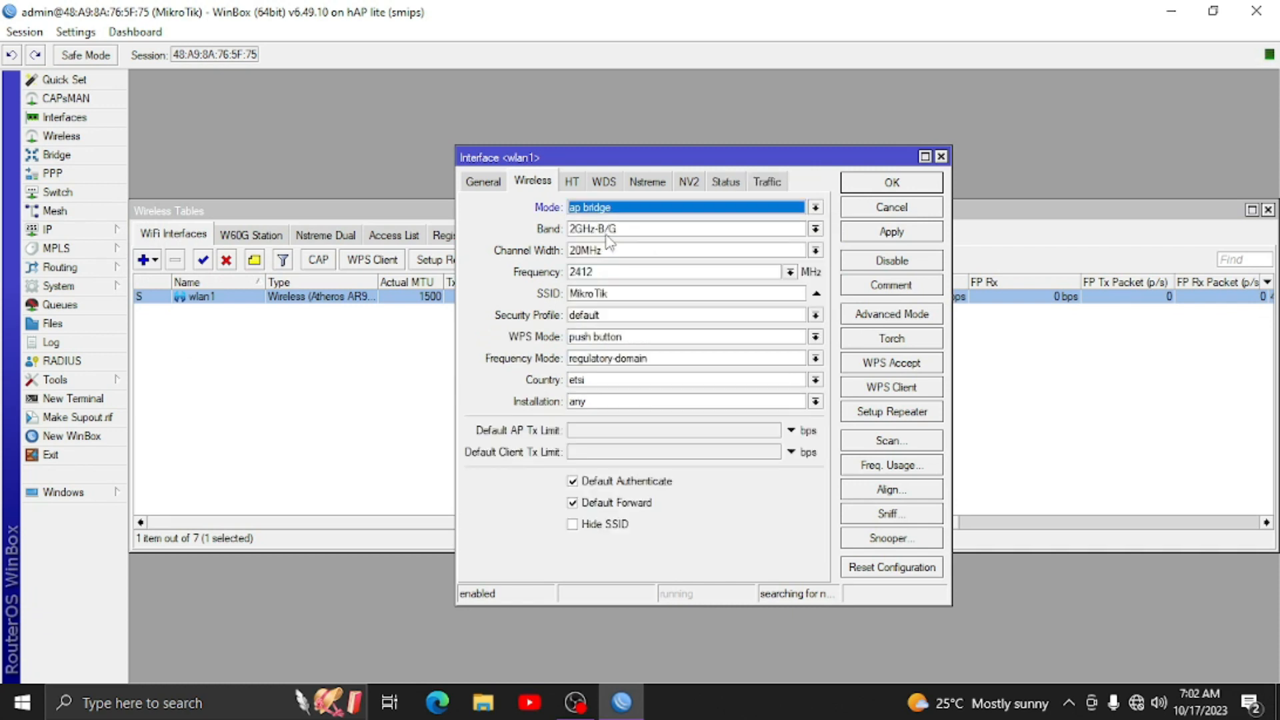
click(607, 234)
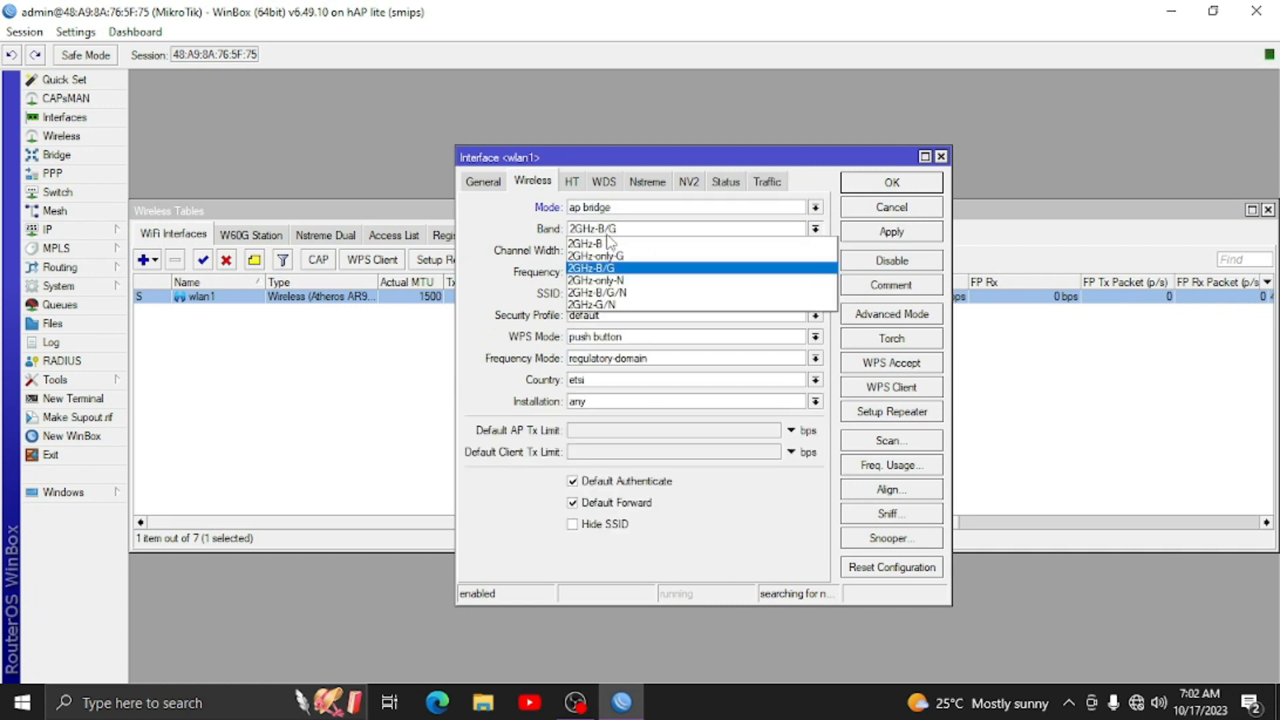
click(618, 293)
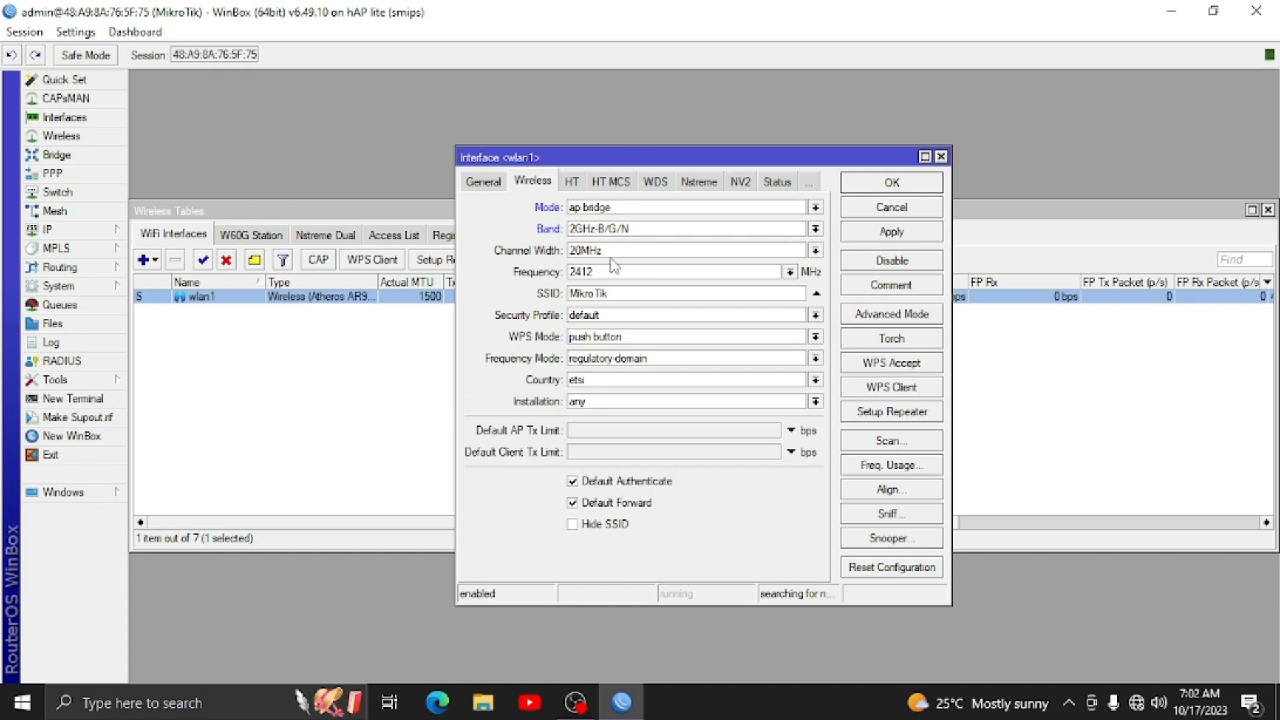
drag(617, 294, 434, 287)
text(w)
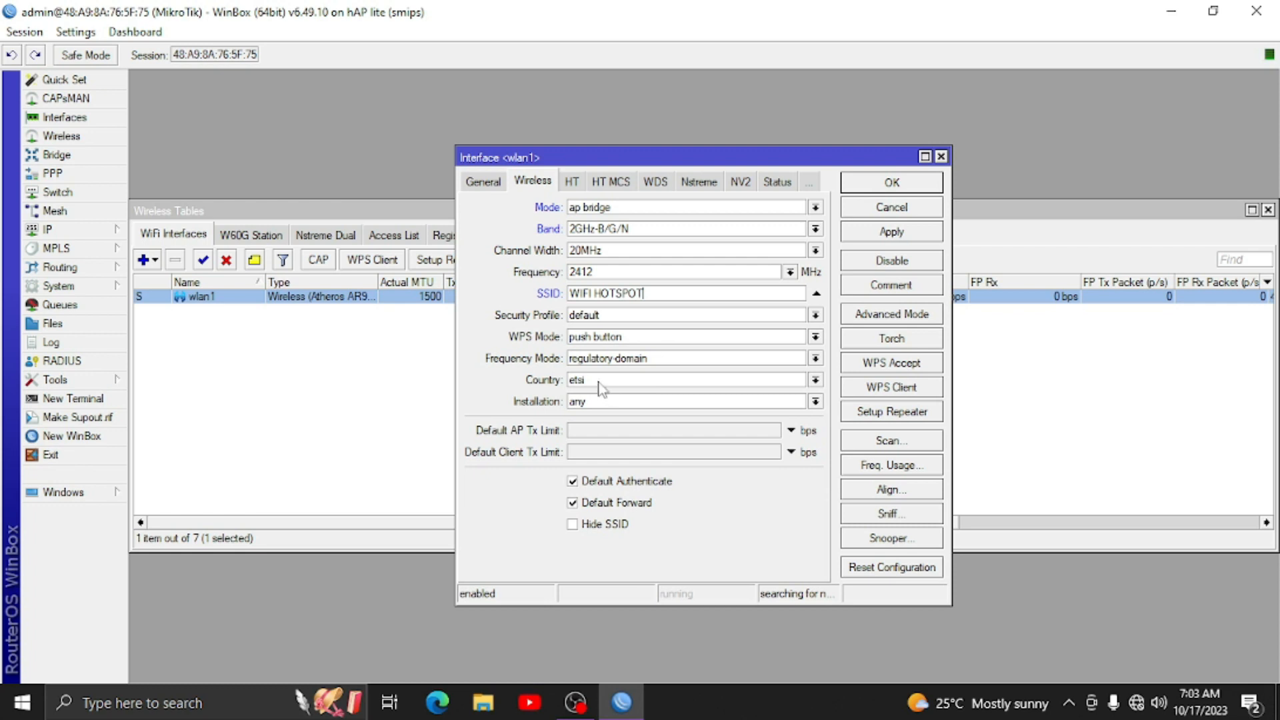
click(577, 382)
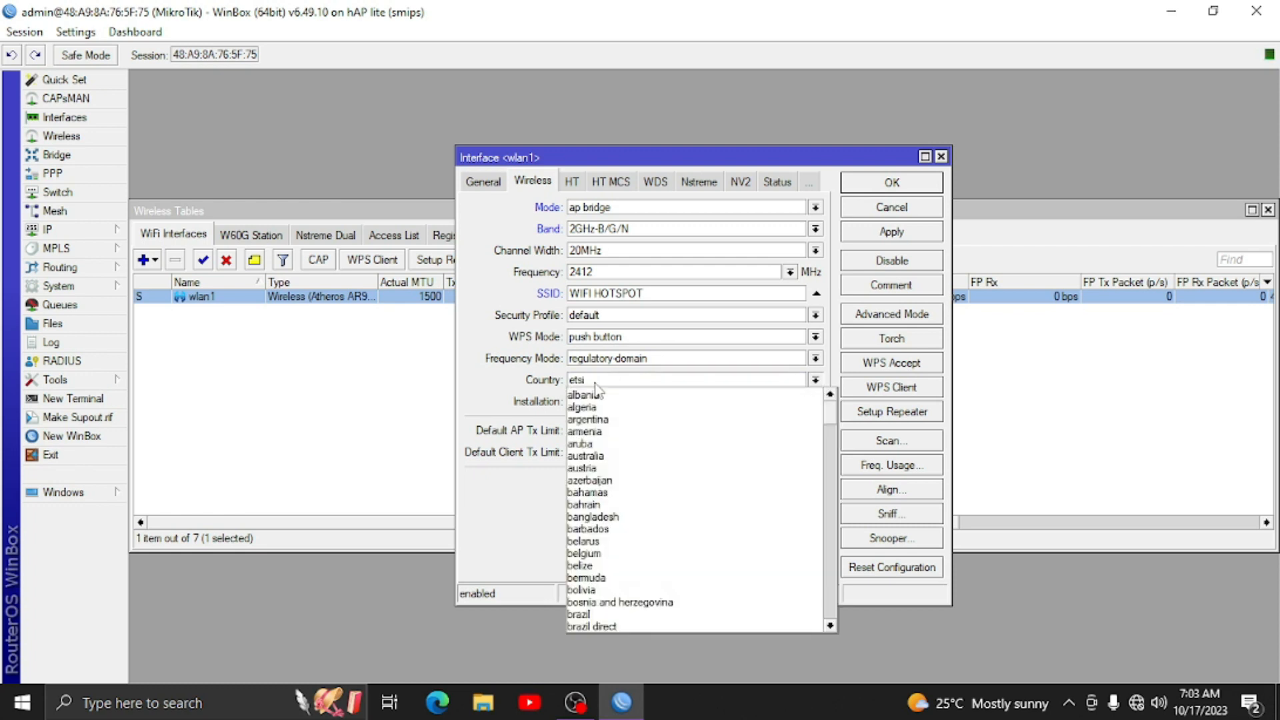
drag(831, 408, 838, 556)
click(663, 521)
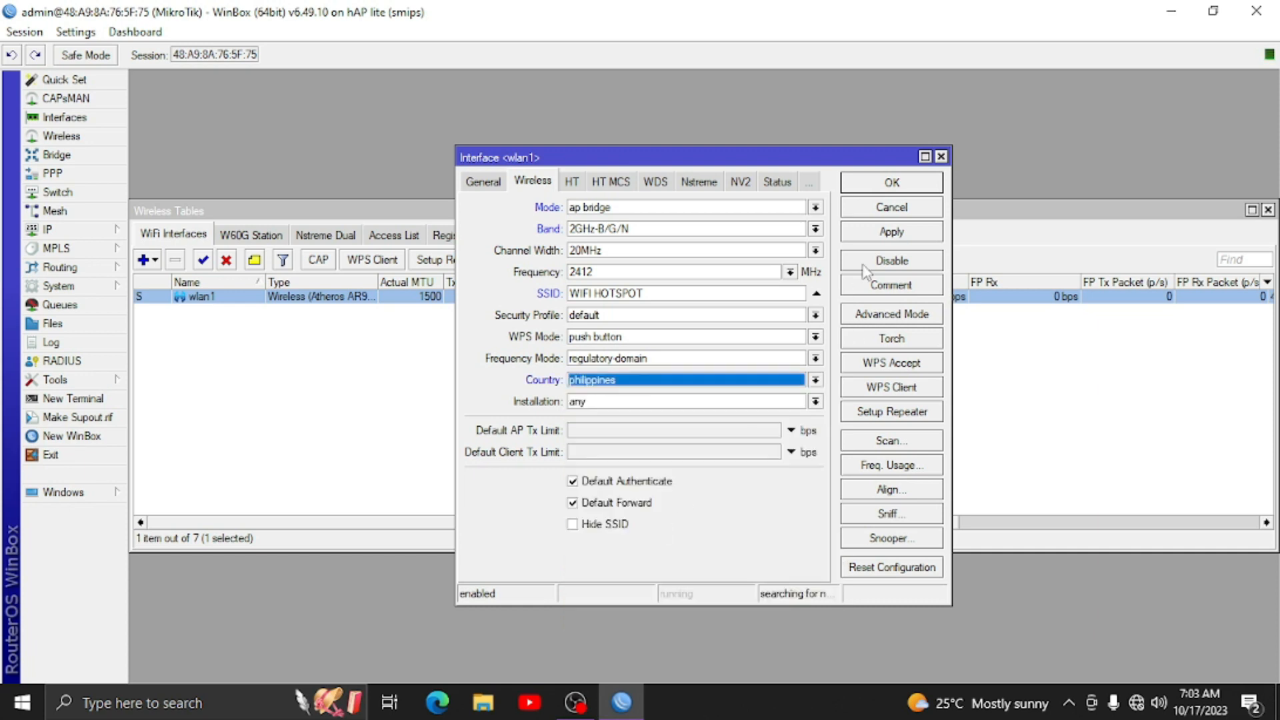
click(882, 234)
click(893, 183)
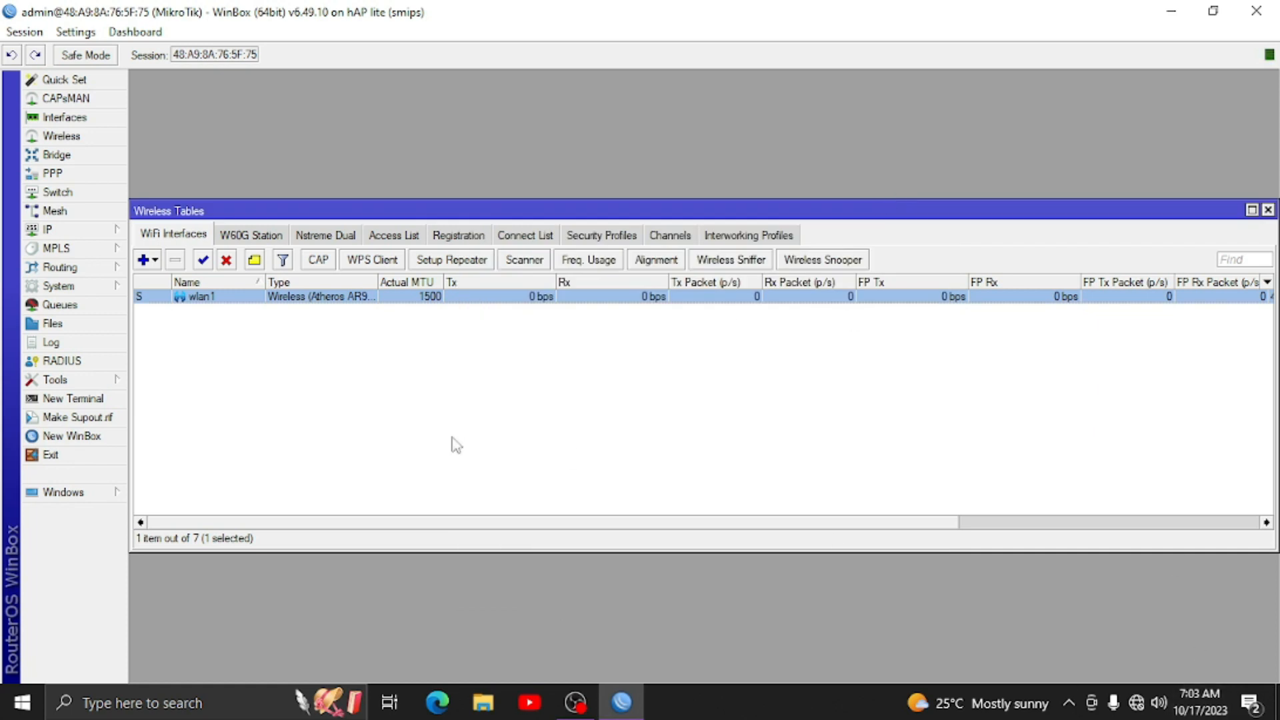
click(1268, 210)
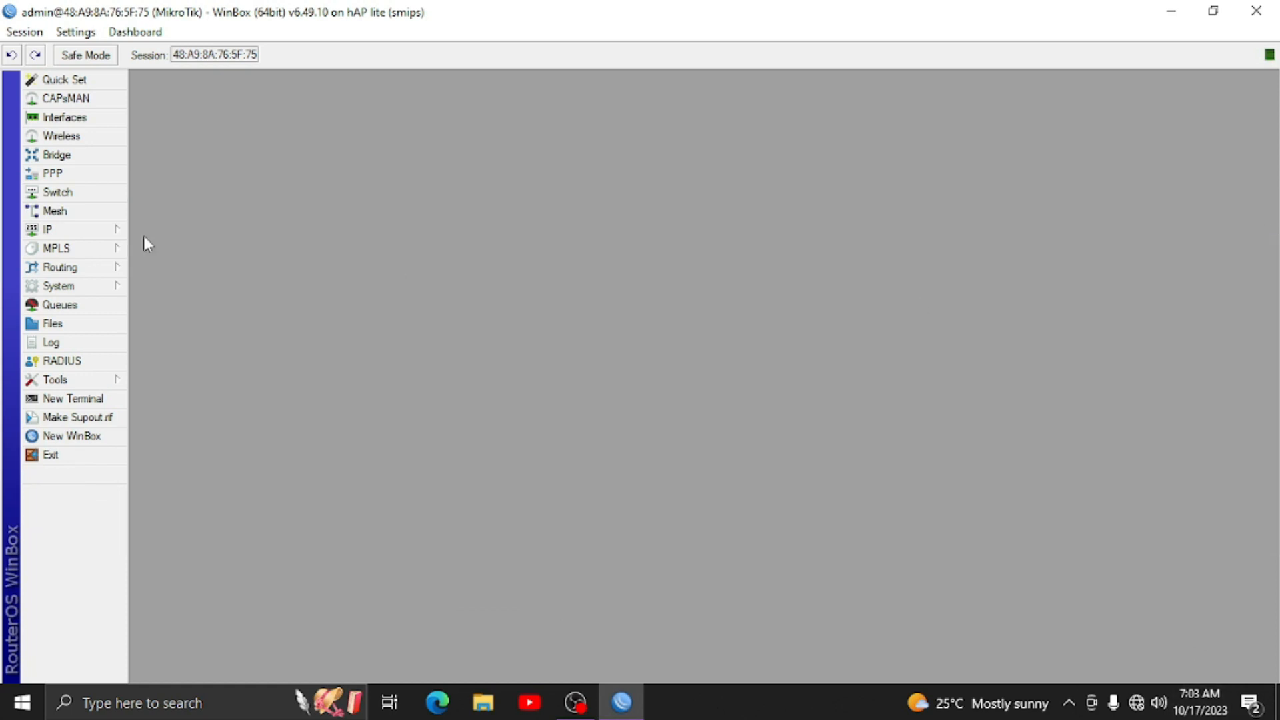
- Add a DHCP client on ether1.ISP and close the DHCP Client list
click(124, 237)
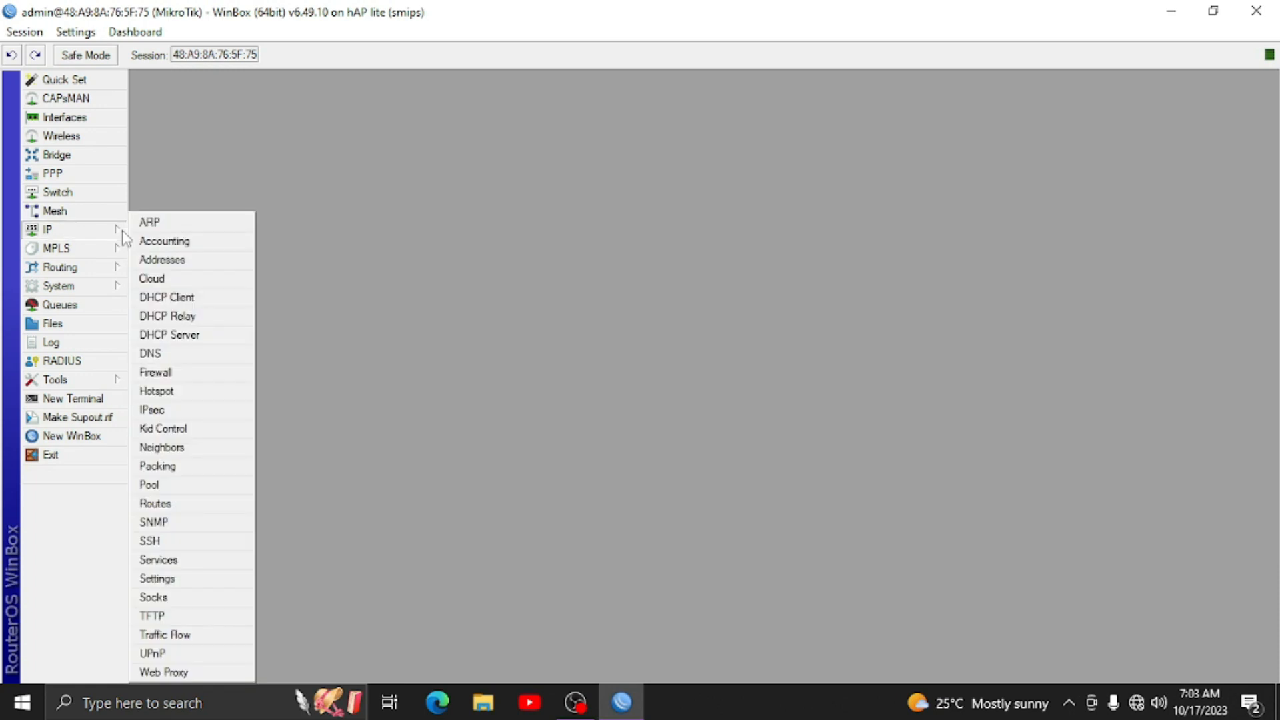
click(164, 300)
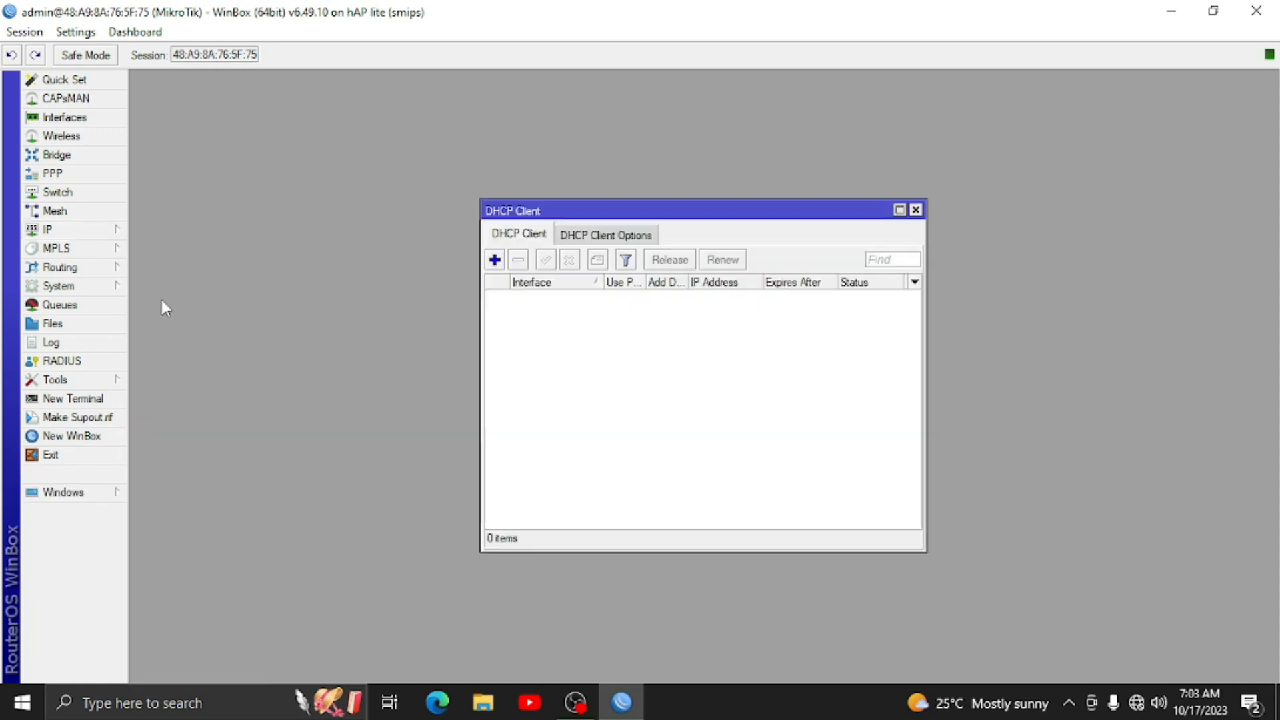
click(495, 260)
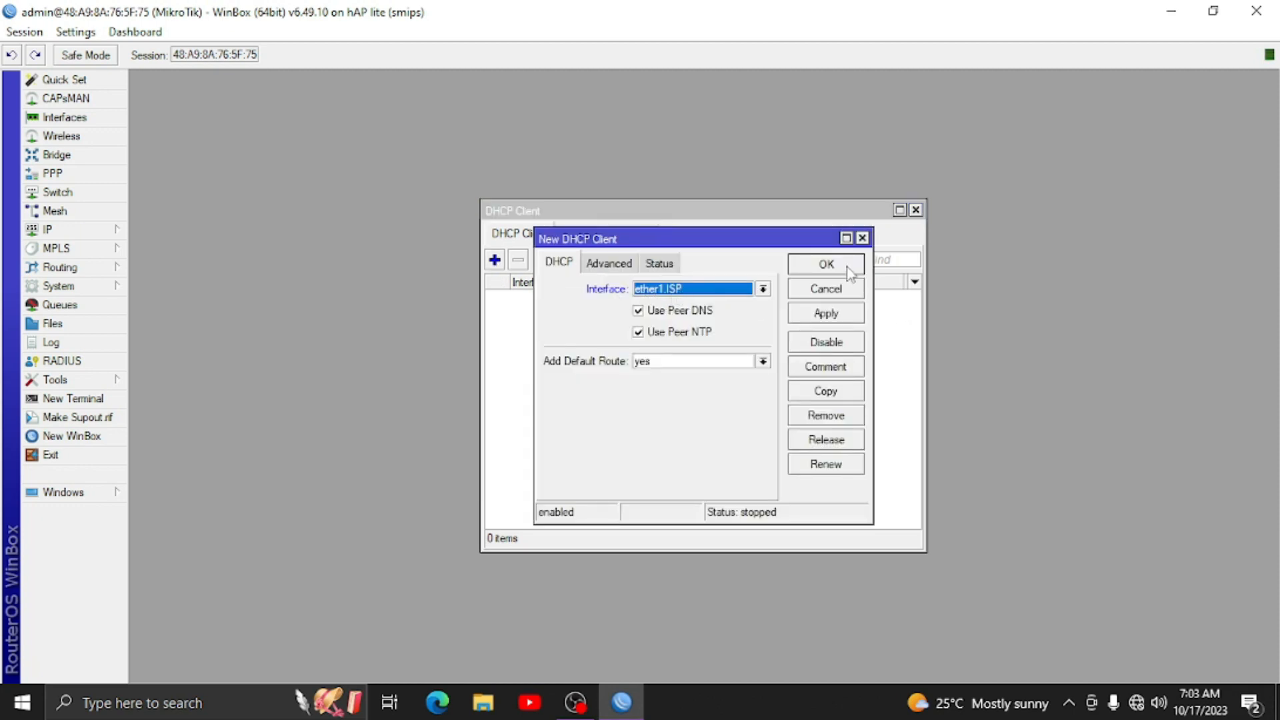
click(826, 265)
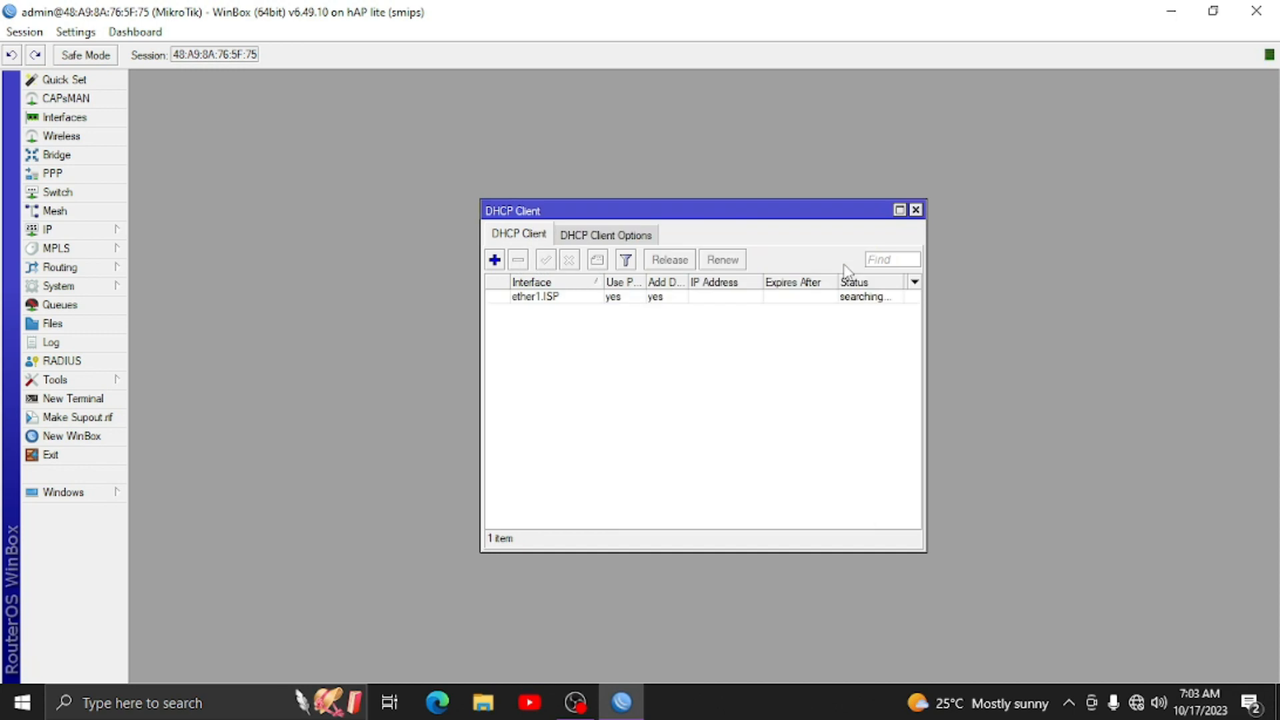
click(917, 211)
- Add a srcnat firewall NAT rule with out-interface ether1.ISP and action masquerade
click(84, 232)
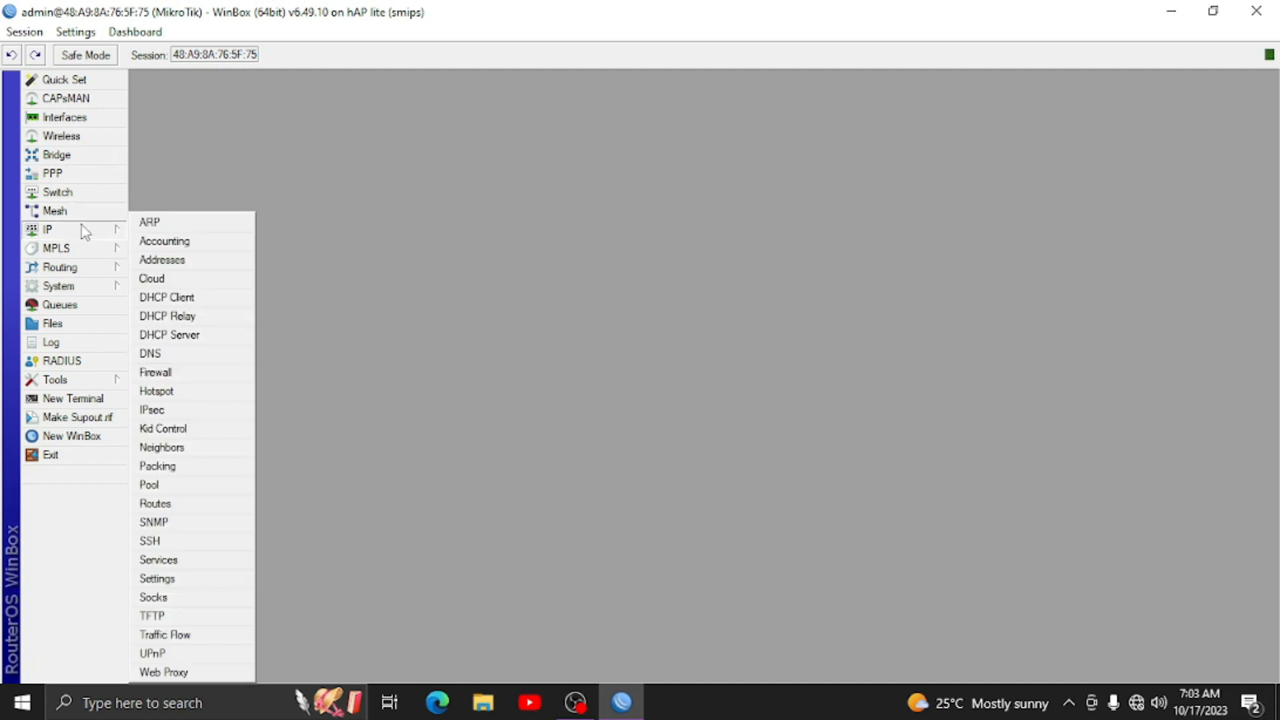
click(167, 373)
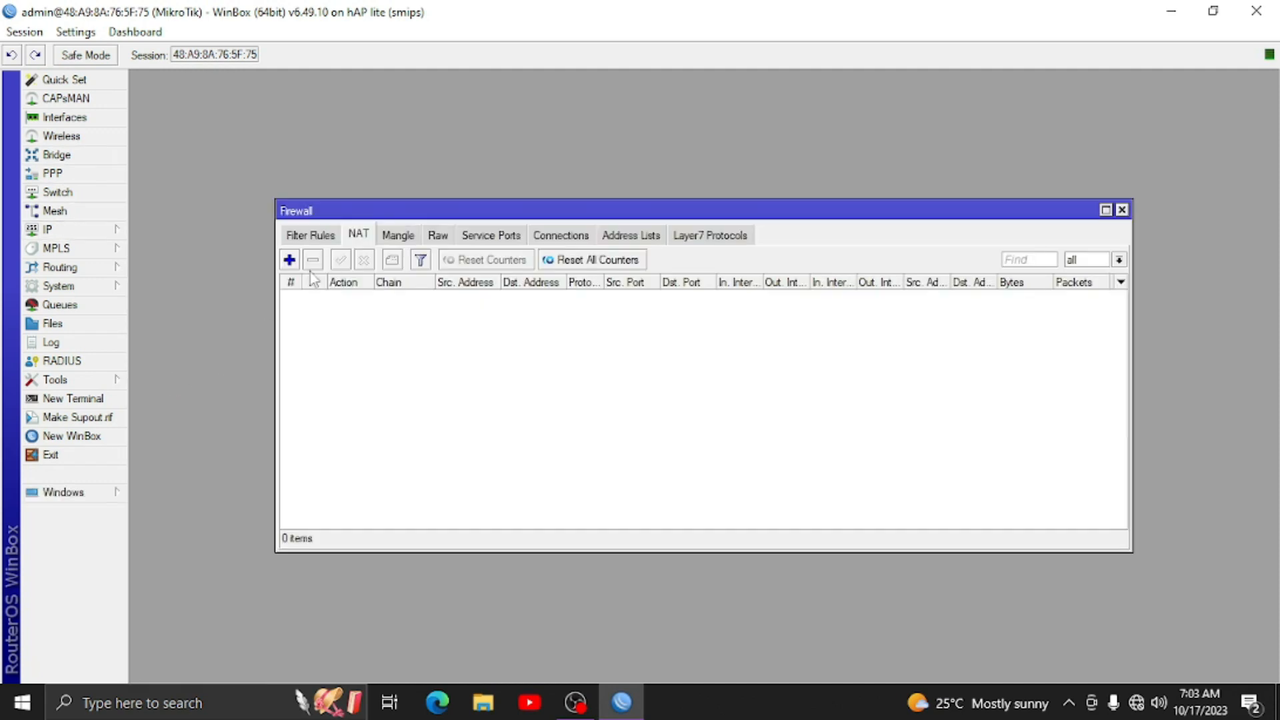
click(290, 259)
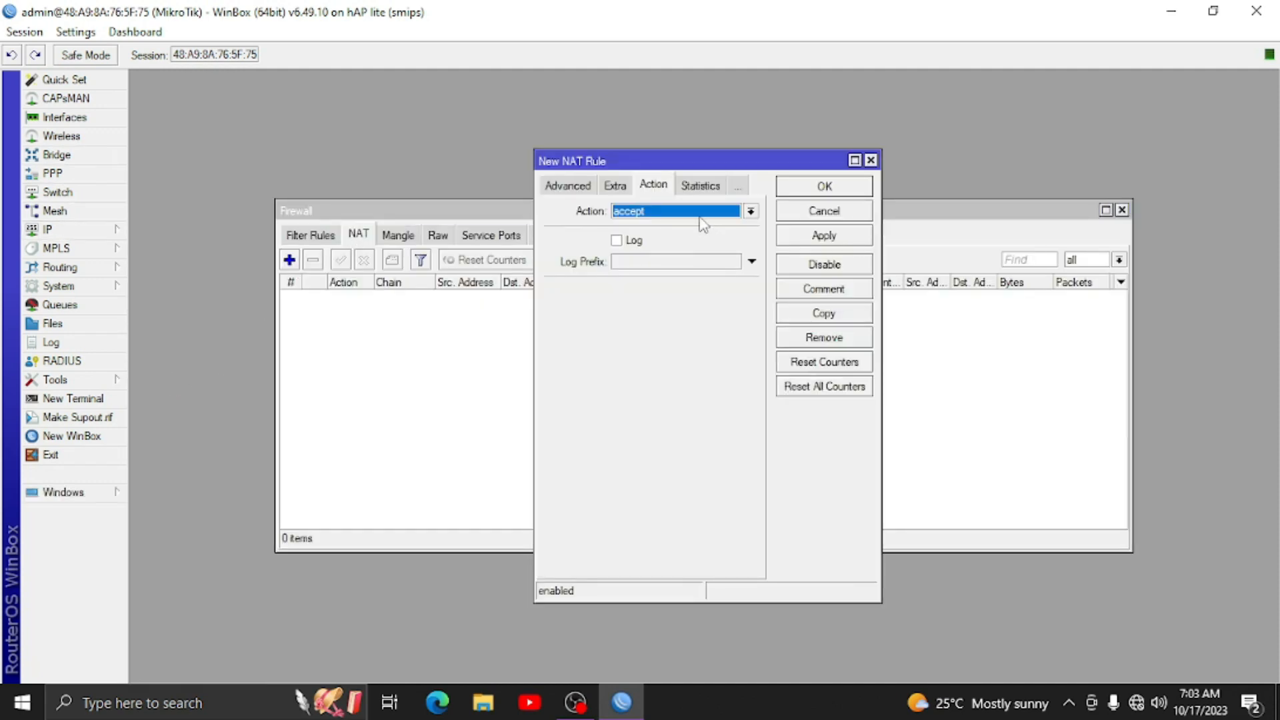
click(571, 189)
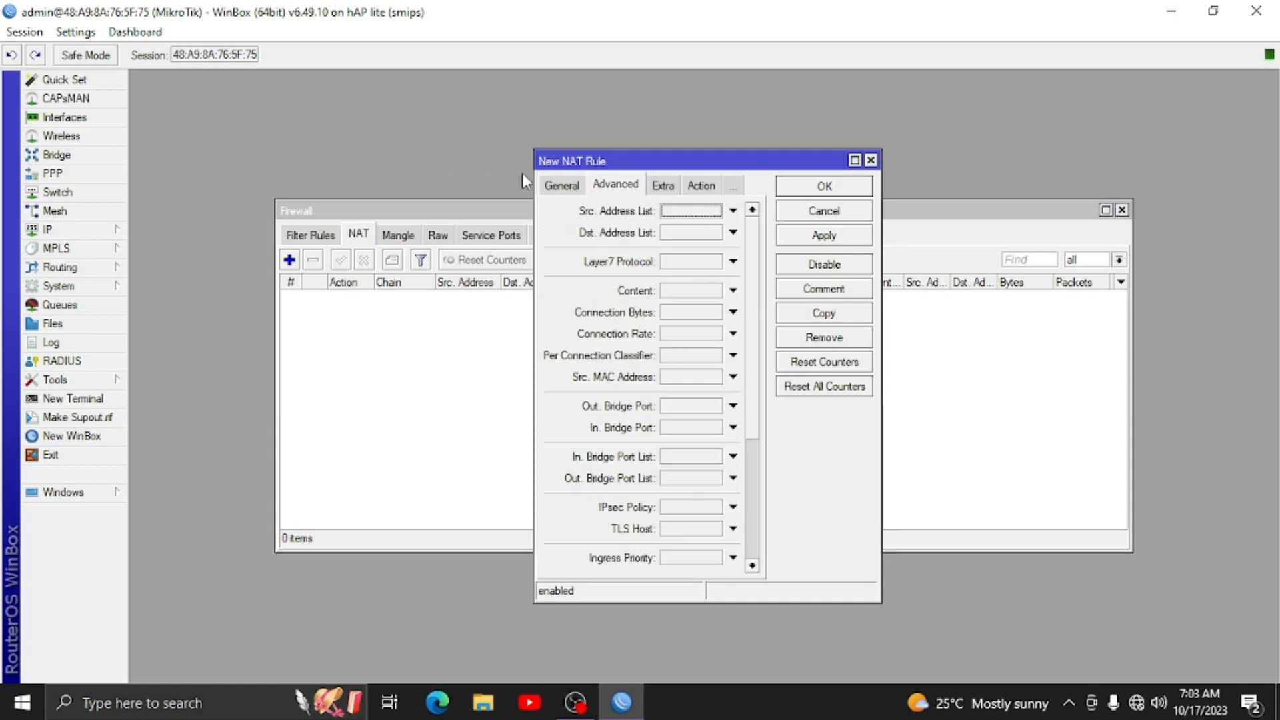
click(562, 185)
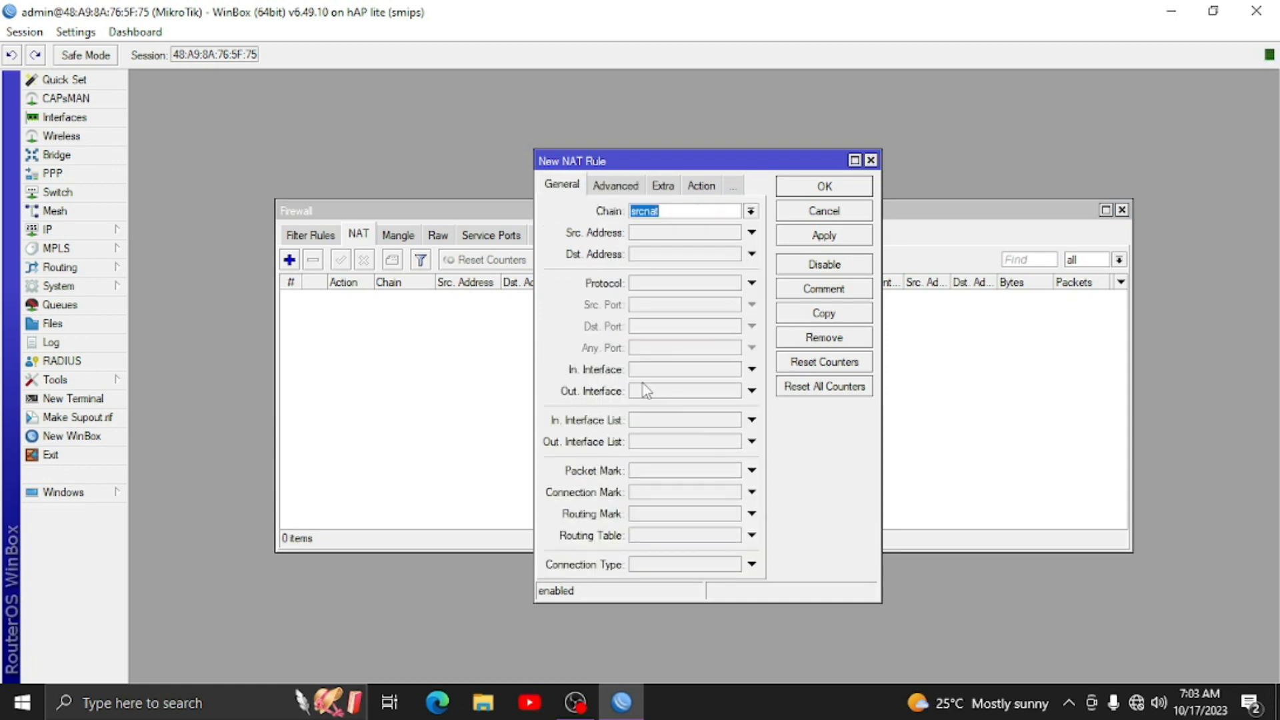
click(666, 392)
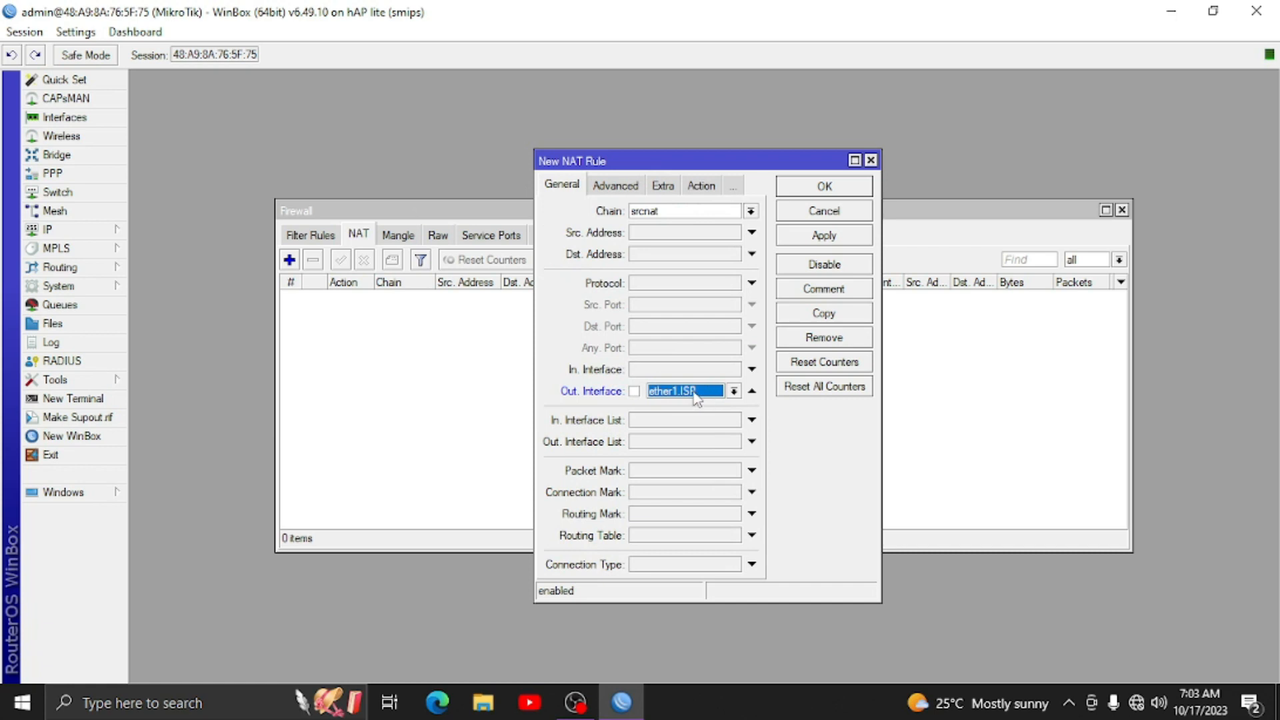
click(701, 189)
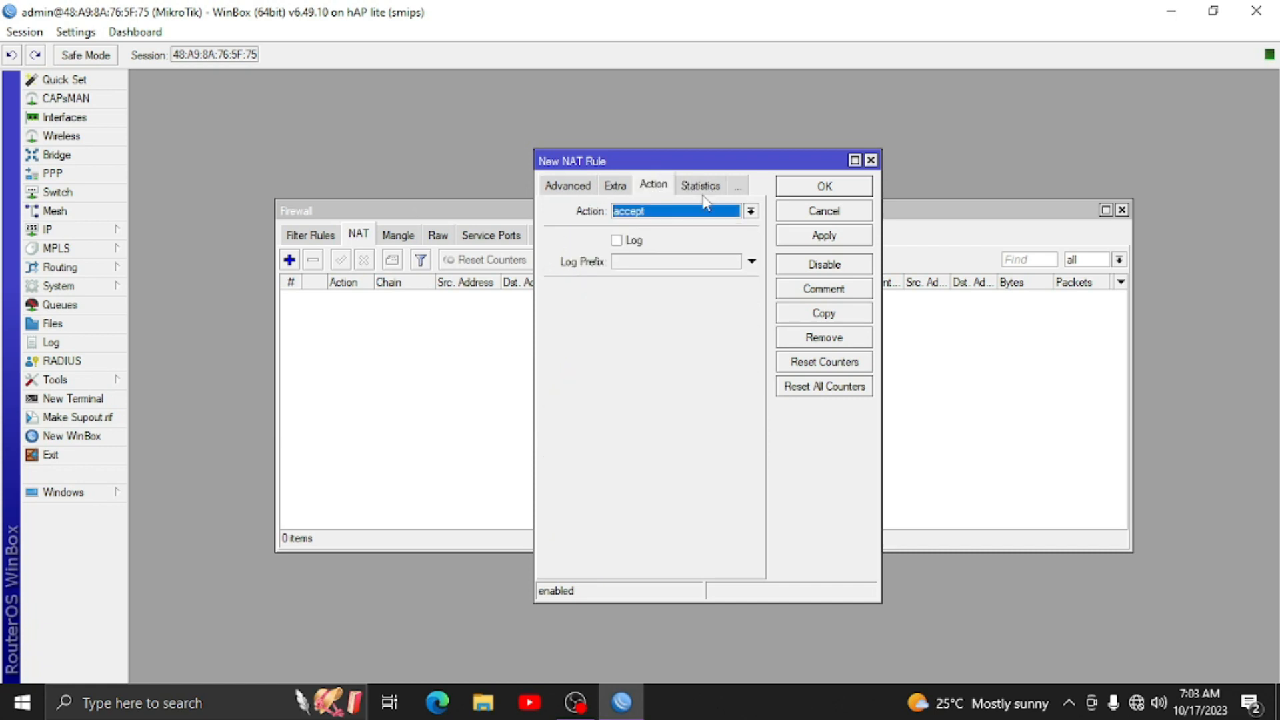
click(676, 216)
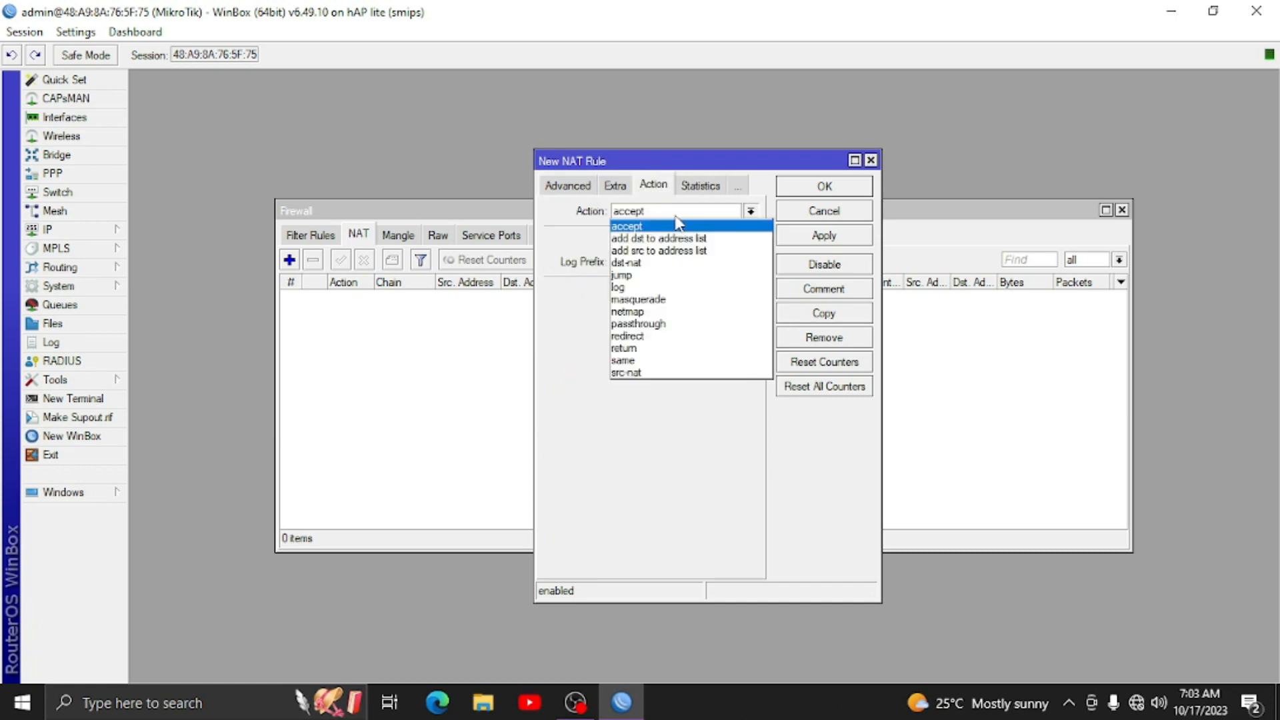
click(672, 299)
click(819, 233)
click(824, 187)
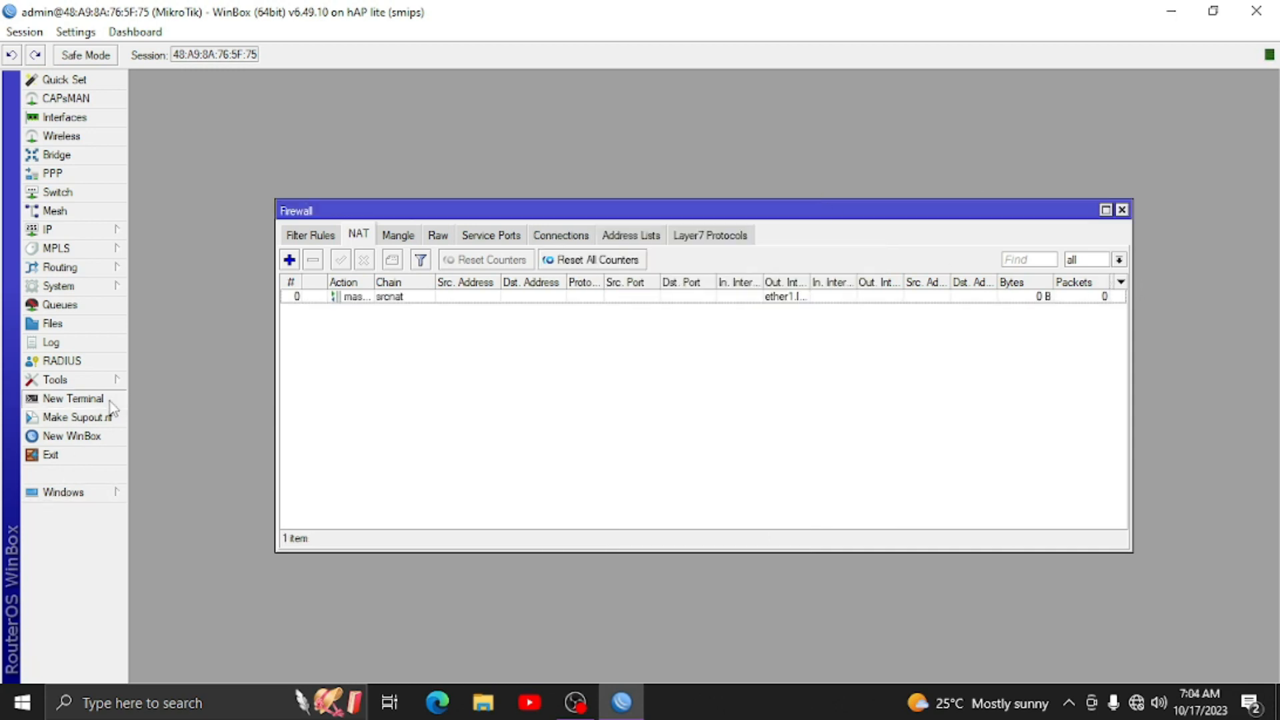
click(73, 398)
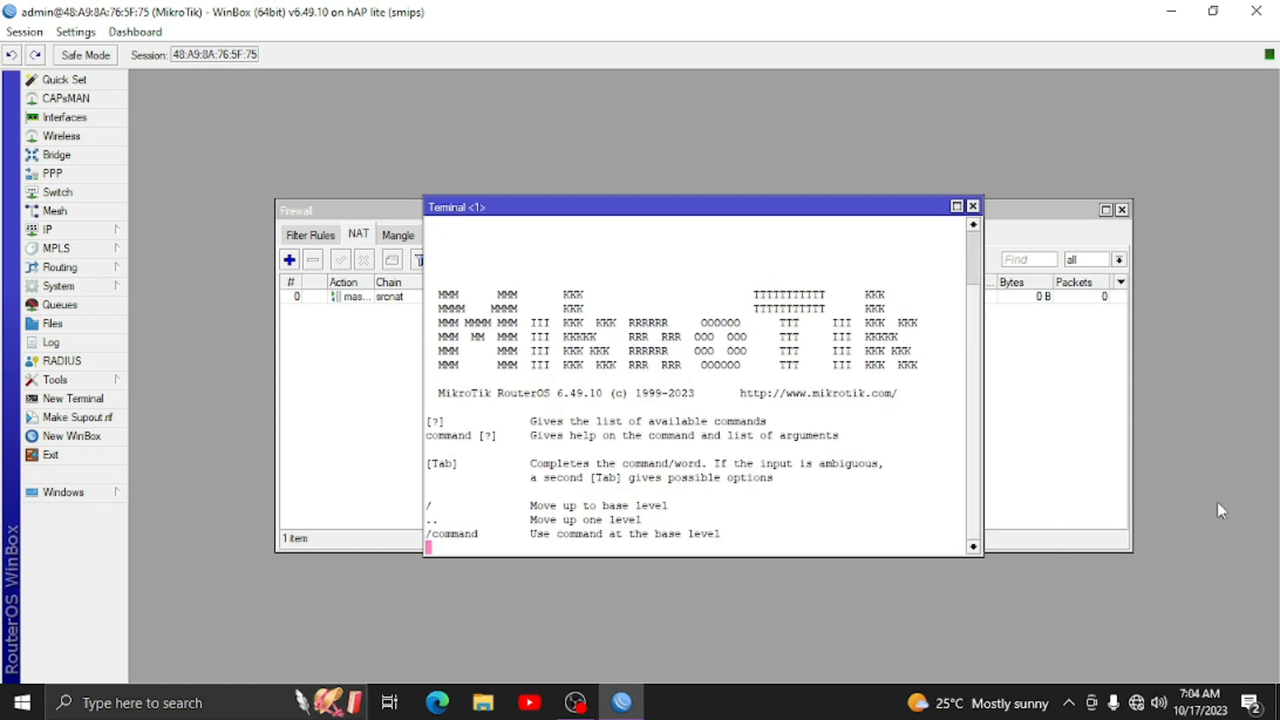
- Enter and confirm a new admin password in the router terminal
text(***)
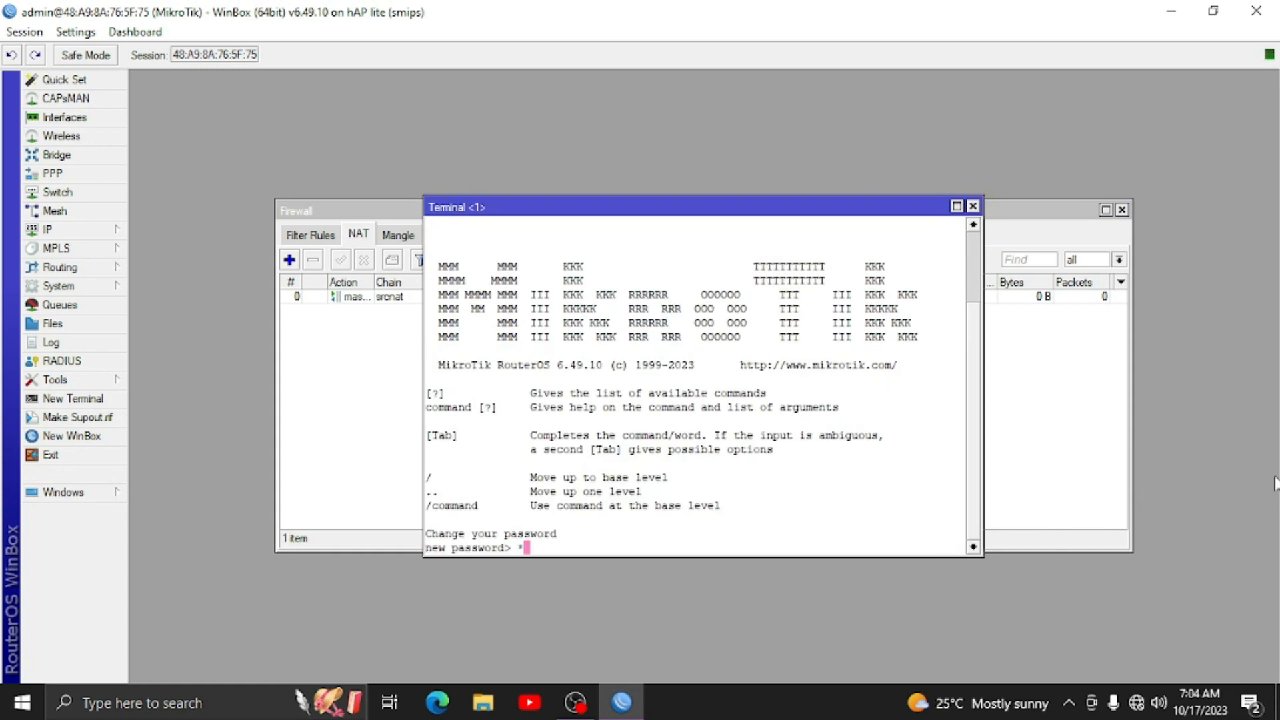
key(Return)
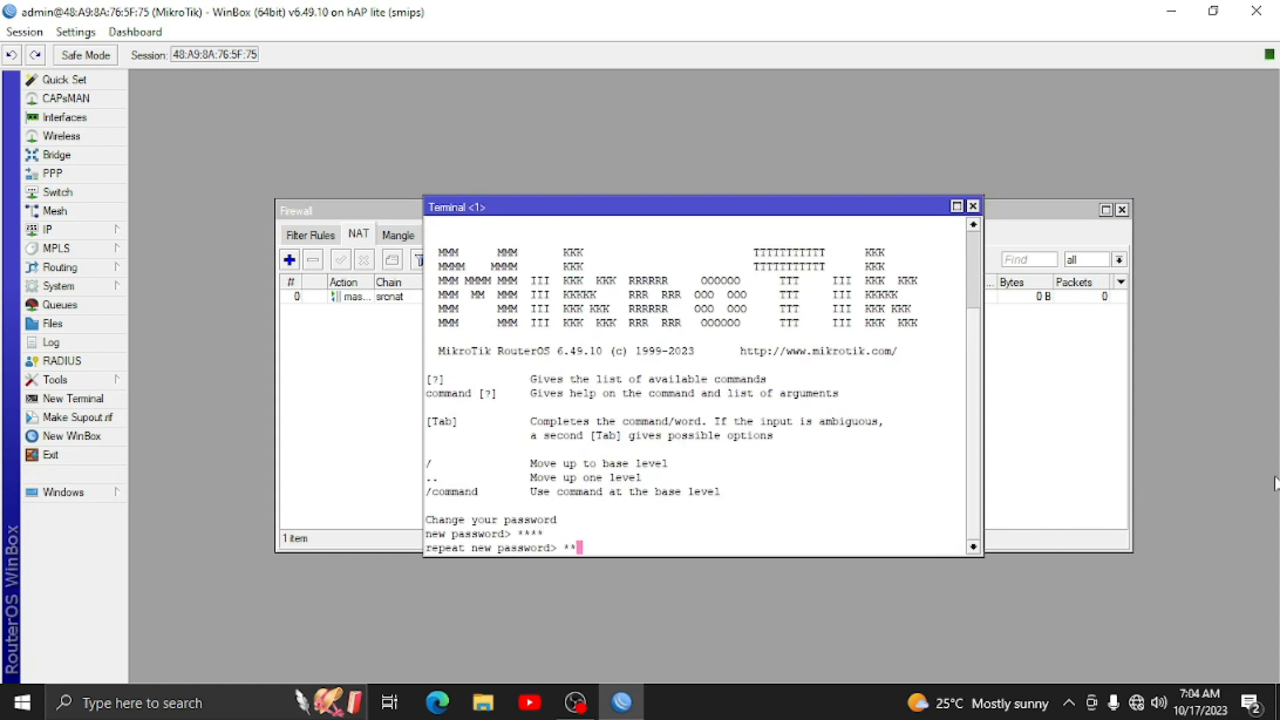
key(Return)
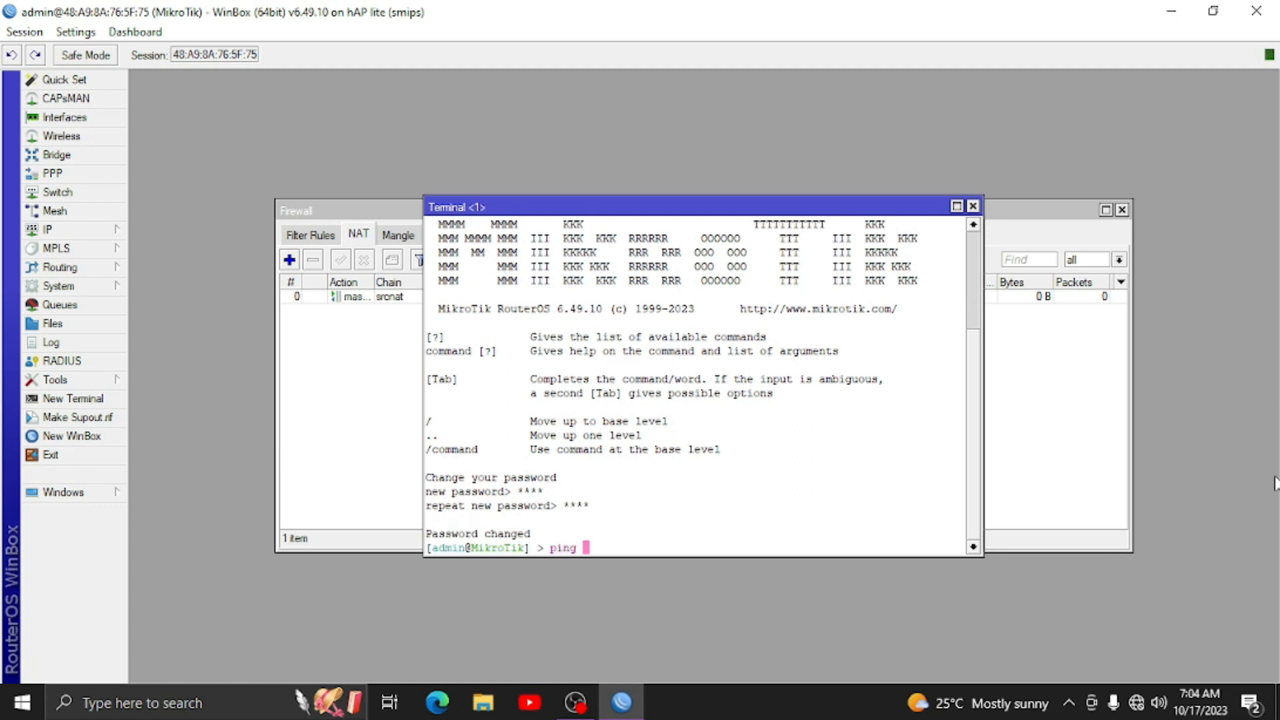
- Ping 8.8.8.8 to verify internet access, then close the terminal and firewall windows
text(ping 8.8.8.8)
key(Return)
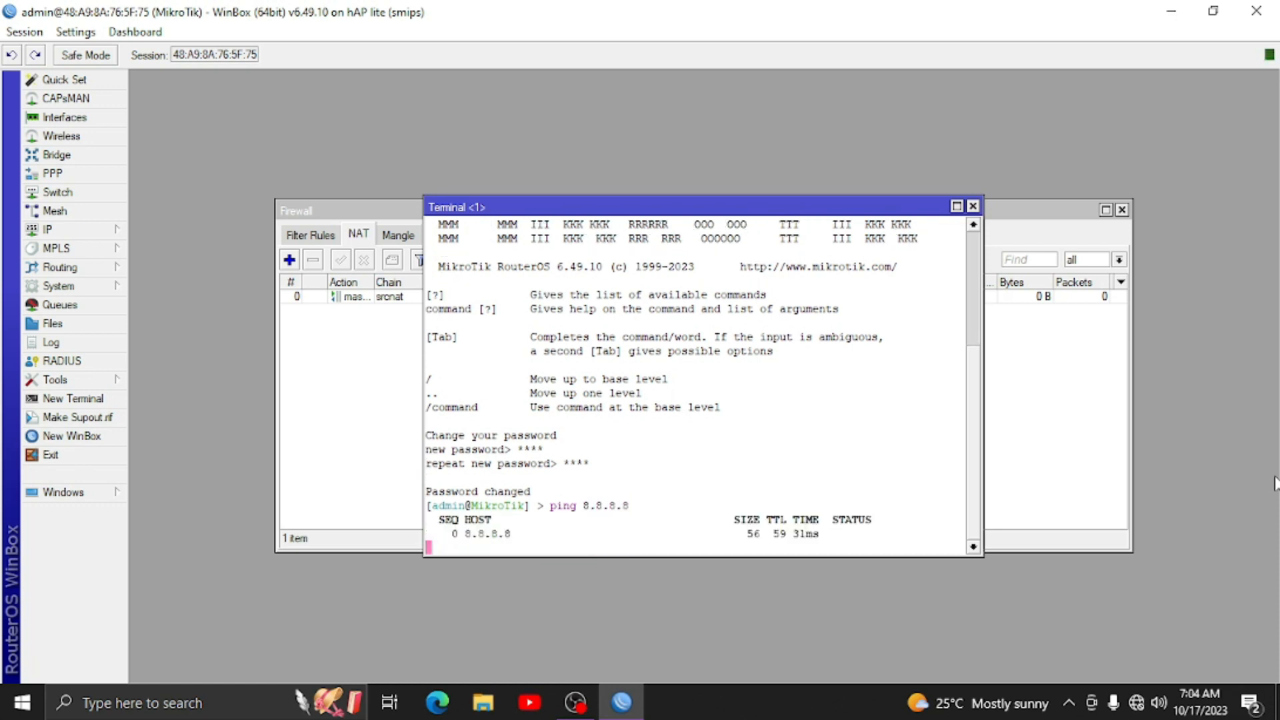
click(973, 206)
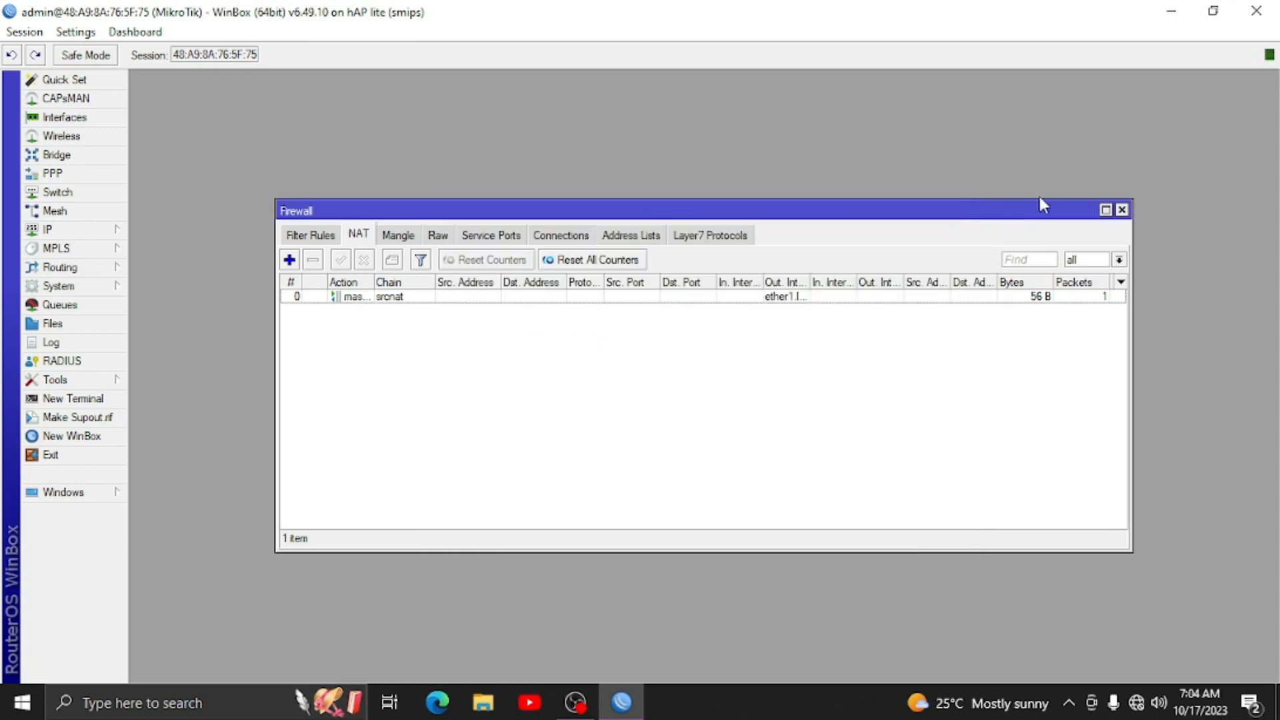
click(1122, 209)
- Add the IP address 10.0.0.1/24 on bridge.HS
mouse_move(112, 236)
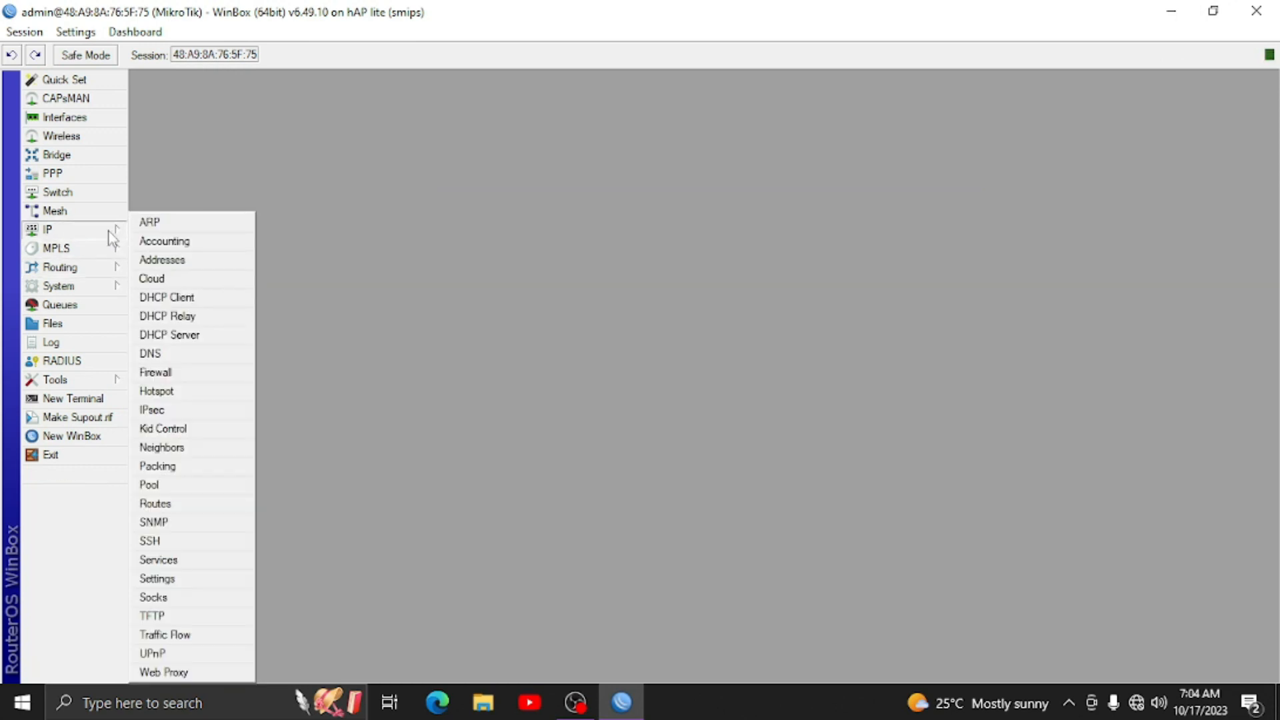
click(162, 260)
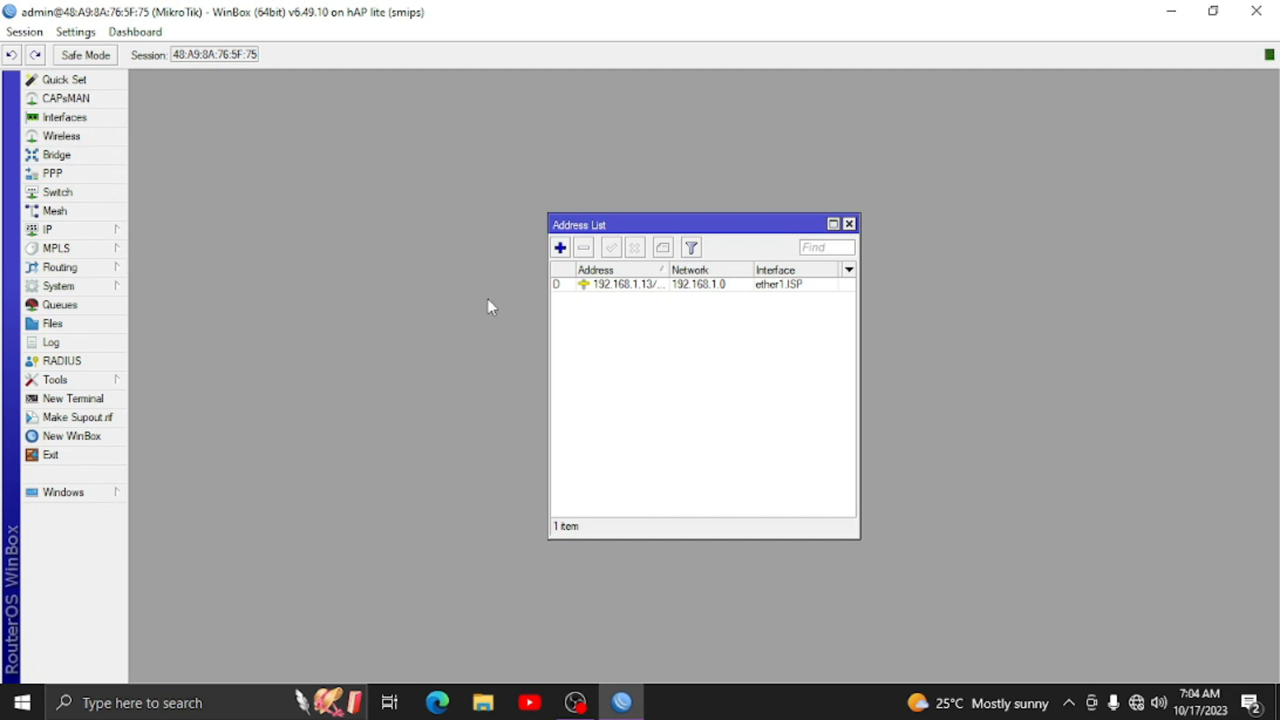
click(560, 248)
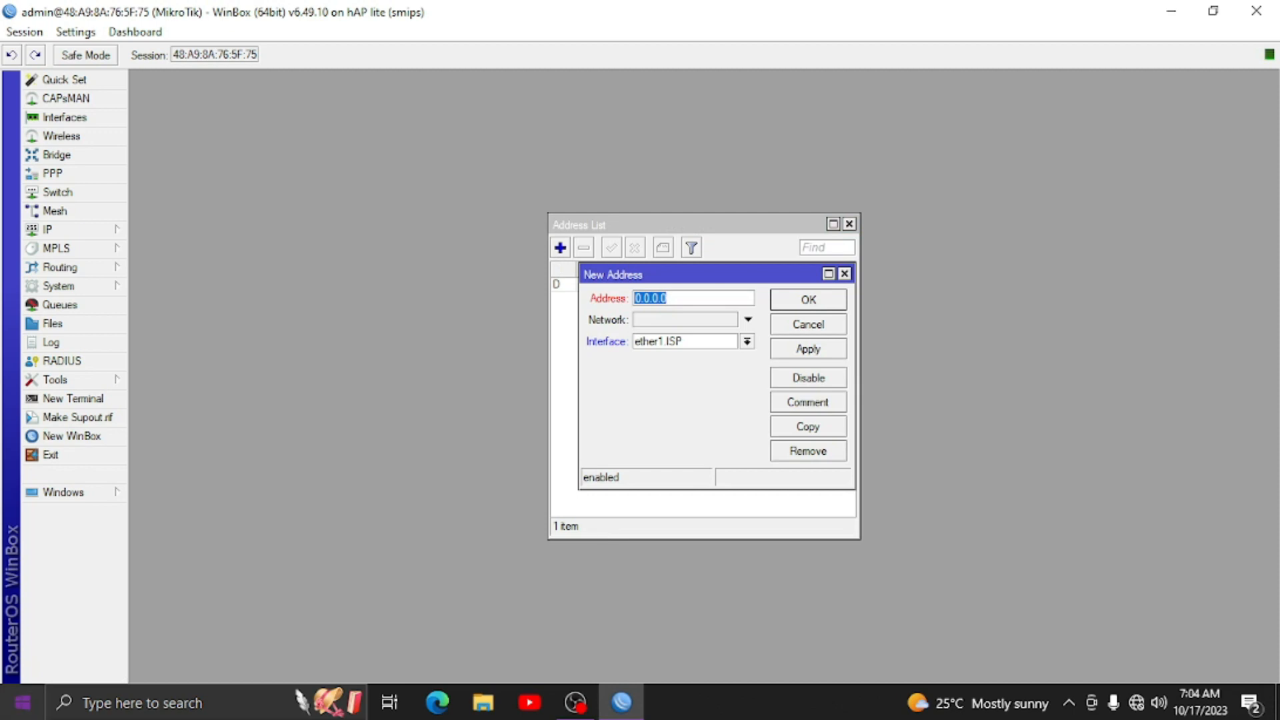
text(1)
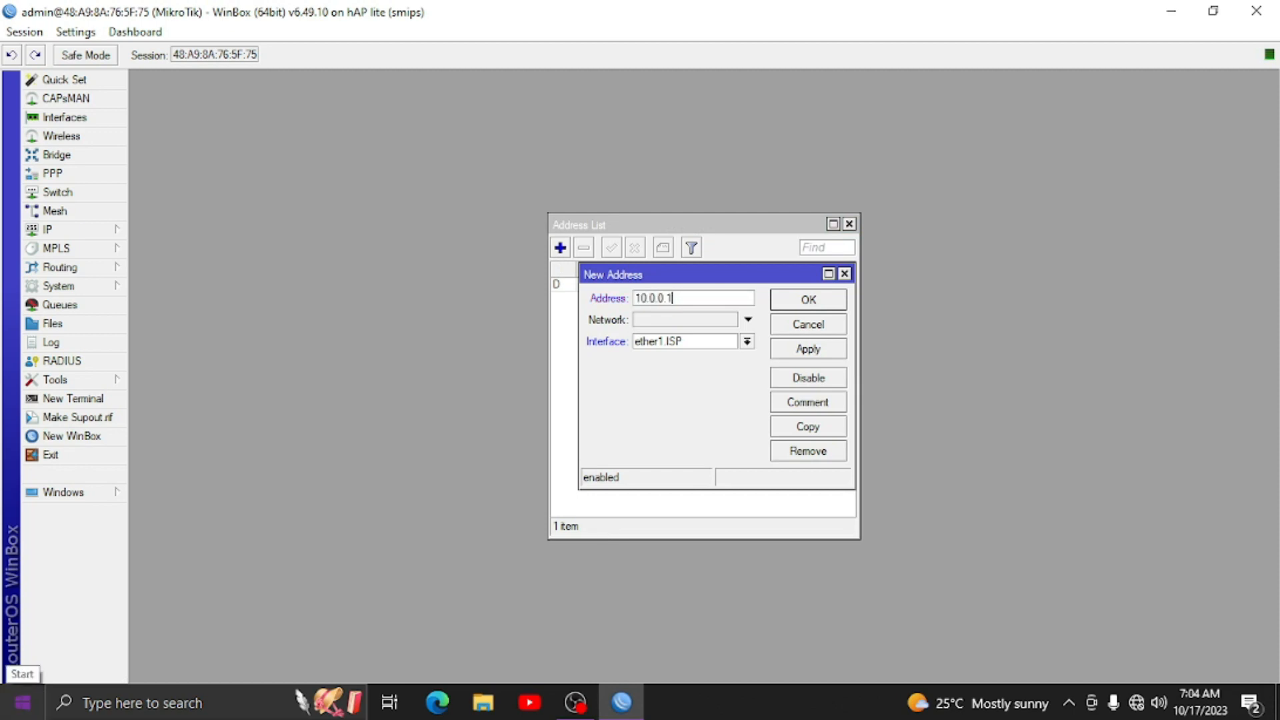
text(0.0.0.1/24)
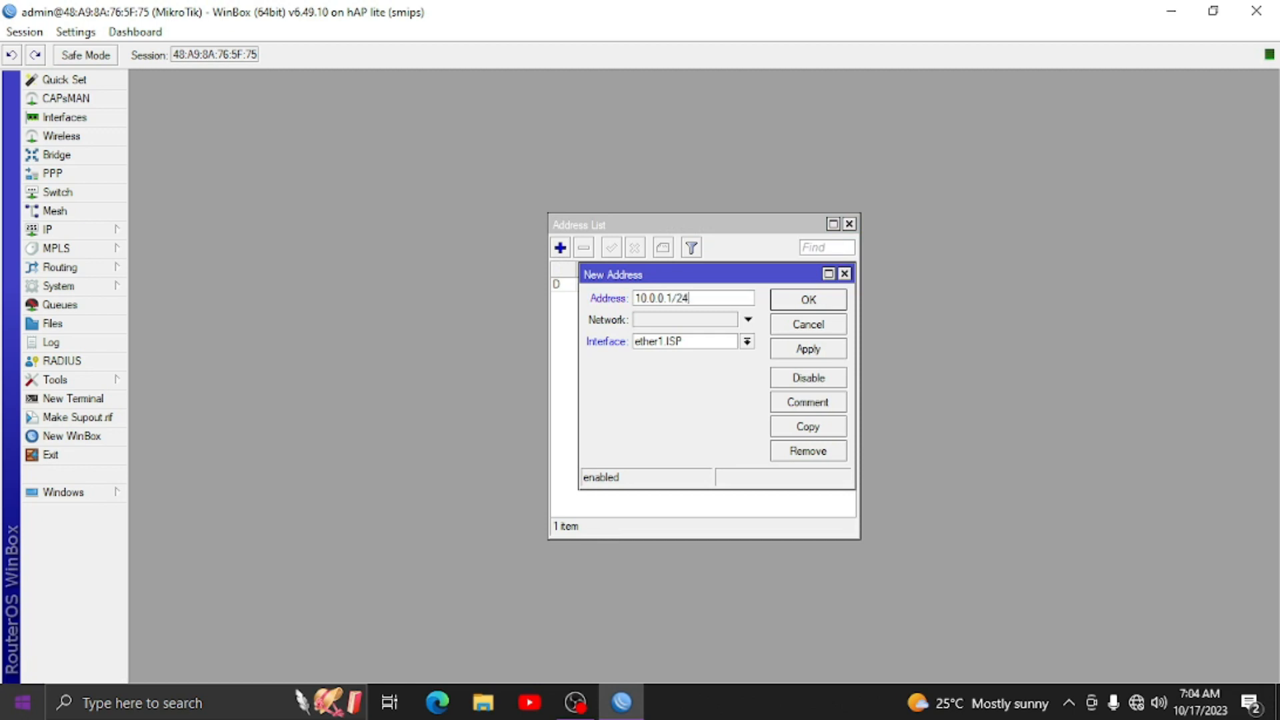
click(669, 347)
click(669, 355)
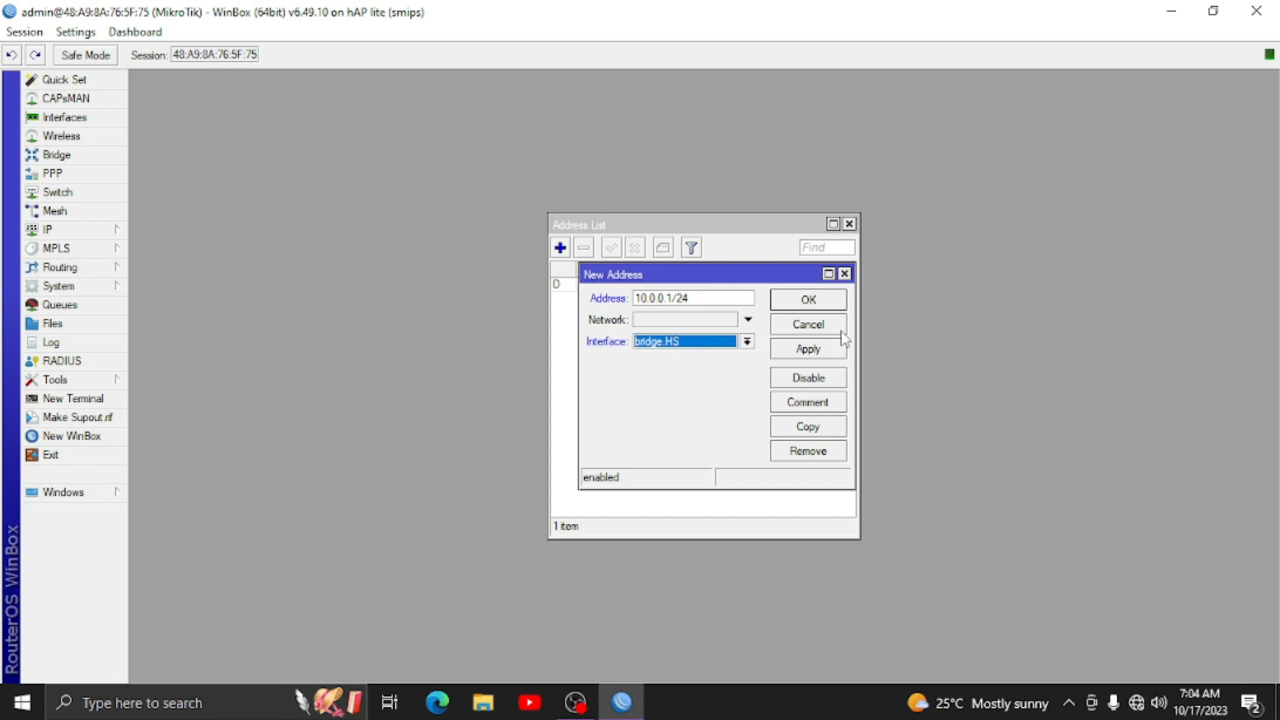
click(824, 351)
click(821, 300)
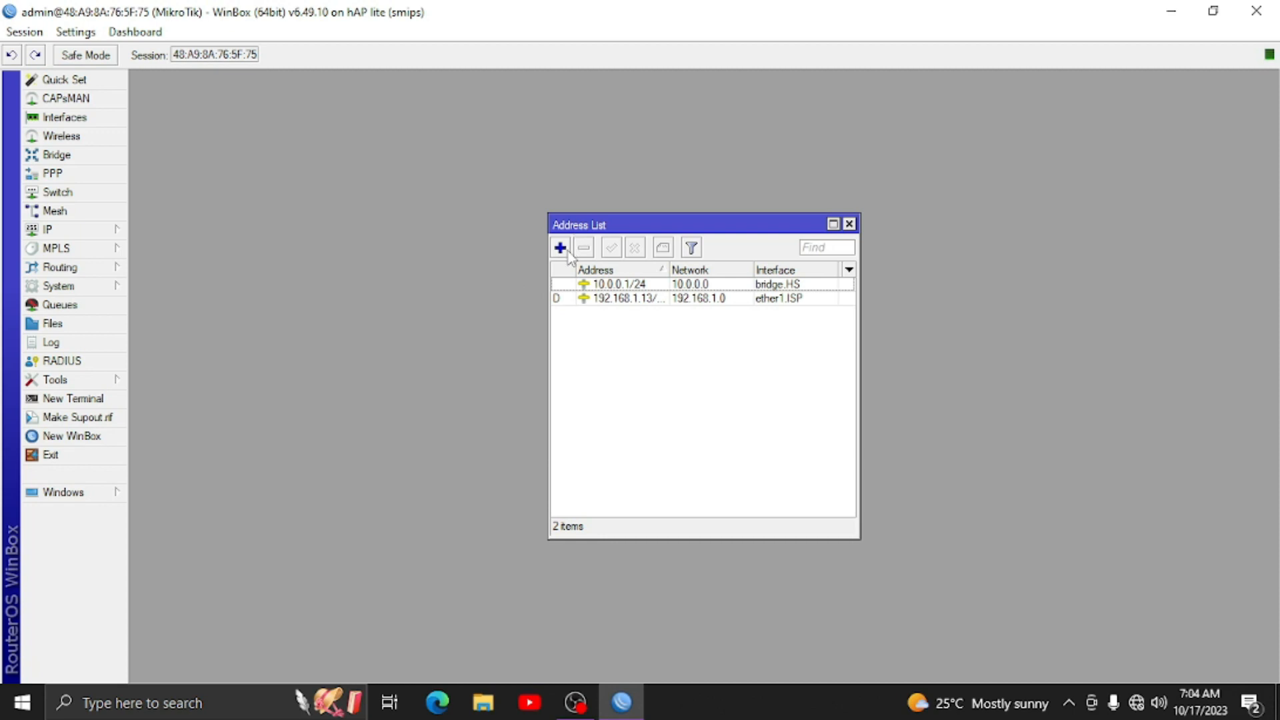
- Add the IP address 192.168.88.1/24 on ether4.LAN after checking the interface list
click(88, 118)
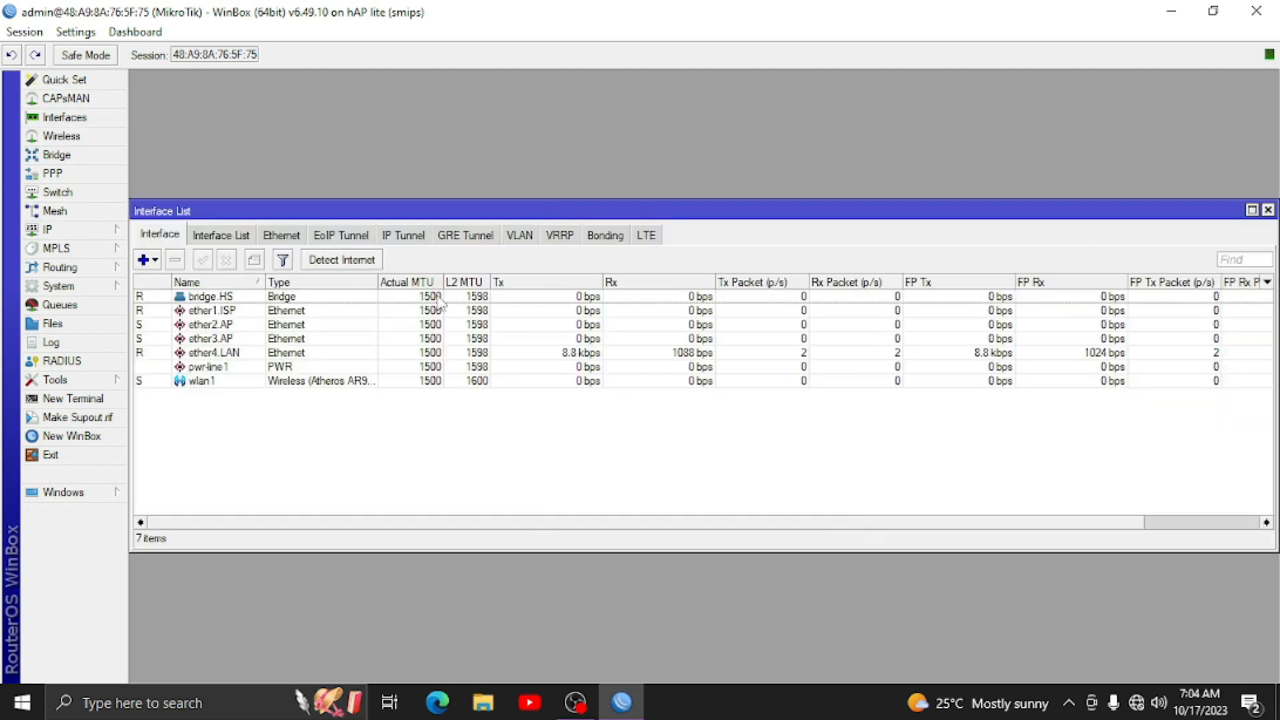
click(183, 352)
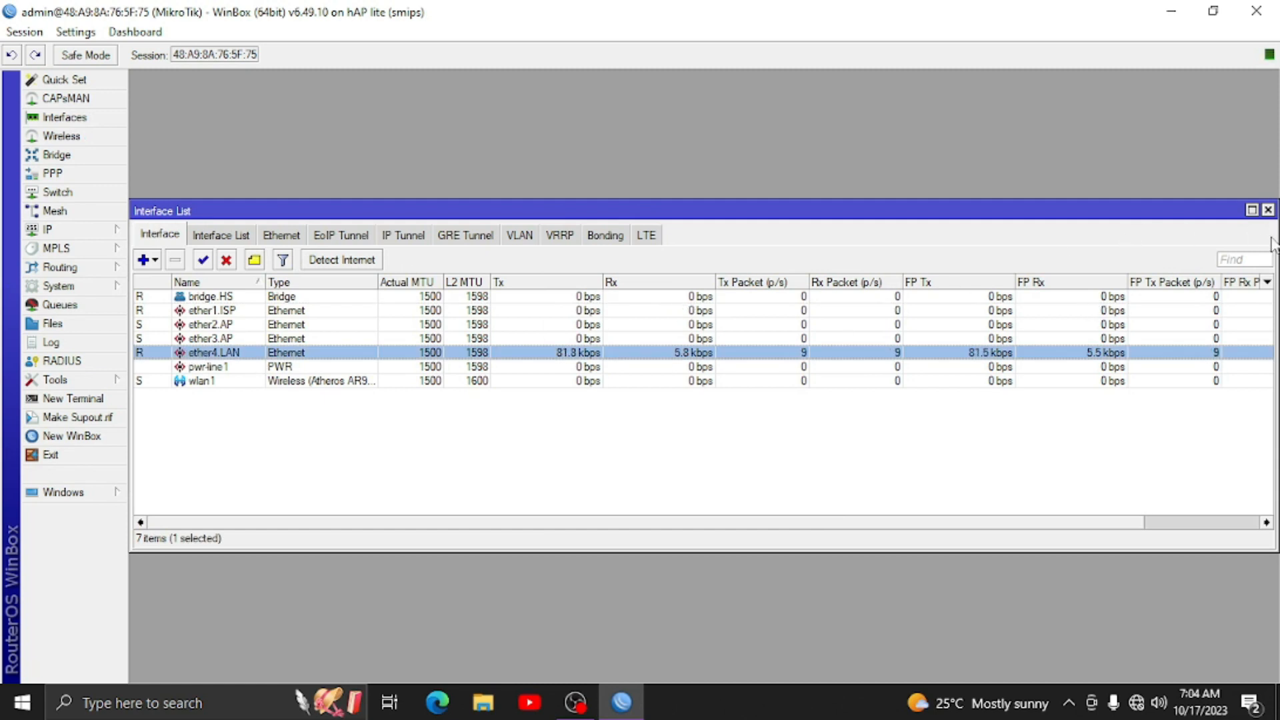
click(1268, 210)
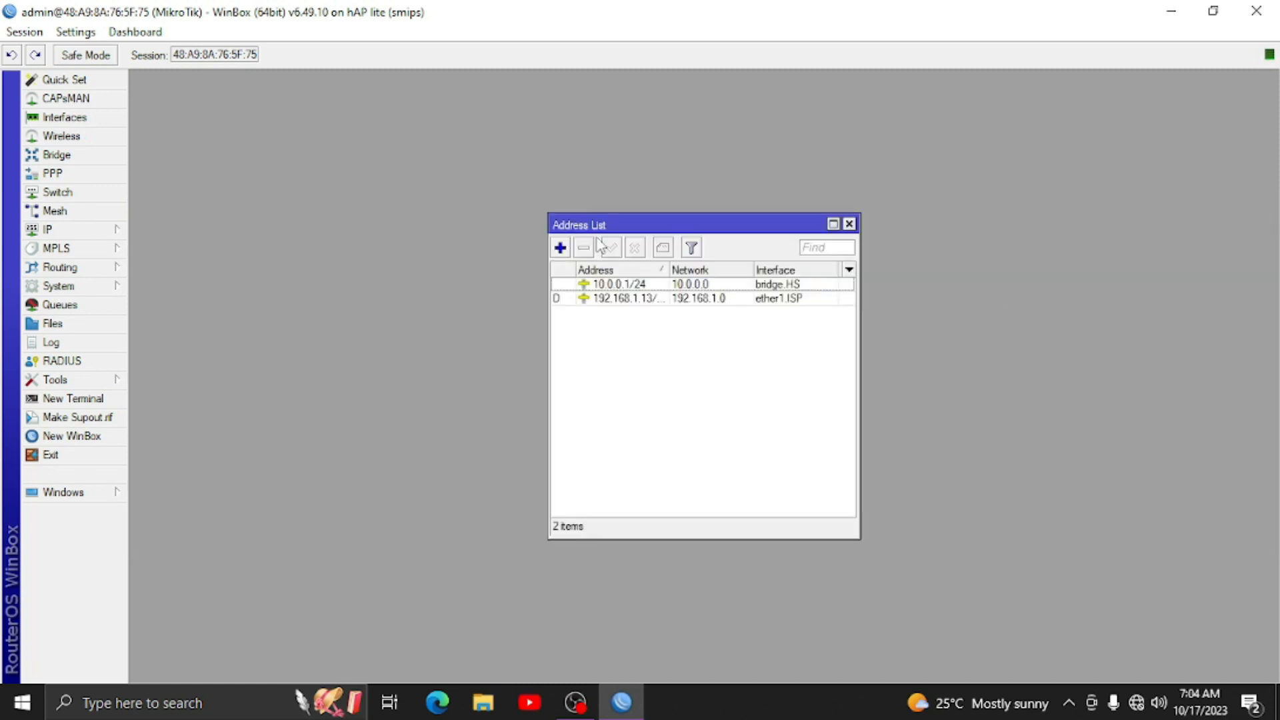
click(560, 248)
text(192.)
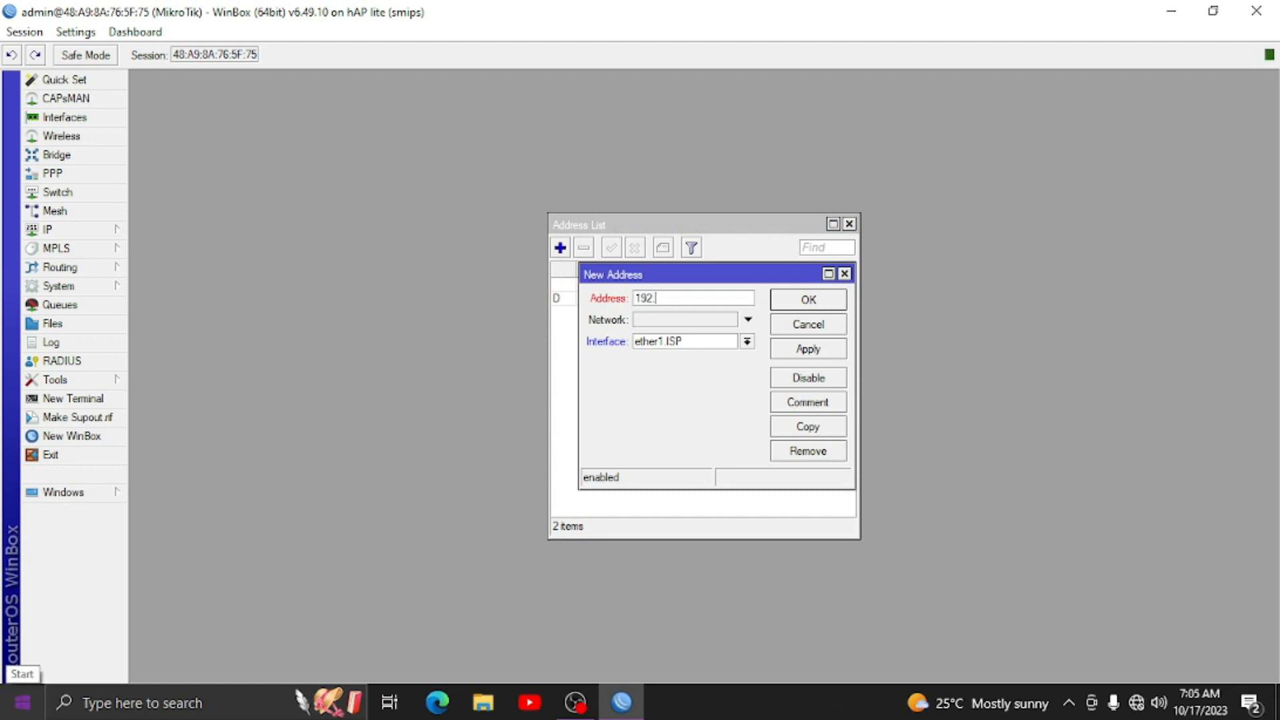
text(168.88.1/24)
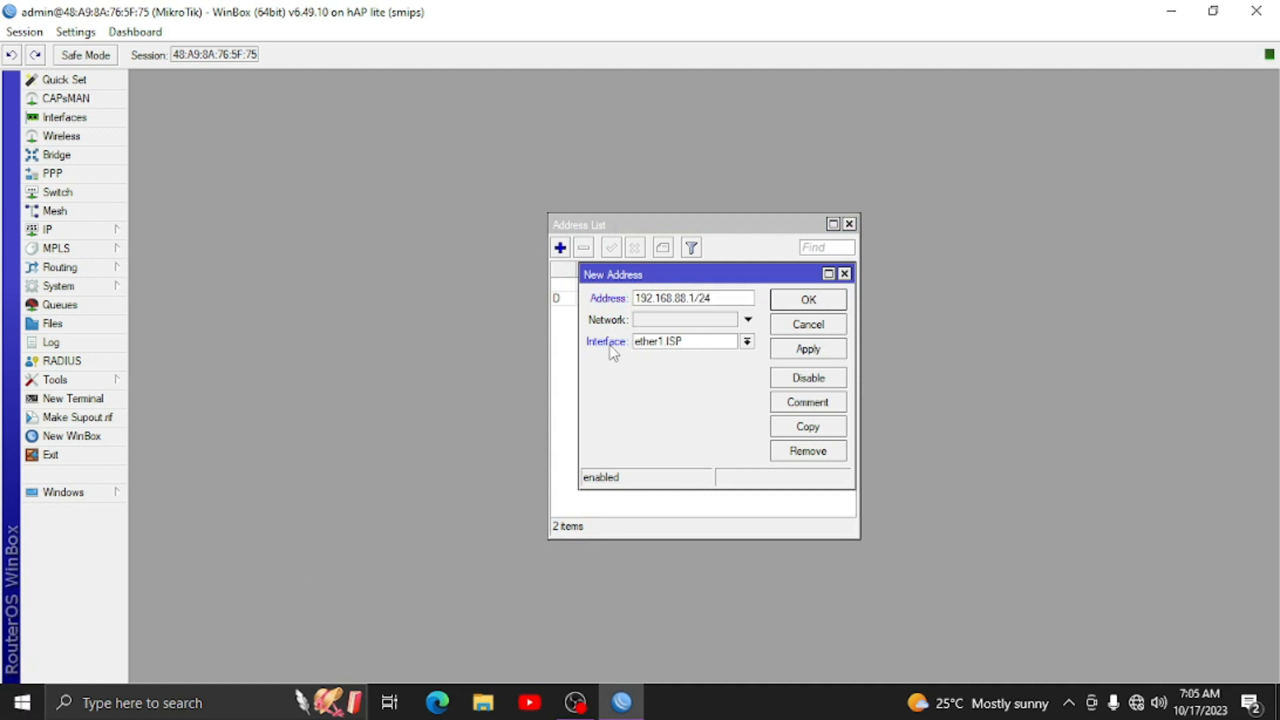
click(668, 342)
click(658, 409)
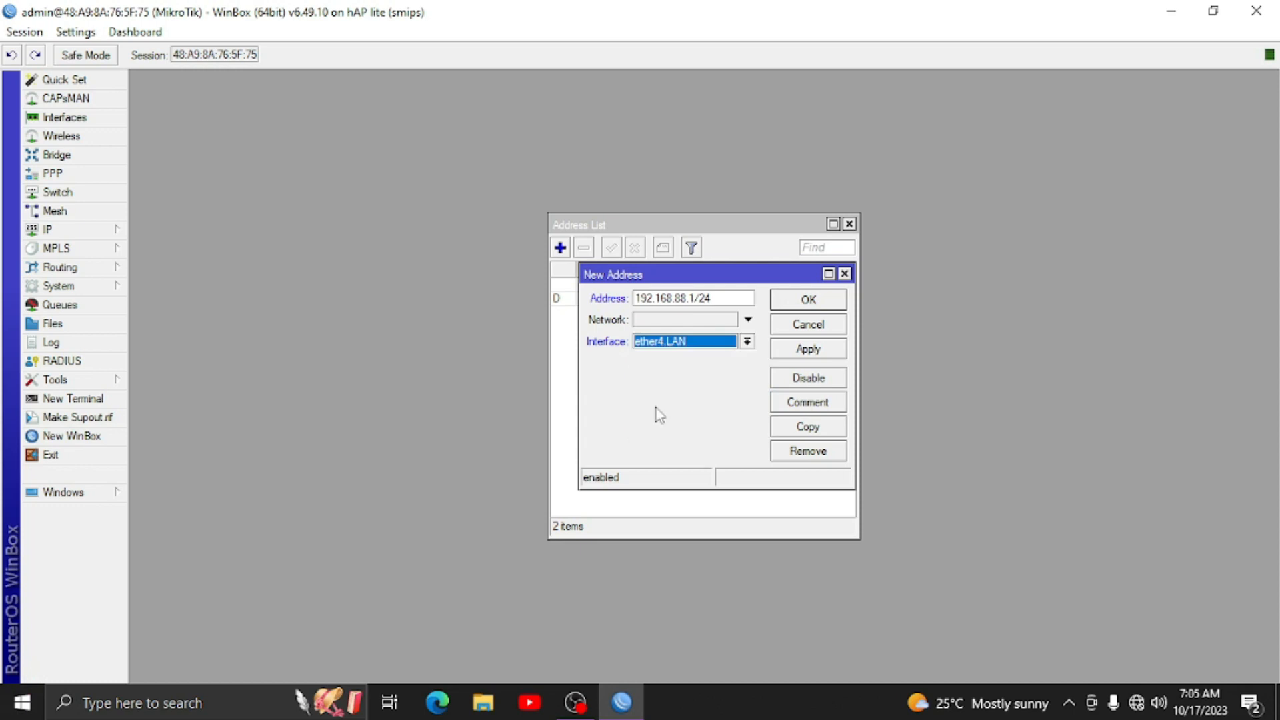
click(810, 348)
click(808, 300)
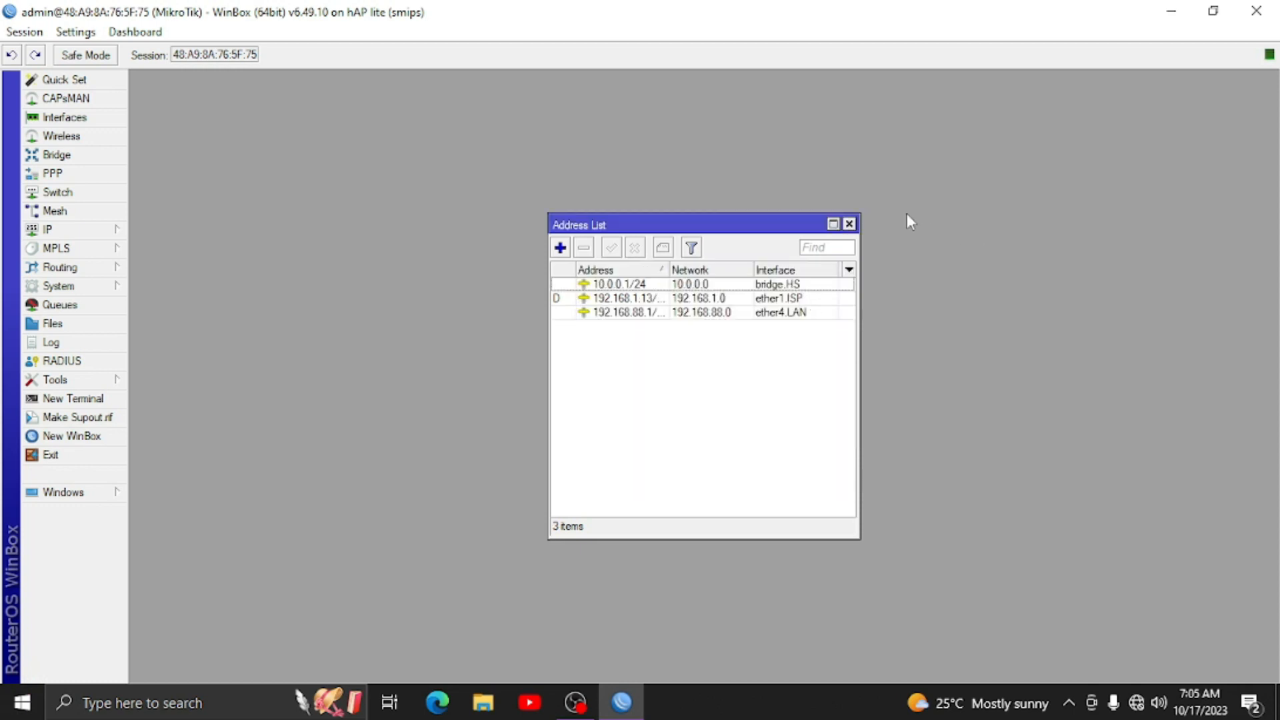
- Run DHCP Setup on bridge.HS, accepting the suggested defaults to create dhcp1
click(850, 224)
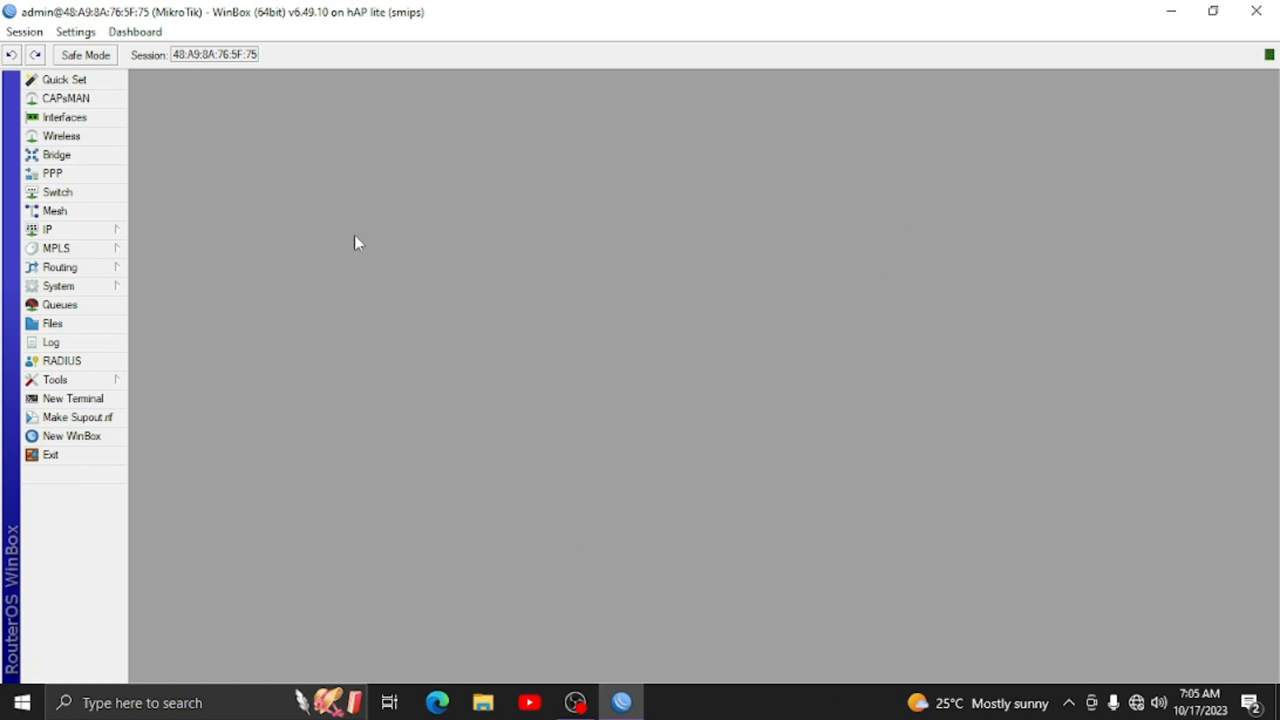
click(127, 234)
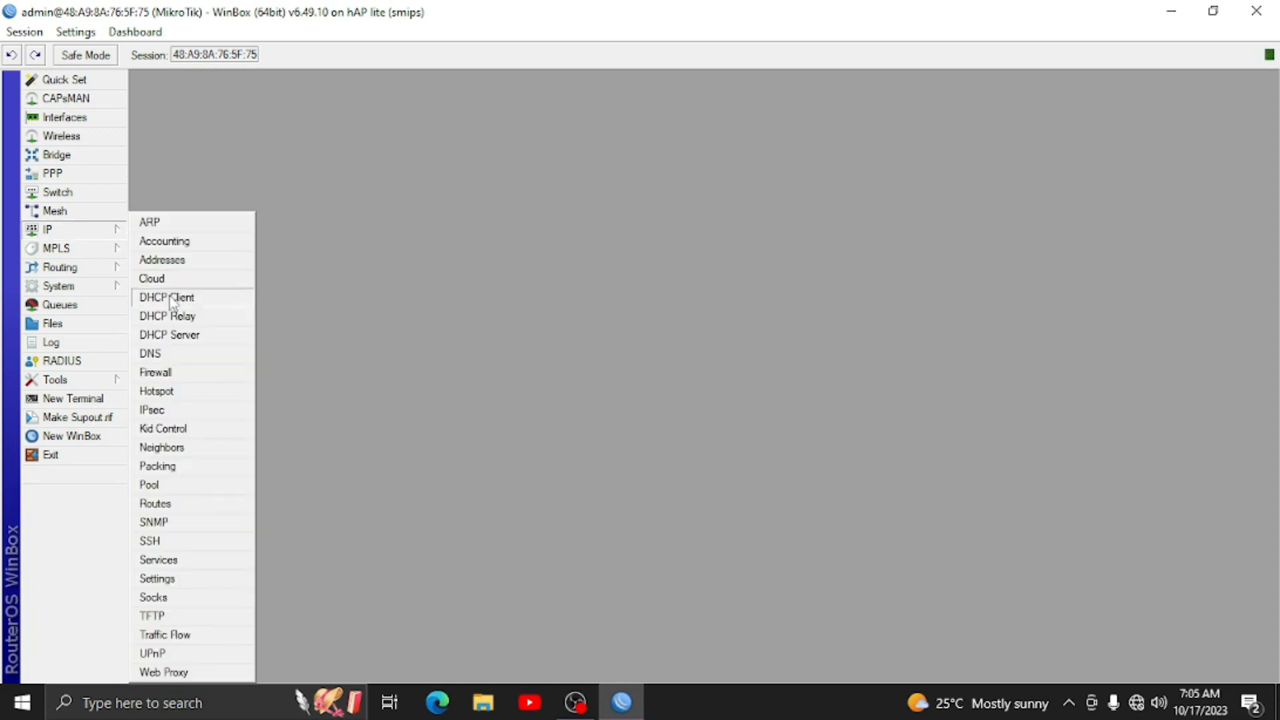
click(184, 335)
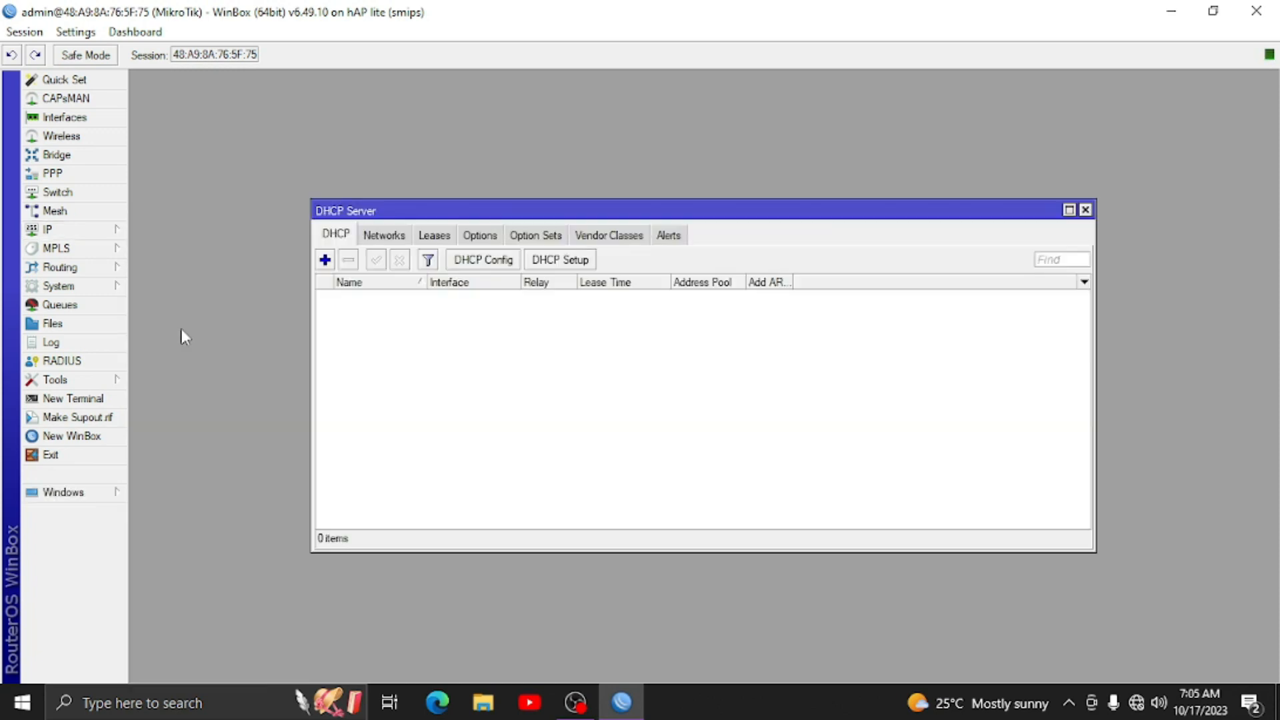
click(538, 261)
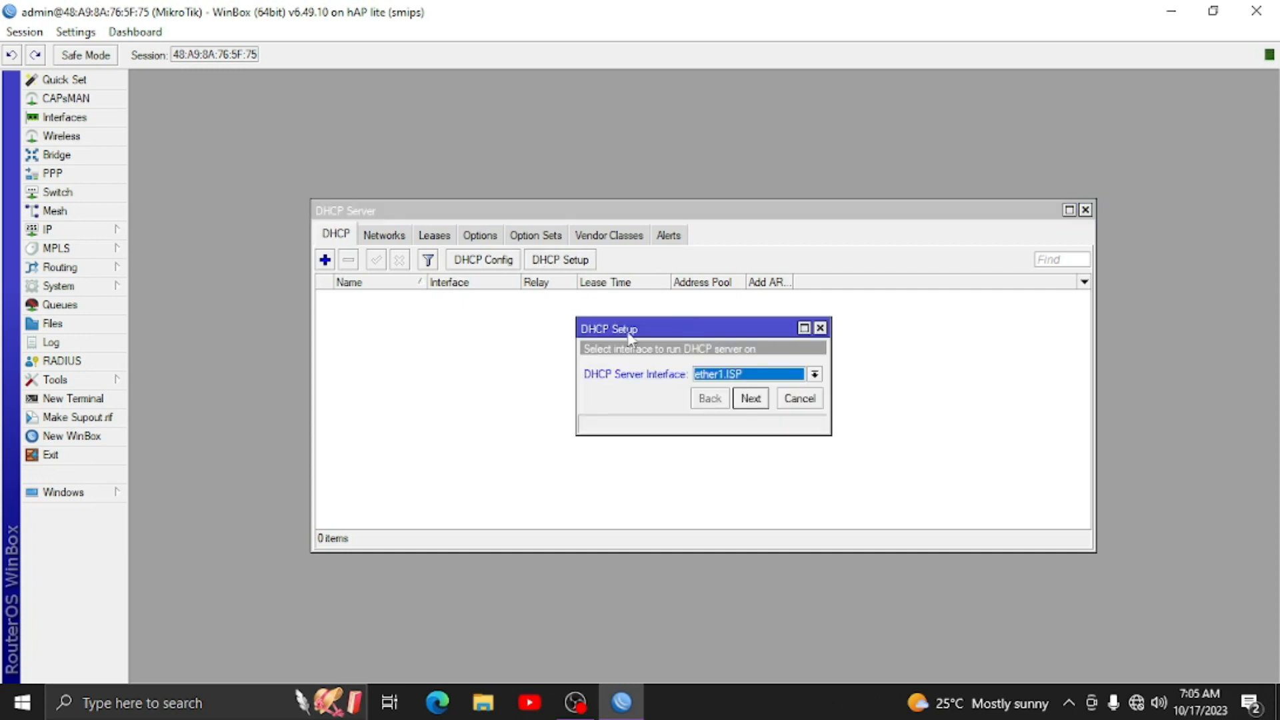
click(709, 378)
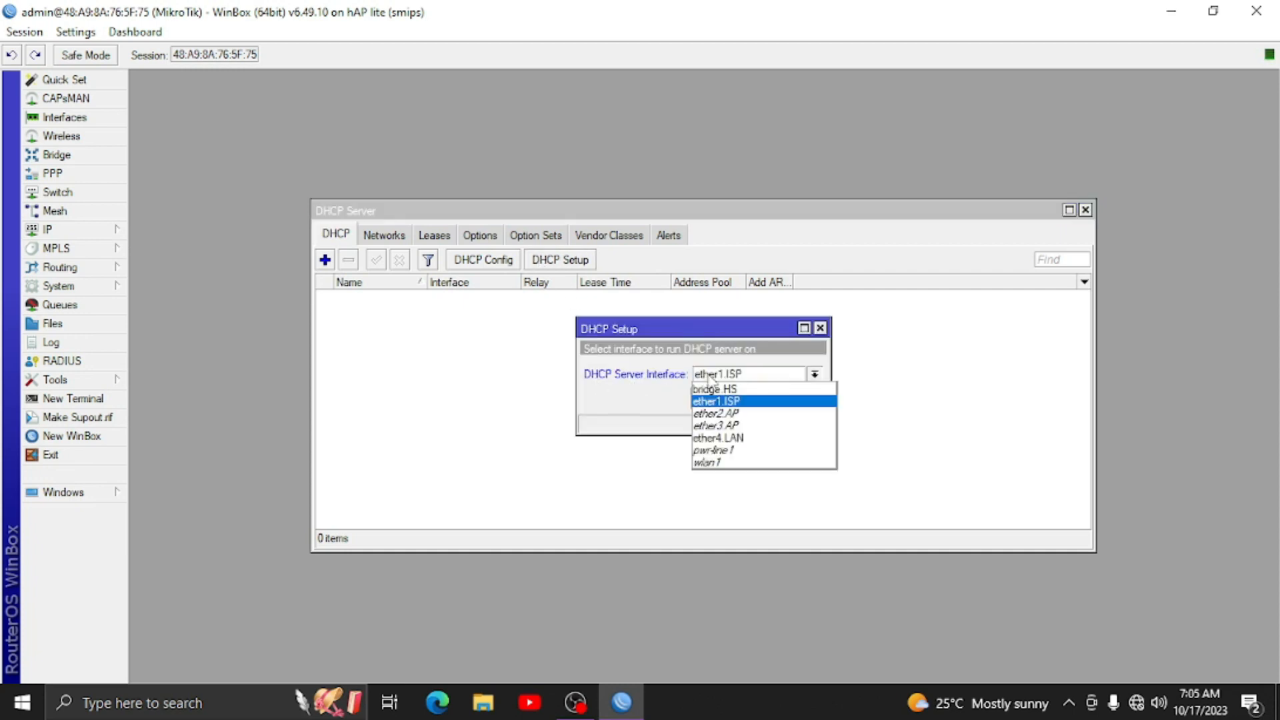
click(708, 390)
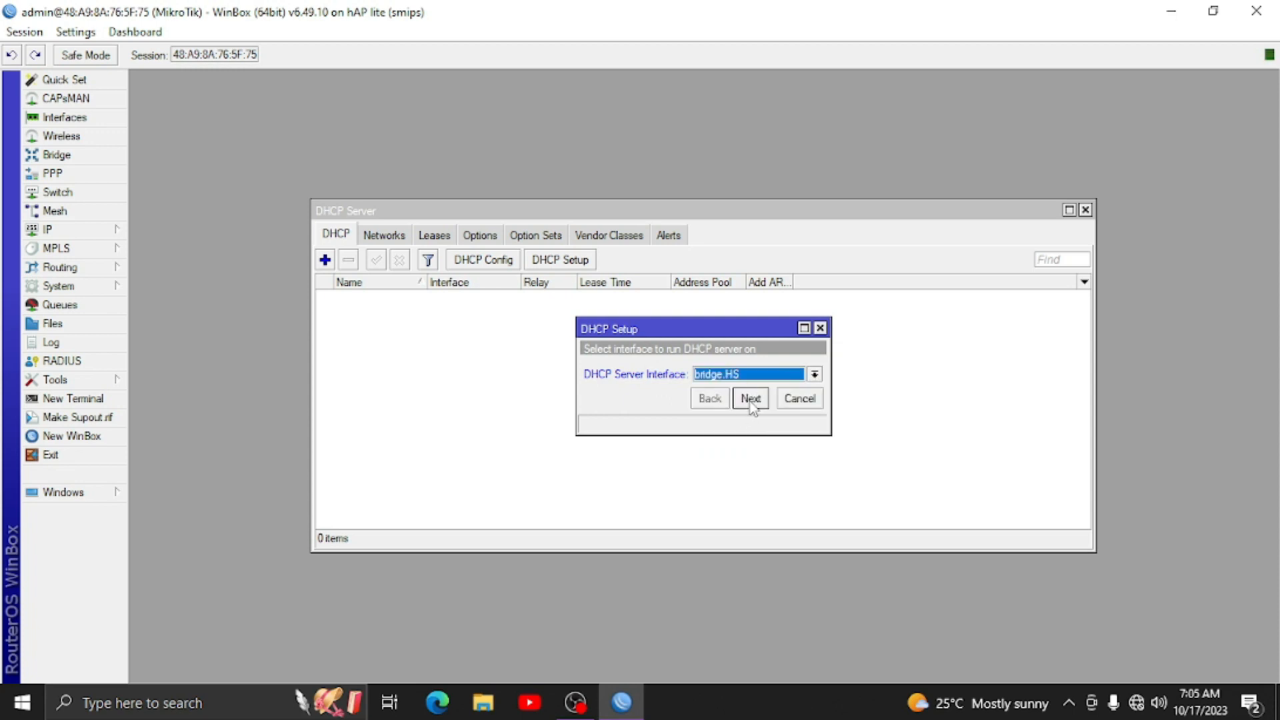
click(751, 399)
click(750, 398)
click(750, 399)
click(750, 398)
click(750, 399)
click(751, 398)
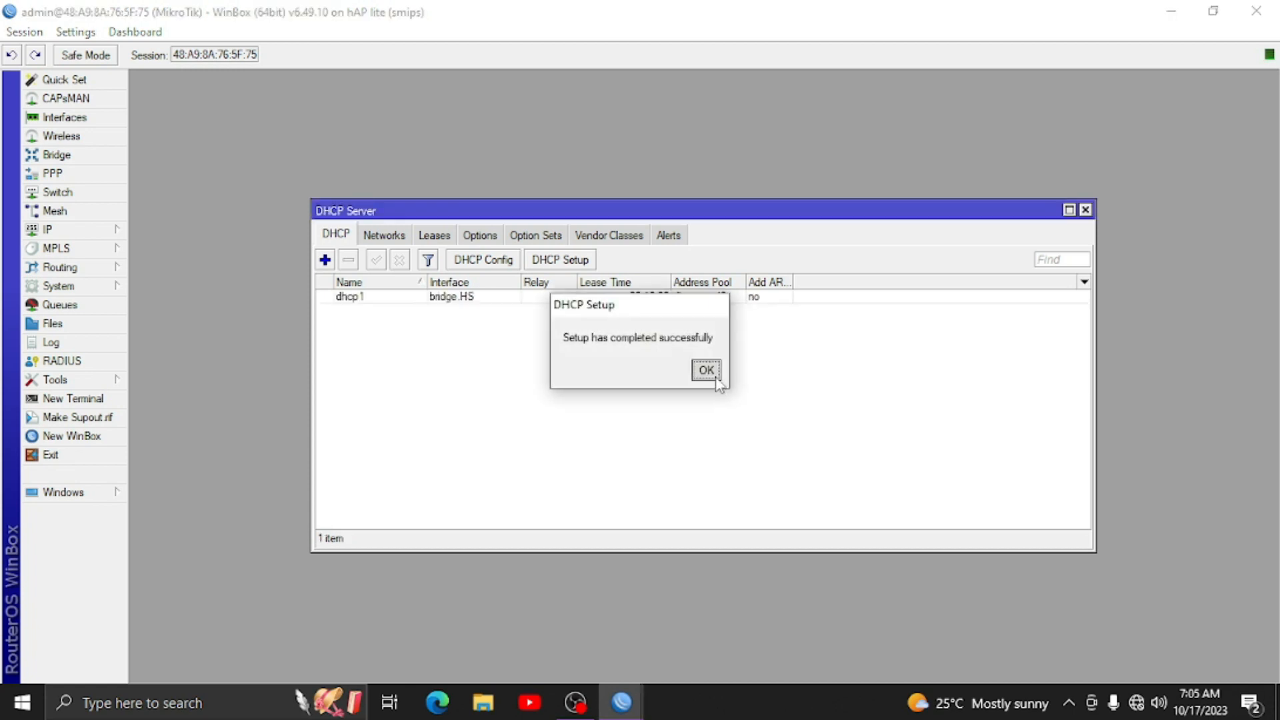
click(715, 377)
- Run DHCP Setup again on ether4.LAN, accepting the defaults to create dhcp2
click(548, 262)
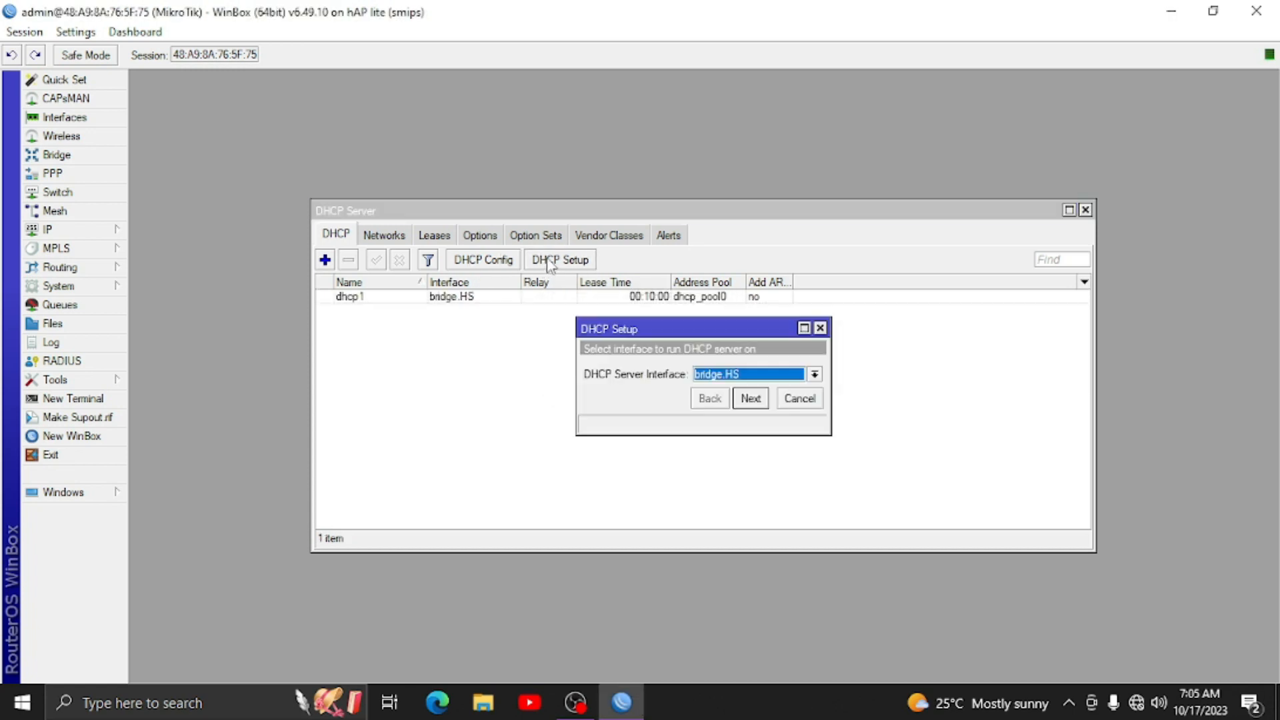
click(815, 374)
click(737, 434)
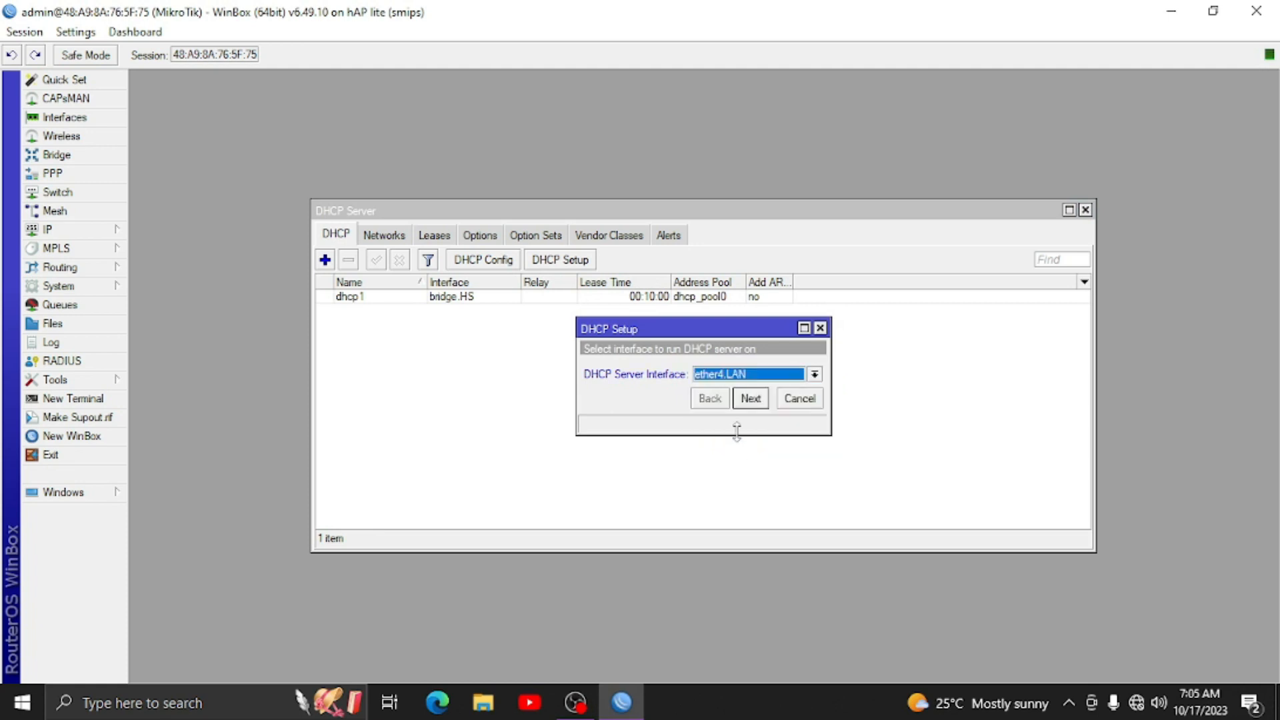
click(751, 399)
click(751, 399)
click(751, 399)
click(750, 399)
click(751, 398)
click(751, 398)
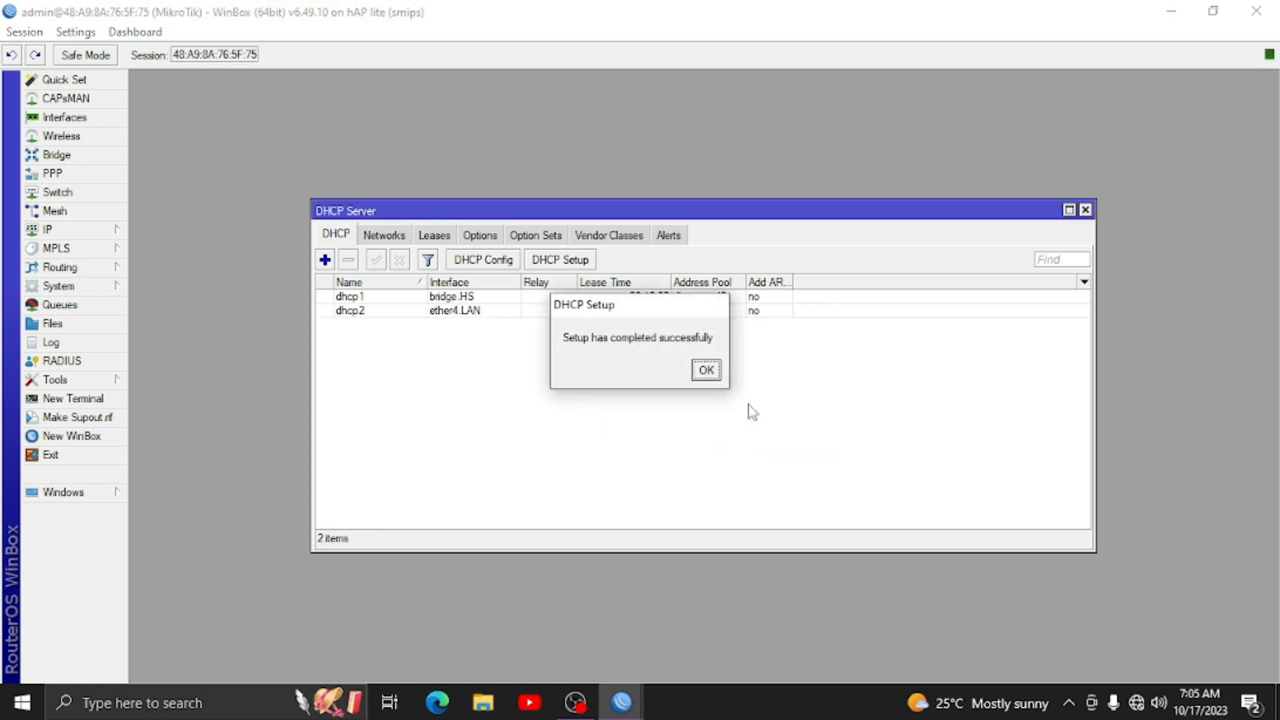
click(706, 370)
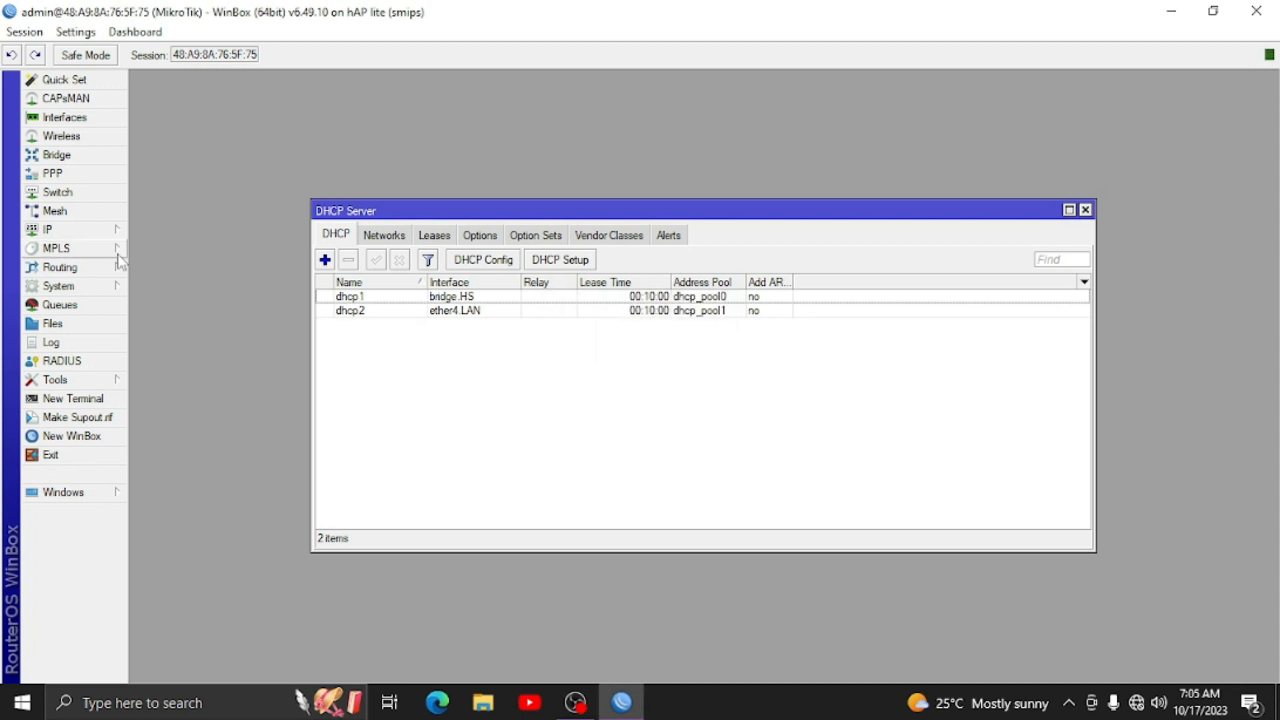
click(80, 229)
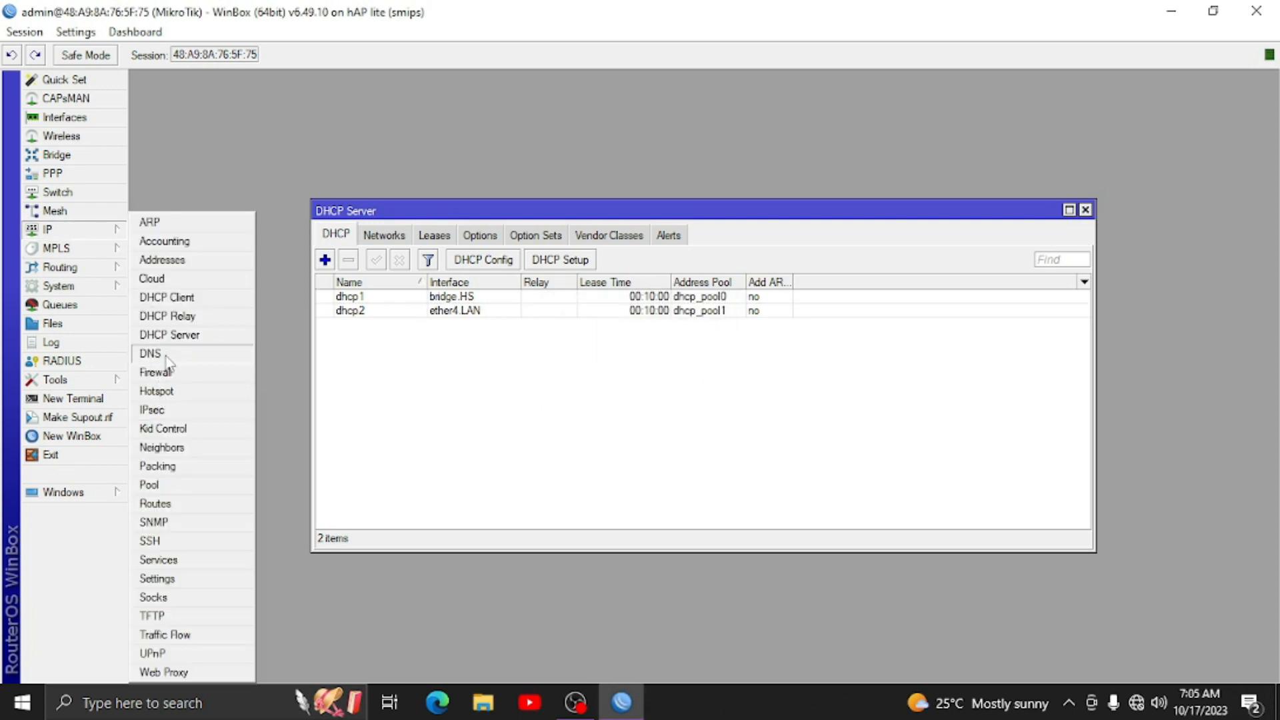
- Set DNS servers 8.8.8.8 and 8.8.4.4 with remote requests allowed, then close DHCP Server
click(167, 354)
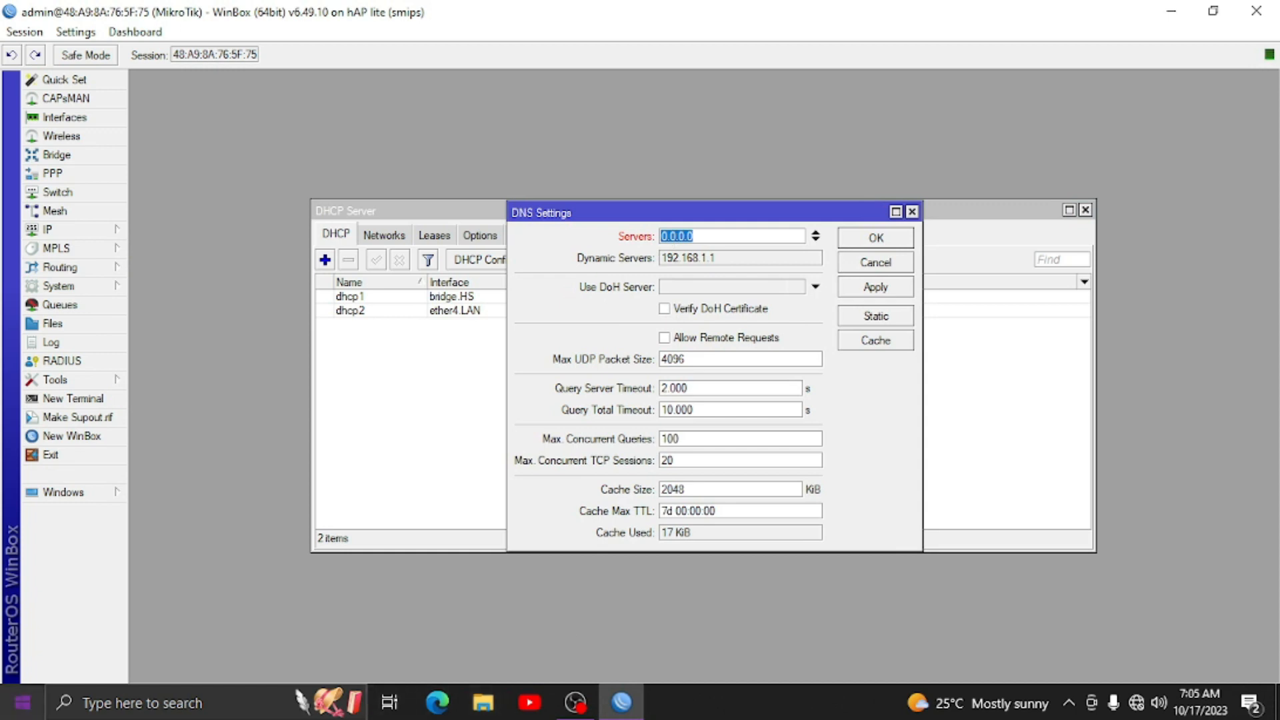
text(8.8.8.8)
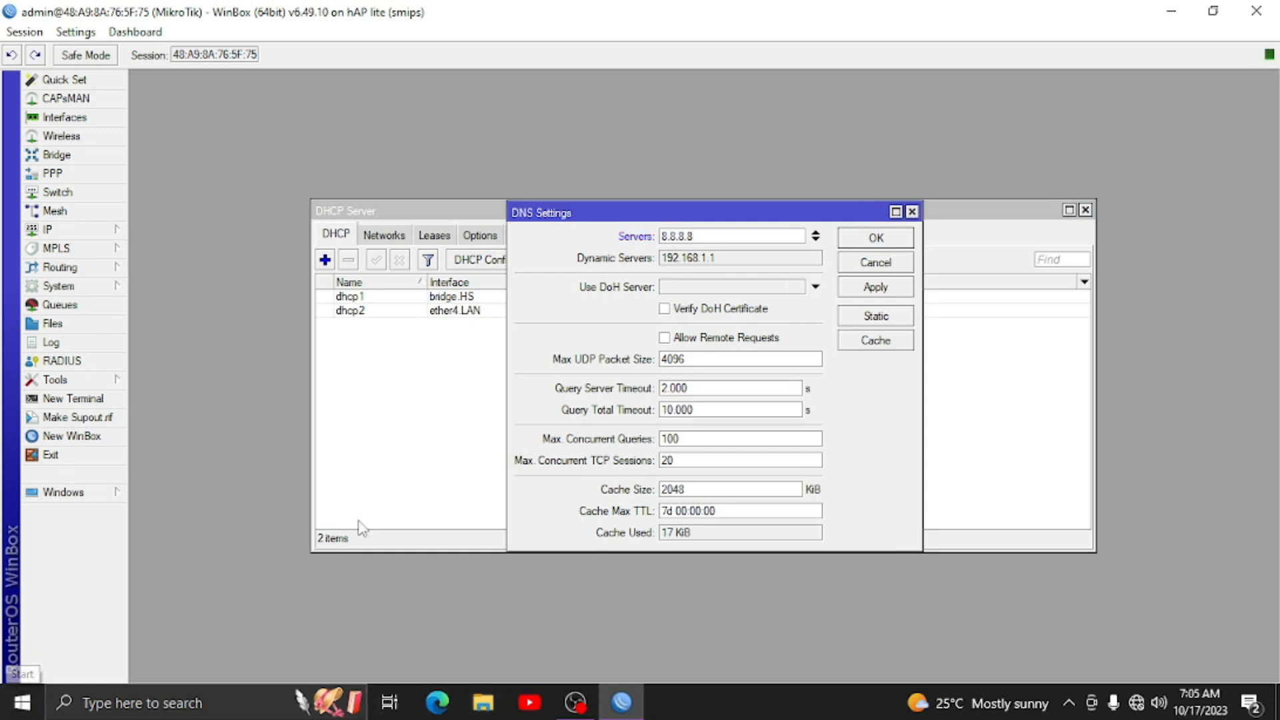
click(815, 241)
text(8)
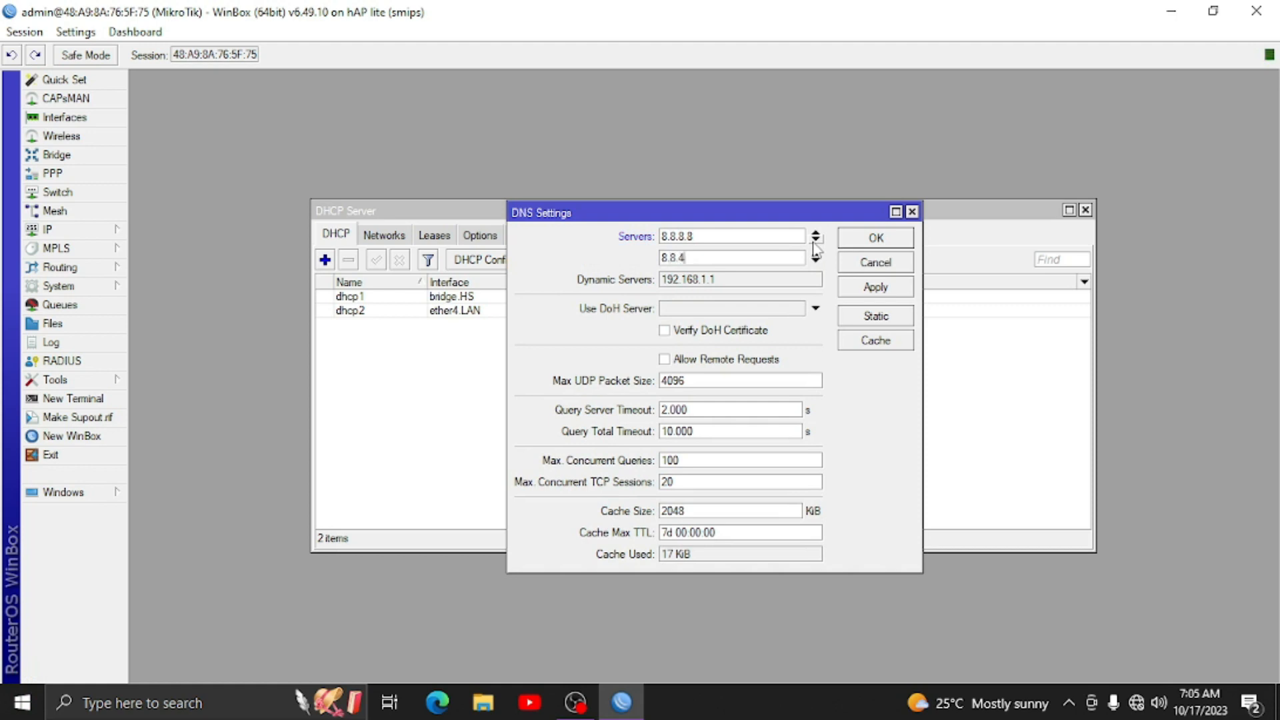
click(665, 360)
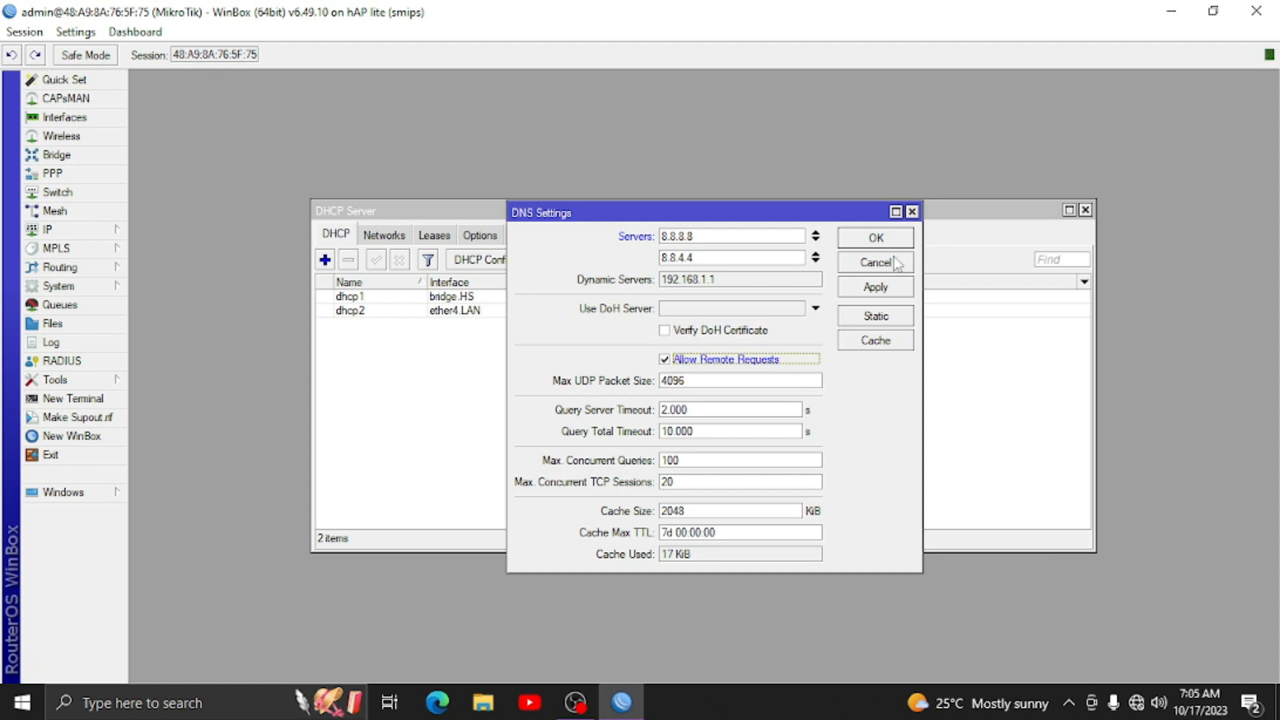
click(886, 241)
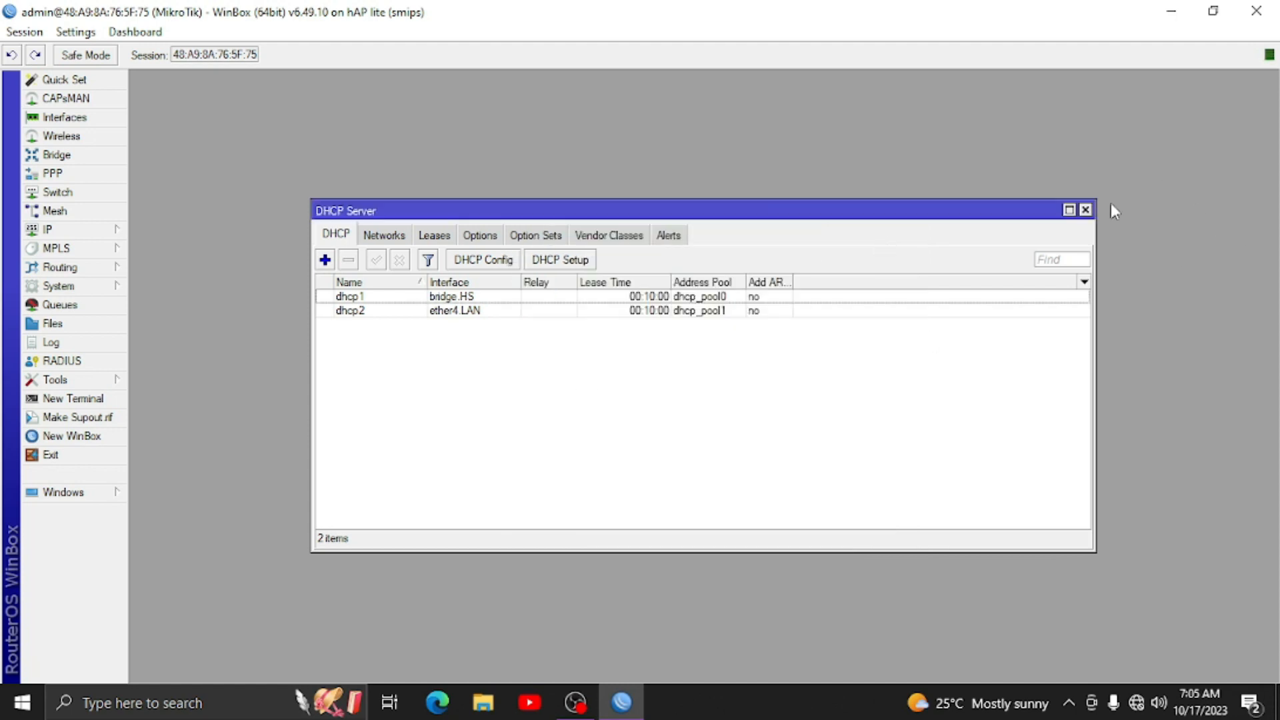
click(1085, 210)
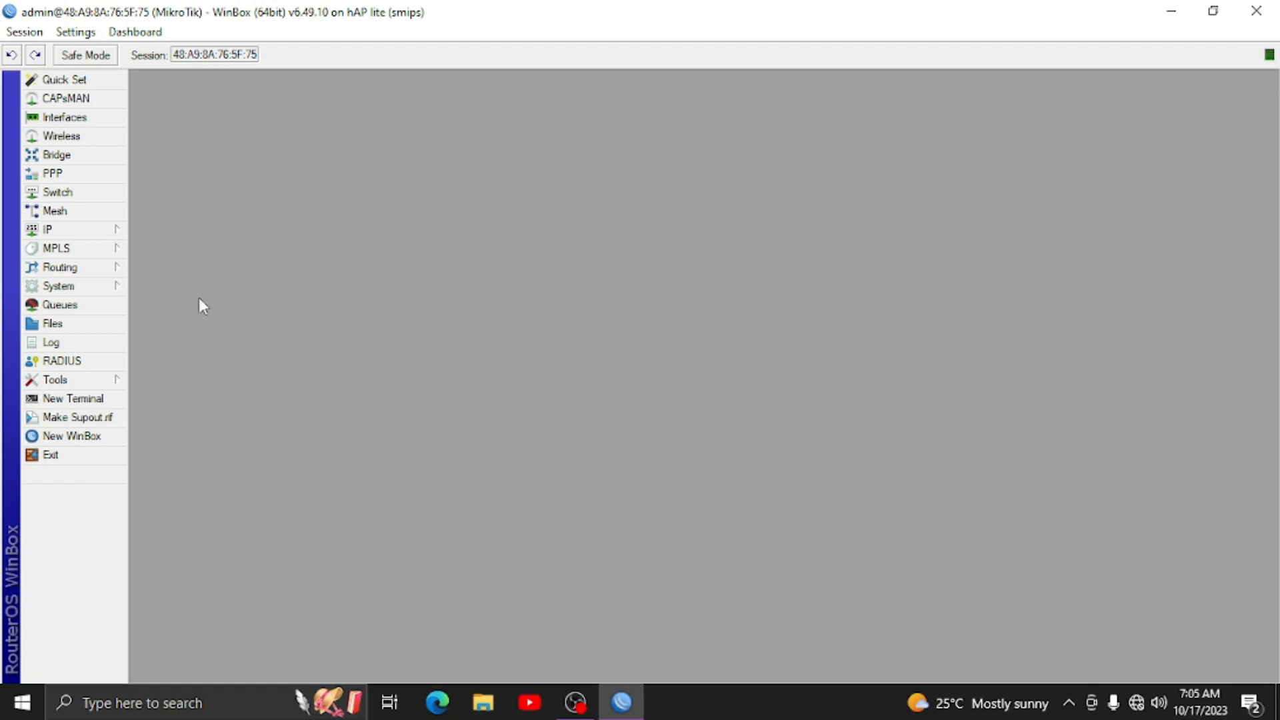
- Open the Hotspot window on its list of hotspot servers
click(106, 236)
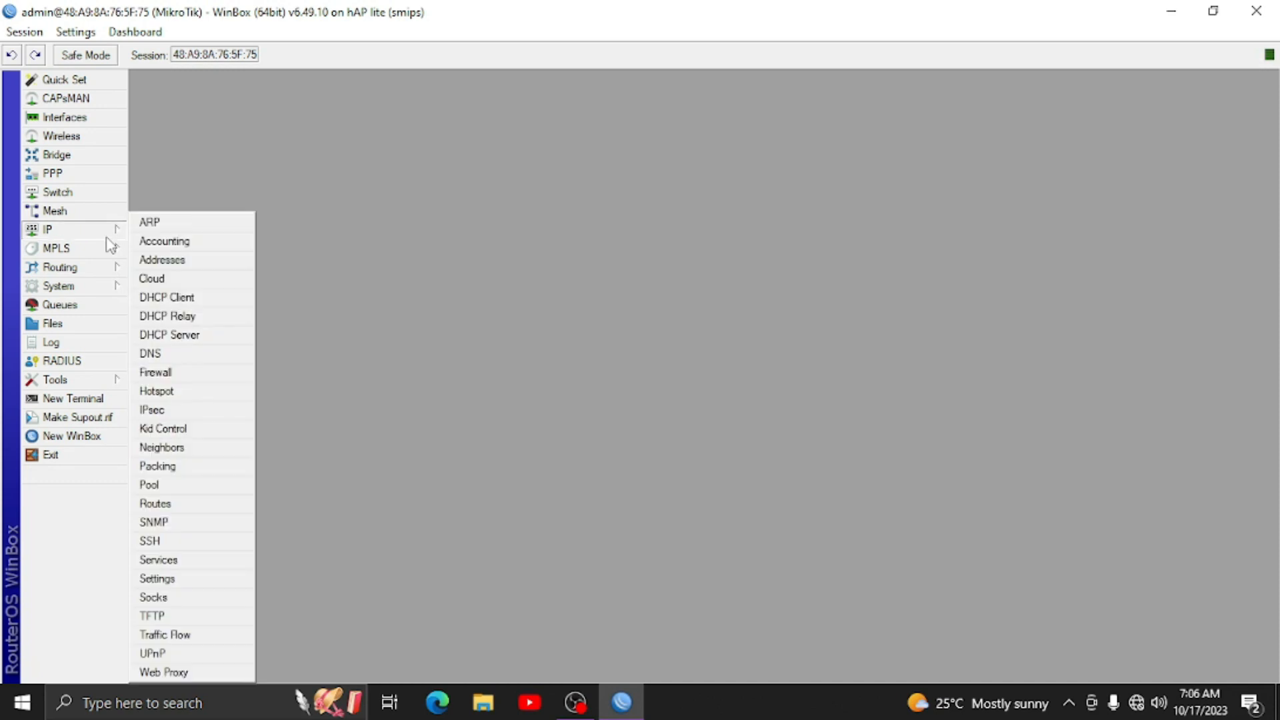
click(190, 394)
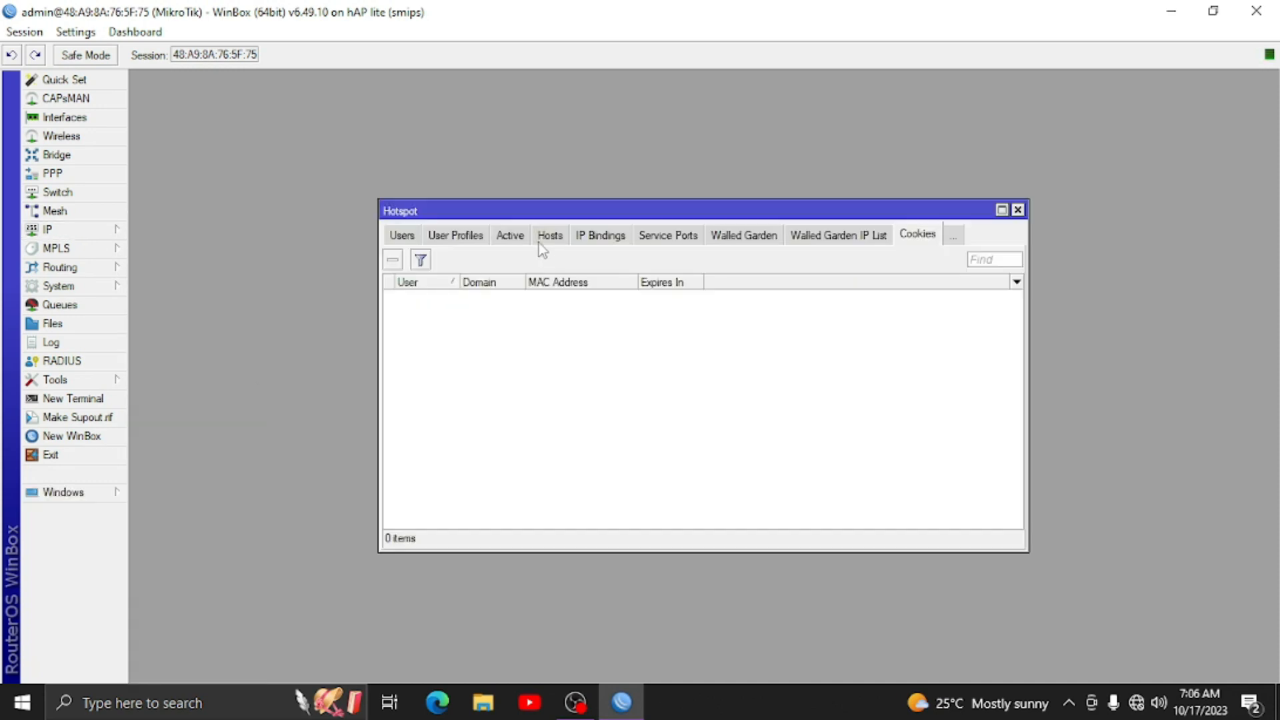
click(401, 239)
click(400, 239)
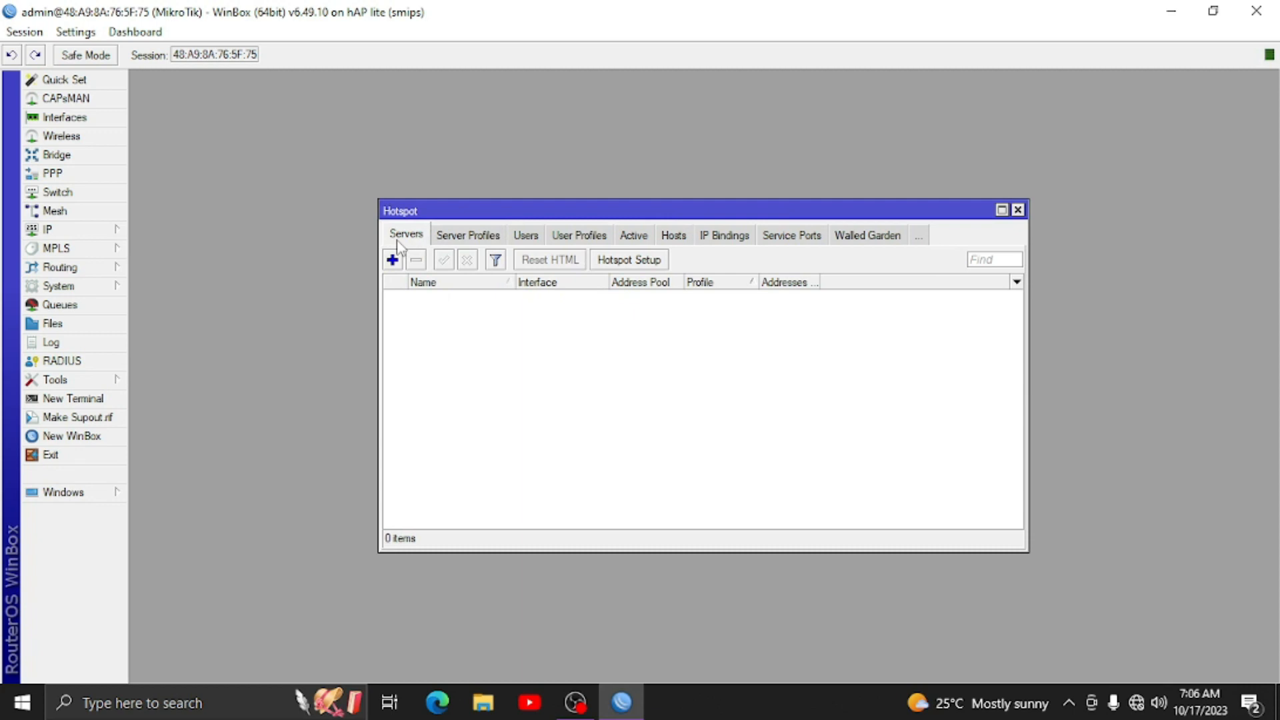
- Run Hotspot Setup on bridge.HS, accepting every default setting
click(636, 262)
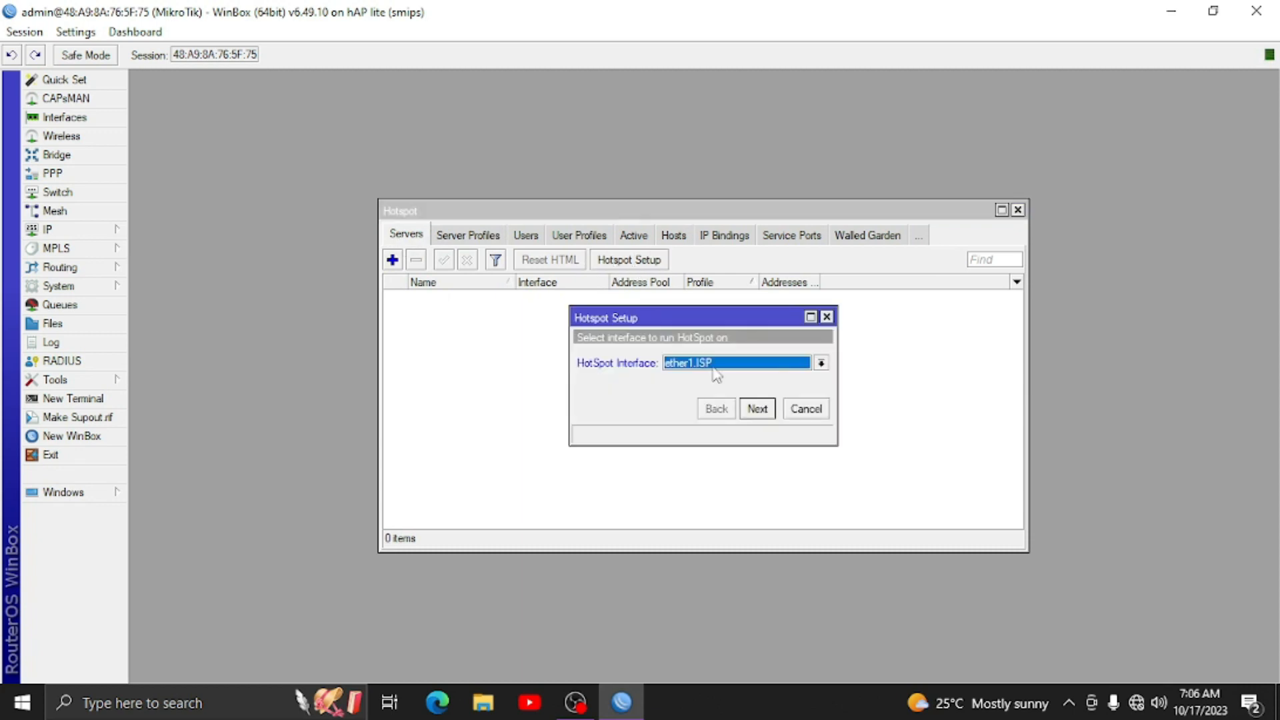
click(712, 364)
click(710, 379)
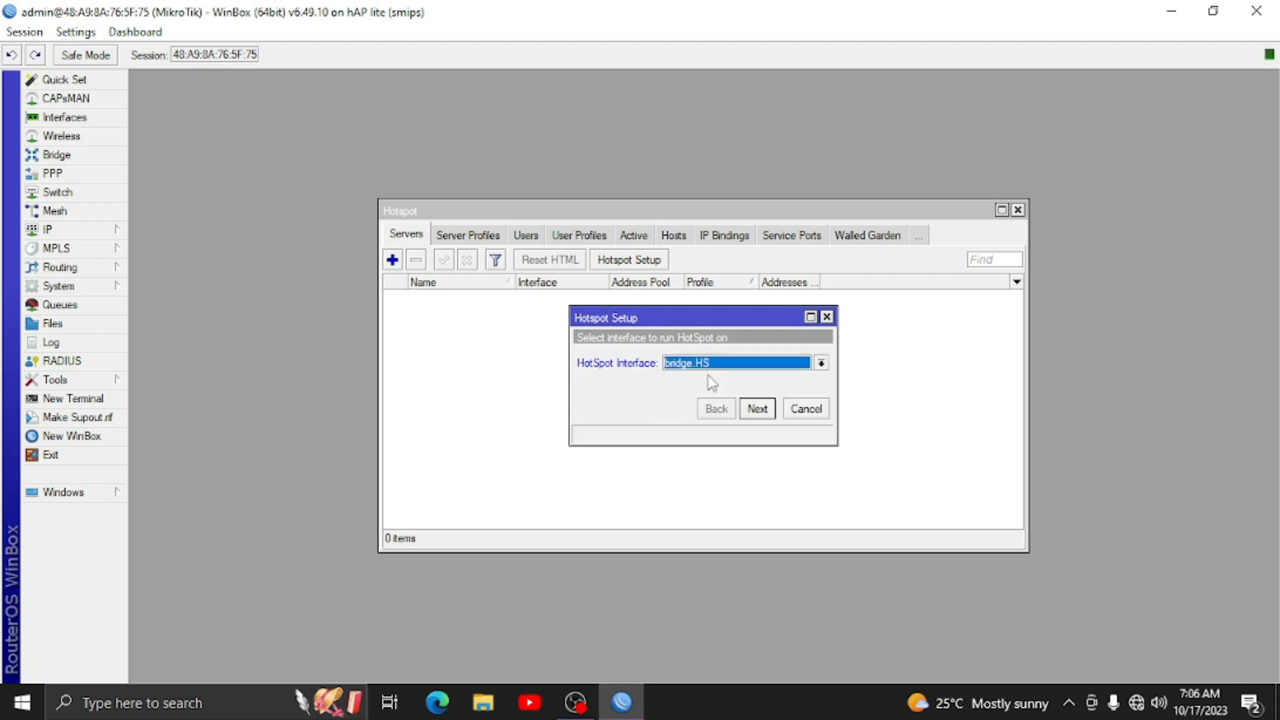
click(770, 414)
click(770, 413)
click(770, 414)
click(768, 412)
click(768, 411)
click(768, 411)
click(768, 412)
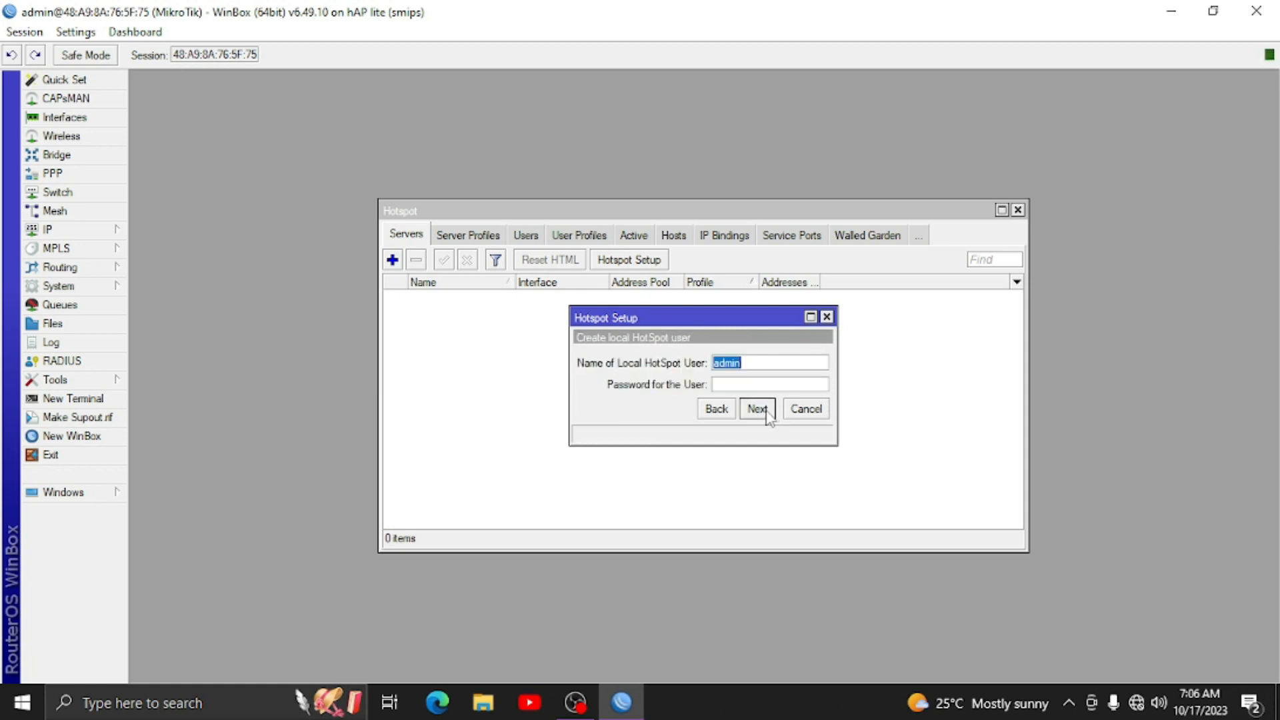
click(764, 411)
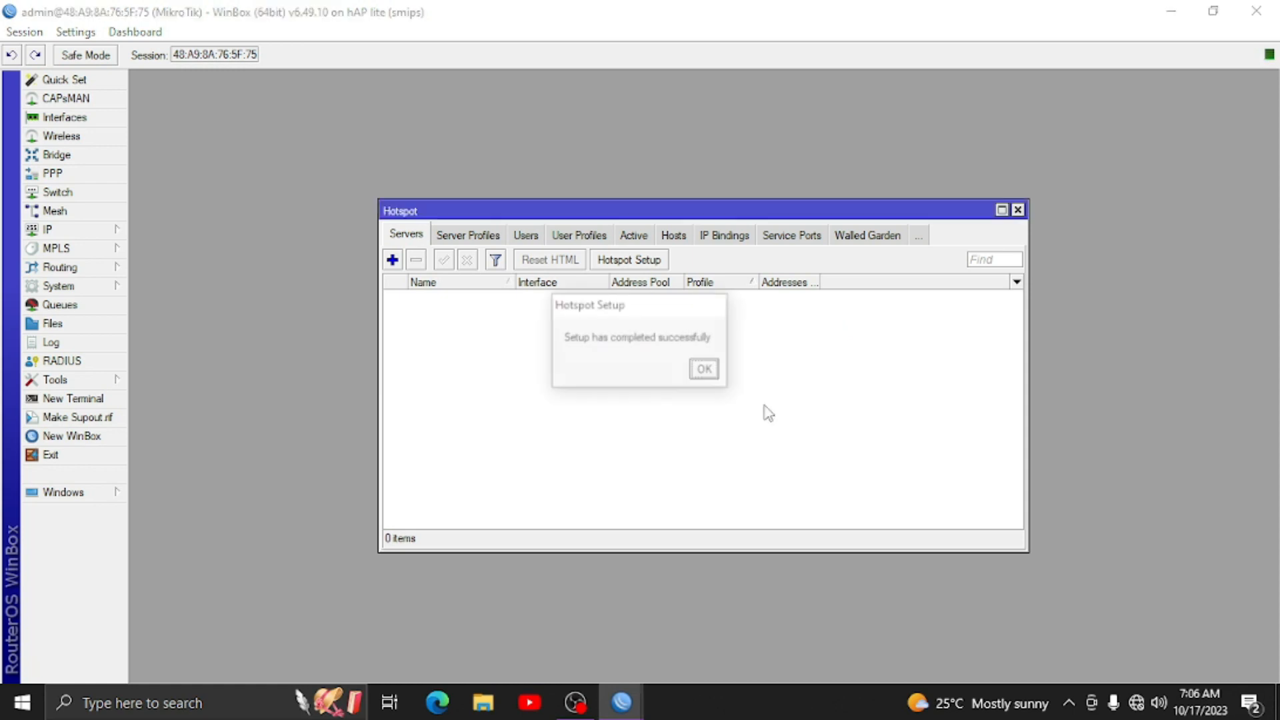
click(711, 370)
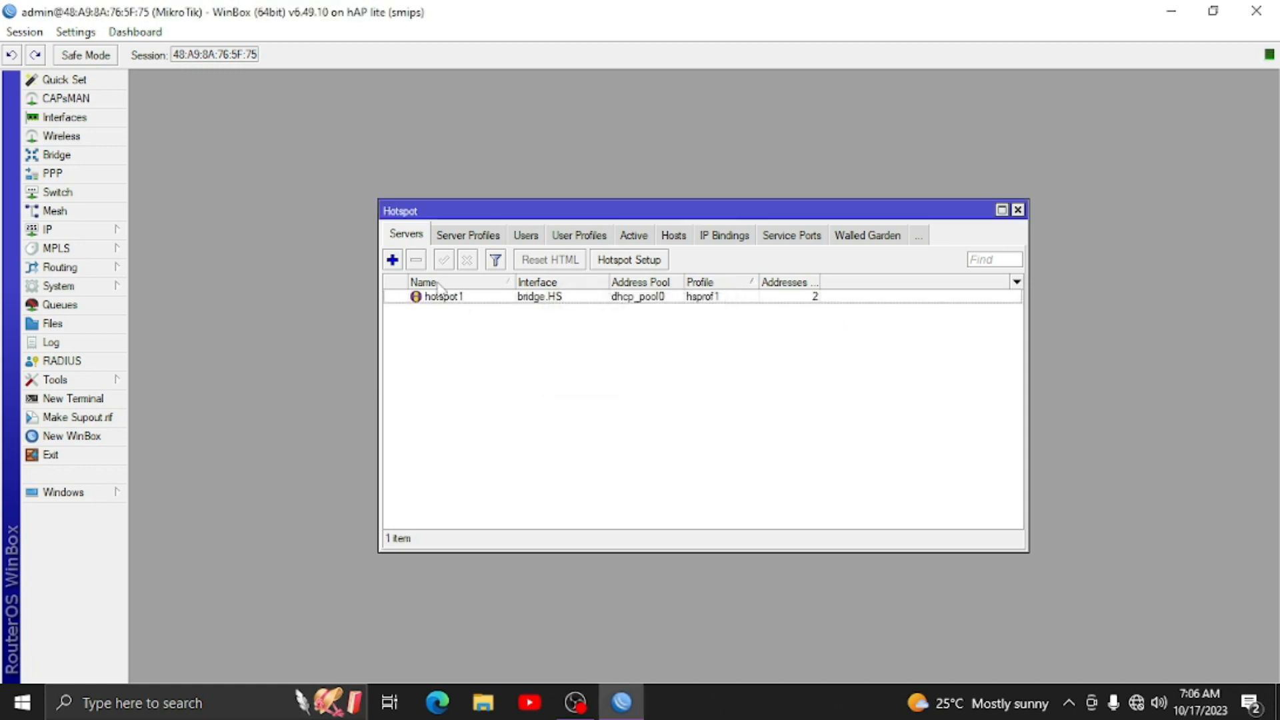
- Limit hotspot1 to 1 address per MAC
double_click(795, 298)
key(BackSpace)
text(1)
click(832, 275)
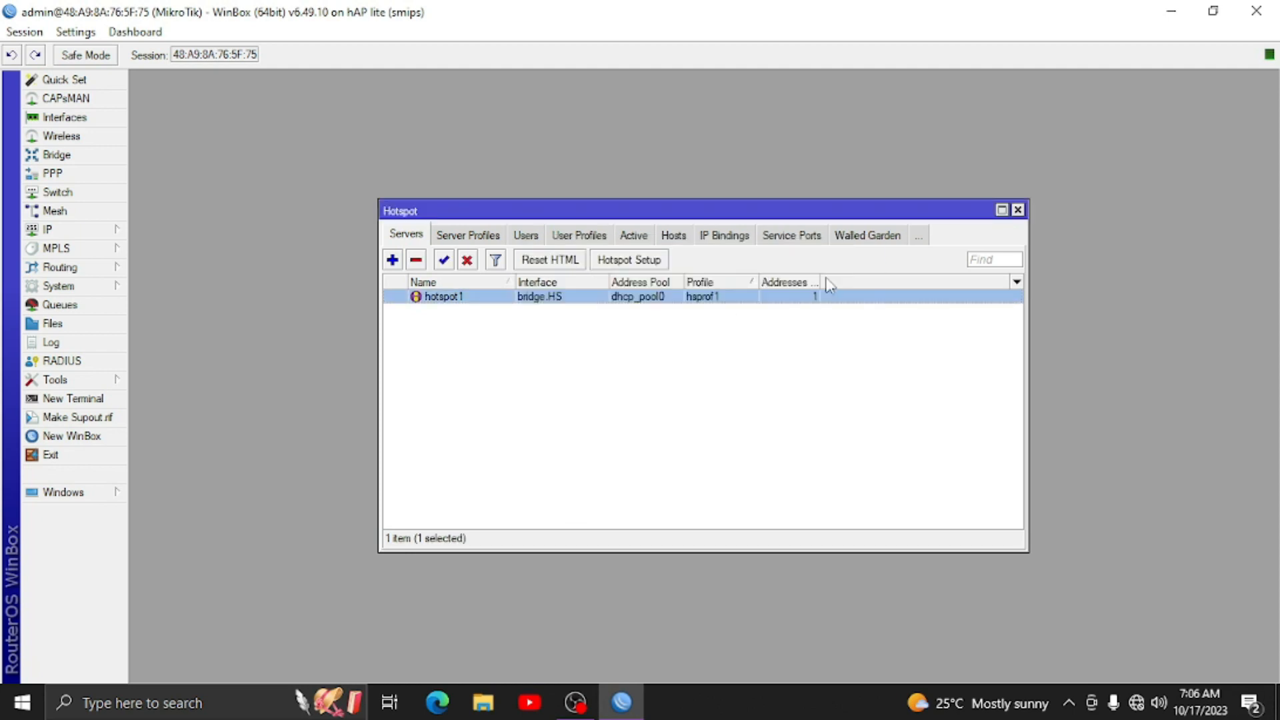
- Enable HTTP PAP and MAC Cookie login in profile hsprof1, then close the Hotspot window
click(466, 241)
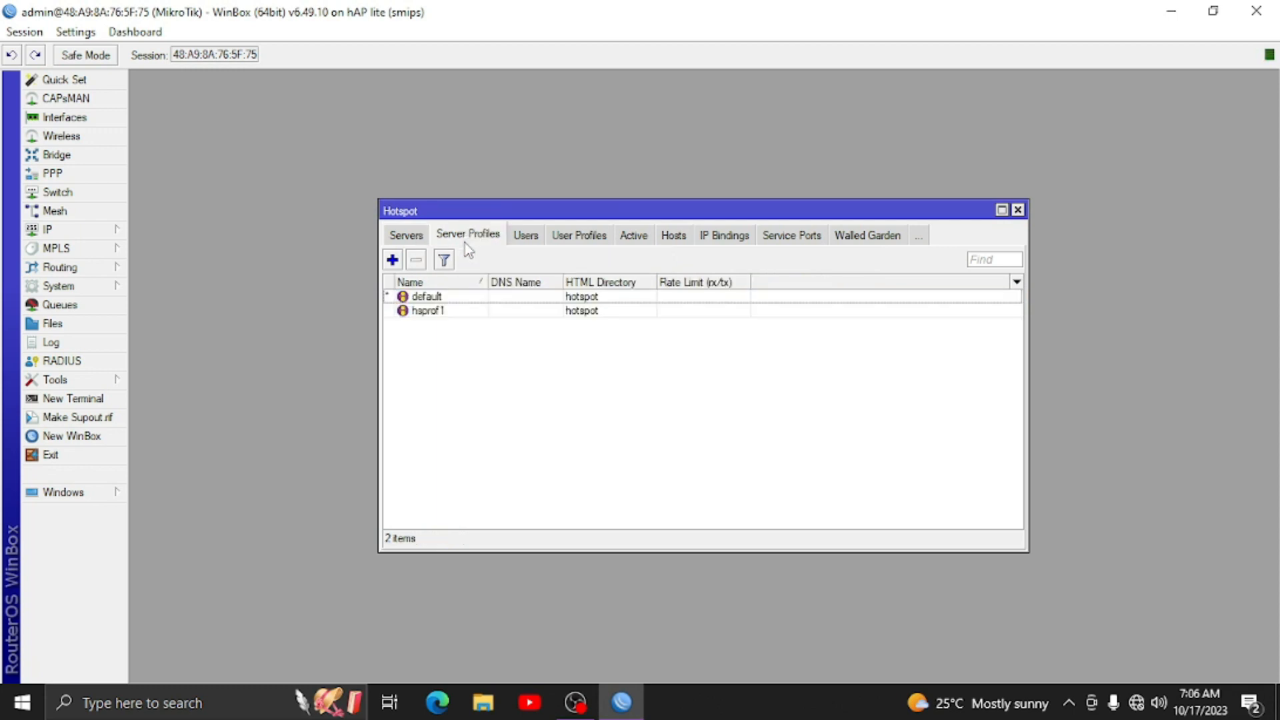
click(430, 314)
double_click(427, 314)
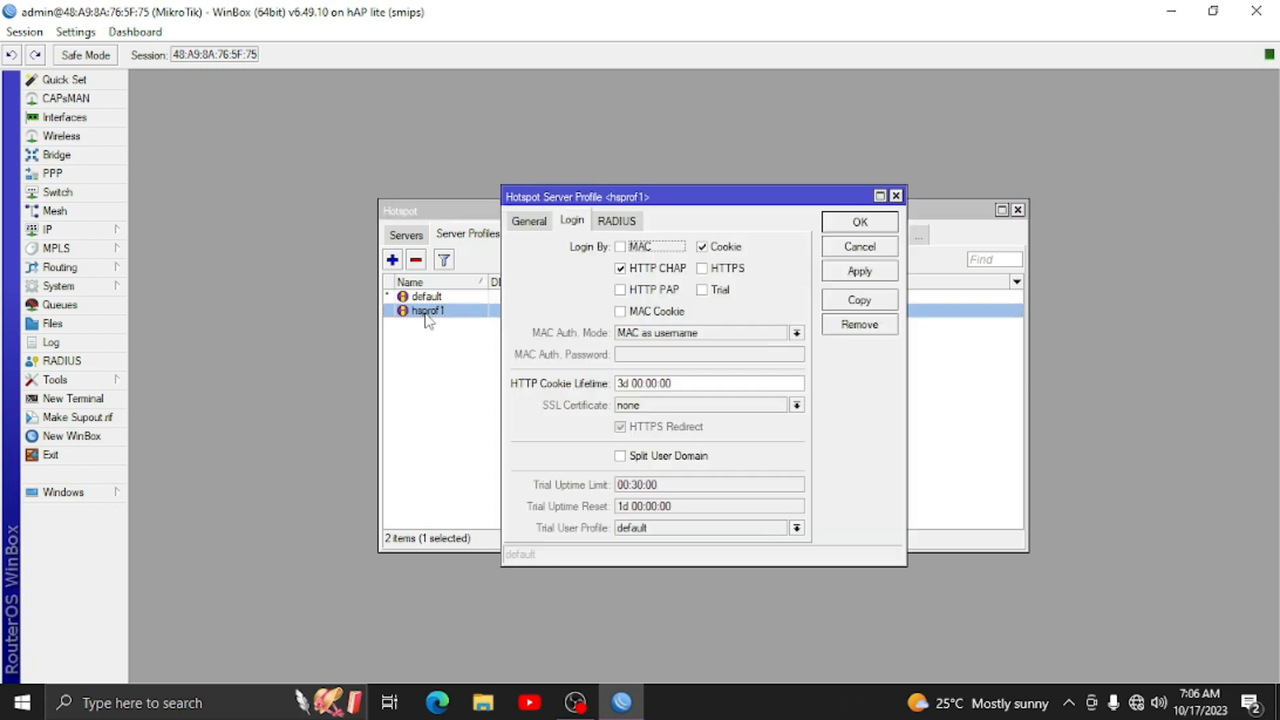
click(637, 294)
click(645, 314)
click(860, 223)
key(Escape)
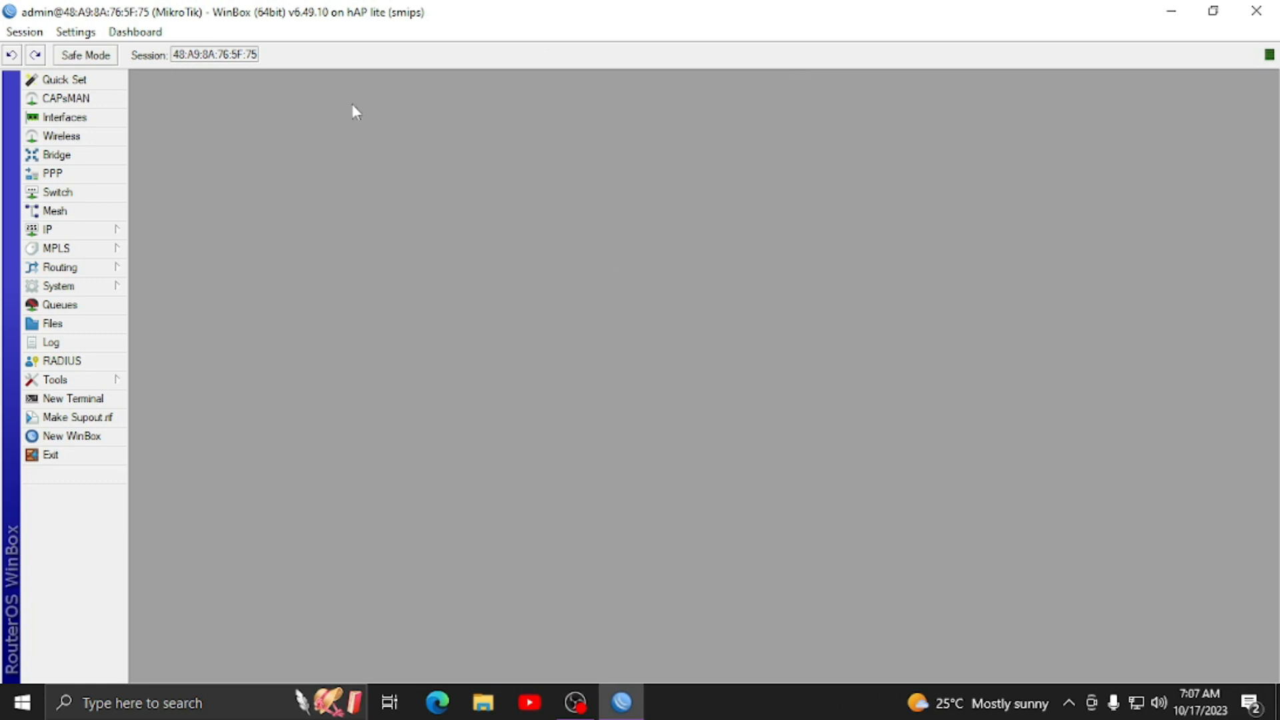
- Close WinBox, browse to Downloads > mikhmonv3ws, and launch MikhmonServer.exe
click(1256, 10)
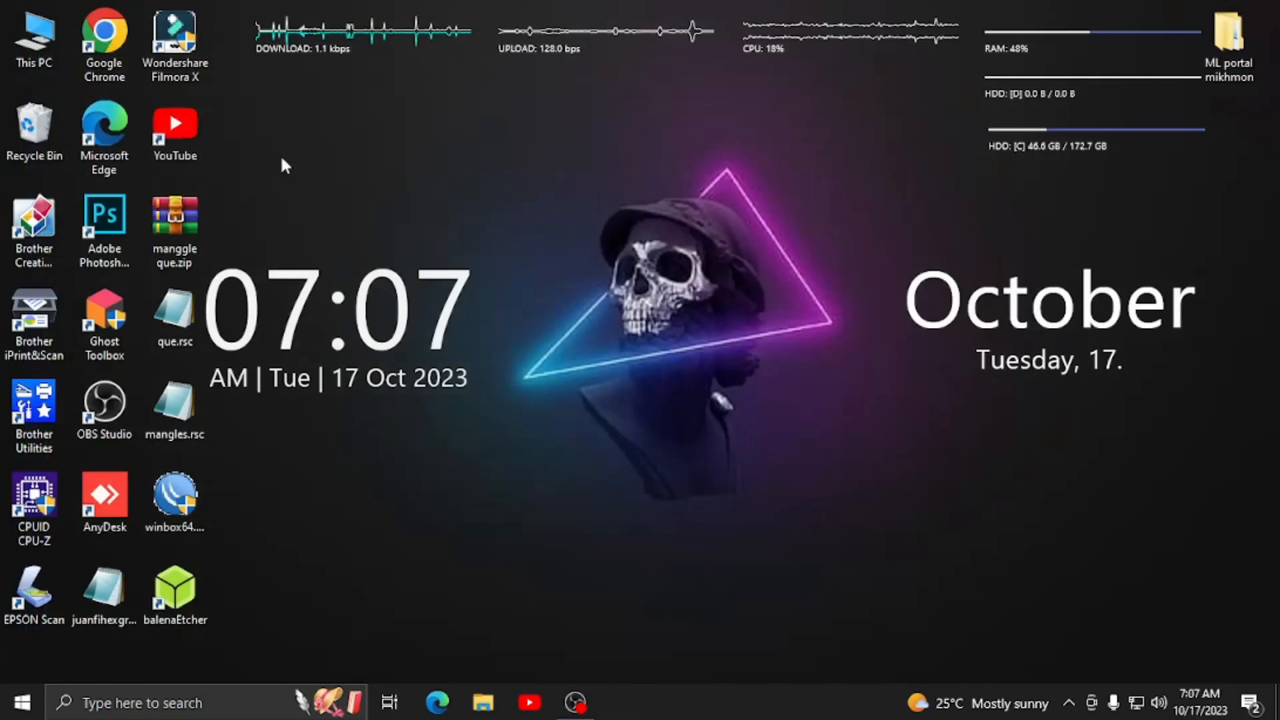
double_click(37, 47)
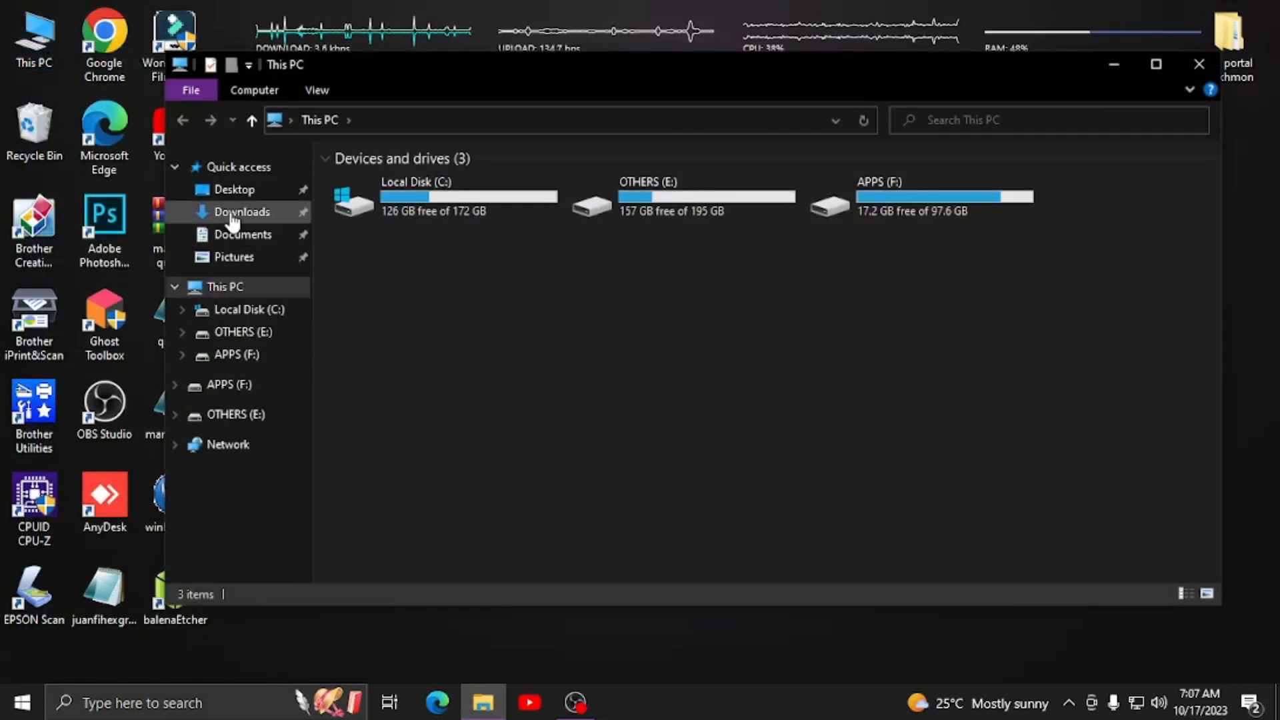
click(230, 212)
click(243, 236)
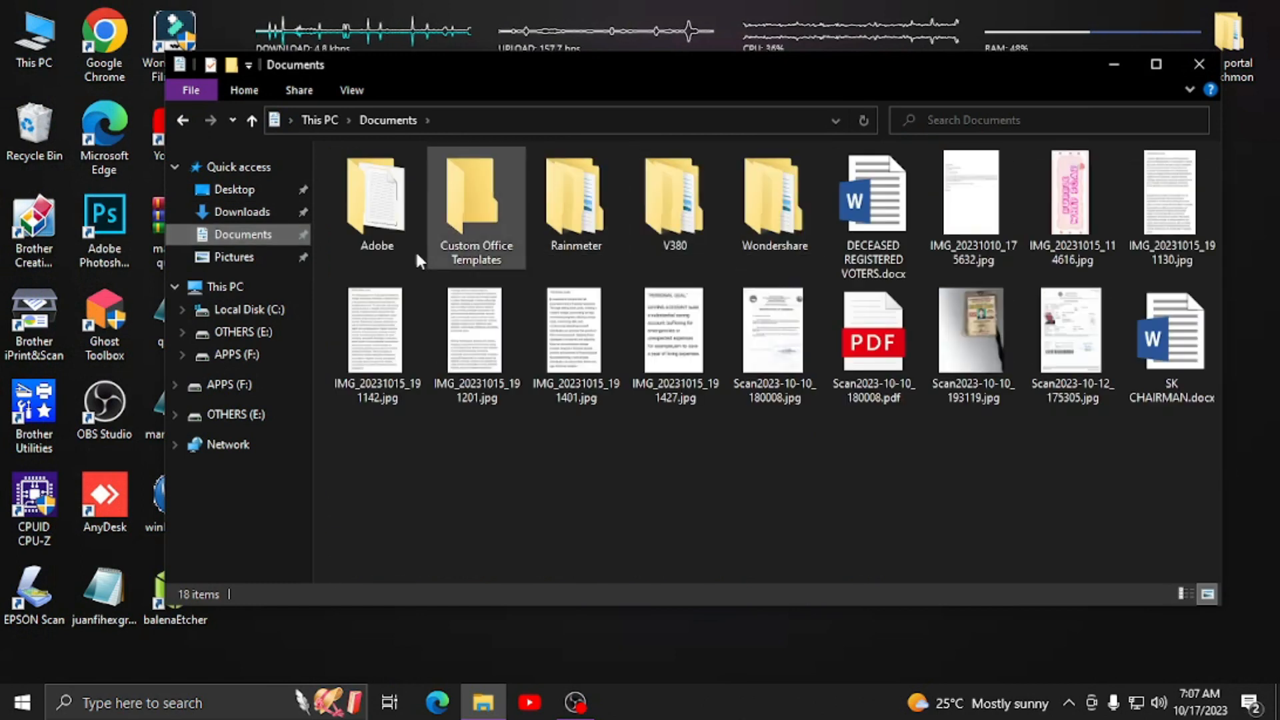
click(245, 212)
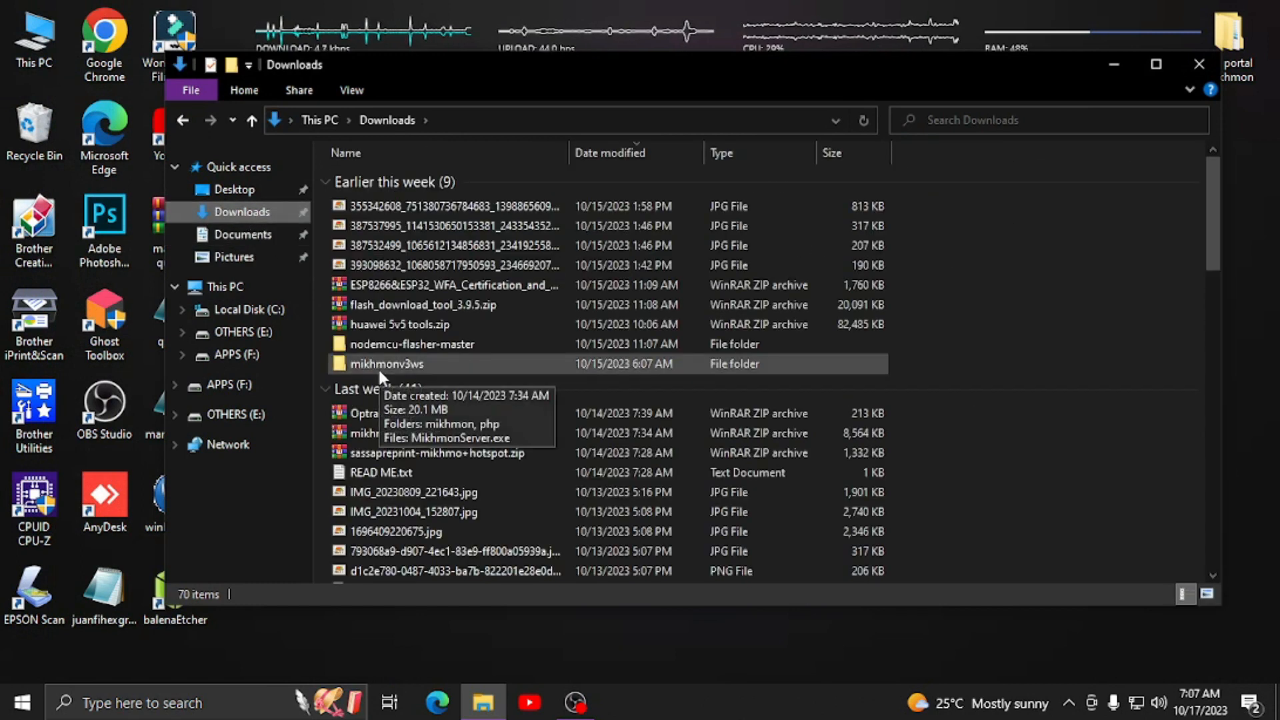
double_click(391, 365)
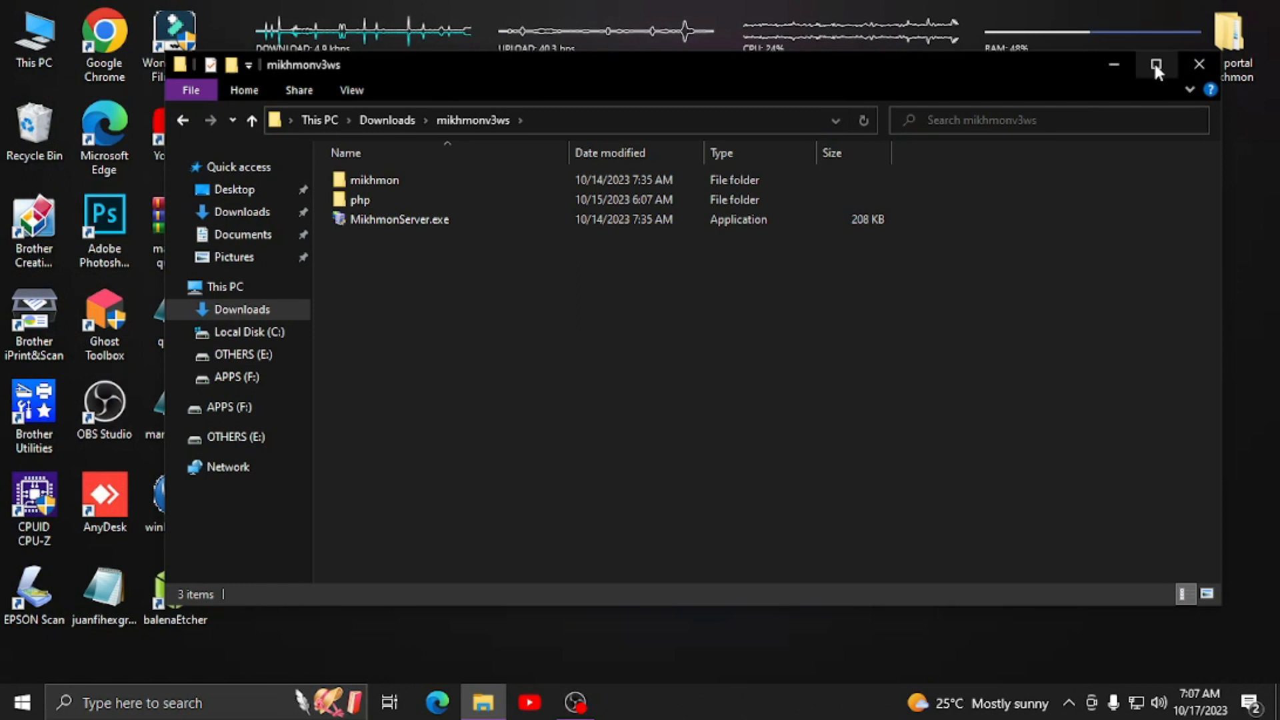
click(1156, 64)
double_click(253, 165)
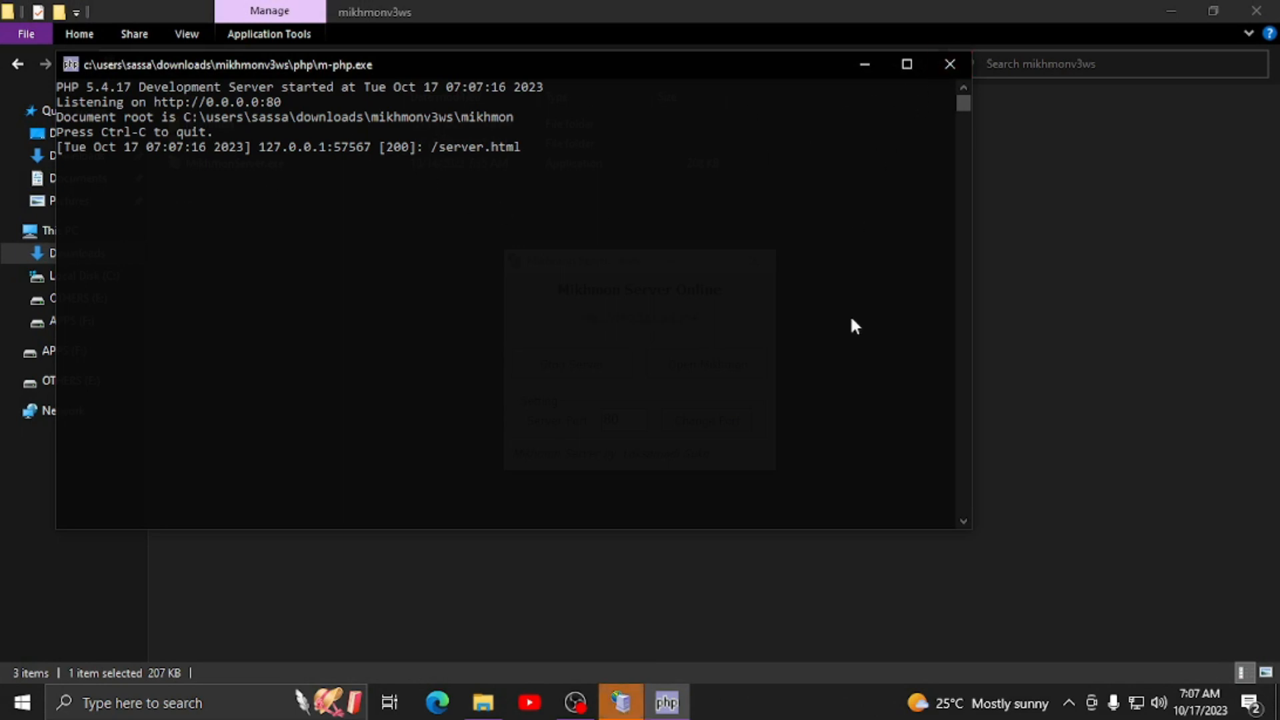
- Open the Mikhmon admin login page from Mikhmon Server in a maximized Chrome window
click(621, 702)
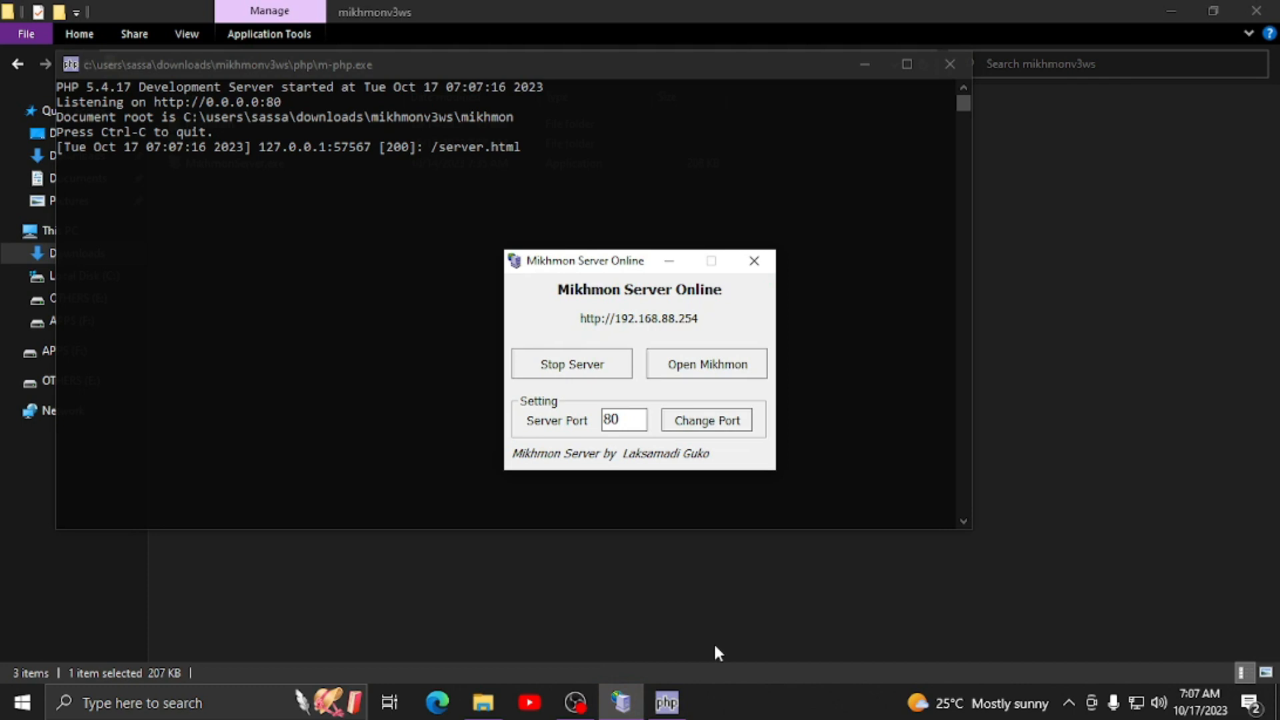
click(679, 367)
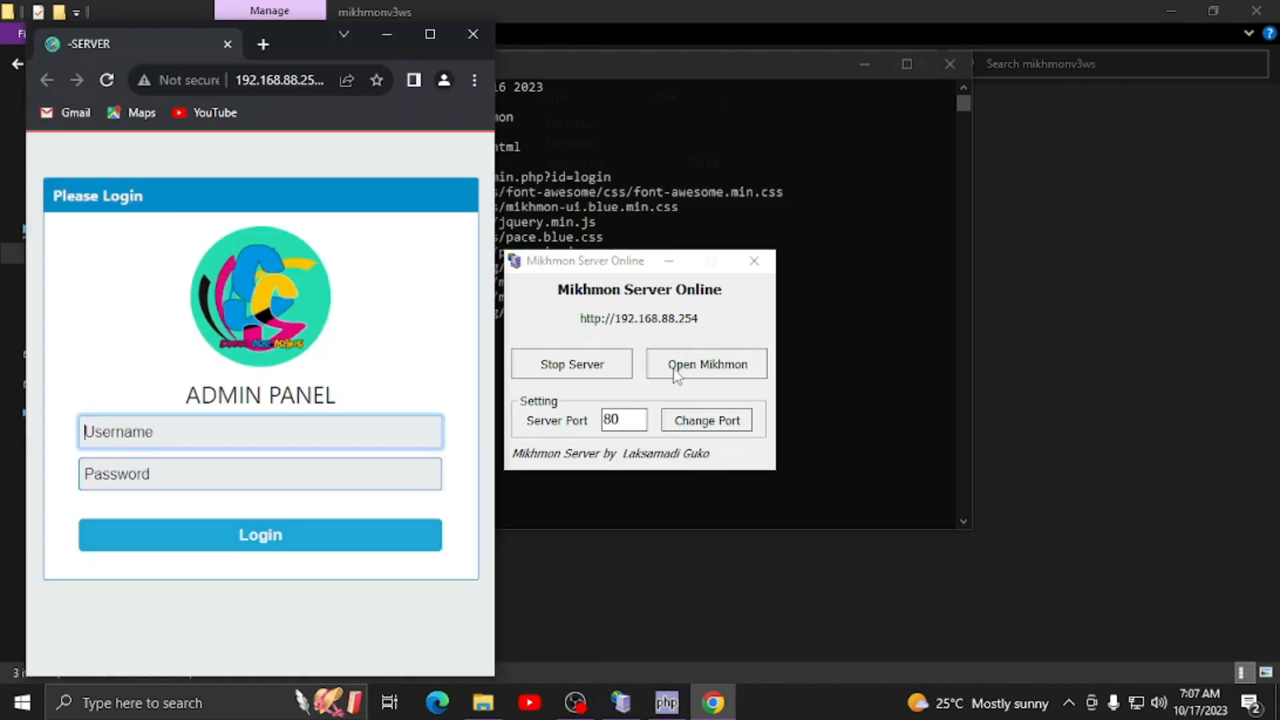
click(430, 36)
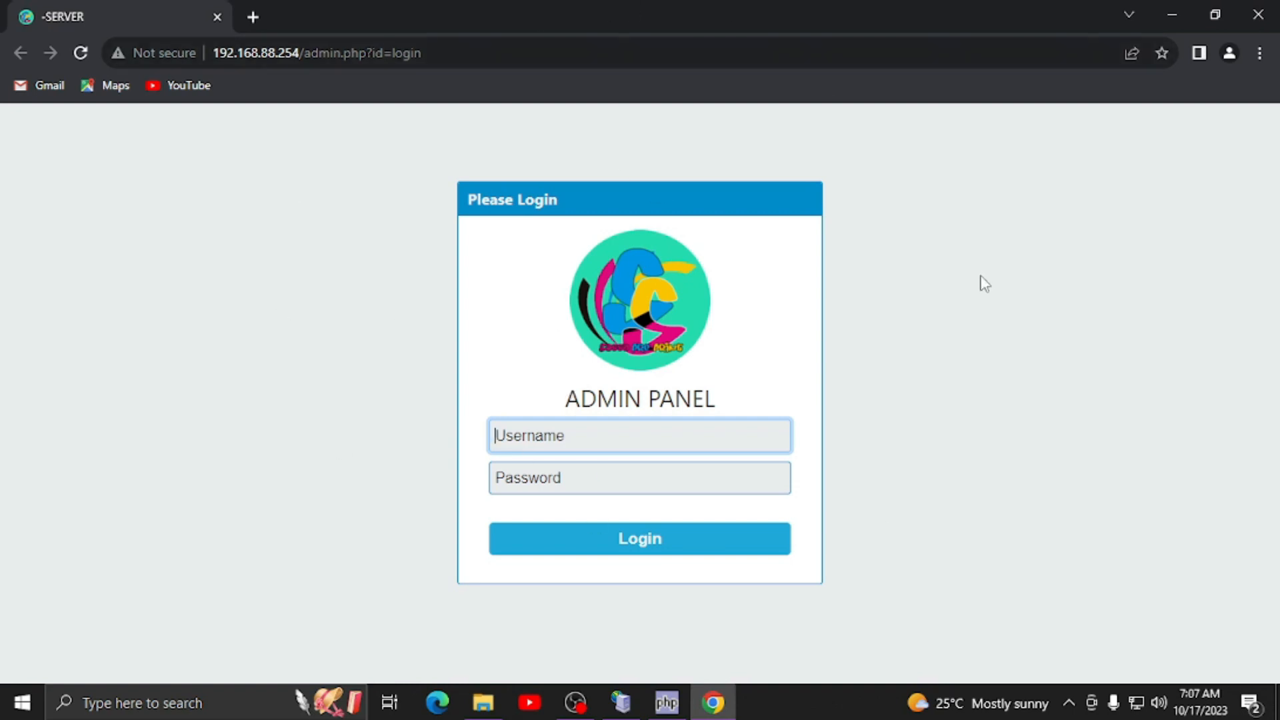
- Log in to the Mikhmon admin panel and dismiss Chrome's password prompts
click(694, 476)
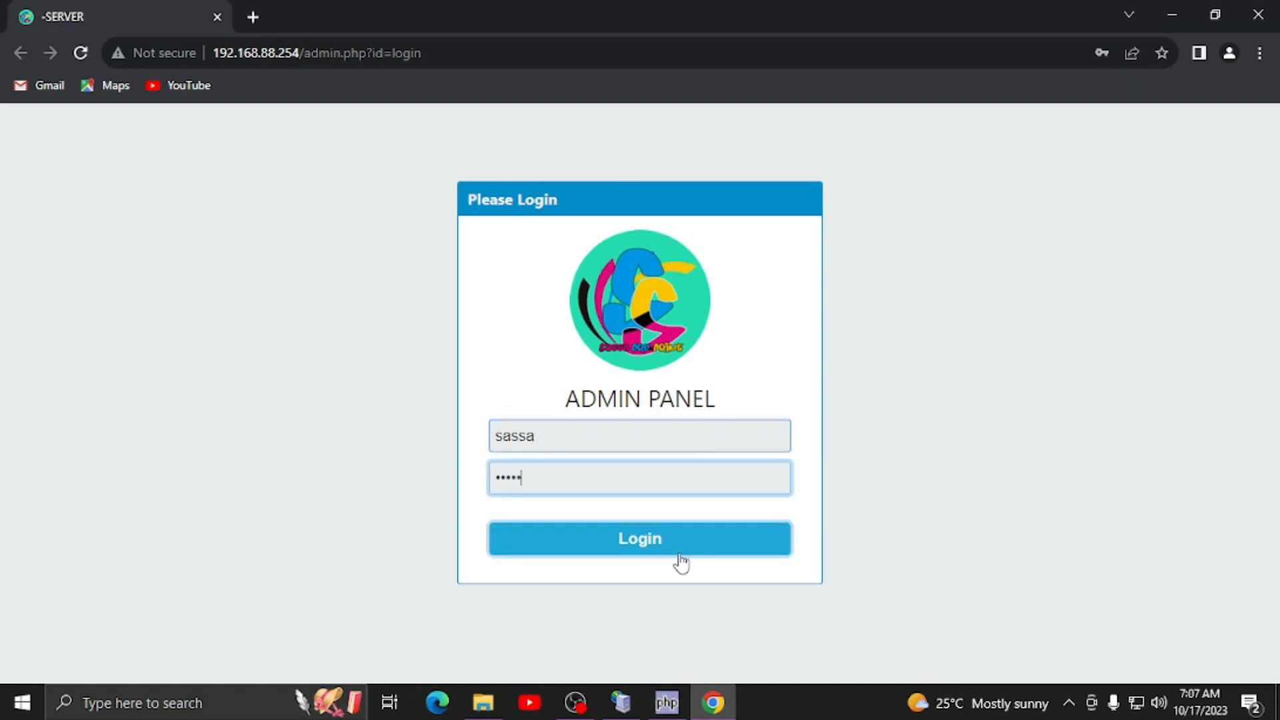
click(678, 552)
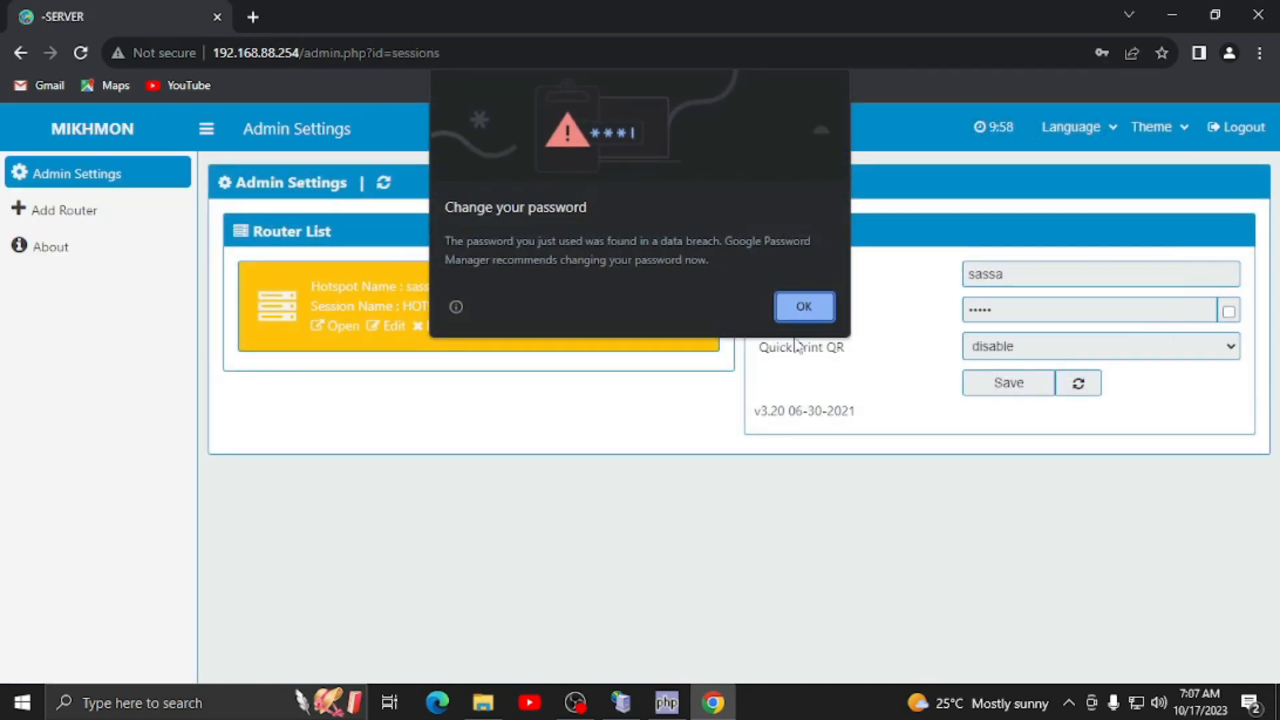
click(802, 307)
click(1132, 327)
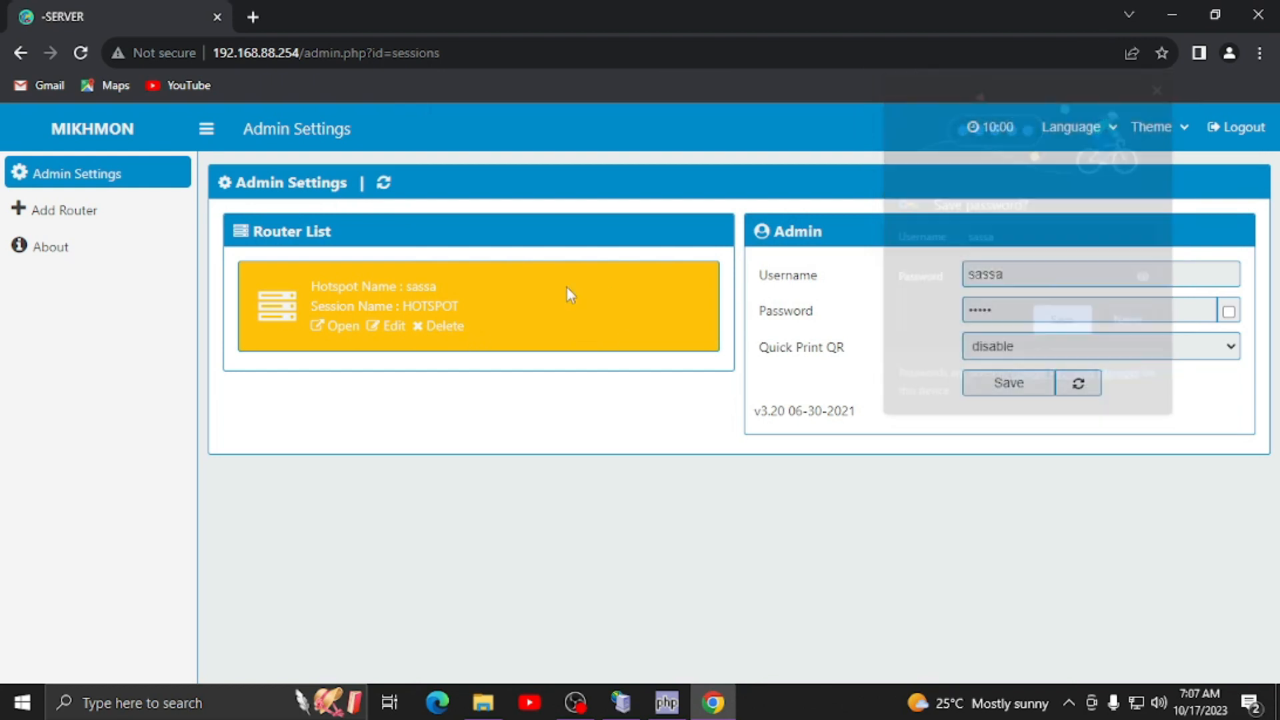
- Delete the HOTSPOT router entry and add a new session named wifihotspot
click(441, 326)
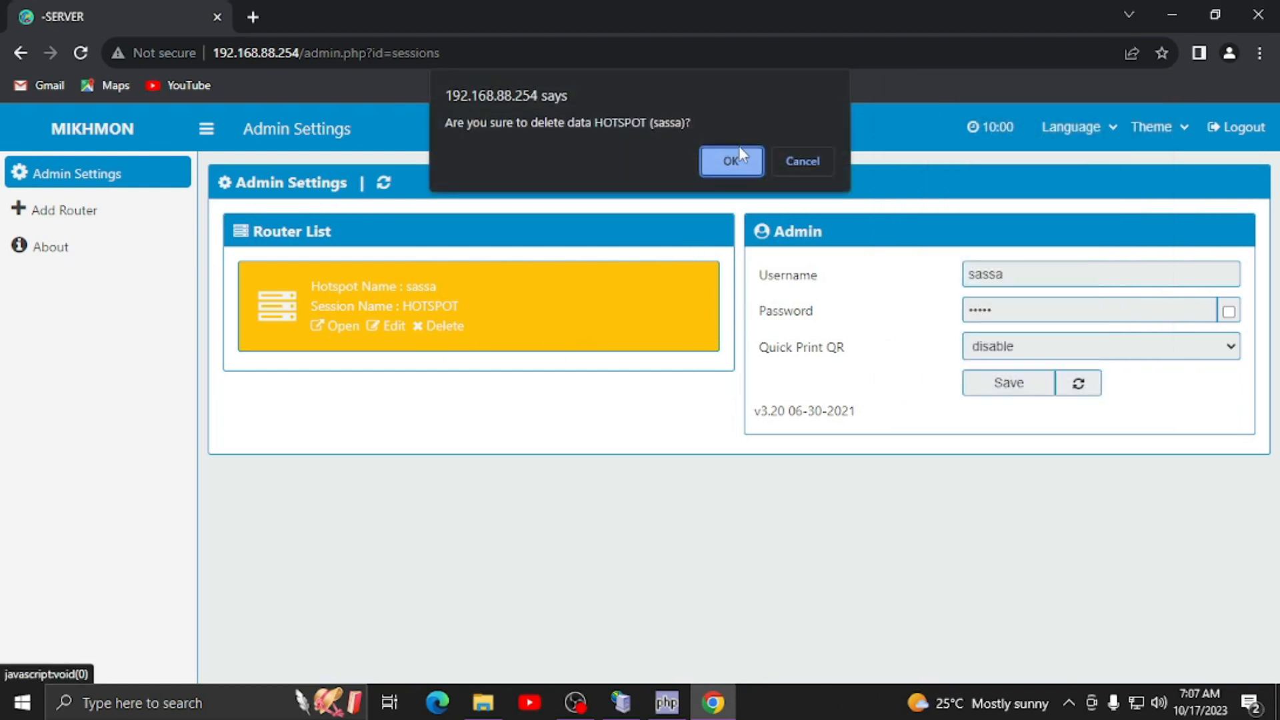
click(733, 158)
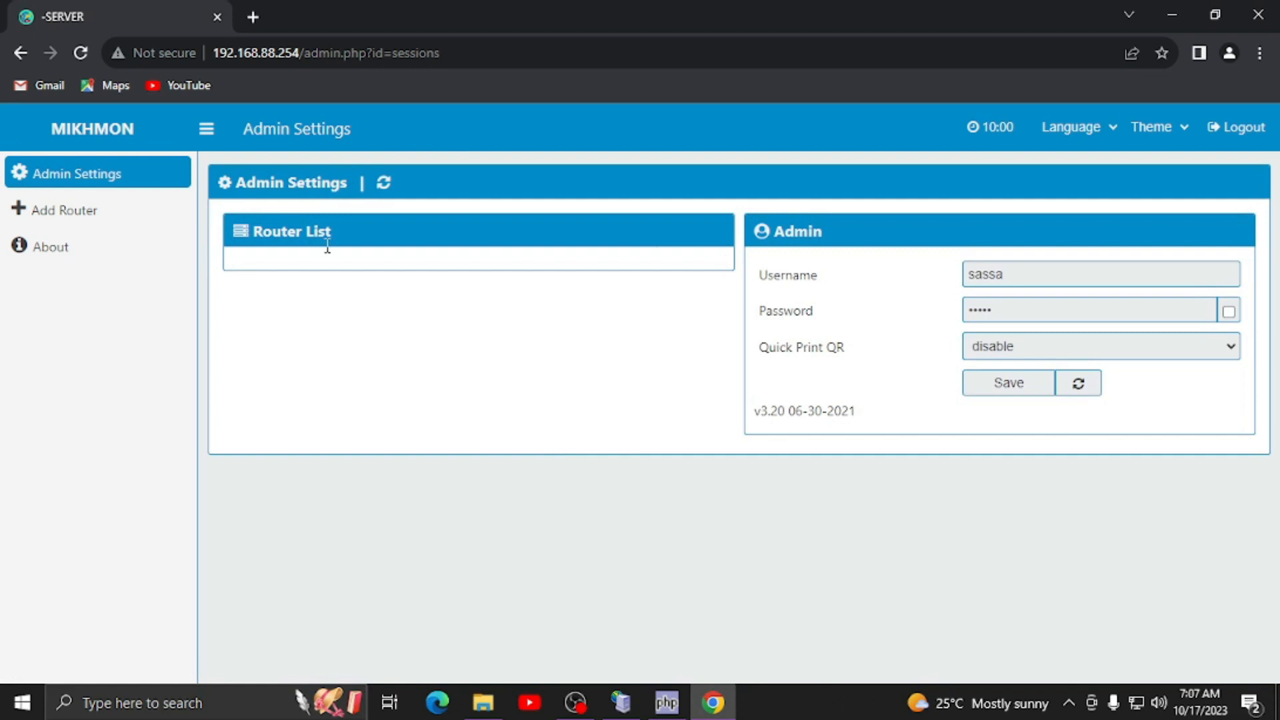
click(86, 210)
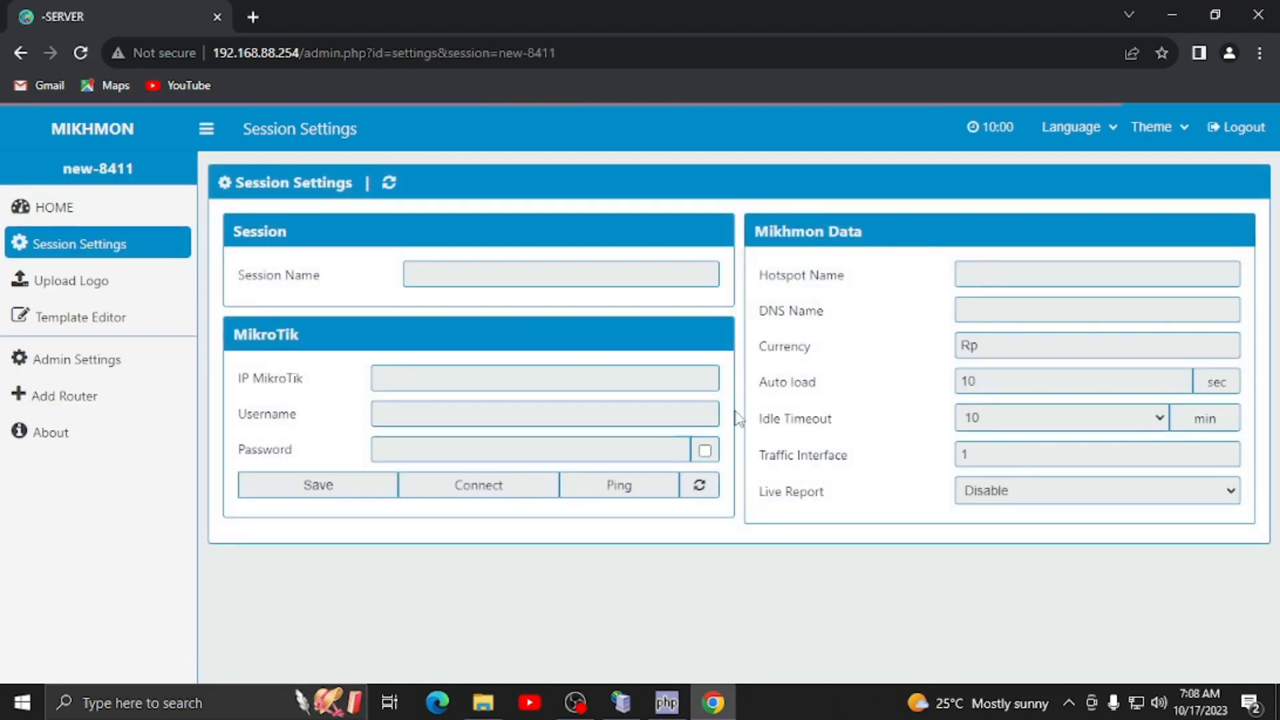
click(460, 278)
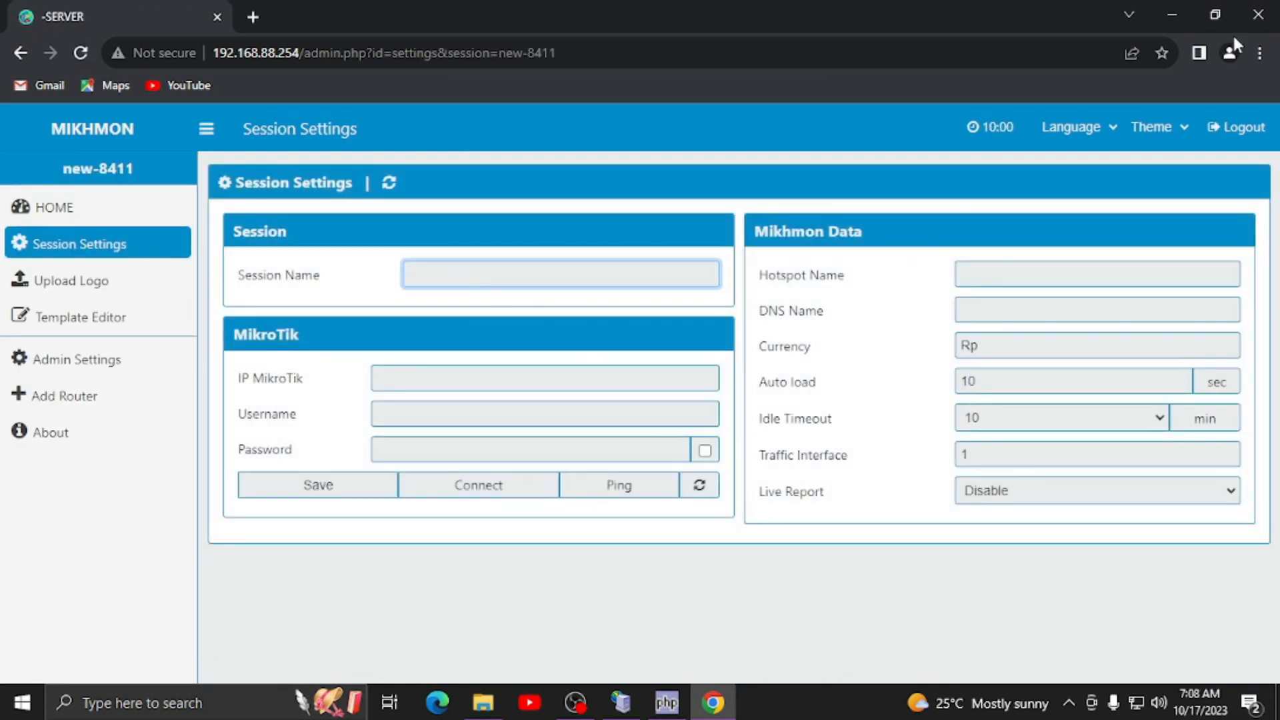
text(wifihotspot)
click(451, 380)
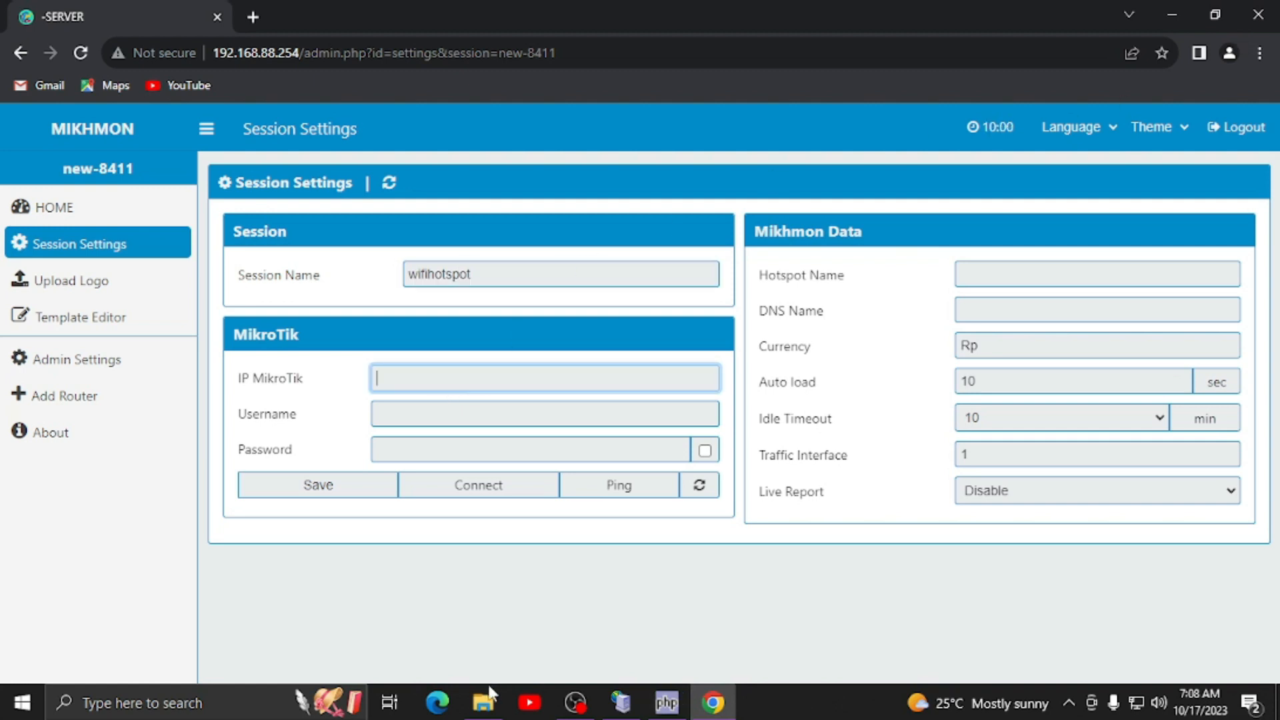
- Minimize the open windows, launch WinBox, and log in to the hAP lite router with its password
click(1160, 13)
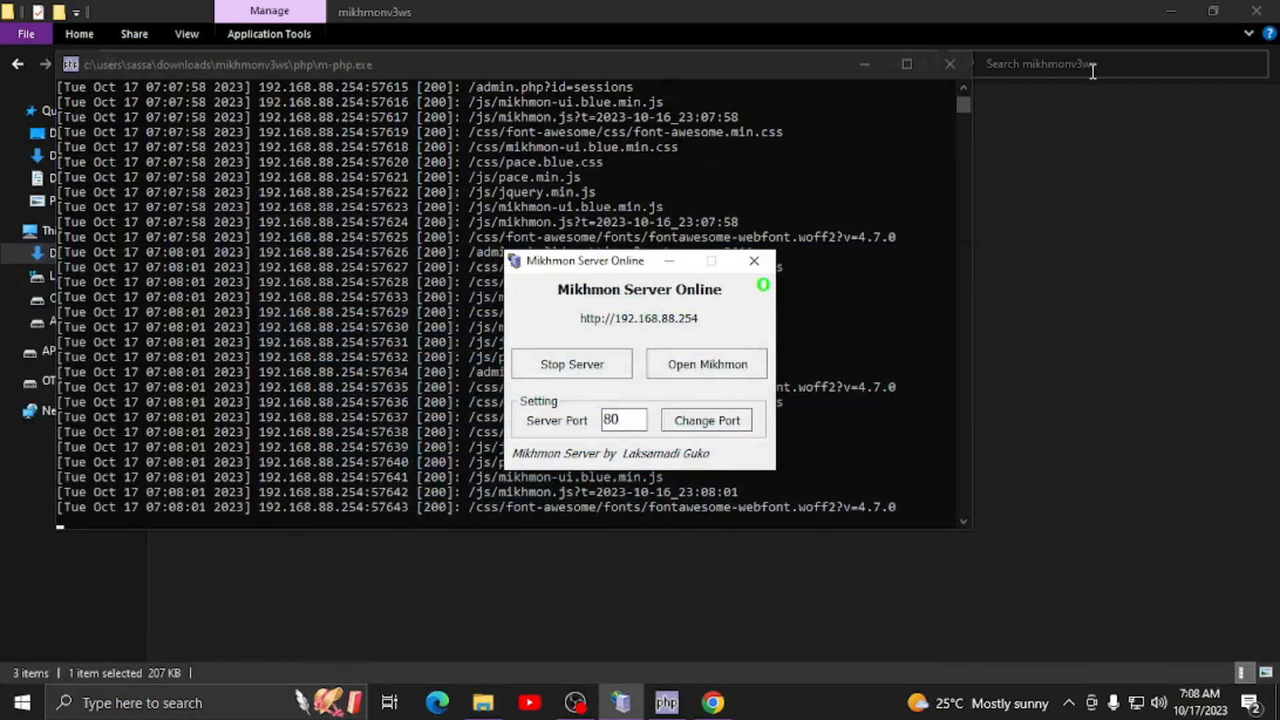
click(1172, 9)
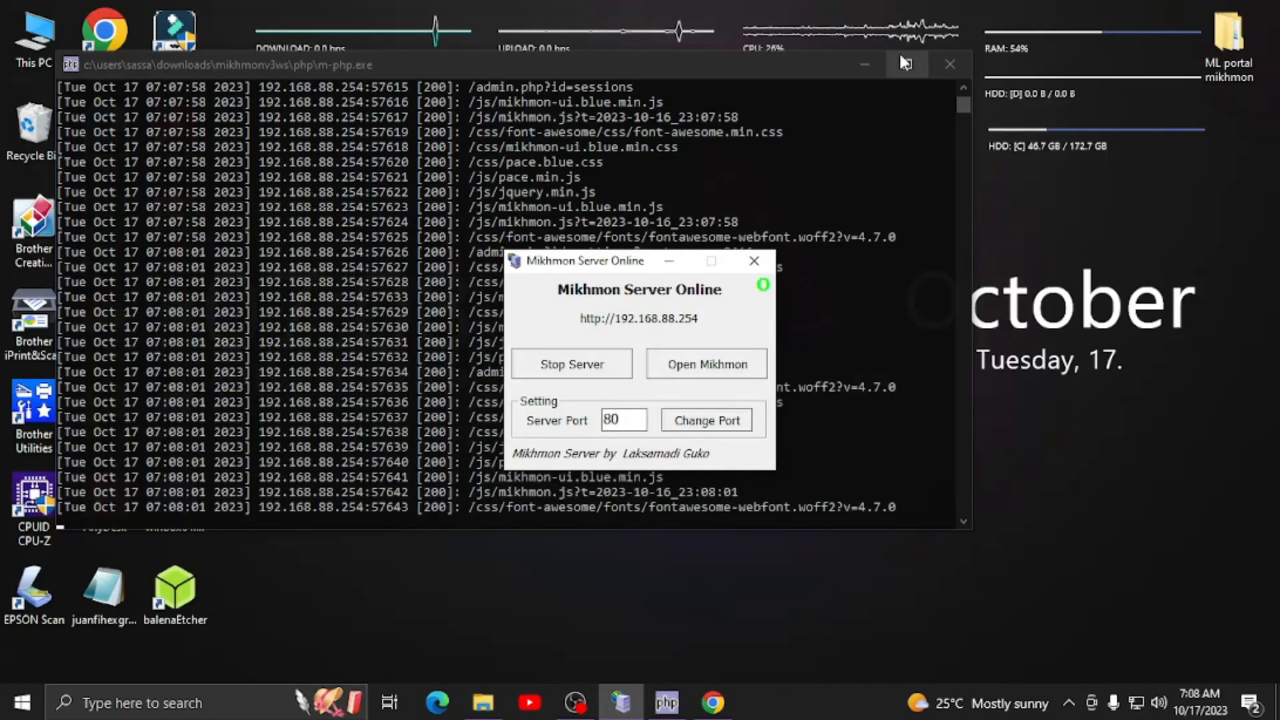
click(902, 59)
double_click(190, 501)
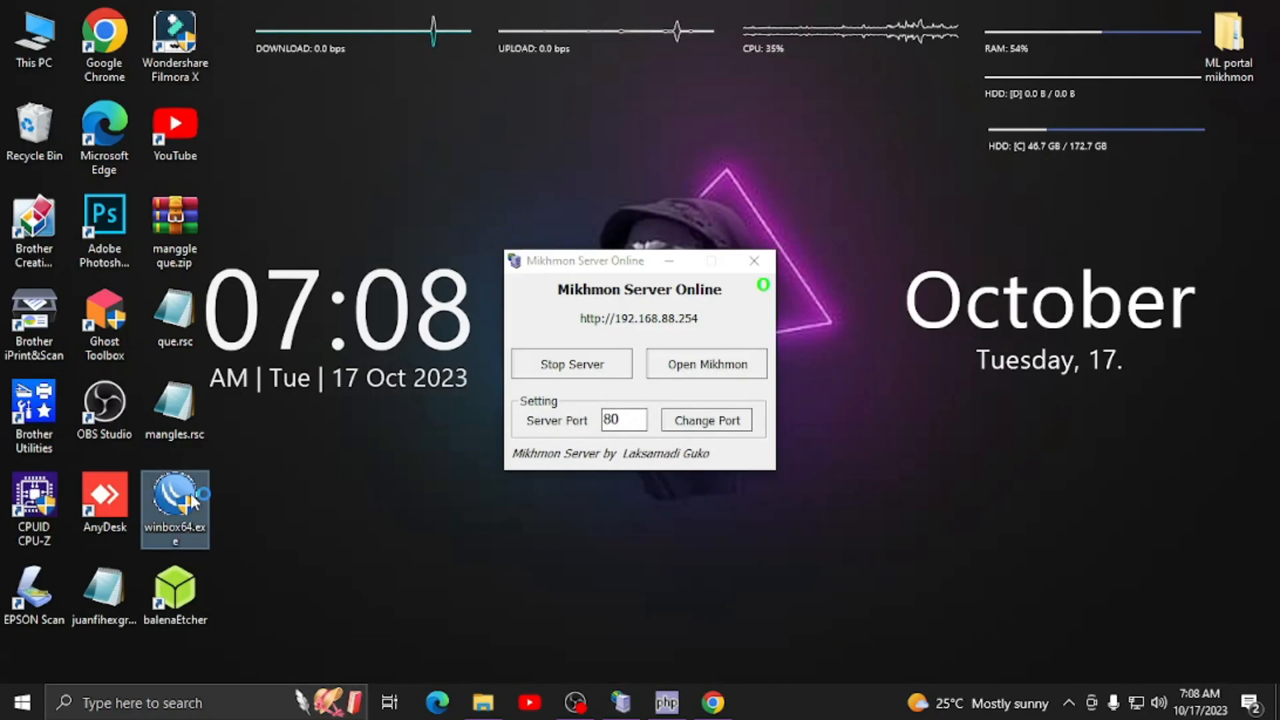
click(40, 266)
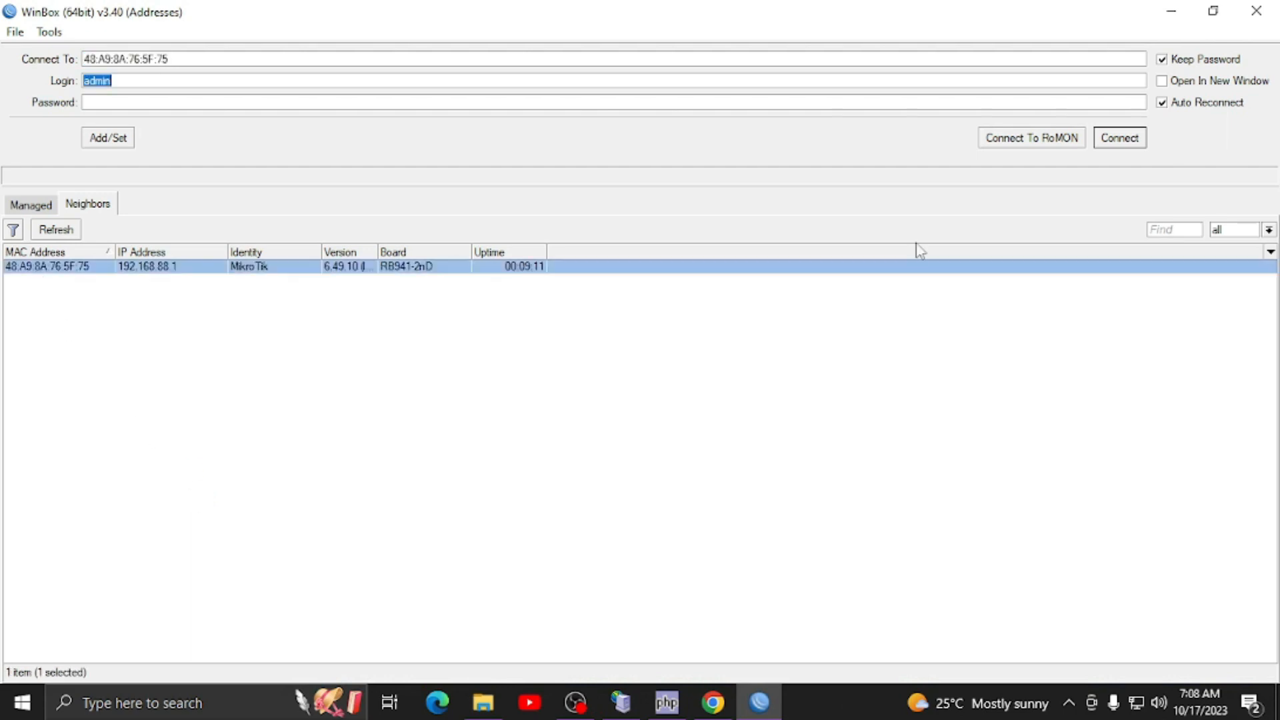
click(1112, 140)
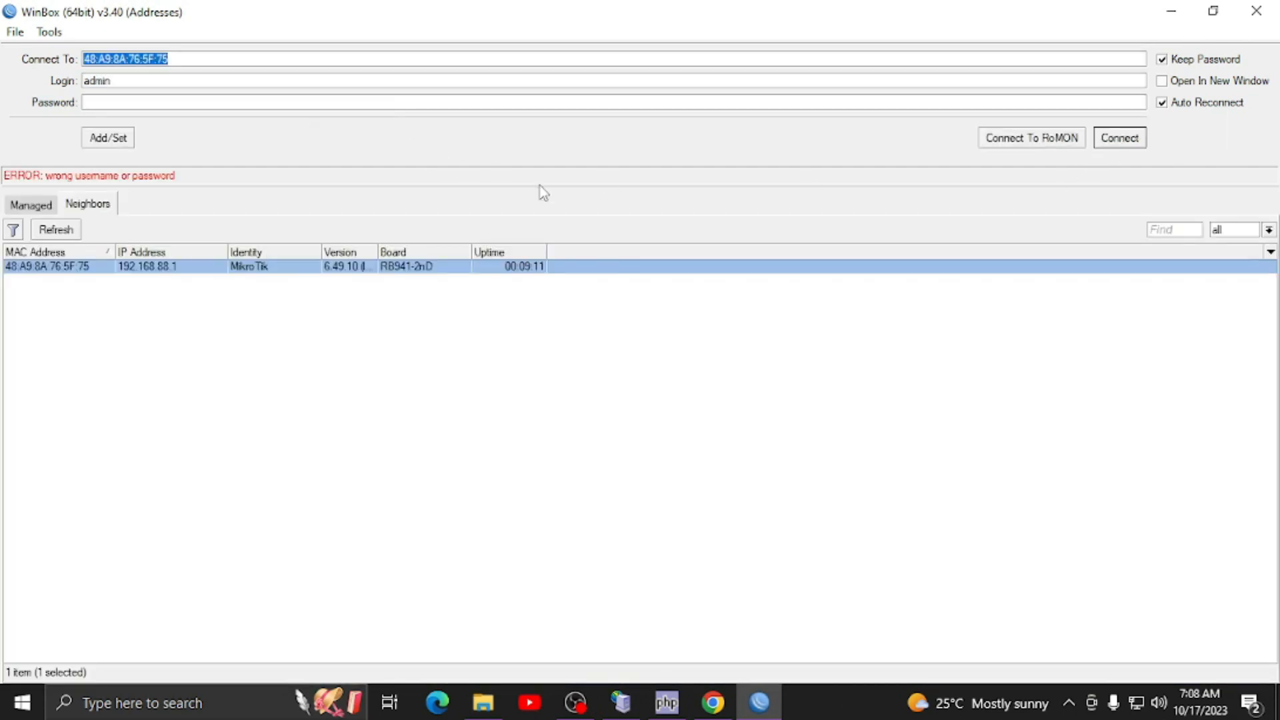
click(174, 103)
text(****)
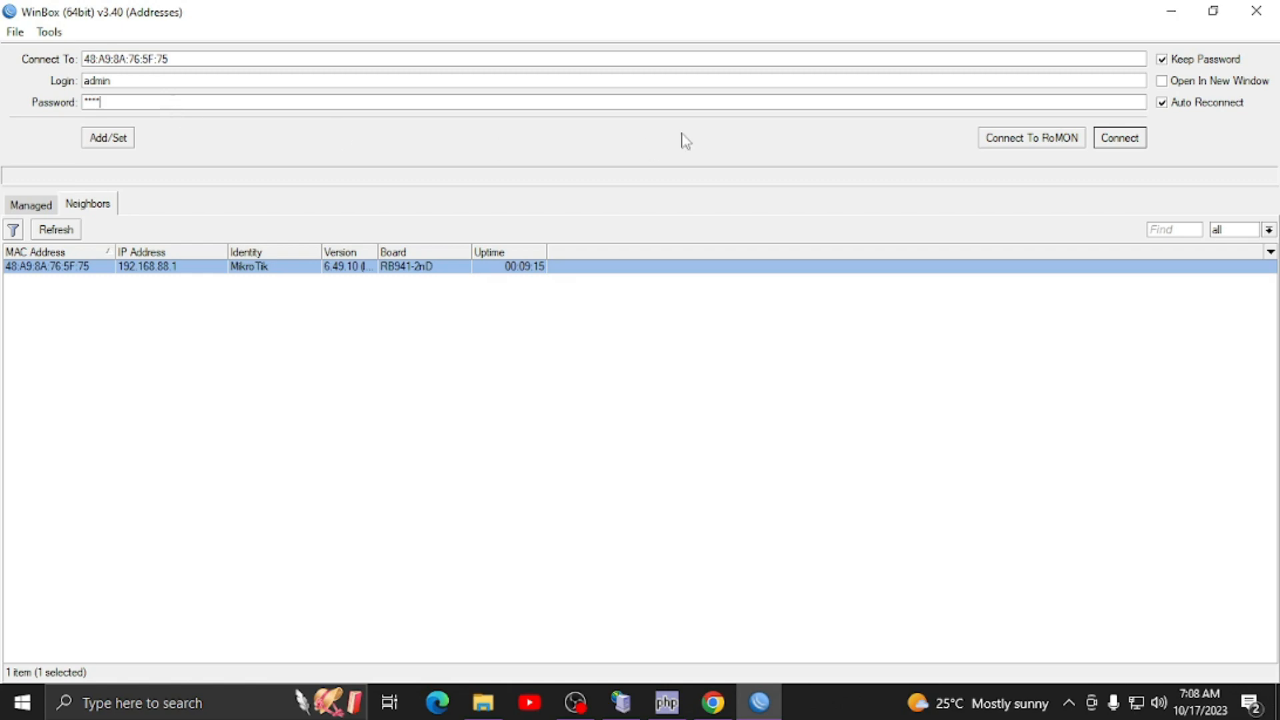
click(1114, 140)
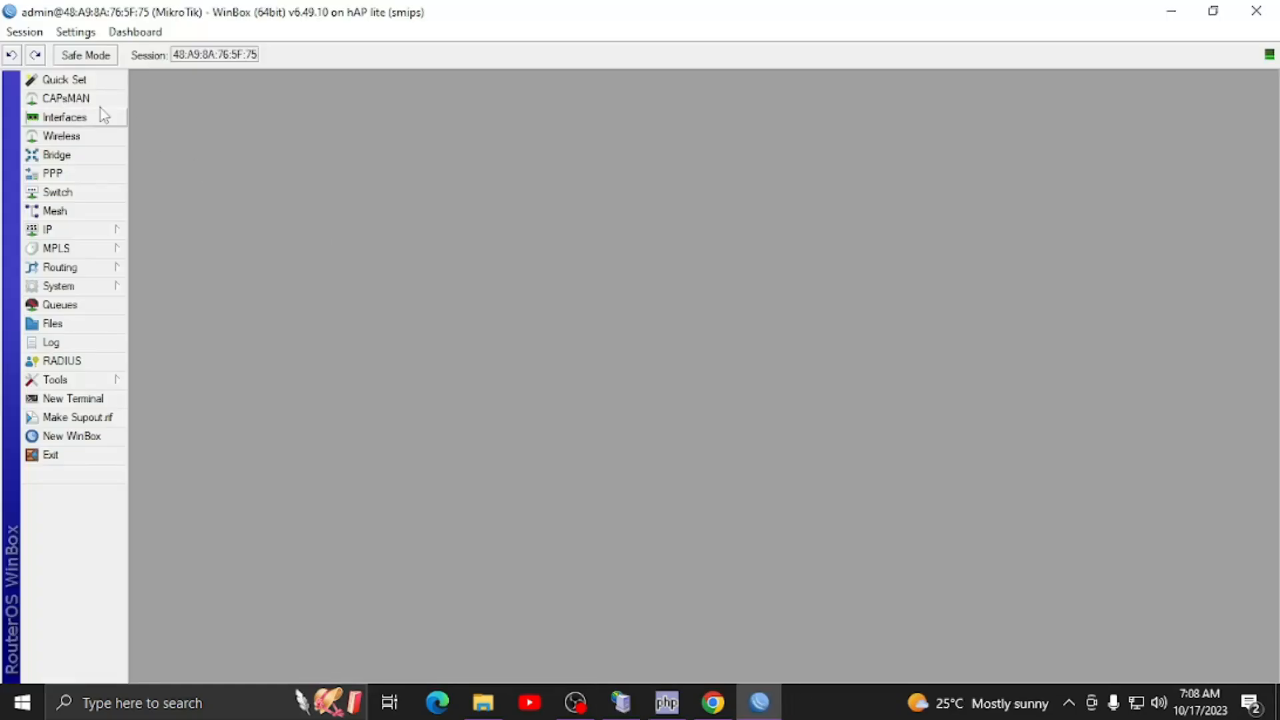
- Copy the internet IP 192.168.1.13 from Quick Set and minimize WinBox
click(64, 80)
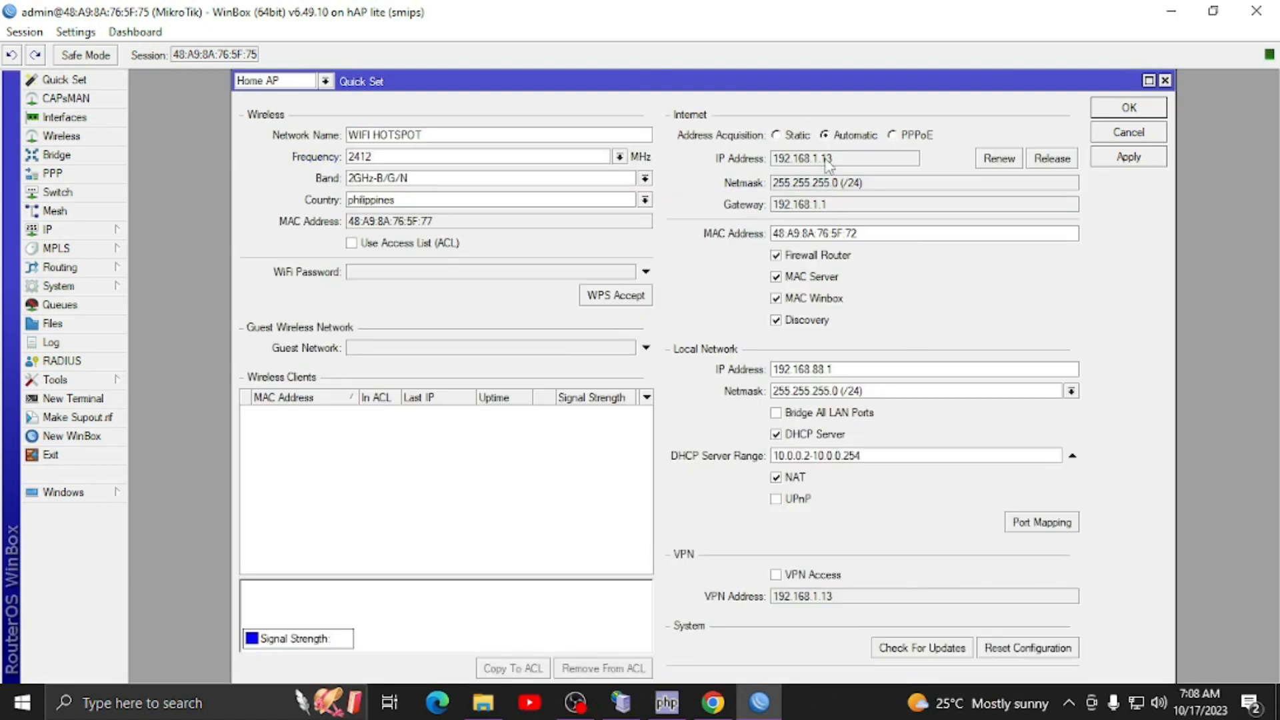
drag(850, 166, 775, 165)
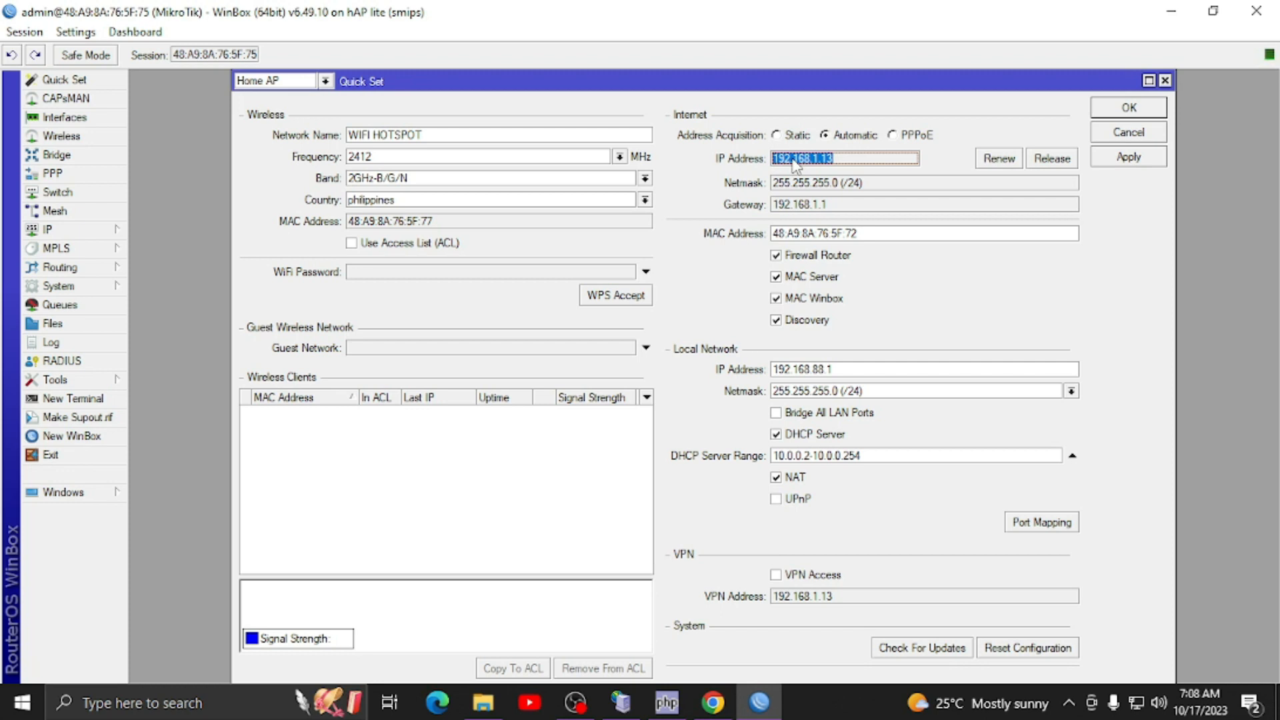
right_click(794, 163)
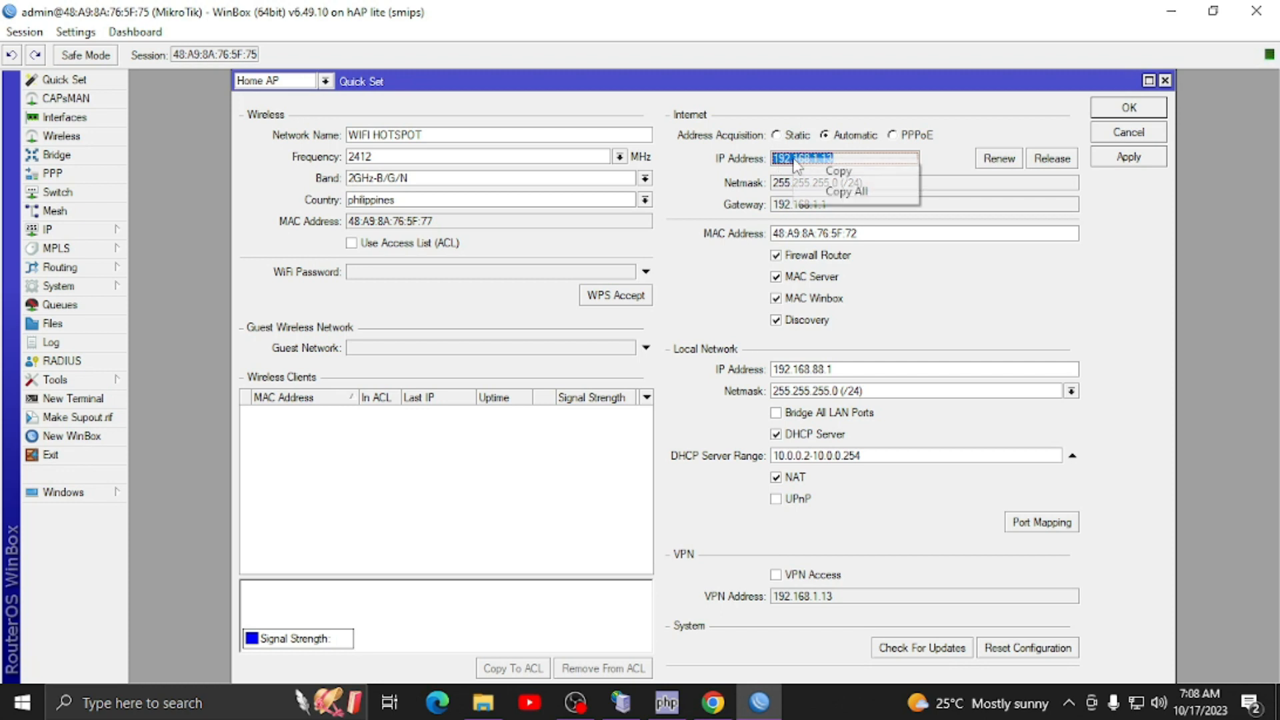
click(860, 168)
click(758, 700)
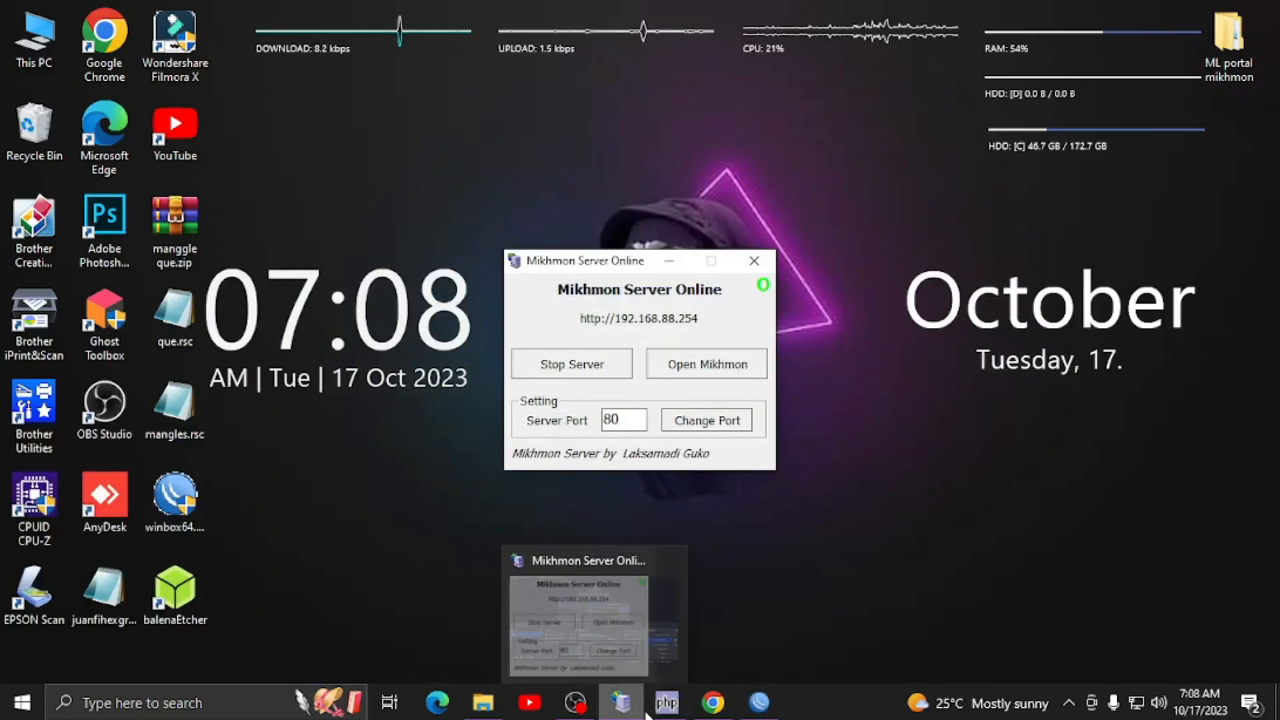
- Paste router IP 192.168.1.13 and enter the router's login username and password
click(712, 701)
right_click(427, 371)
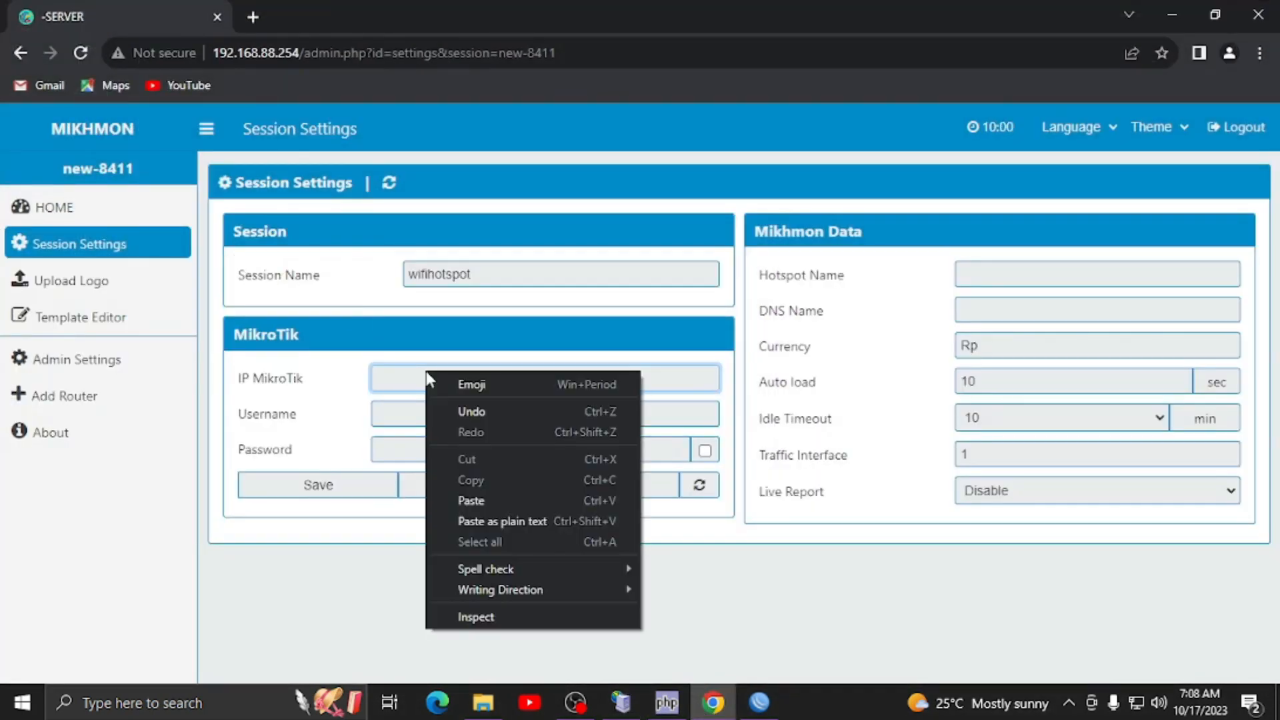
click(468, 493)
click(421, 414)
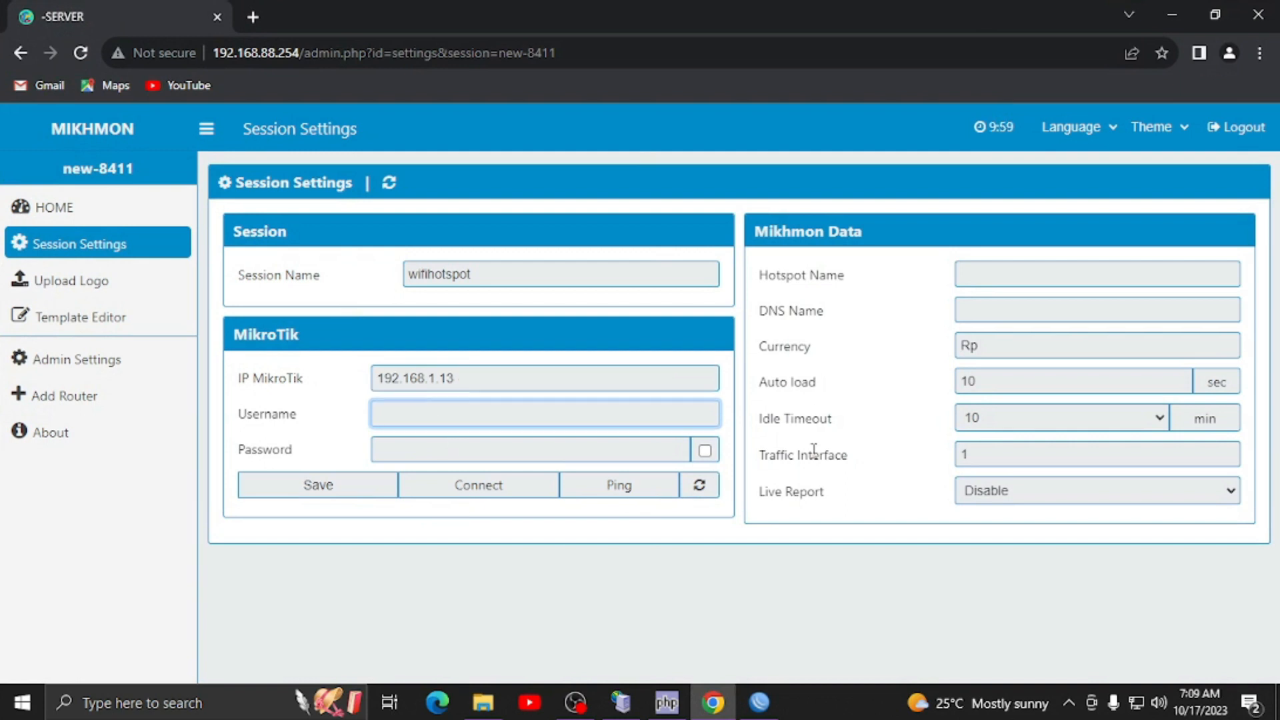
text(admin)
key(Tab)
text(••••)
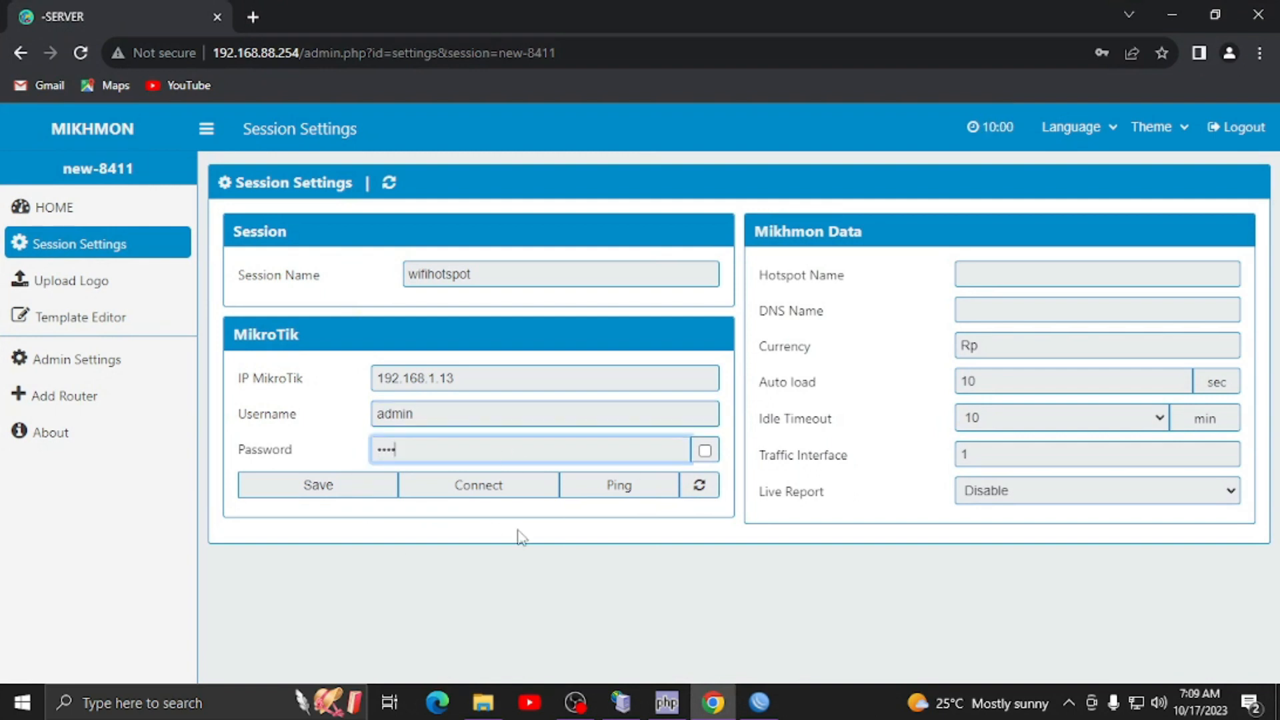
- Set hotspot name SASSAHS, DNS name sassawi.fi and currency PHP
click(1043, 276)
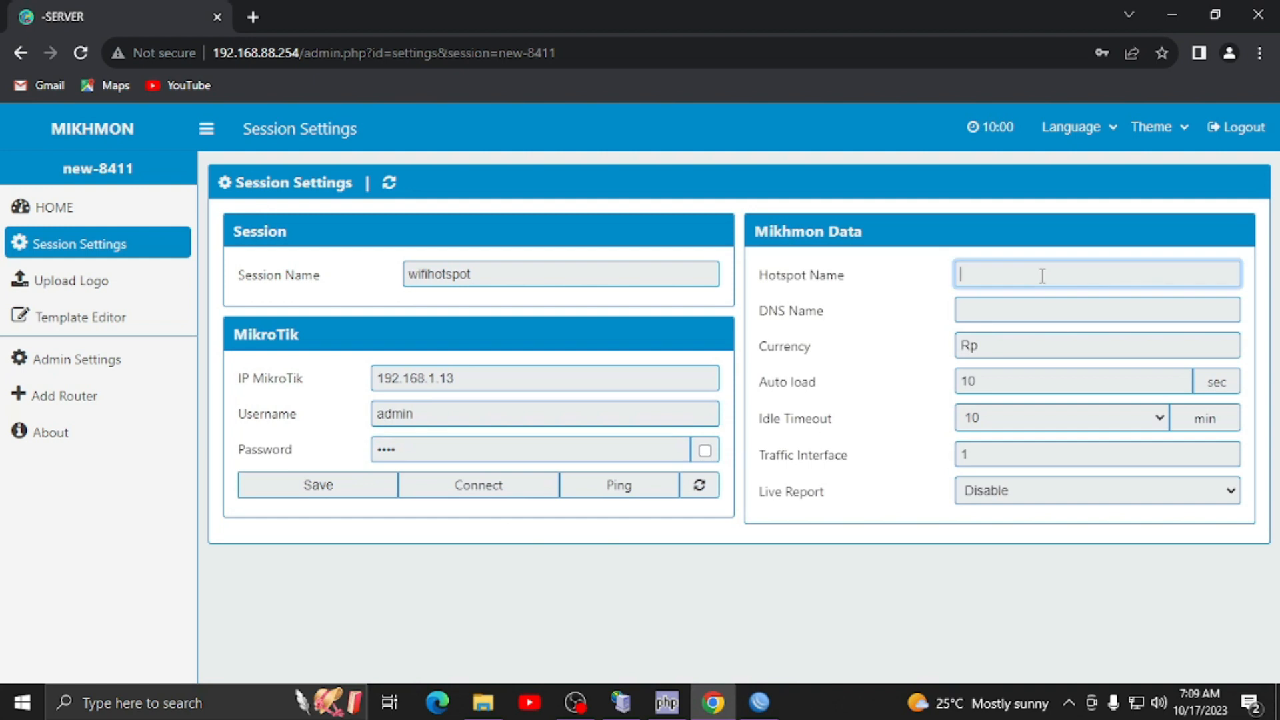
text(SASA)
text(SASSA)
text(HS)
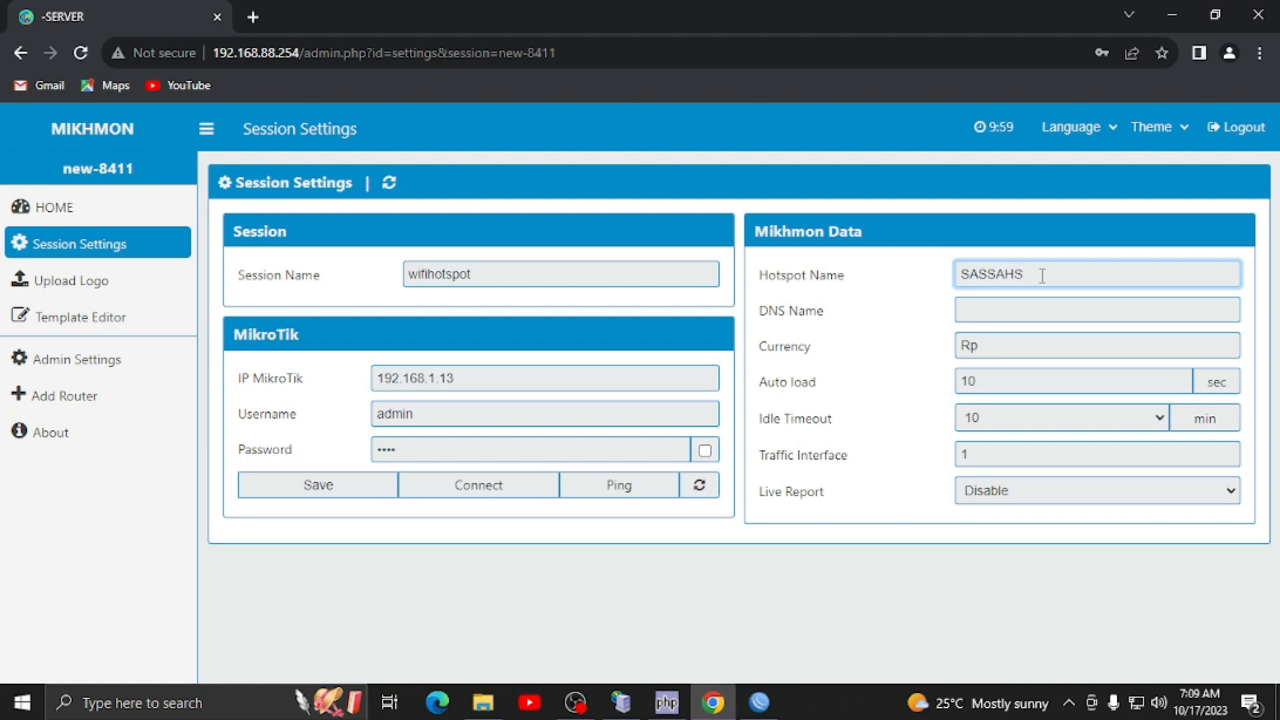
click(994, 312)
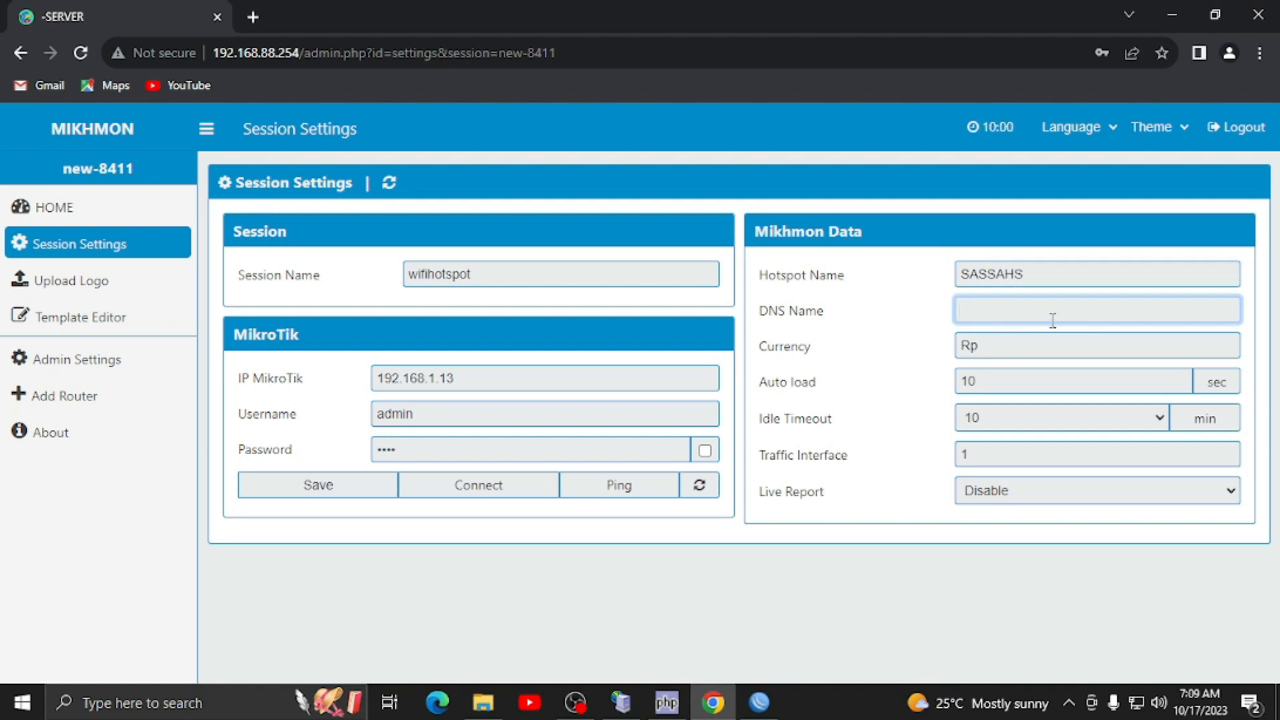
text(TEtest)
key(BackSpace)
key(BackSpace)
text(=ssaww)
key(BackSpace)
text(i.fa)
key(BackSpace)
text(i)
click(990, 348)
drag(990, 348, 918, 313)
text(PHP)
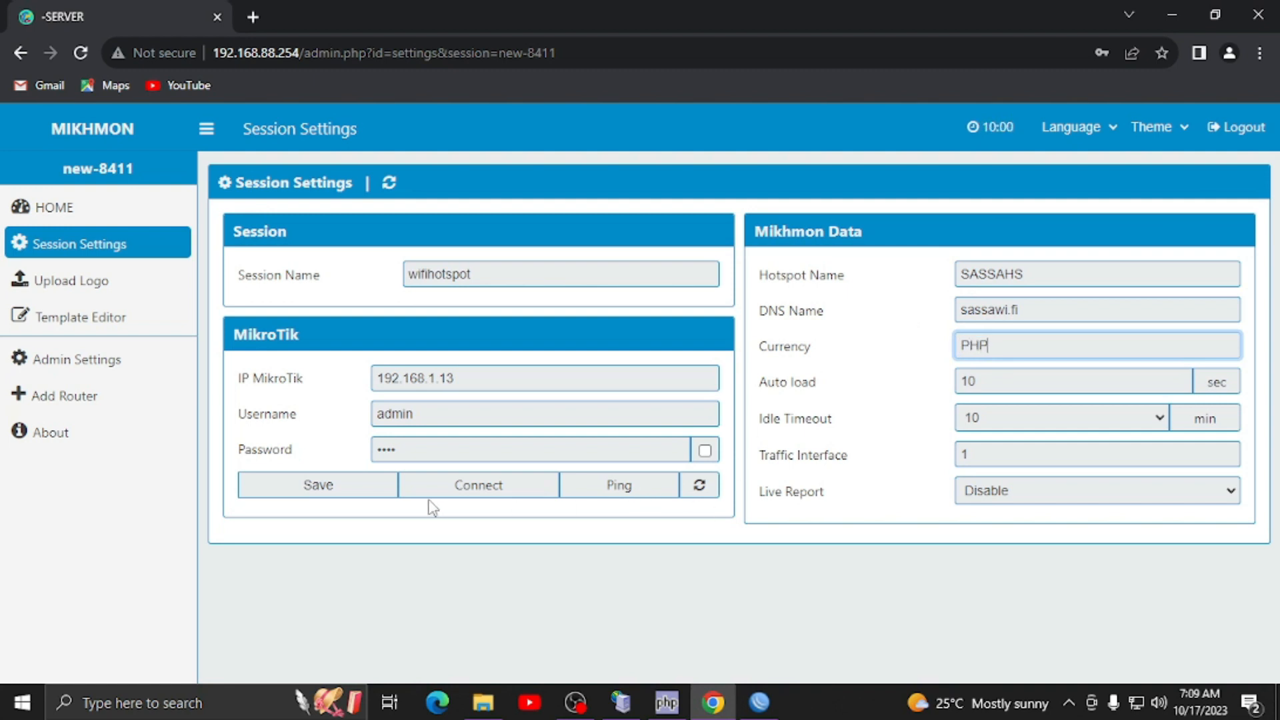
- Save the session settings and ping the router to test the connection
click(354, 485)
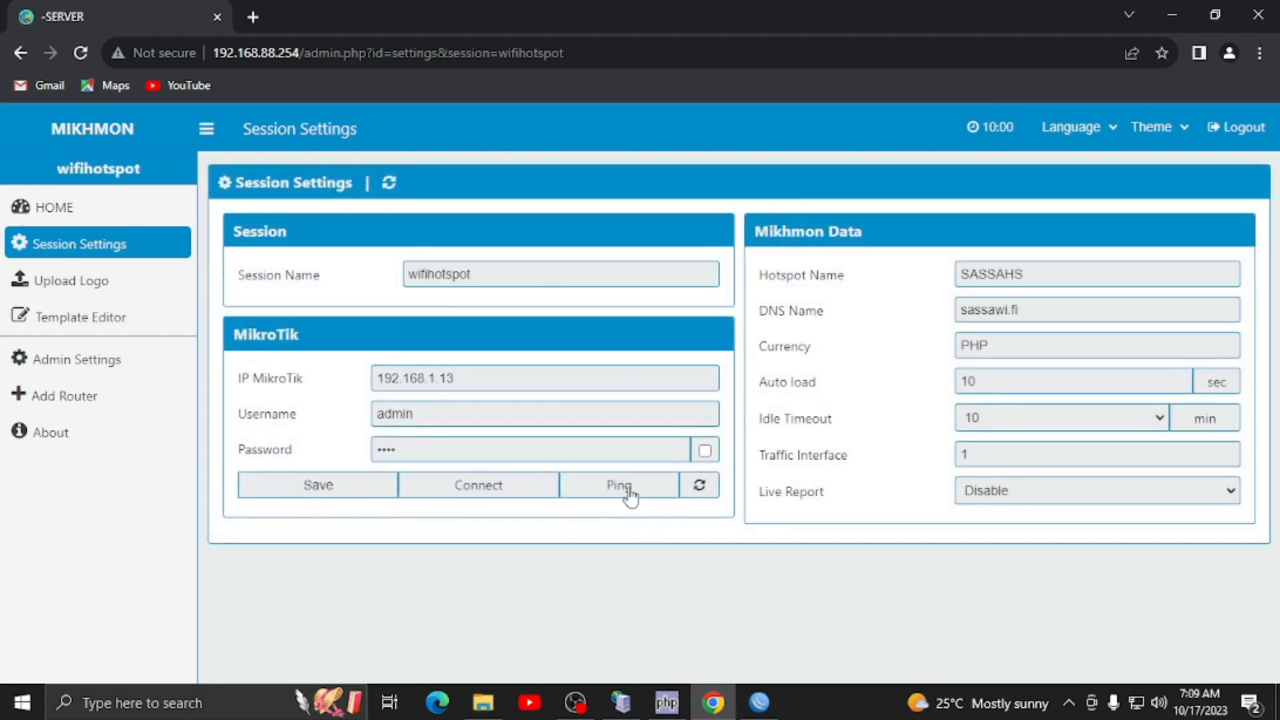
click(619, 486)
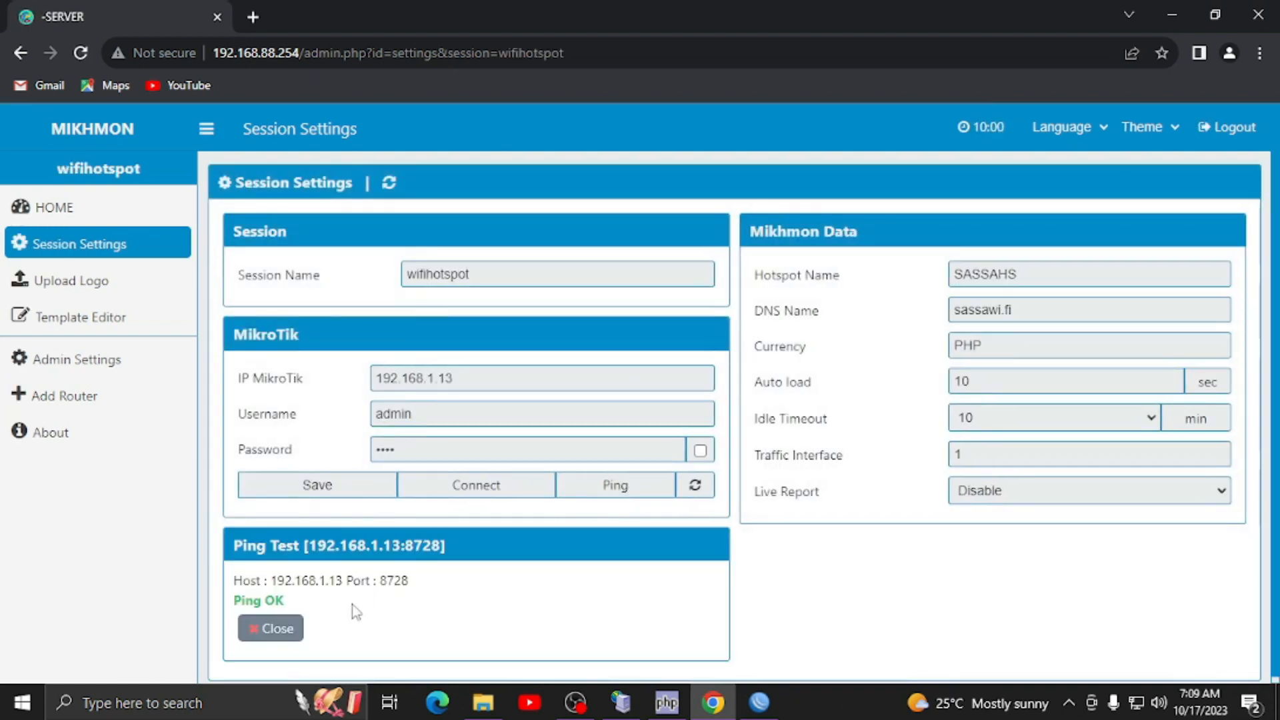
click(270, 630)
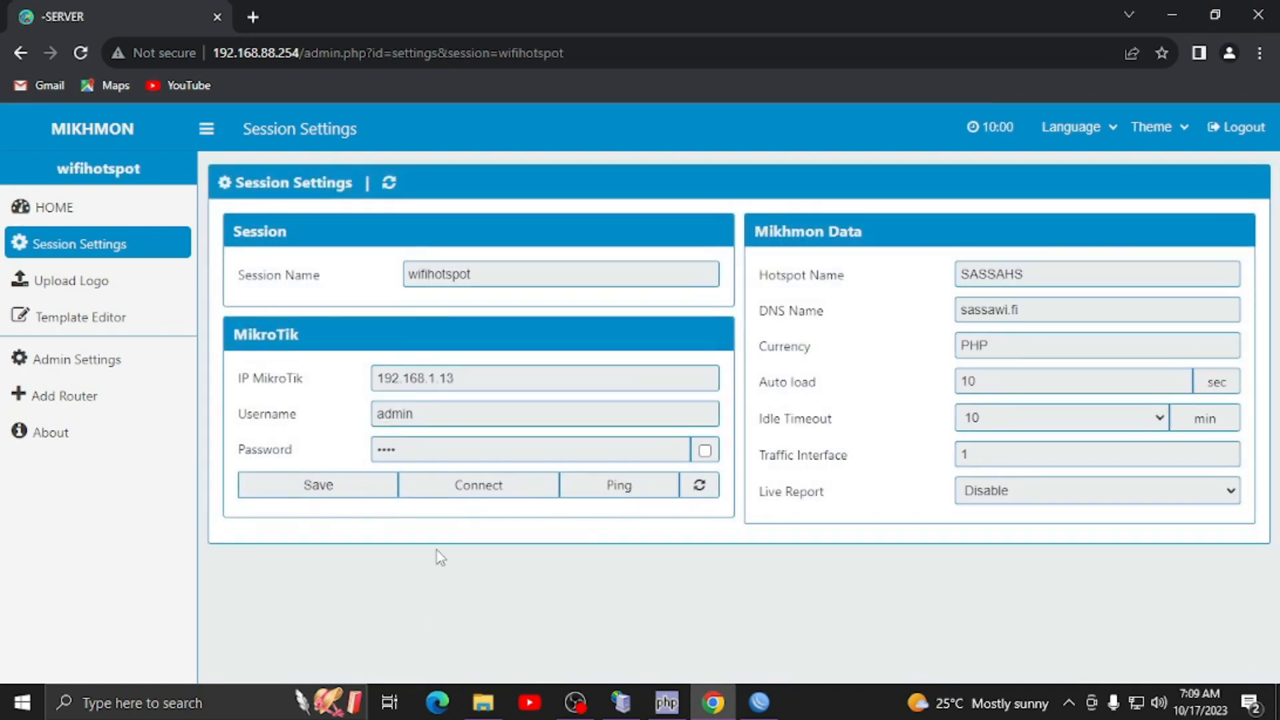
- Connect to the router and open Mikhmon's Add User Profile form
click(452, 492)
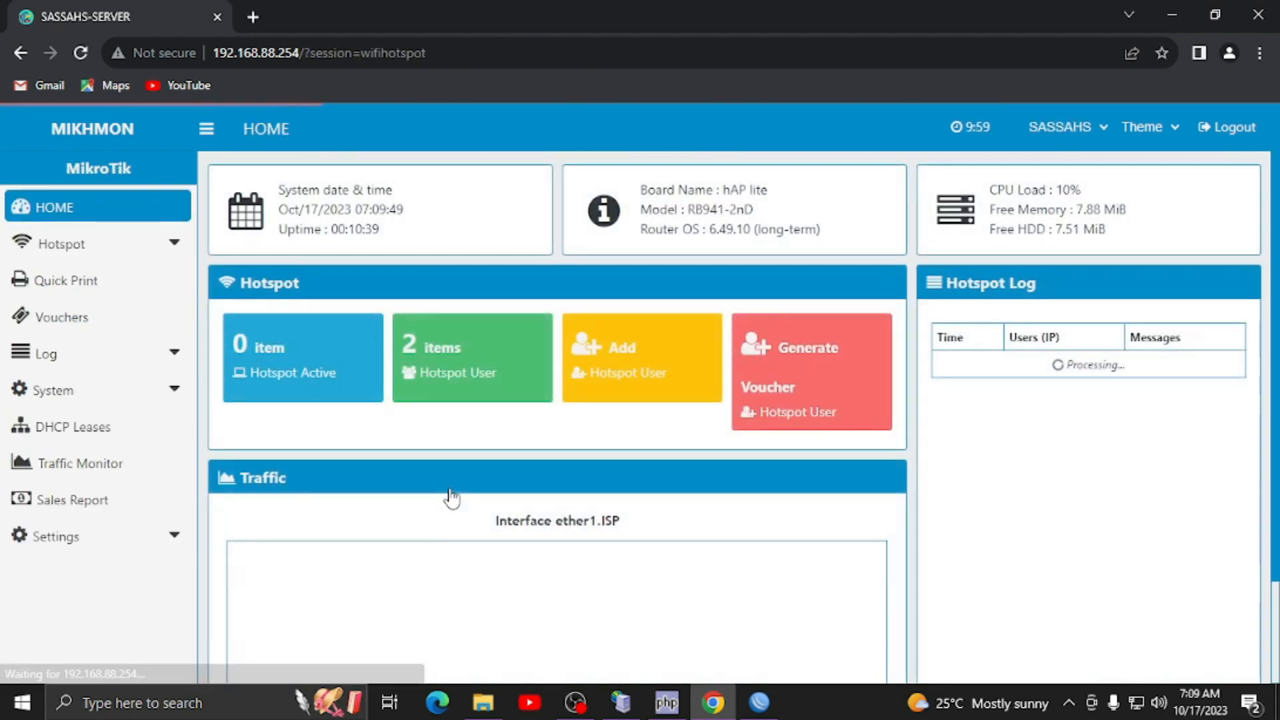
mouse_move(1248, 471)
mouse_down()
mouse_move(1248, 666)
mouse_move(1248, 467)
mouse_up()
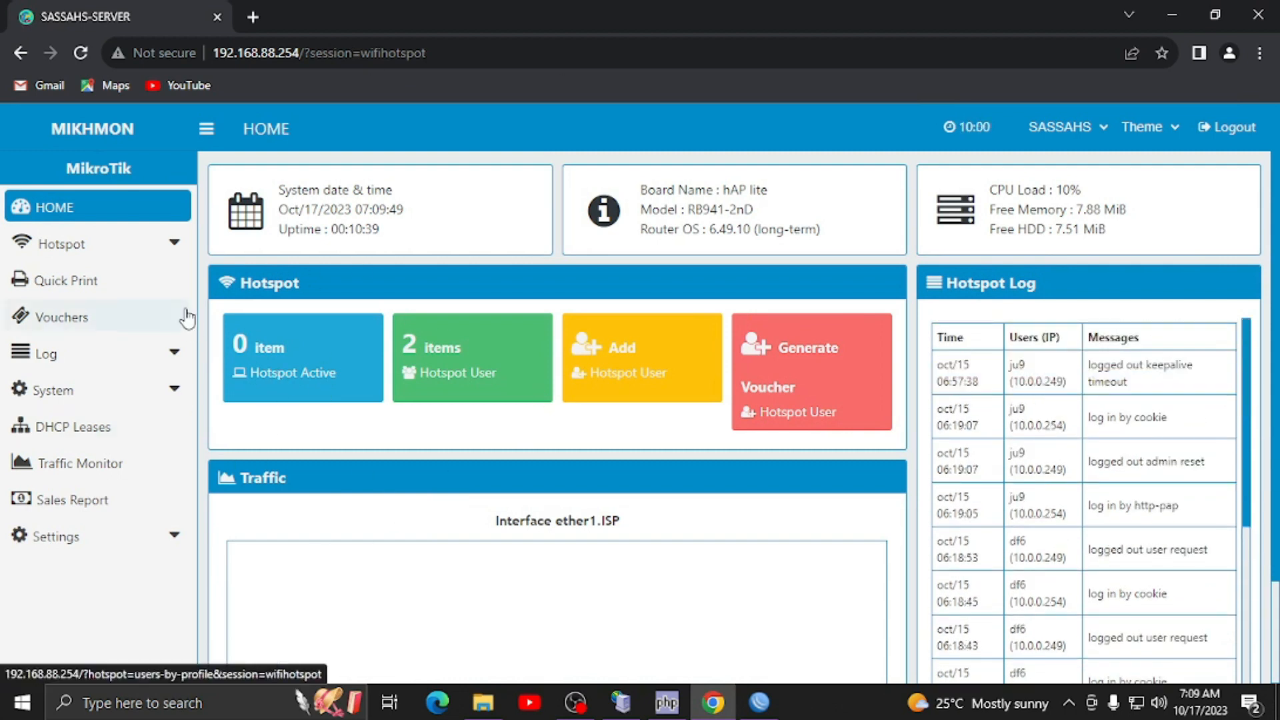
click(173, 247)
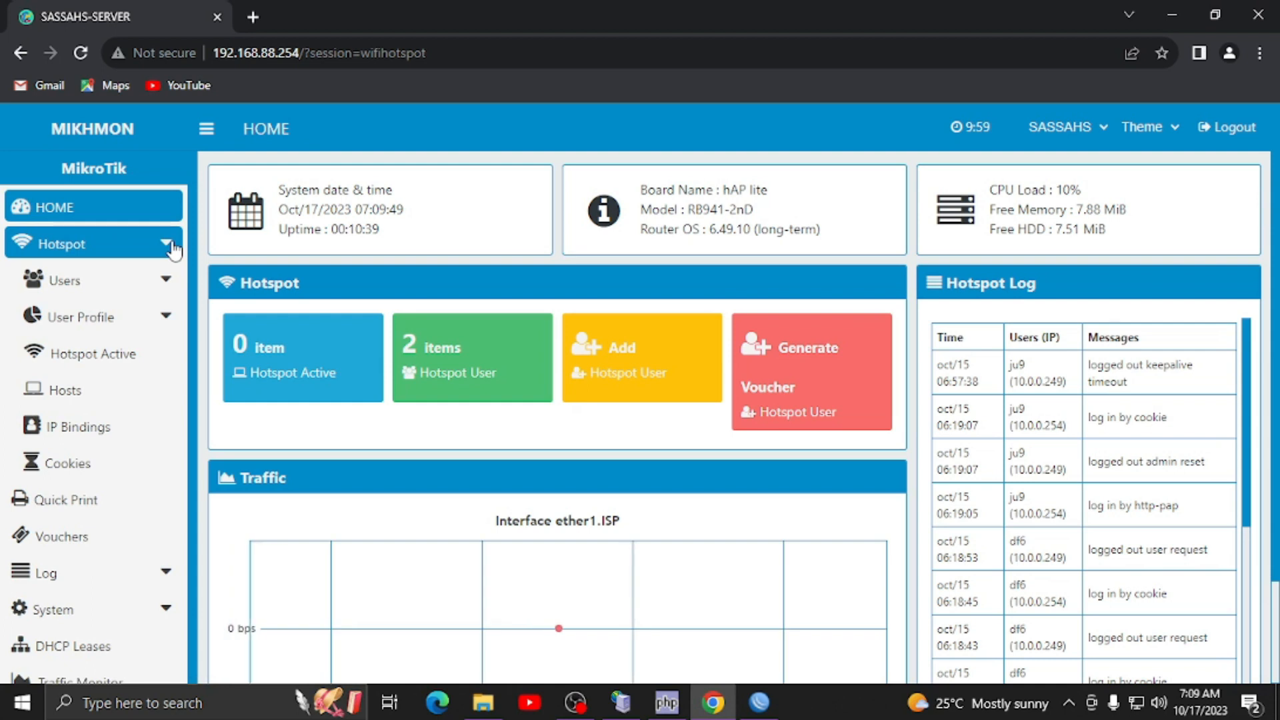
click(162, 323)
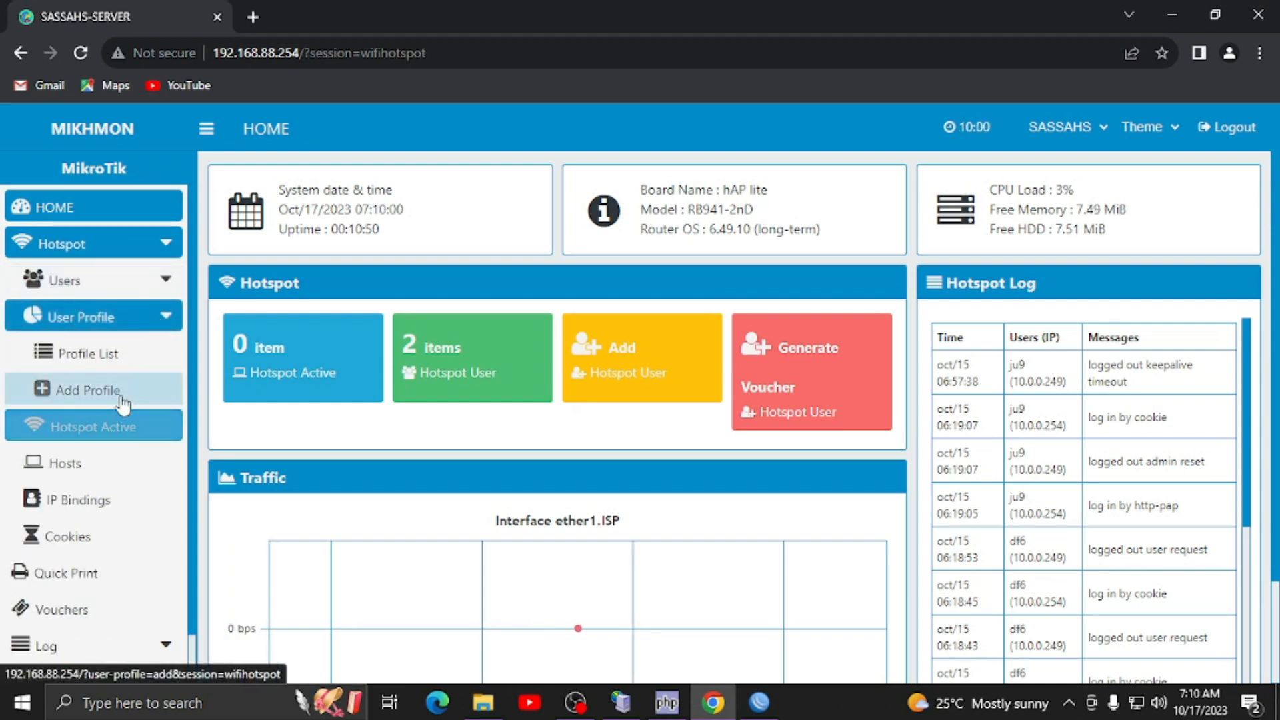
click(122, 400)
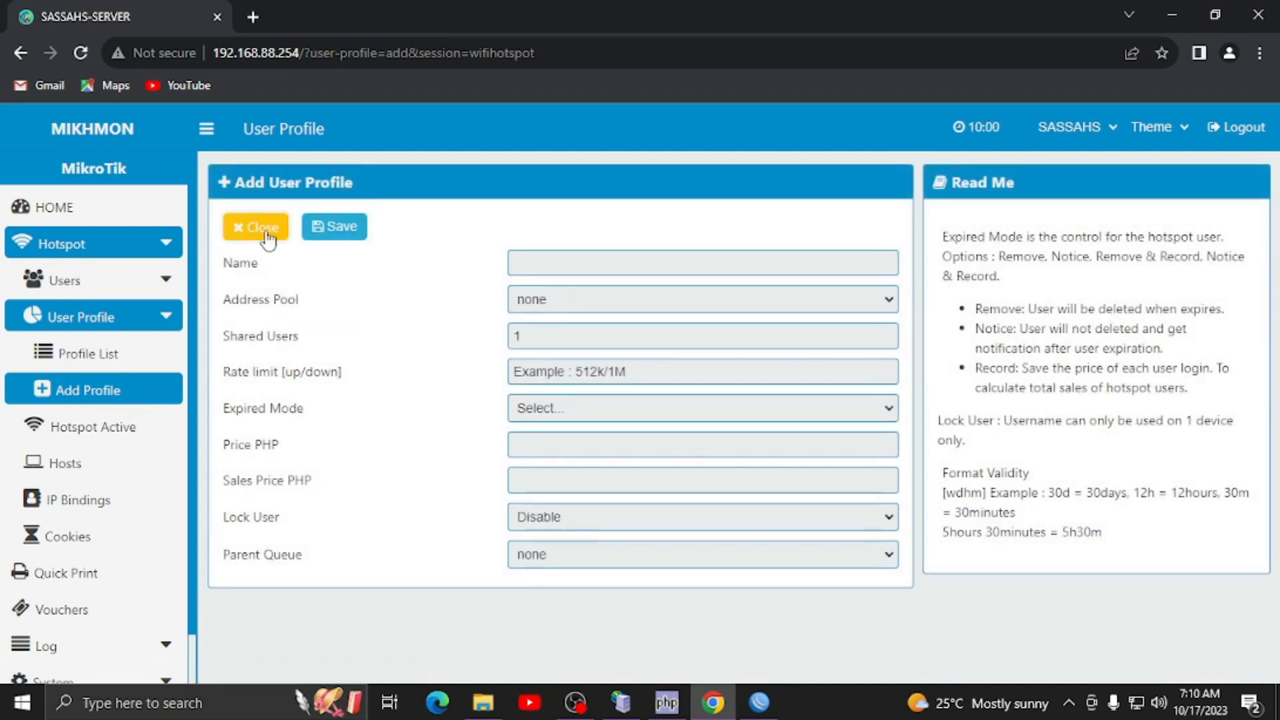
- Enter 12h as the profile name and check the address pool list
click(536, 263)
text(12h)
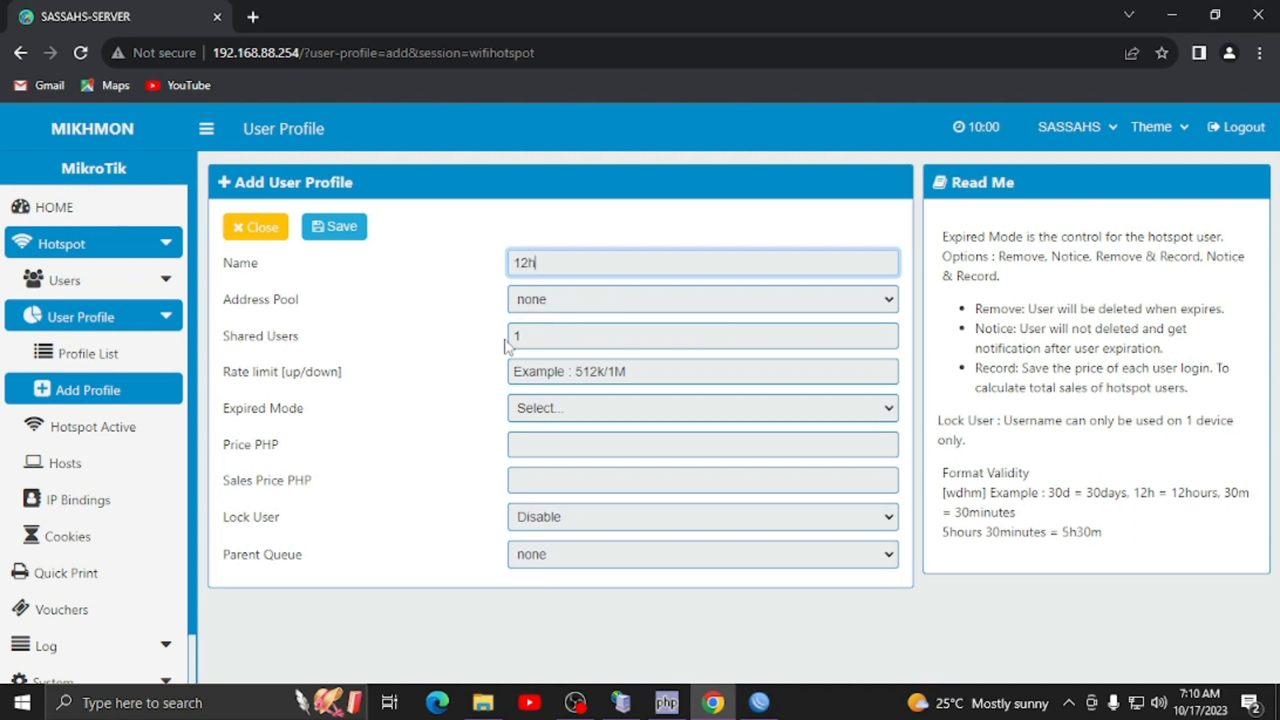
click(530, 302)
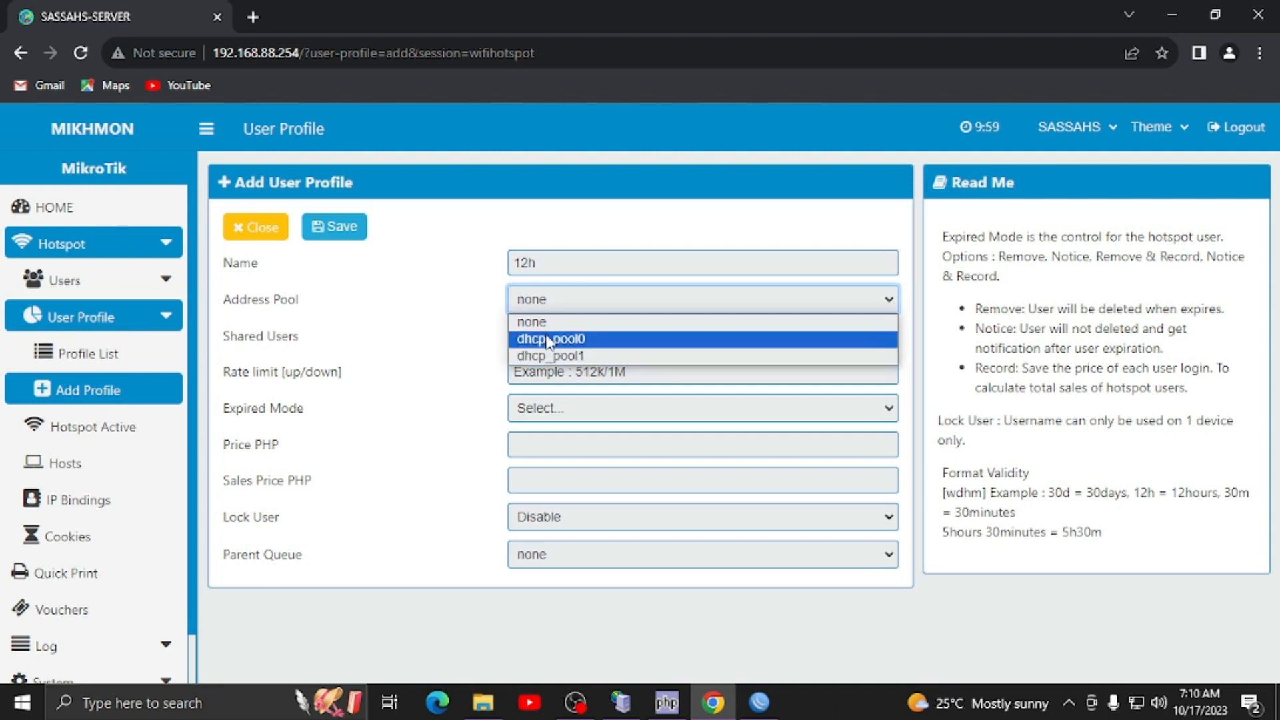
click(459, 440)
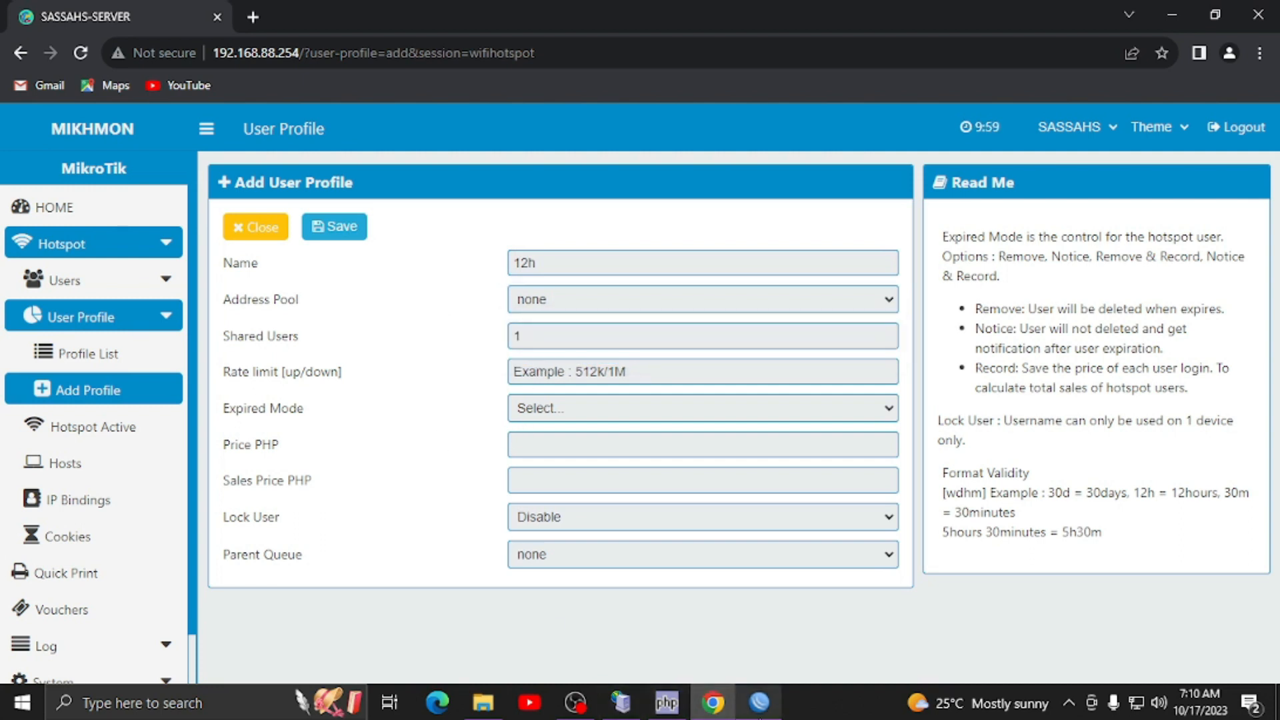
click(758, 703)
- Rename the 10.0.0.2-10.0.0.254 pool from dhcp_pool0 to pool.hs and close the pool list
click(1129, 107)
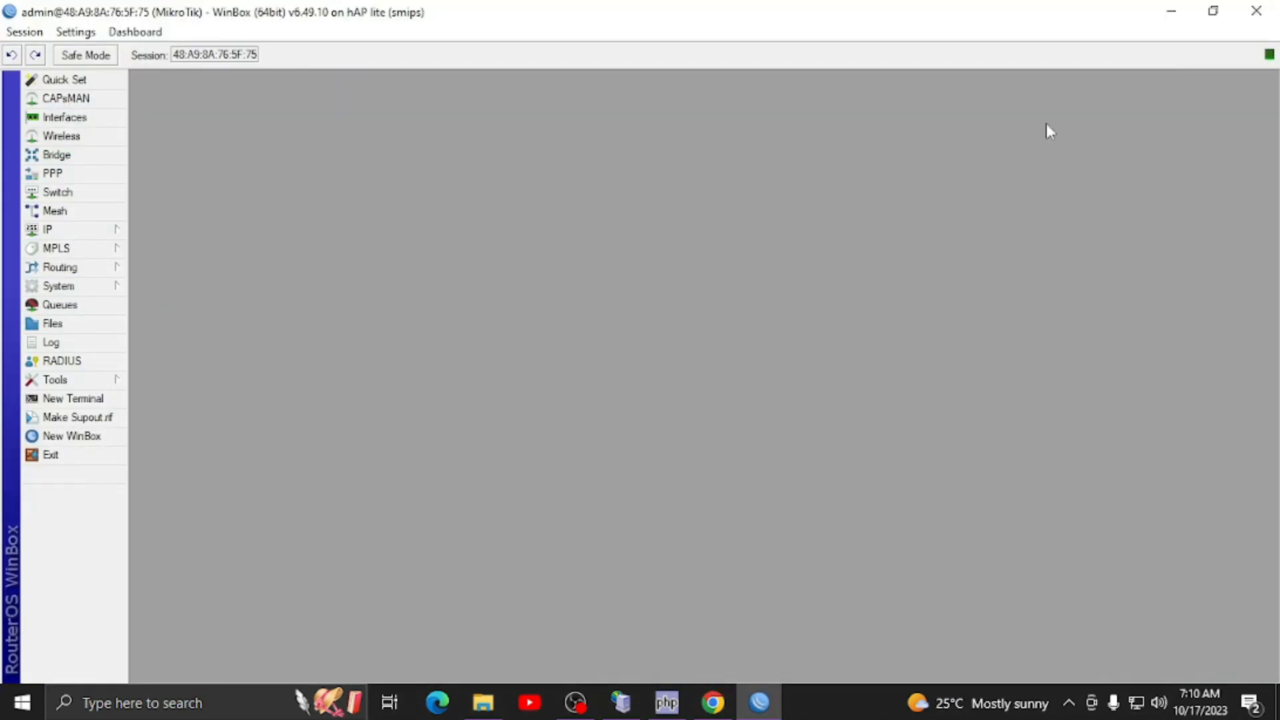
click(80, 230)
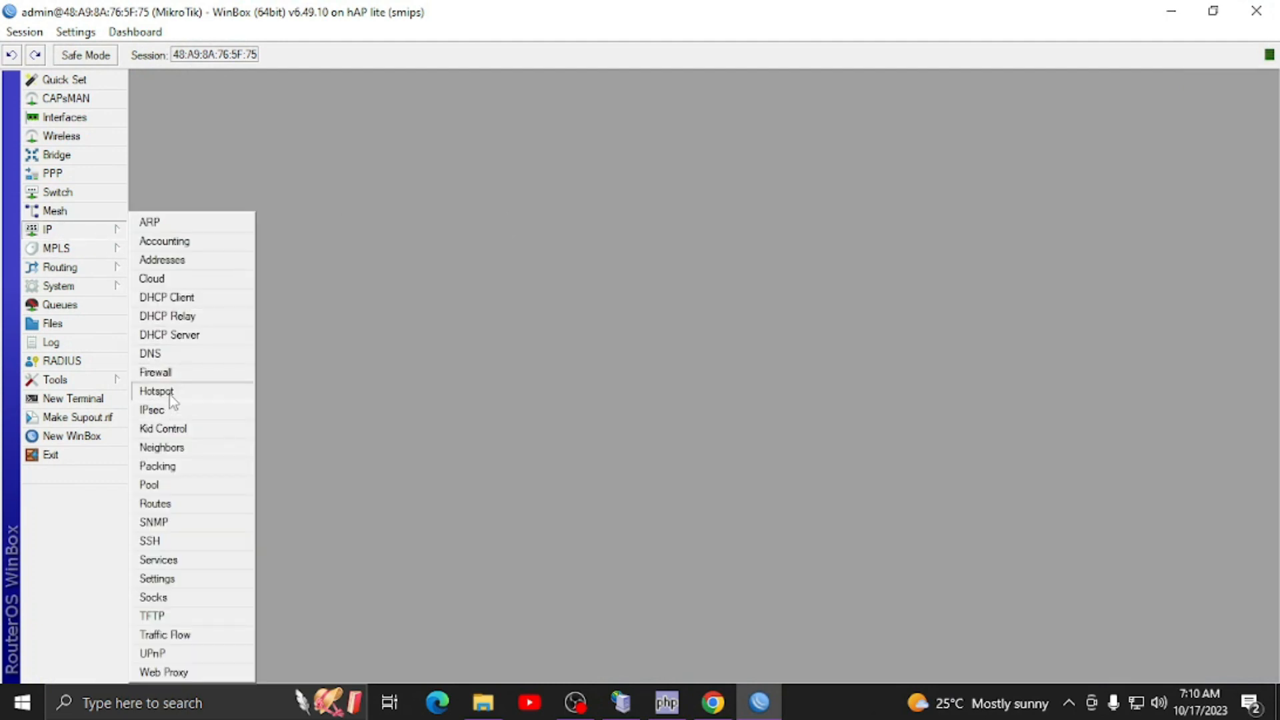
click(153, 490)
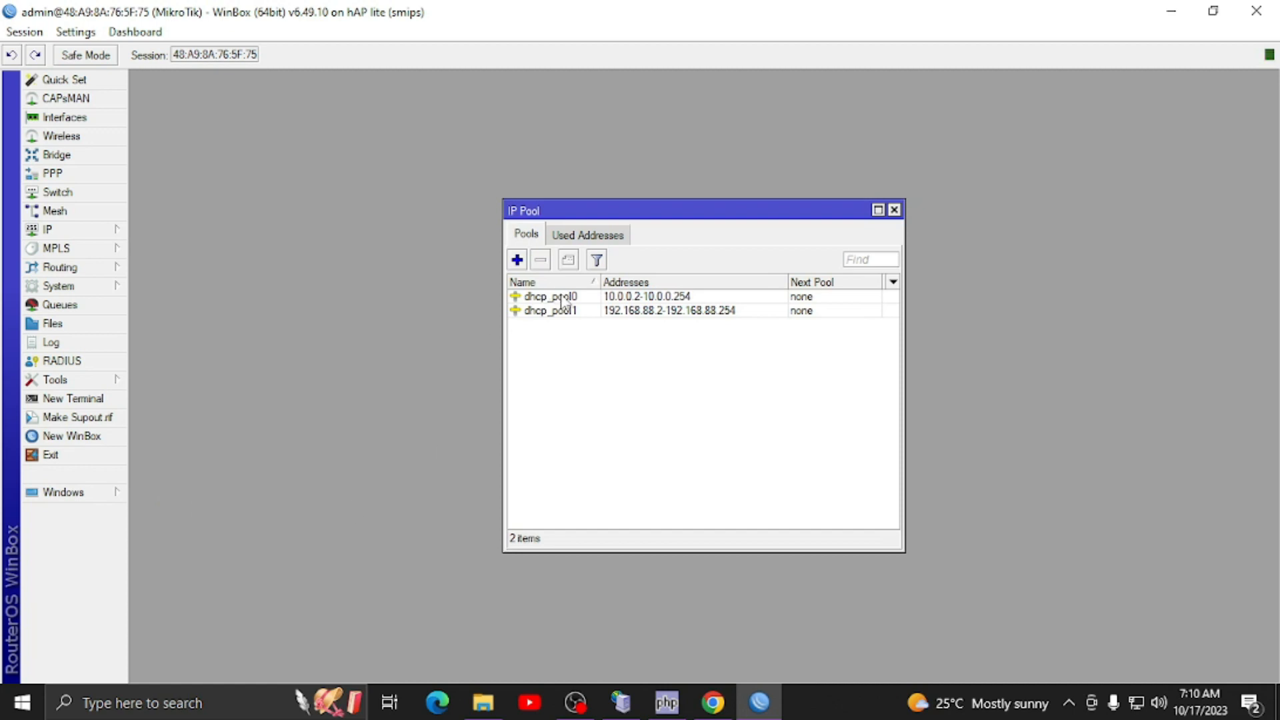
double_click(563, 300)
text(pool.hs)
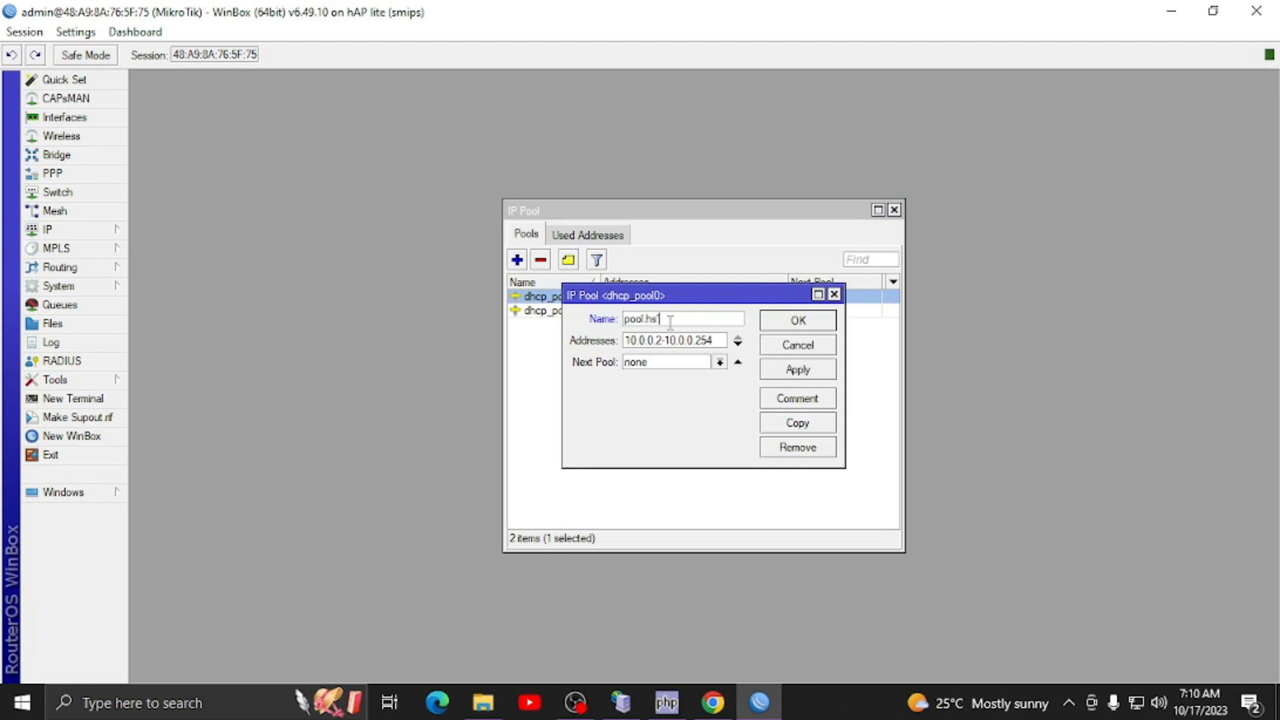
key(Return)
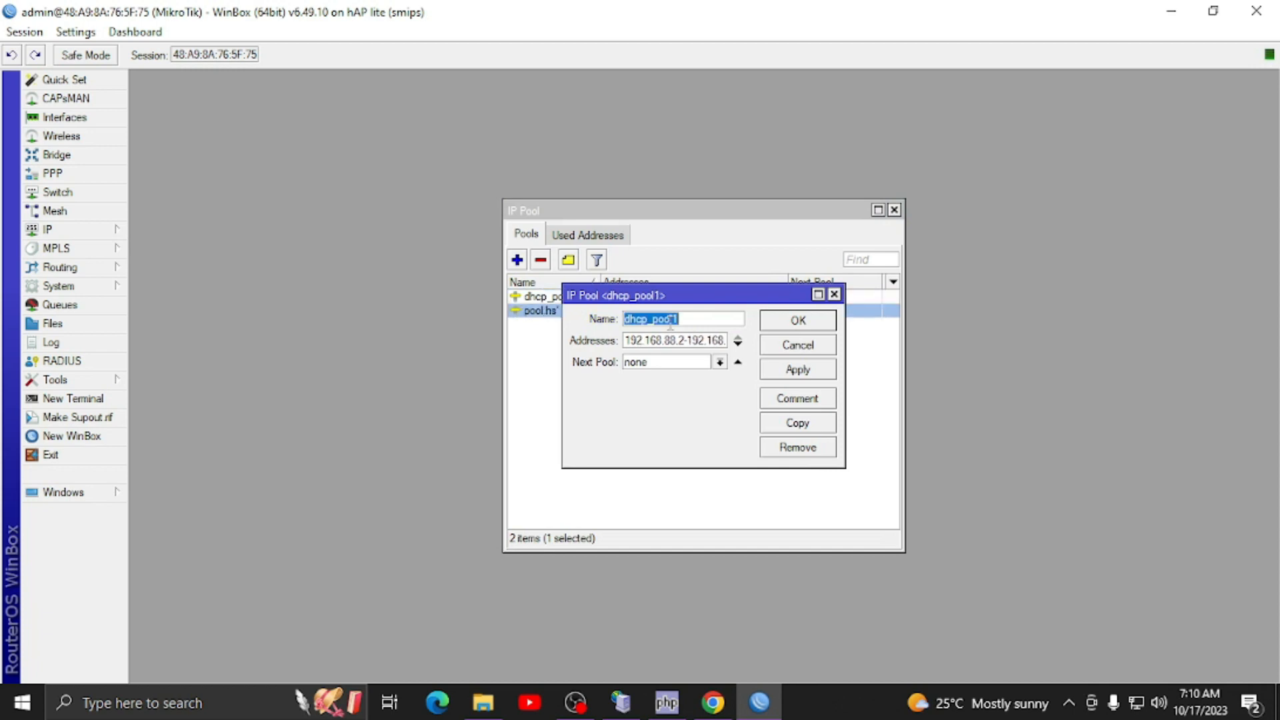
key(Escape)
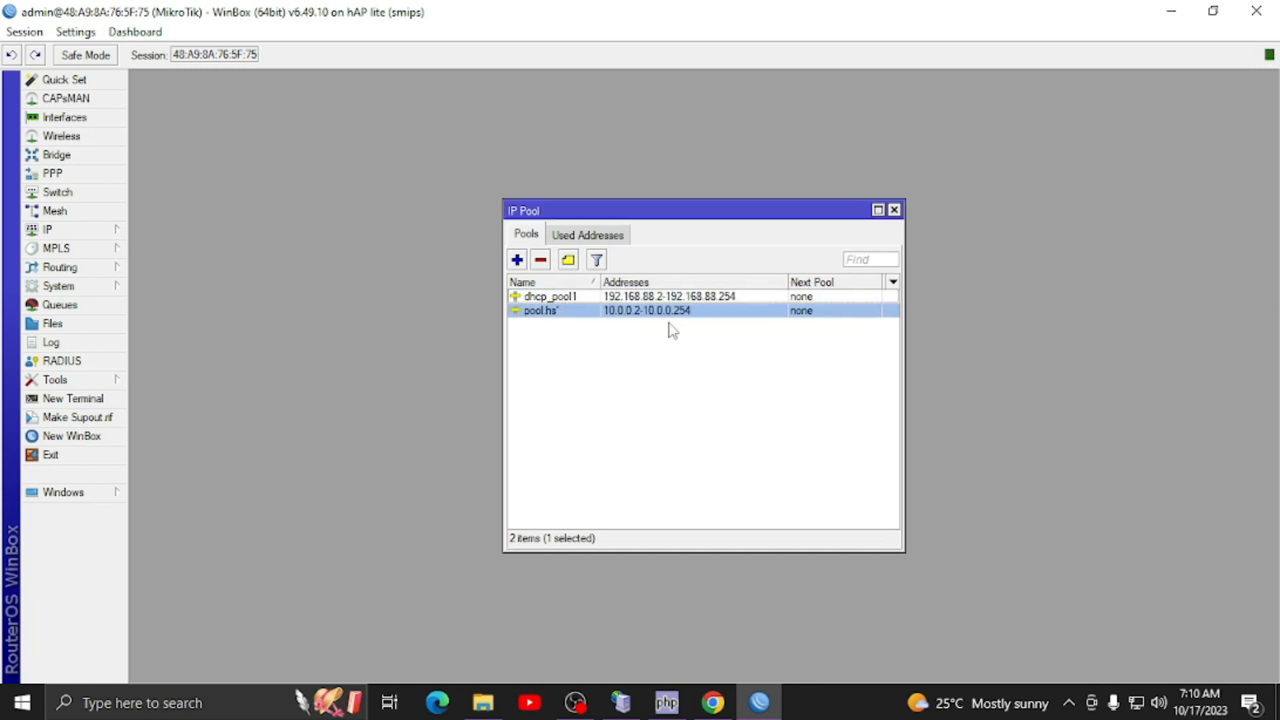
double_click(560, 311)
click(673, 318)
key(Return)
click(894, 210)
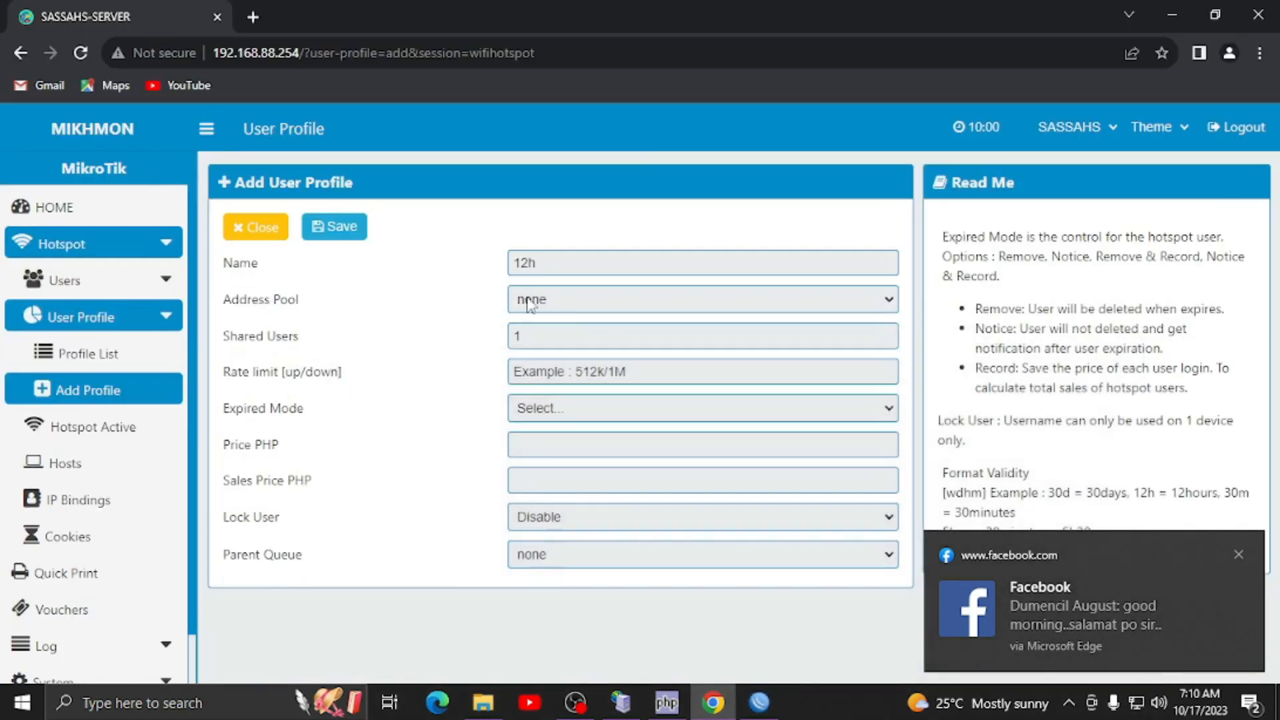
- Restart the new profile form and assign it address pool pool.hs and name 12h
click(551, 300)
click(431, 321)
click(257, 227)
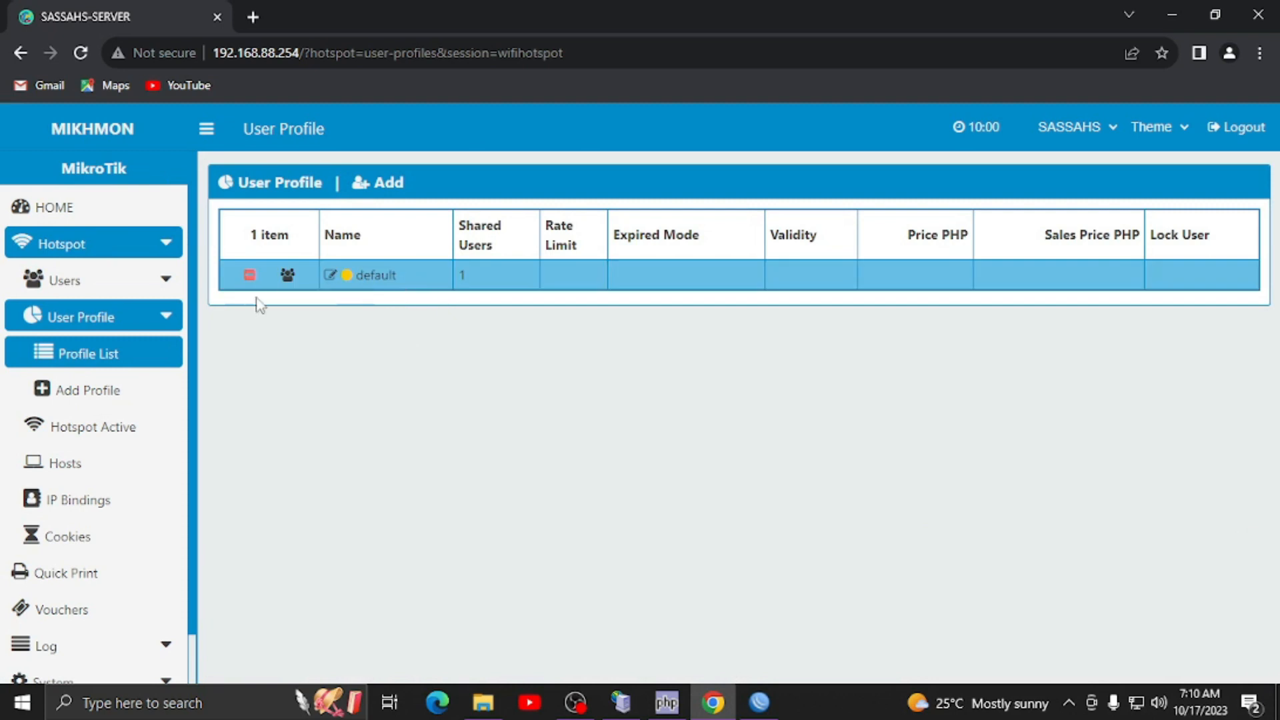
click(115, 391)
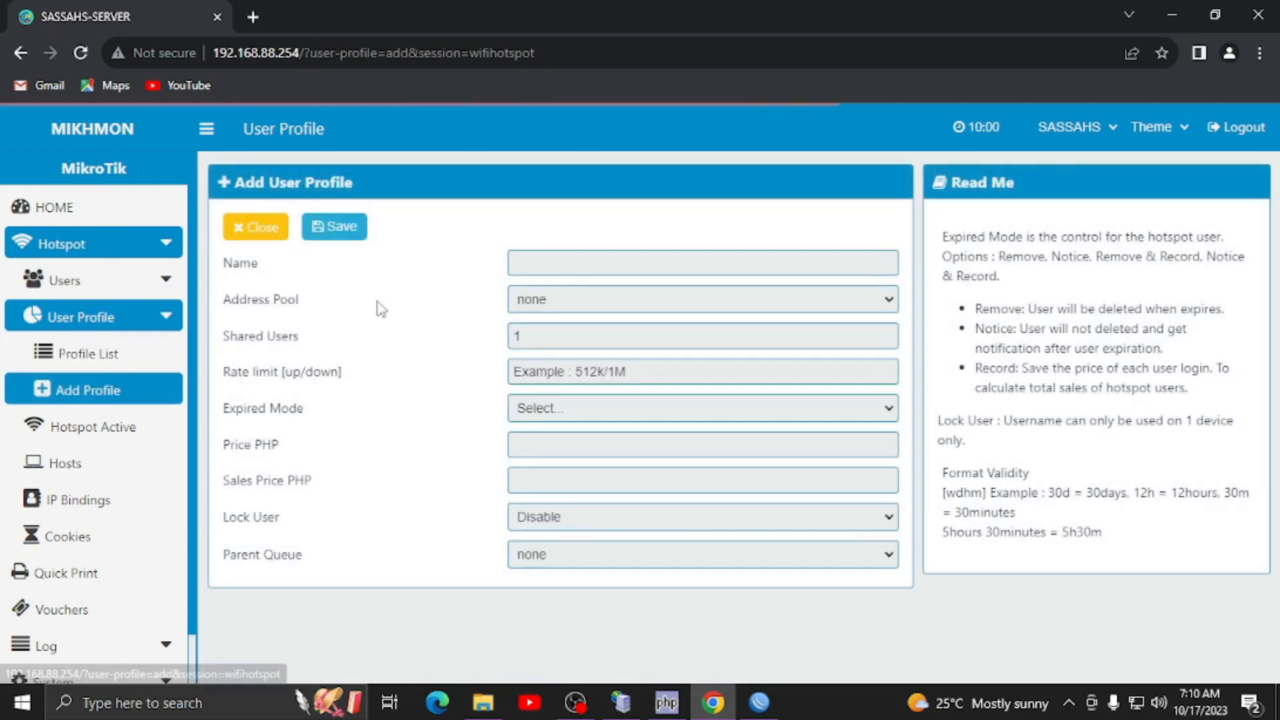
click(557, 301)
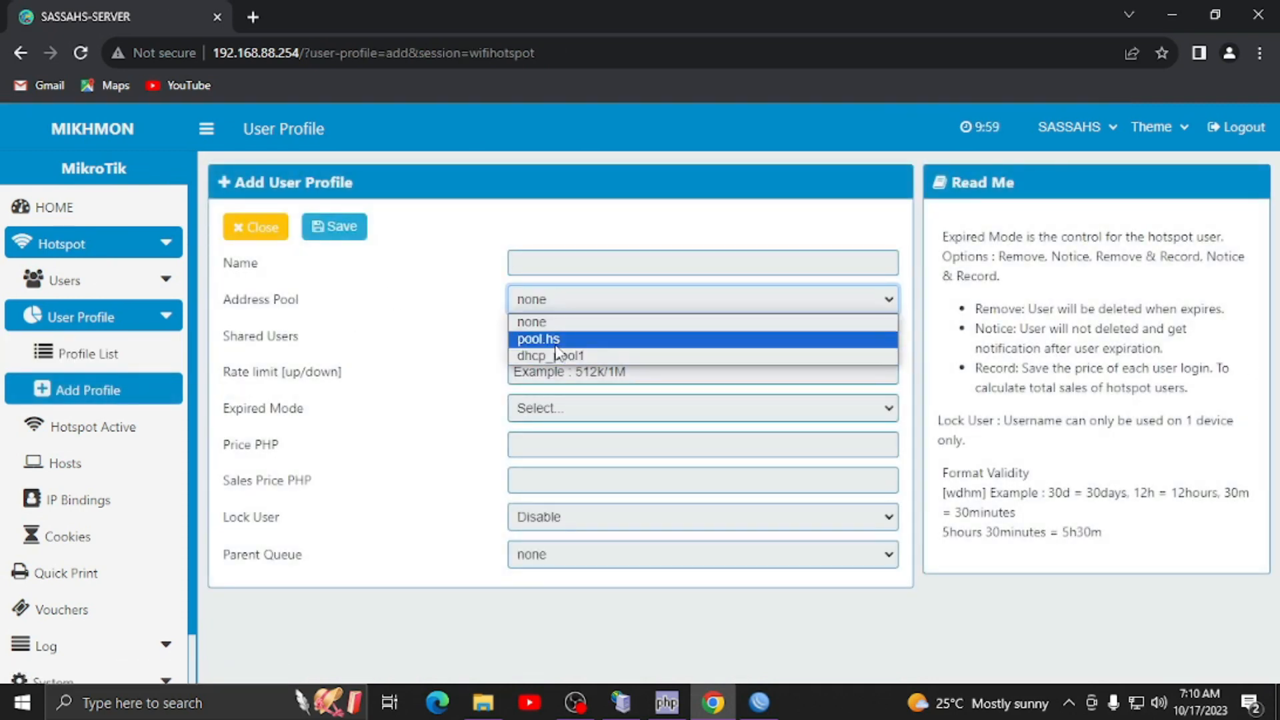
click(558, 340)
click(607, 259)
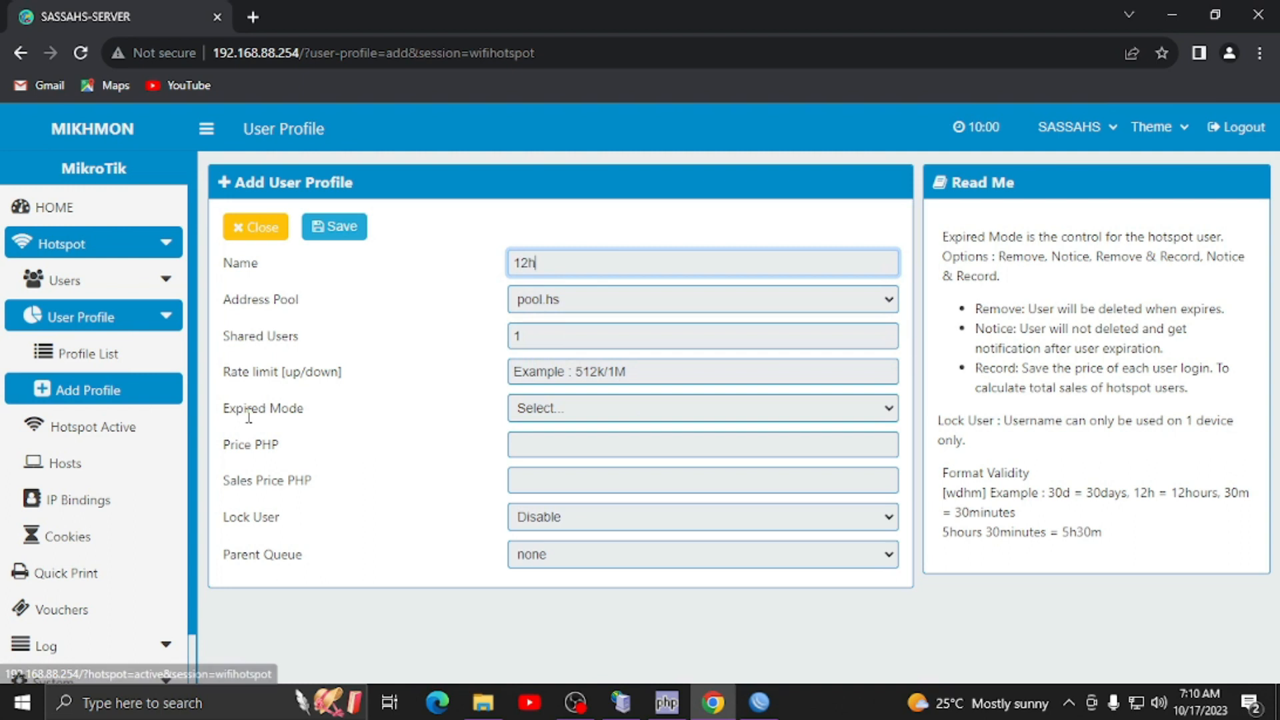
- Set Notice & Record expiry, 12h validity, price and sales price 25, and save
click(563, 416)
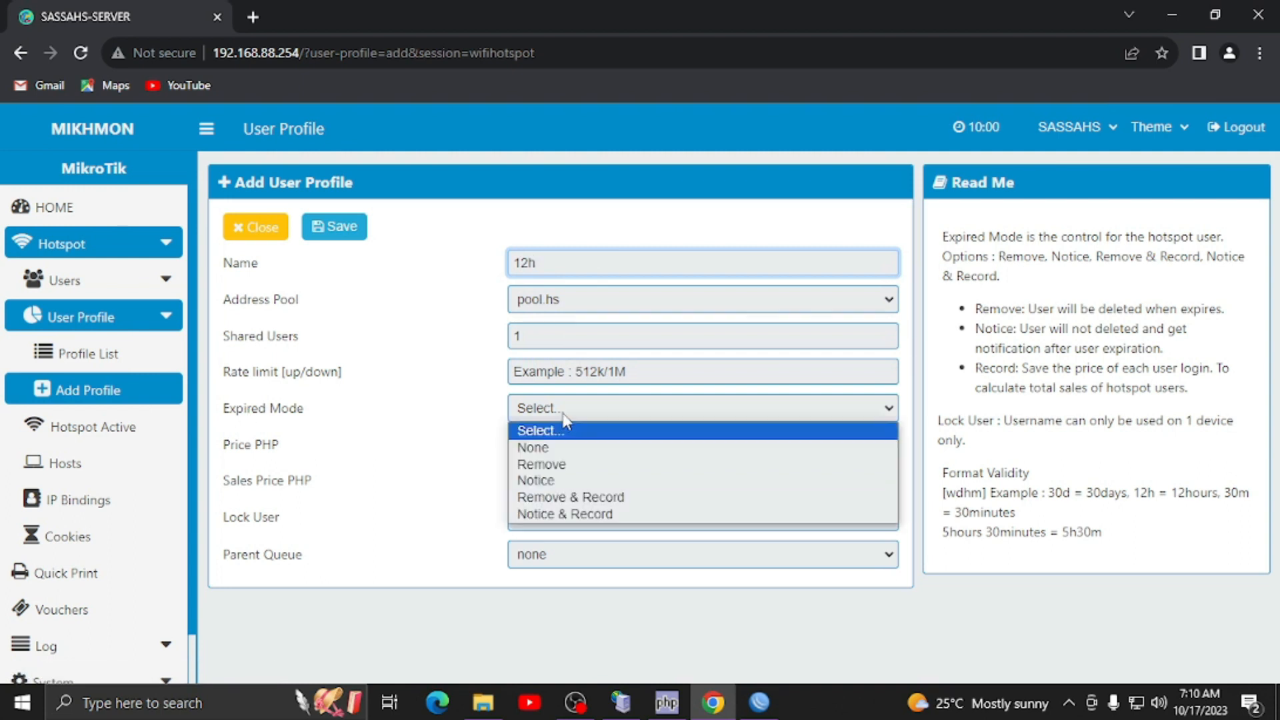
click(632, 514)
click(587, 447)
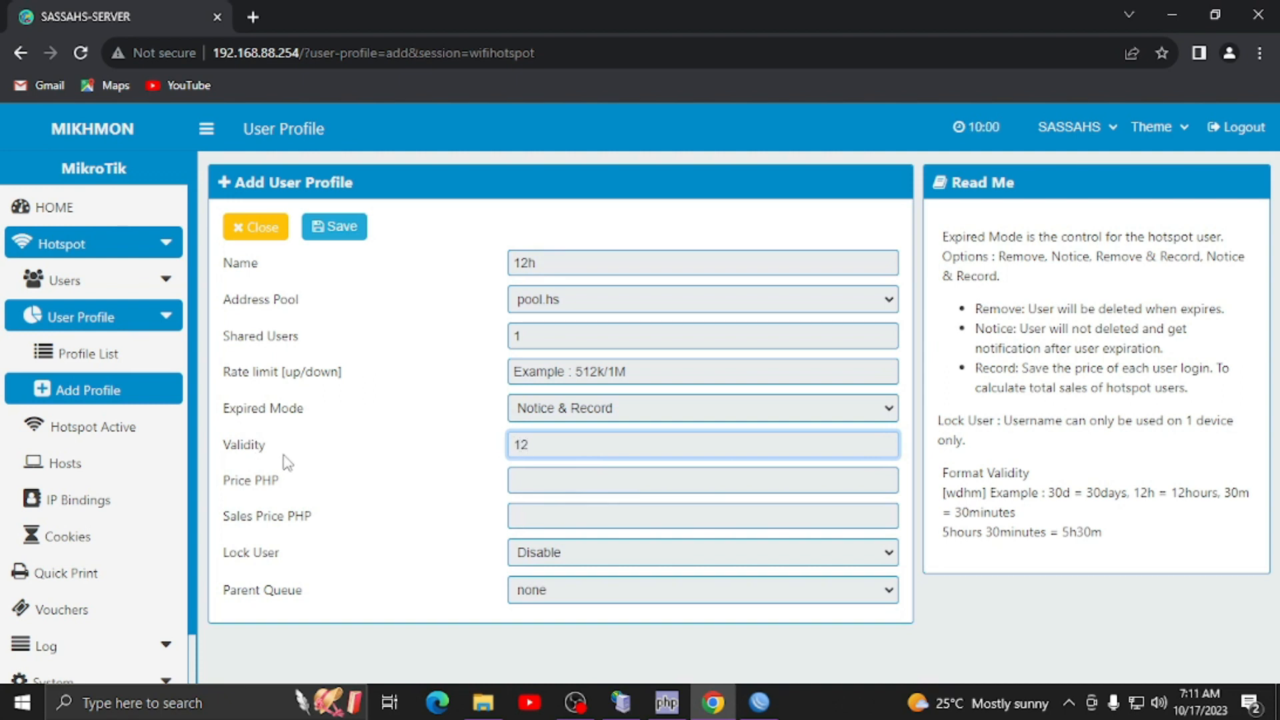
click(550, 491)
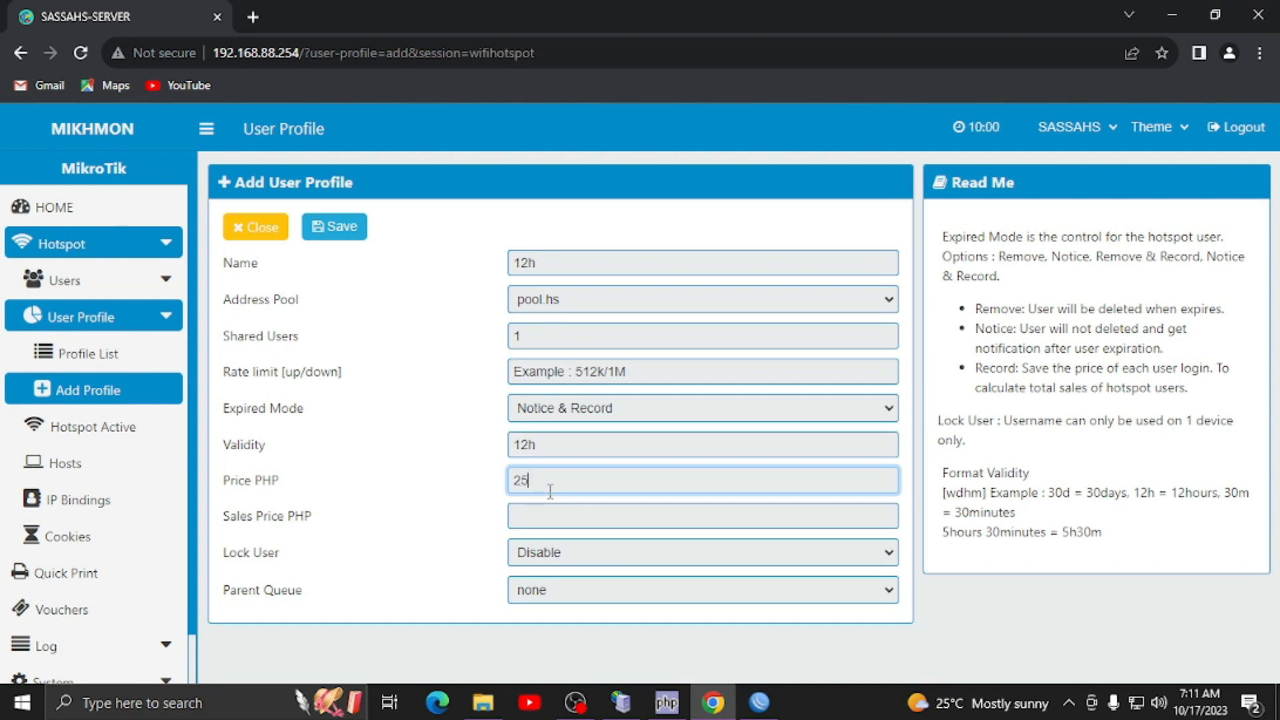
click(540, 522)
text(25)
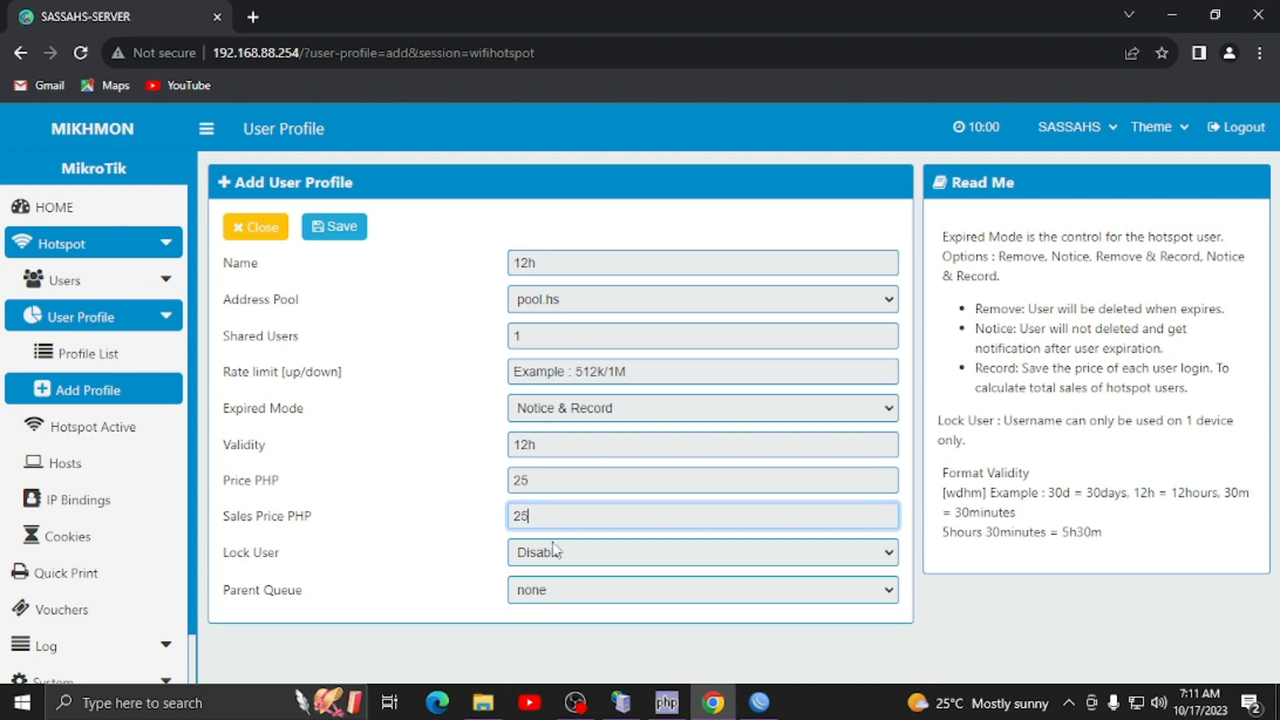
click(334, 238)
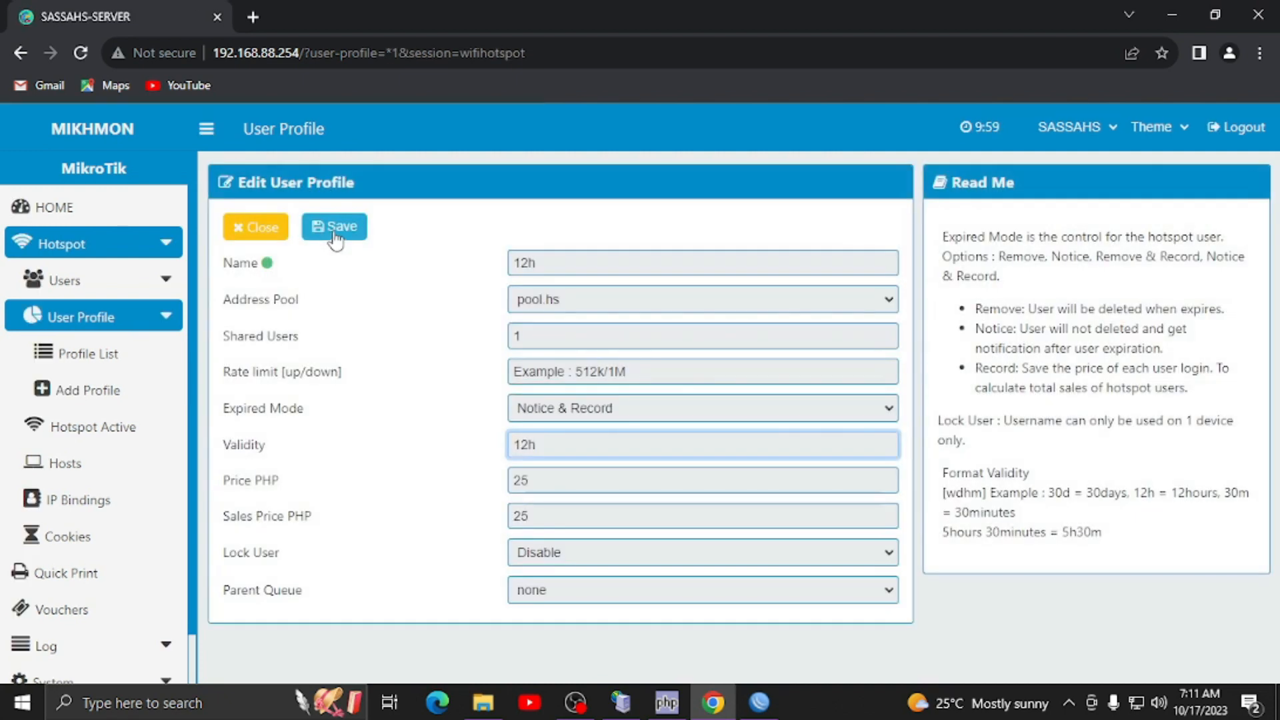
click(270, 232)
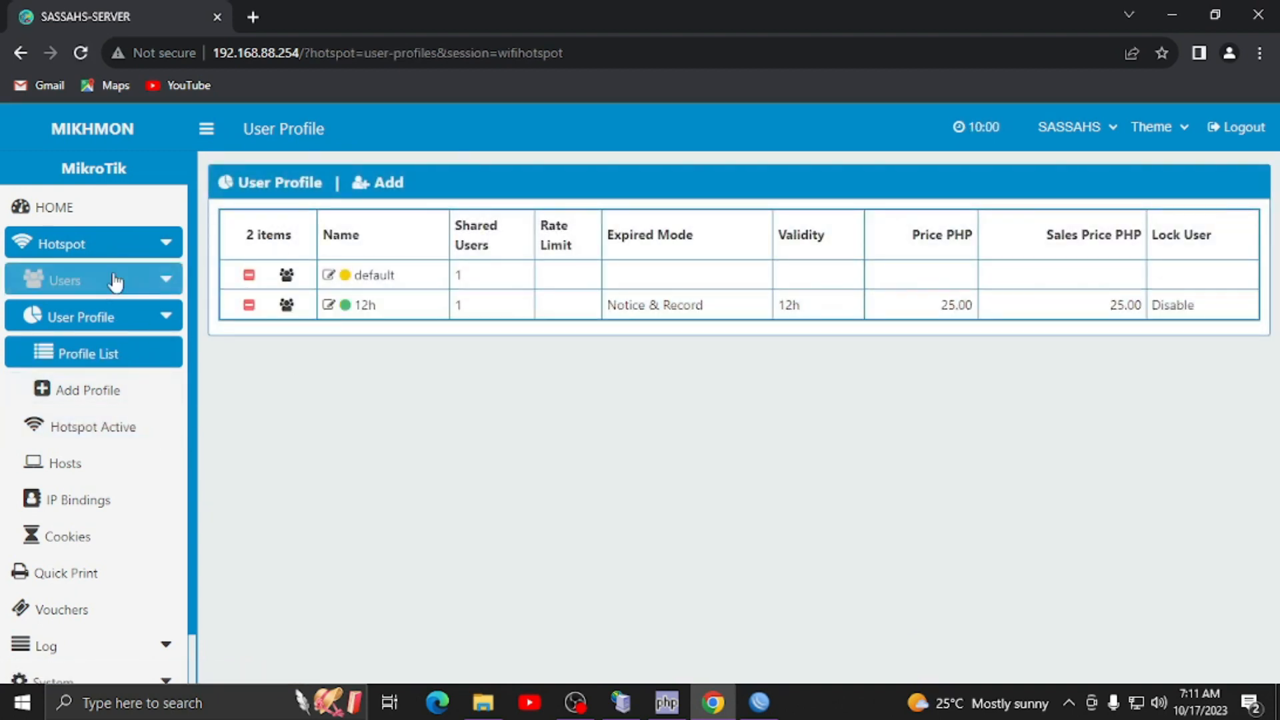
click(167, 285)
- Set the voucher generator to Username = Password with 3-character names
click(175, 395)
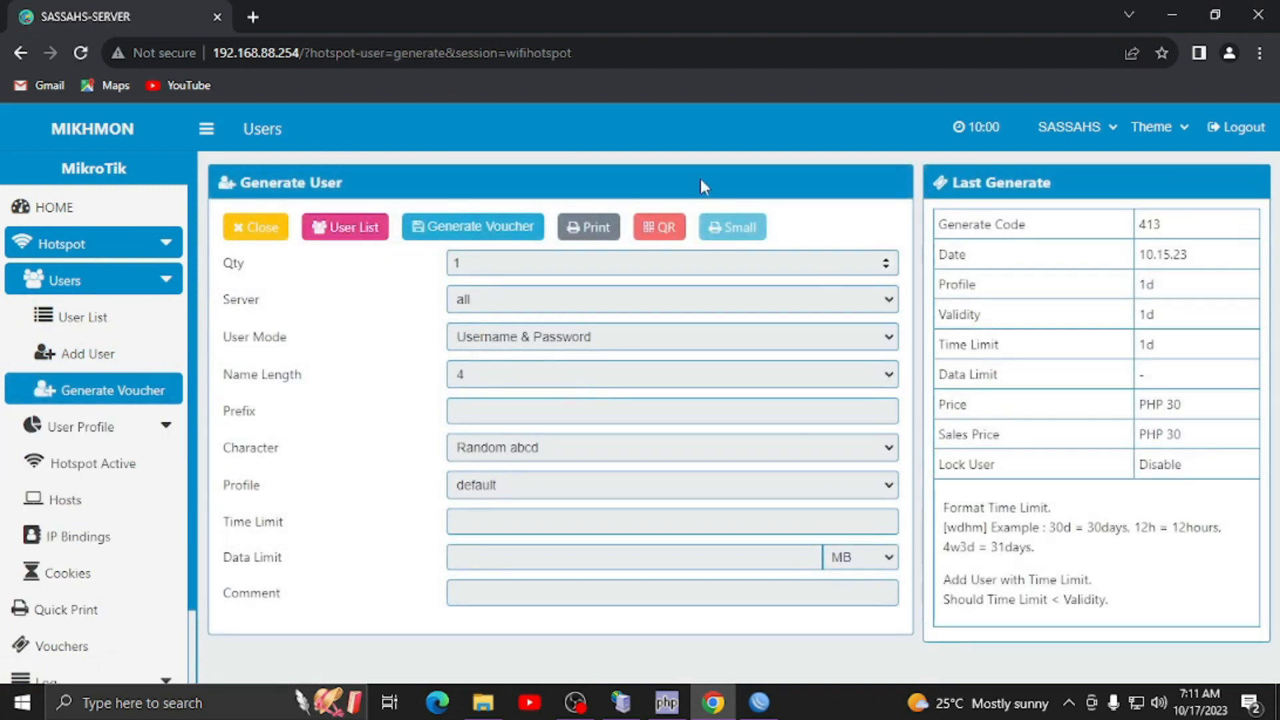
click(456, 263)
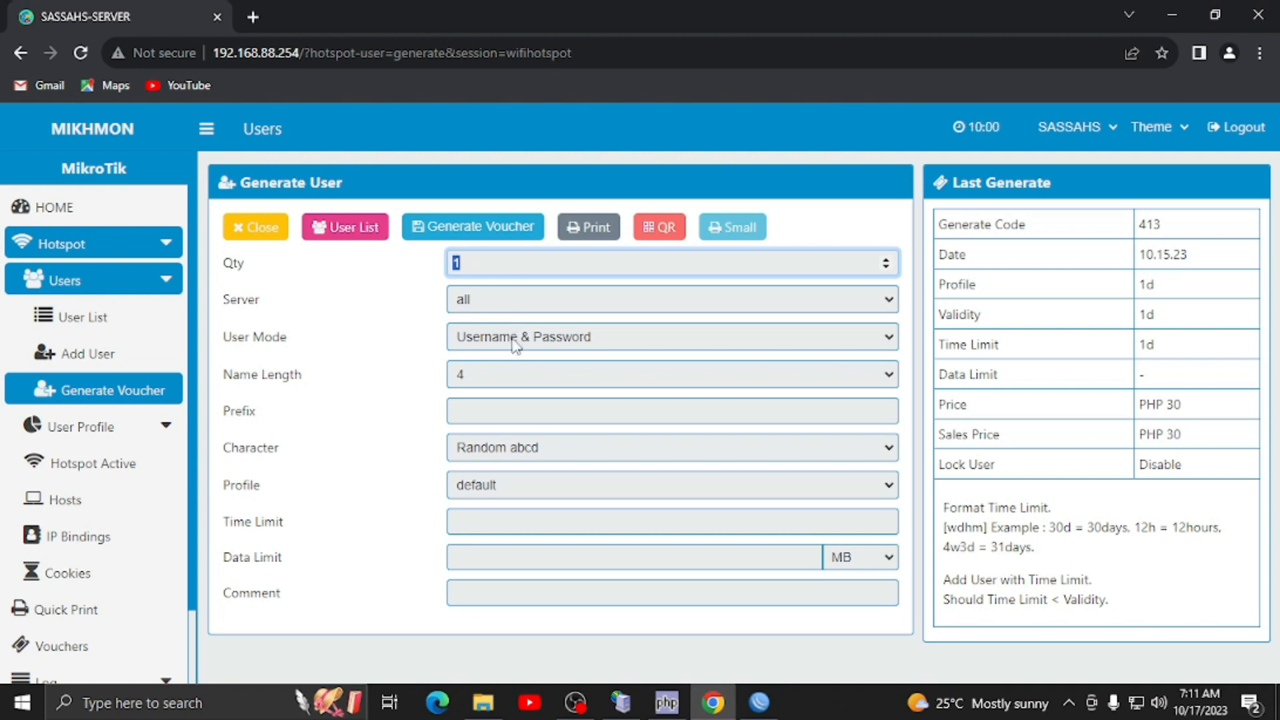
click(562, 341)
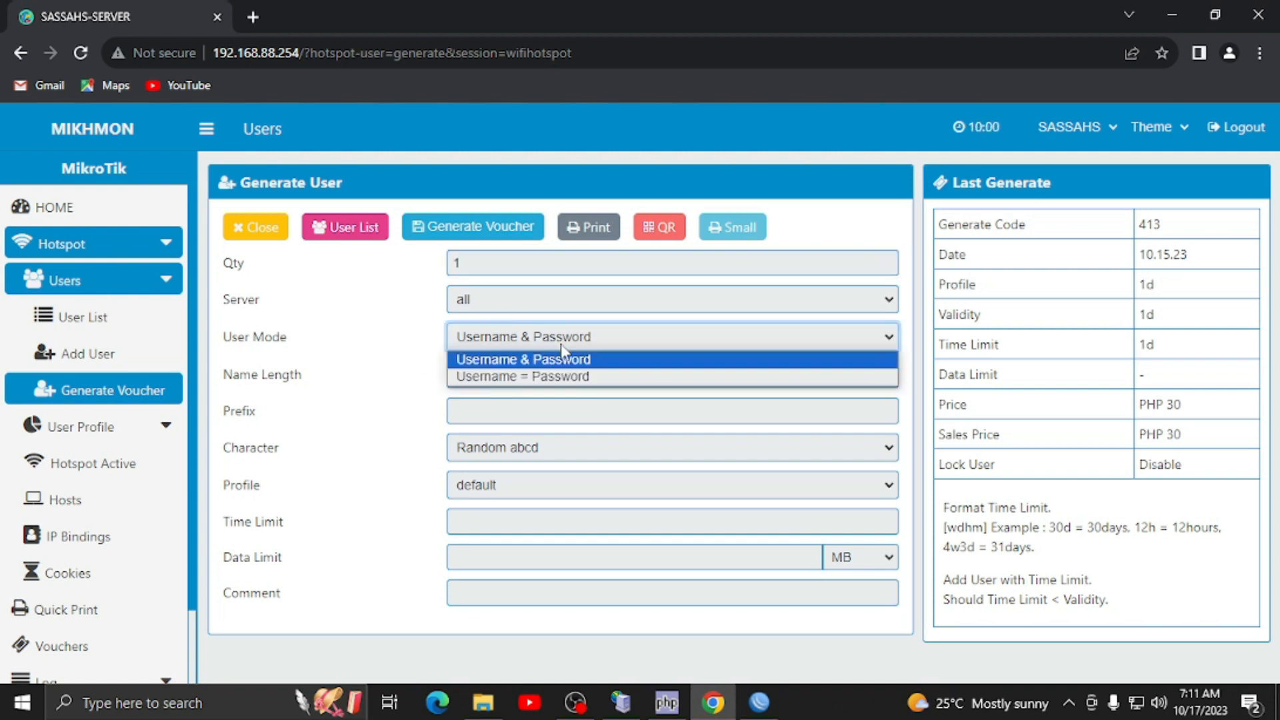
click(542, 381)
click(543, 382)
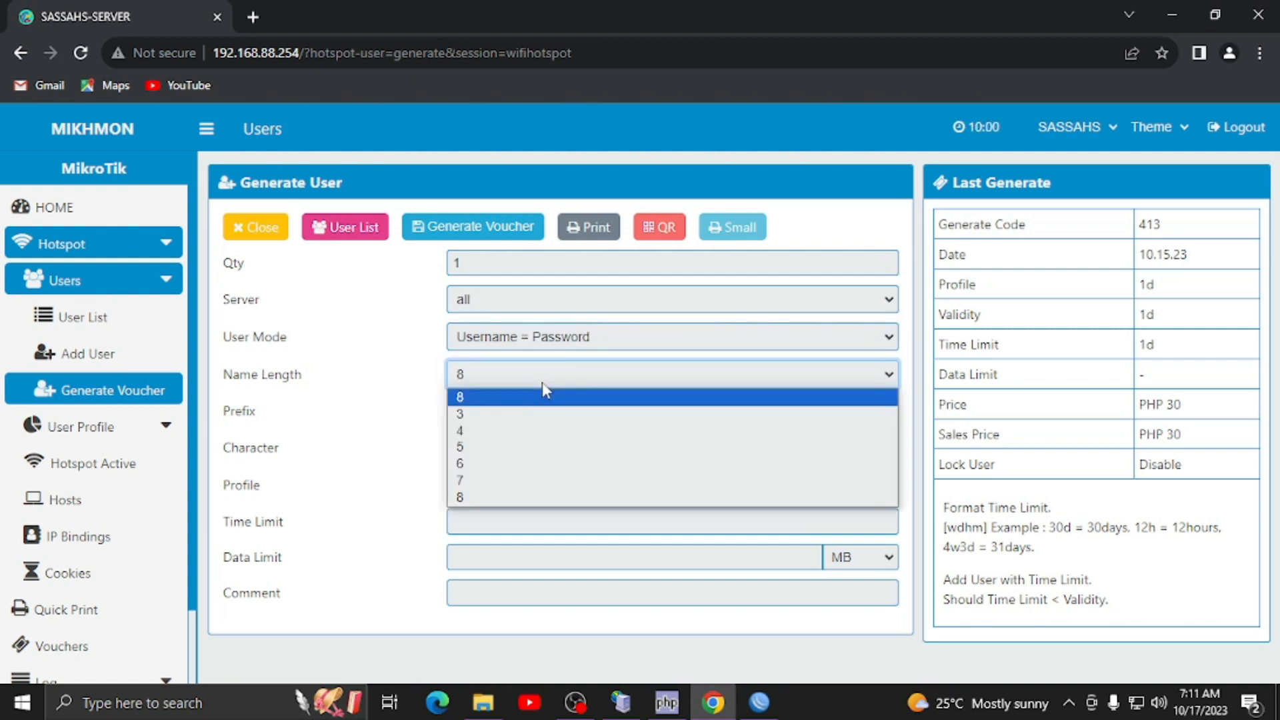
click(473, 415)
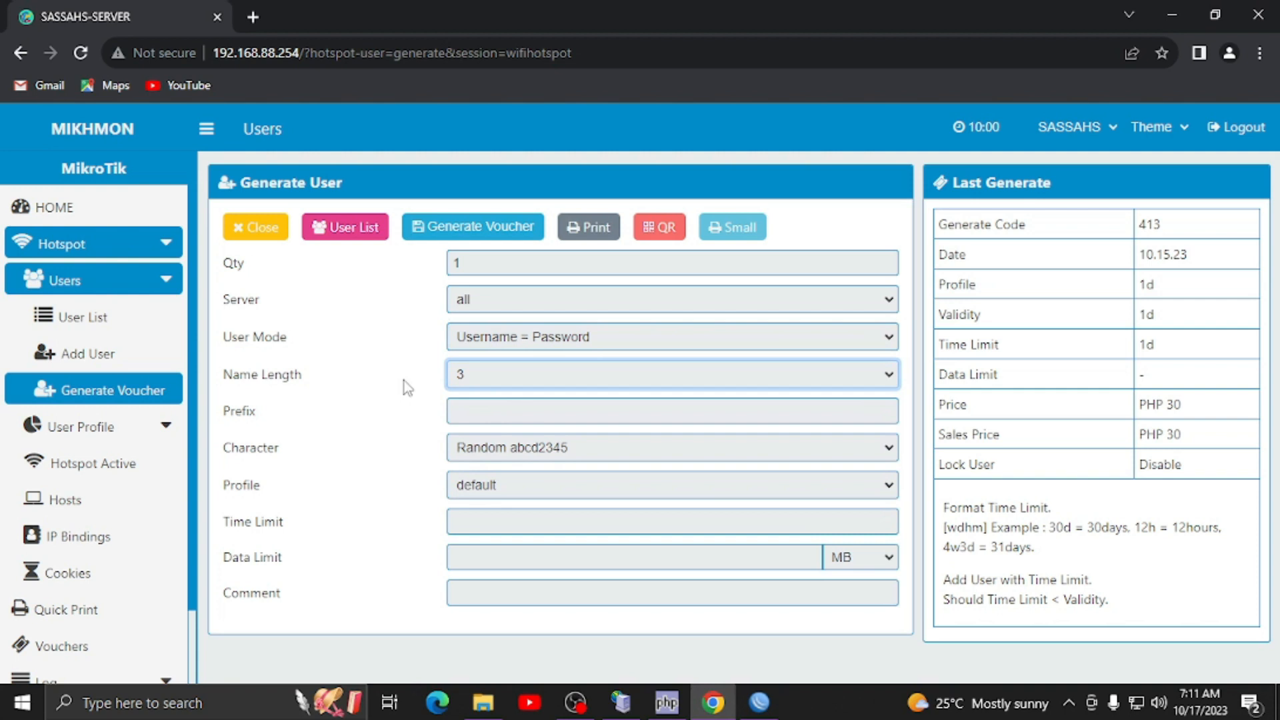
- Add a 'P' name prefix, choose the 12h profile and begin a 12h time limit
click(499, 412)
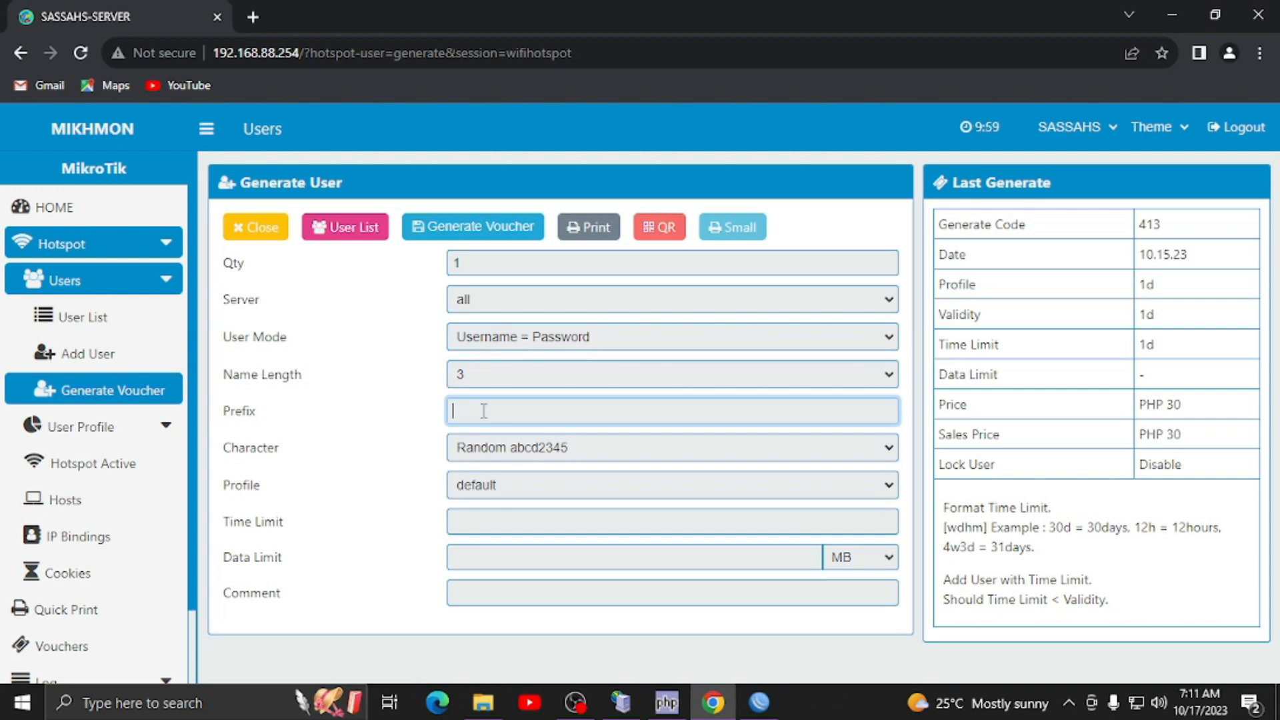
text(P)
click(381, 498)
click(493, 492)
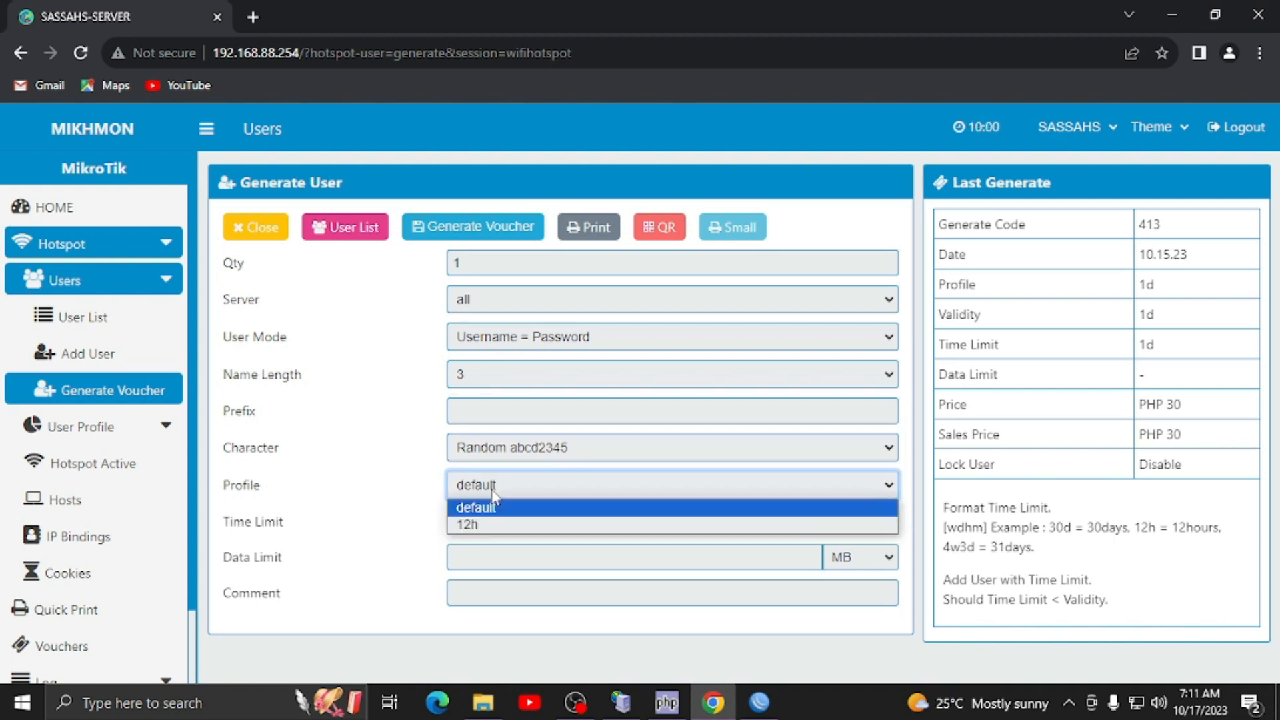
click(481, 526)
click(481, 524)
text(12h)
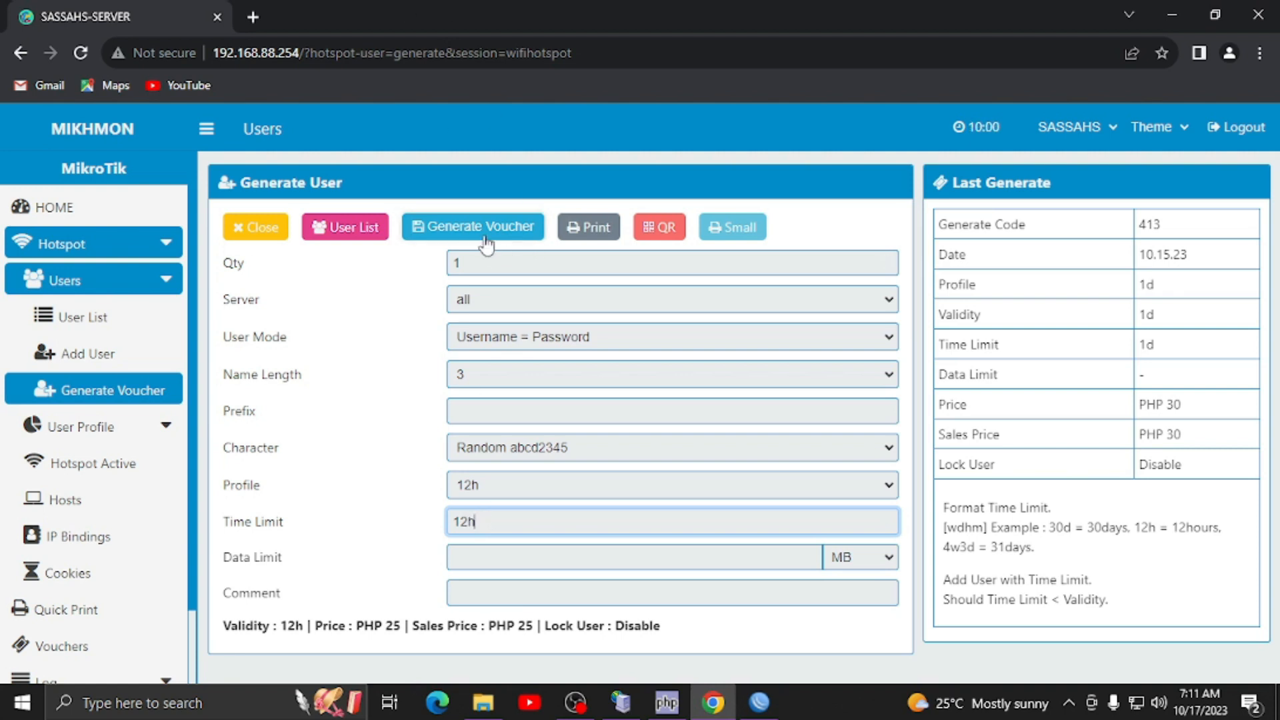
- Generate one 12h-profile voucher, review its Edit User form, and return to the user list
click(487, 237)
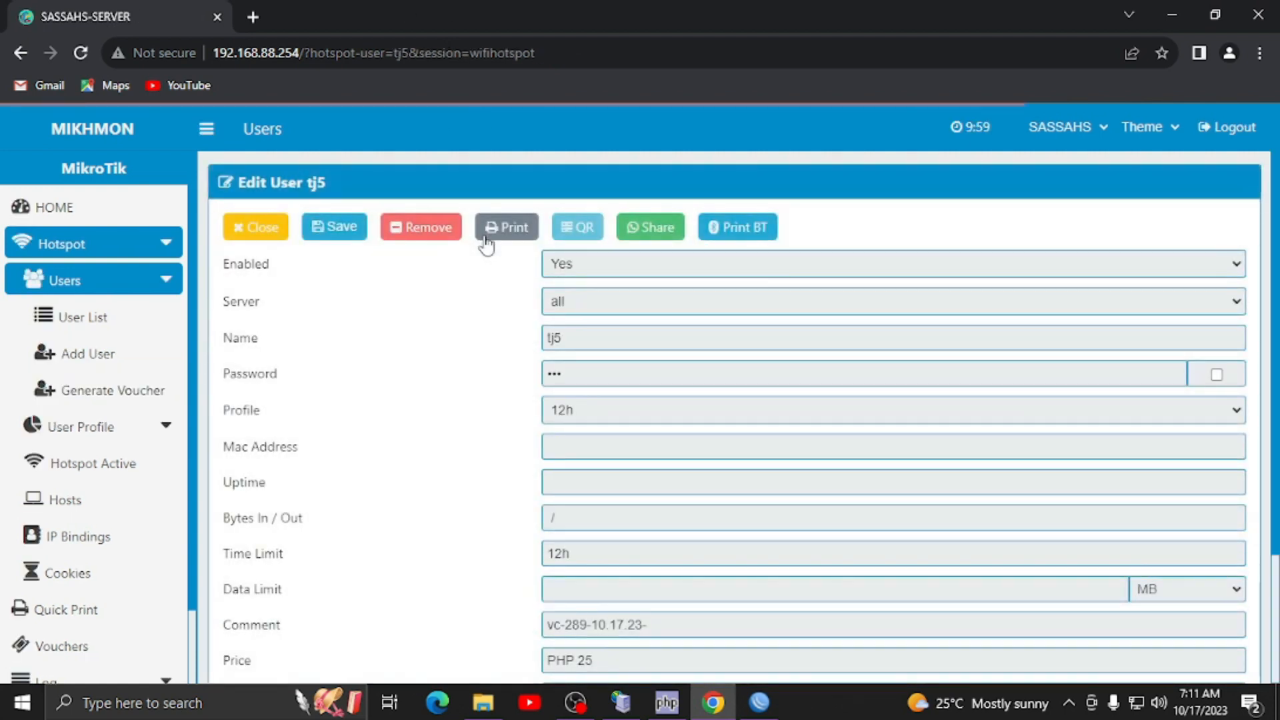
drag(572, 338, 539, 348)
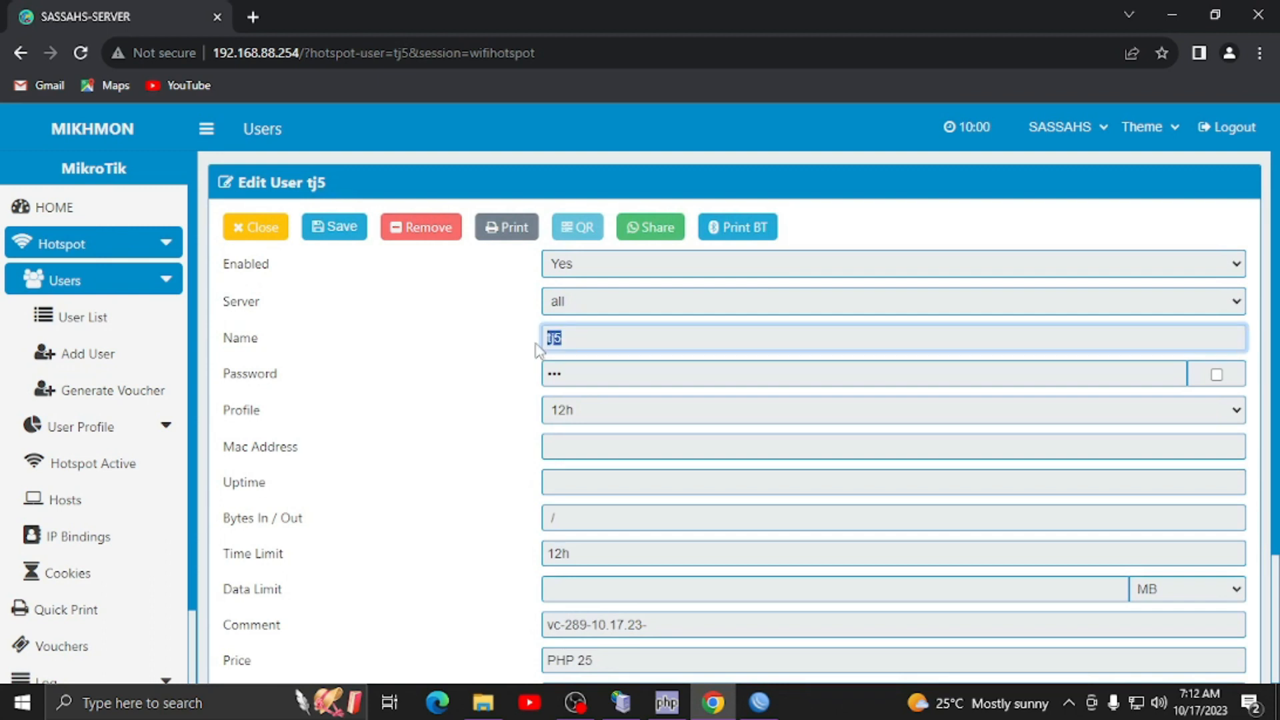
click(260, 242)
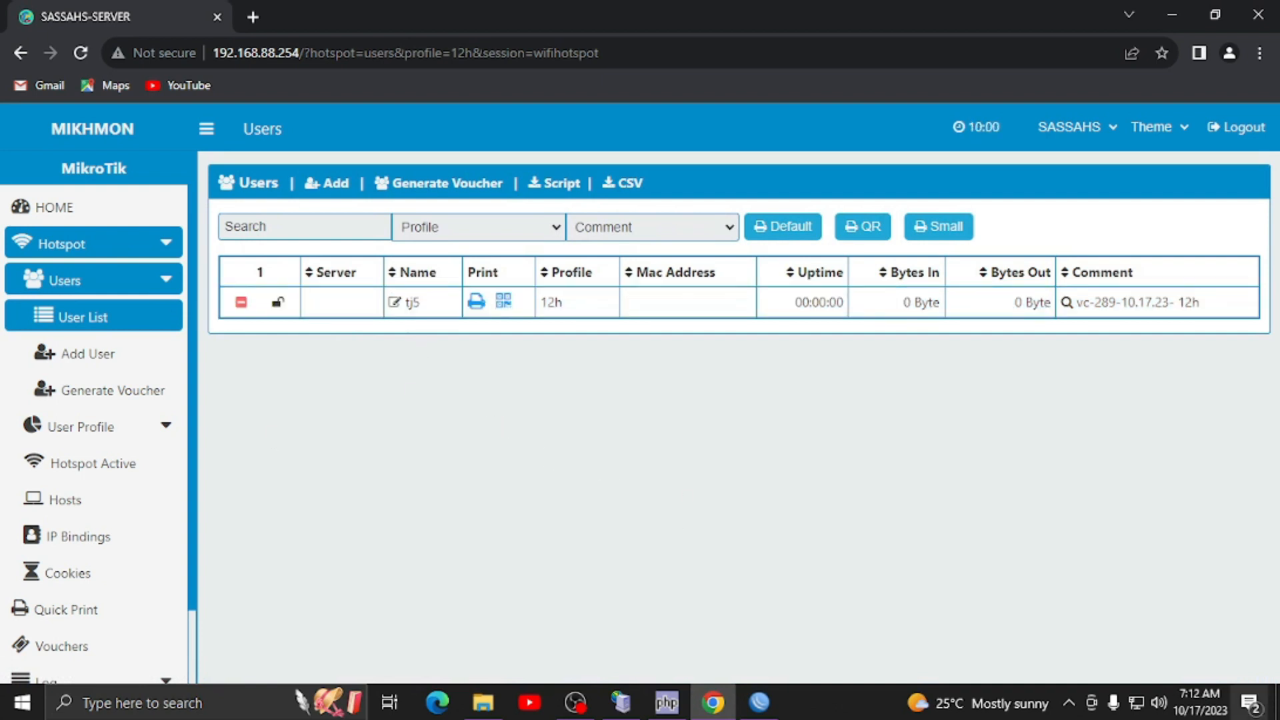
- Compare the WIFI HOTSPOT network with the wlan1 SSID in WinBox's Wireless settings
click(1138, 714)
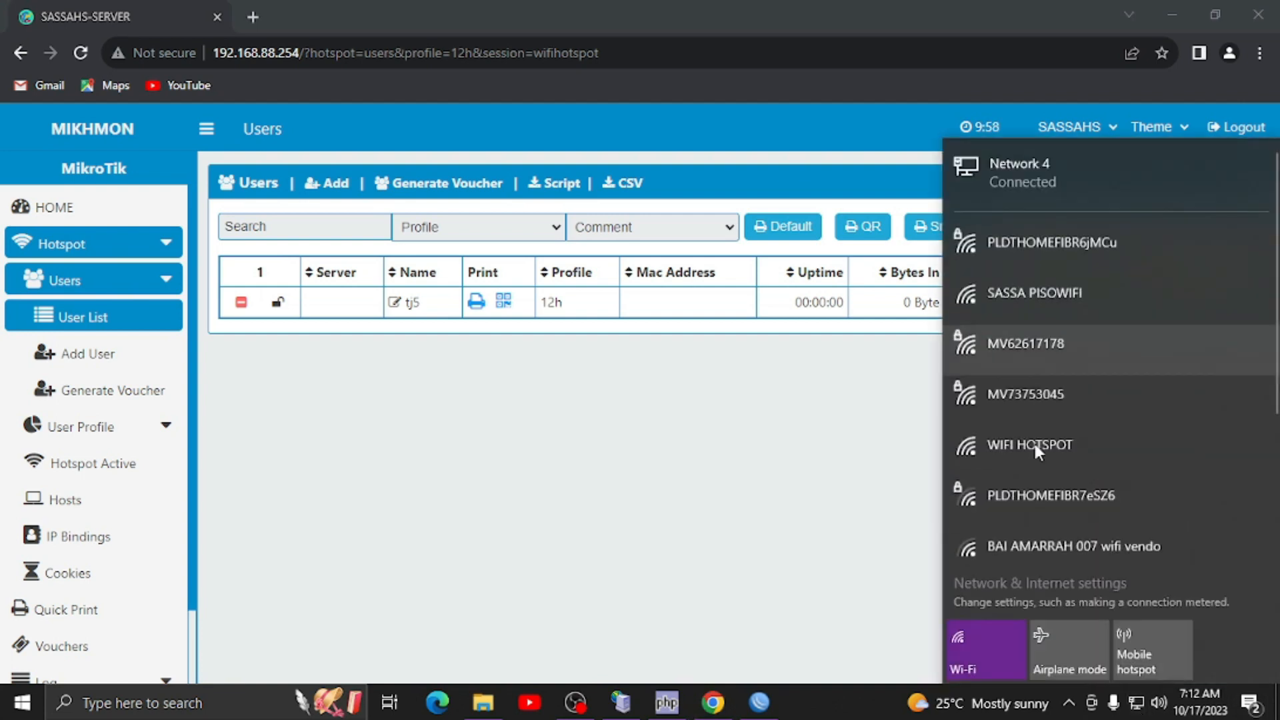
click(1003, 444)
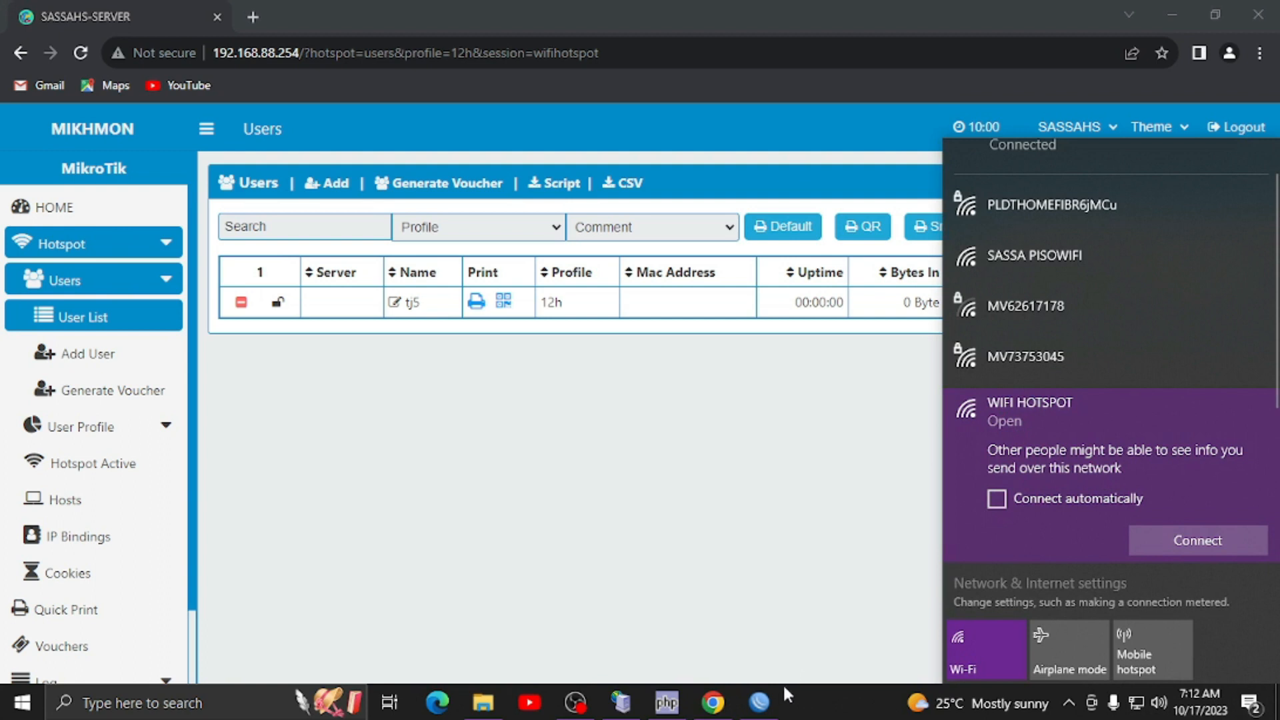
click(763, 700)
click(81, 142)
click(257, 237)
click(190, 237)
double_click(287, 296)
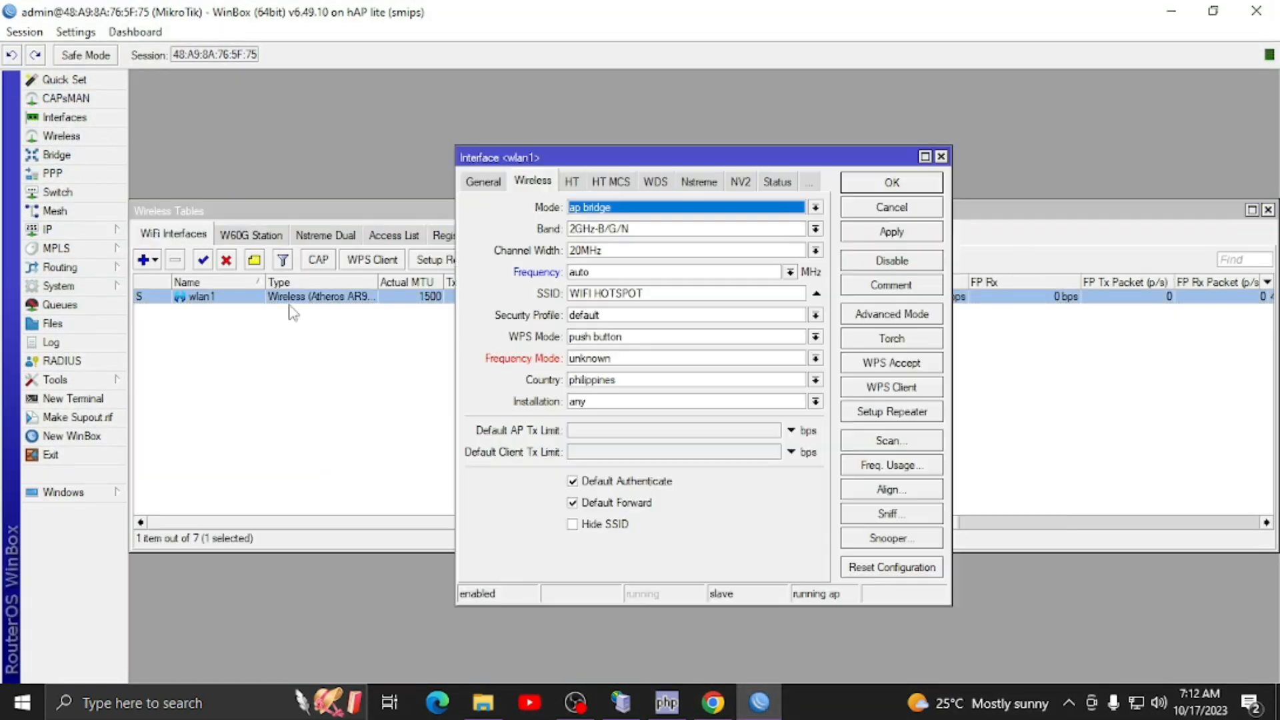
click(891, 183)
click(760, 702)
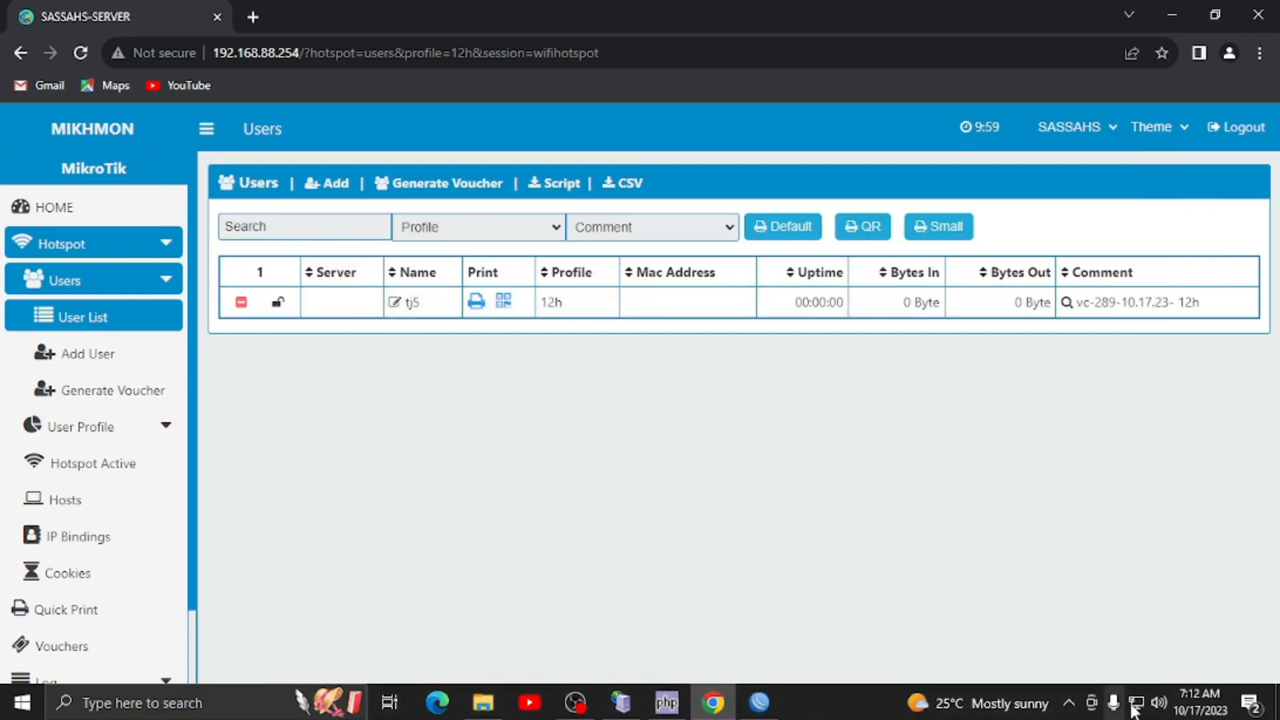
- Connect the PC to the open WIFI HOTSPOT network and confirm its no-internet status
click(1135, 706)
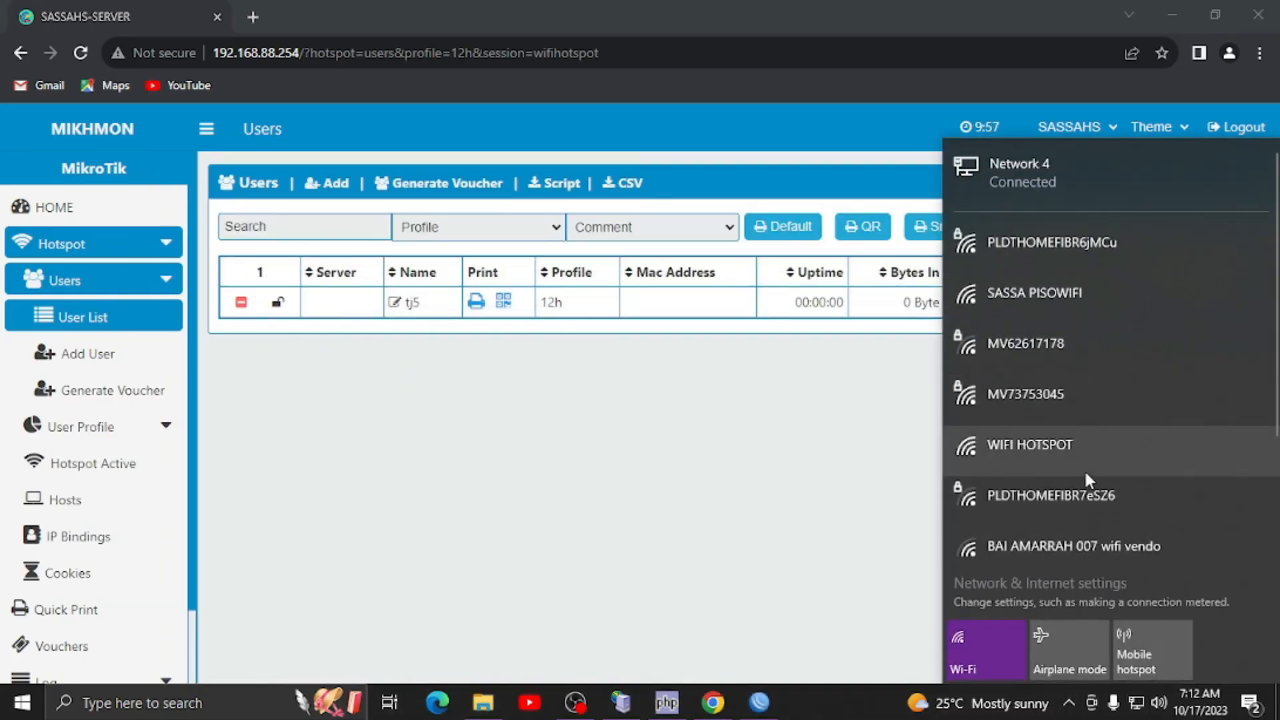
click(1067, 439)
click(1182, 531)
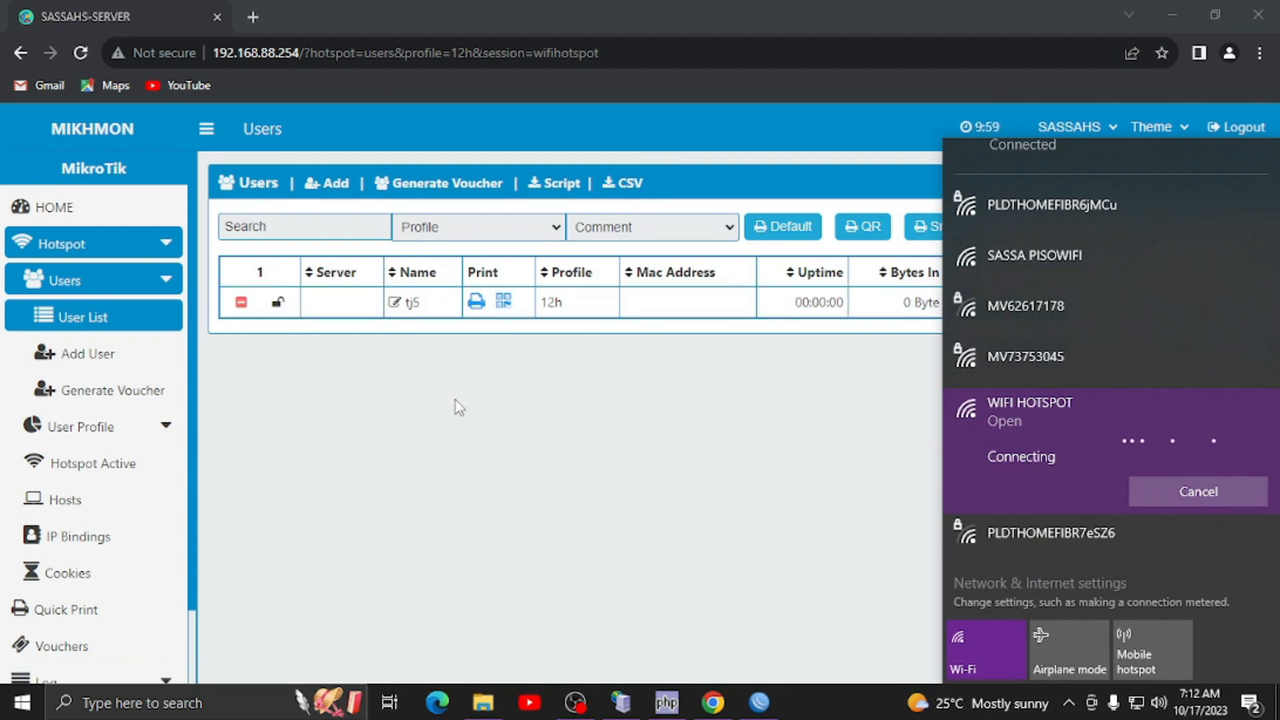
click(588, 393)
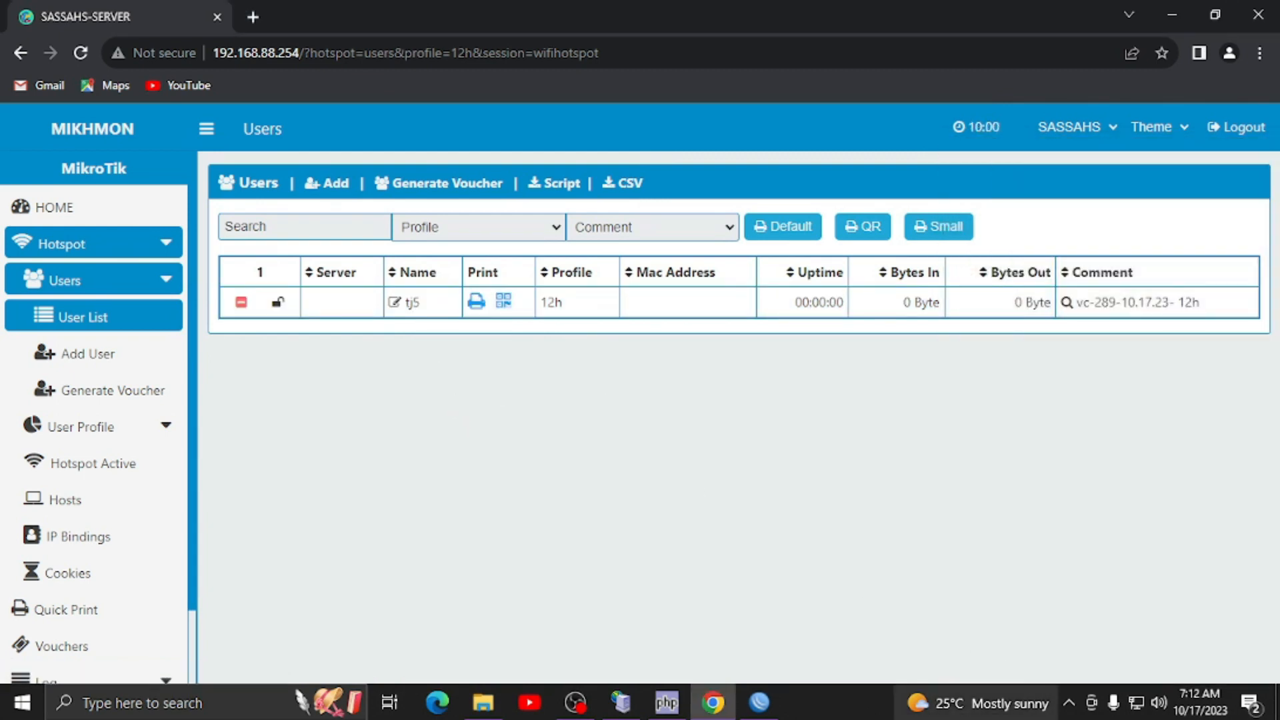
click(1137, 705)
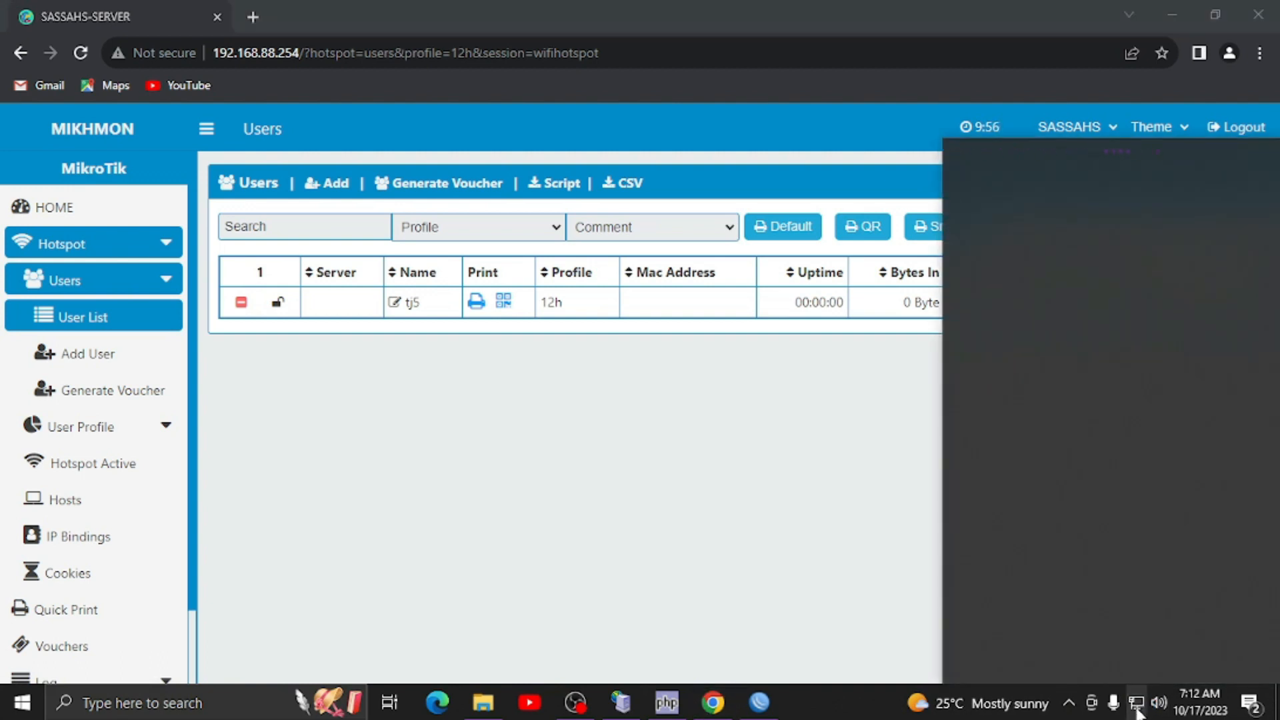
click(1136, 707)
click(1137, 708)
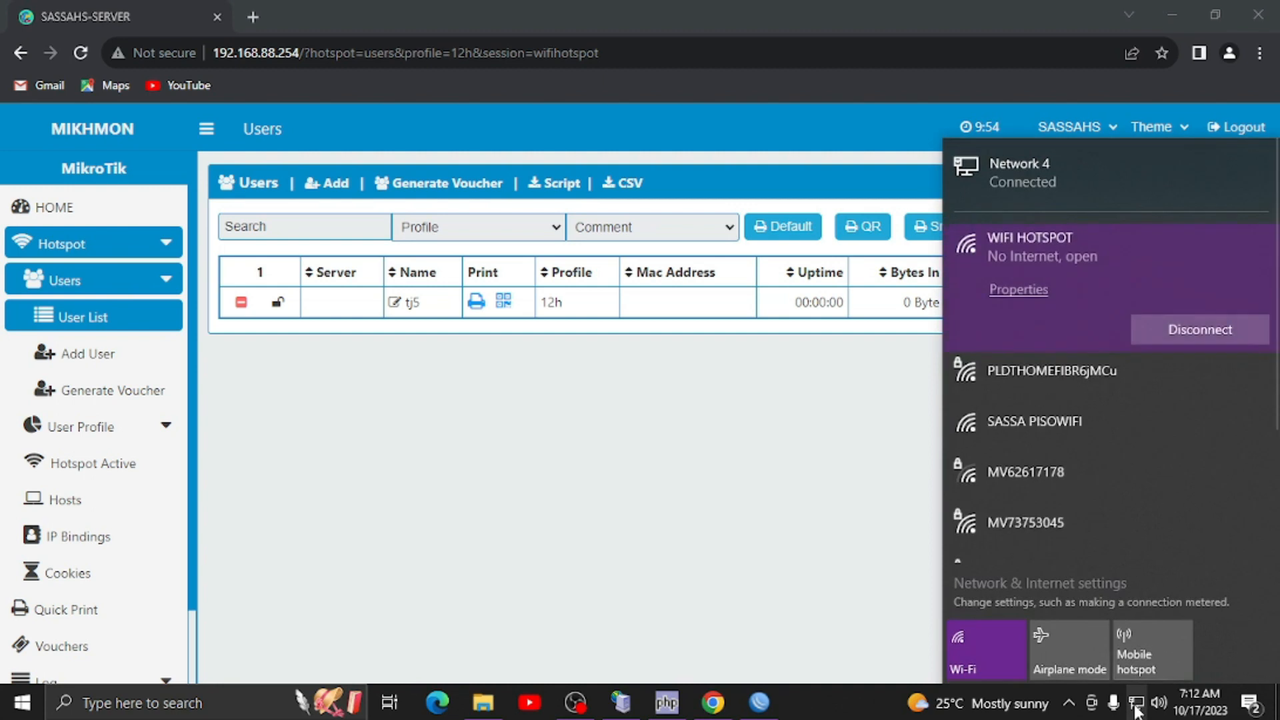
click(420, 467)
- Load the hotspot login page at 10.0.0.1 in a new browser tab
click(253, 17)
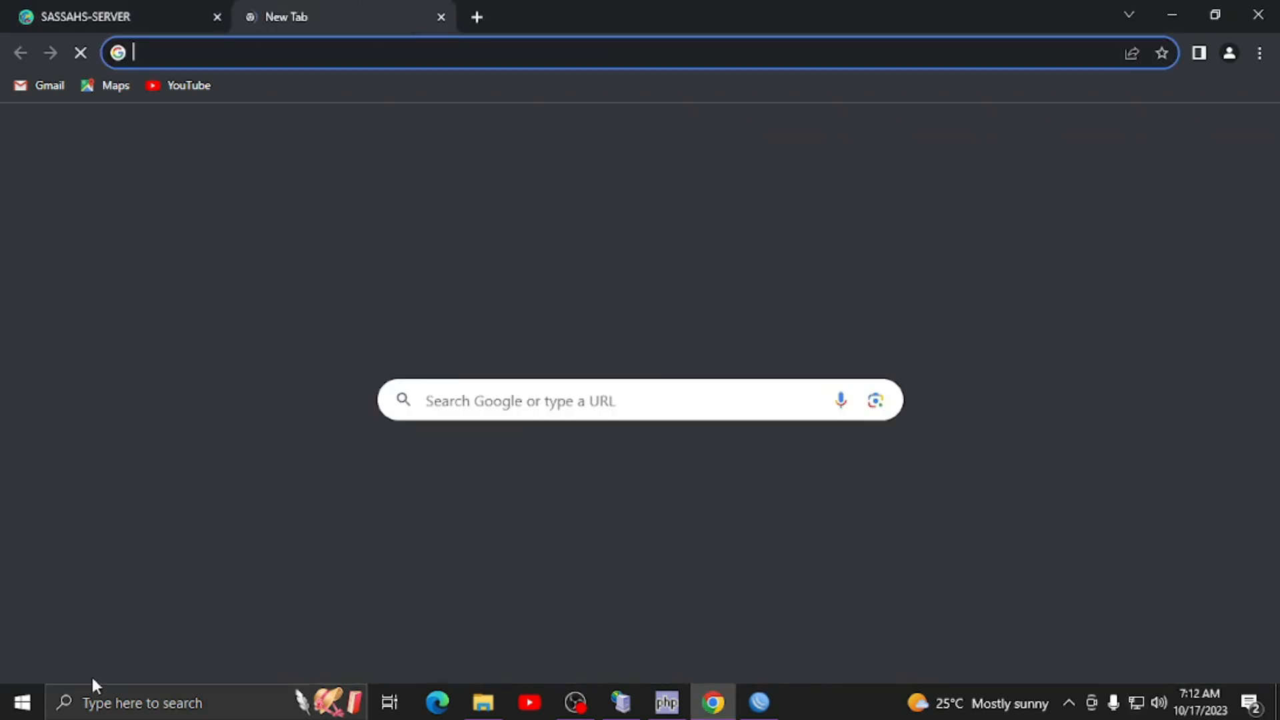
text(10.0.0.1)
right_click(4, 713)
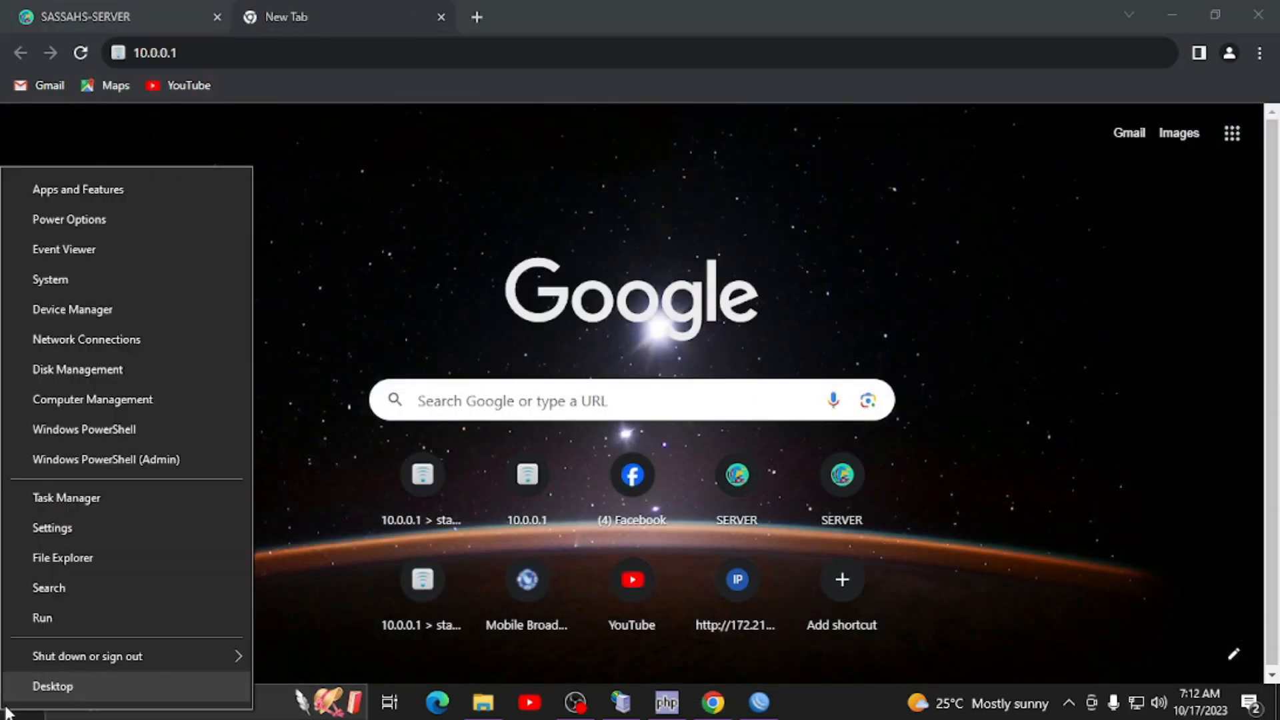
click(279, 54)
key(Return)
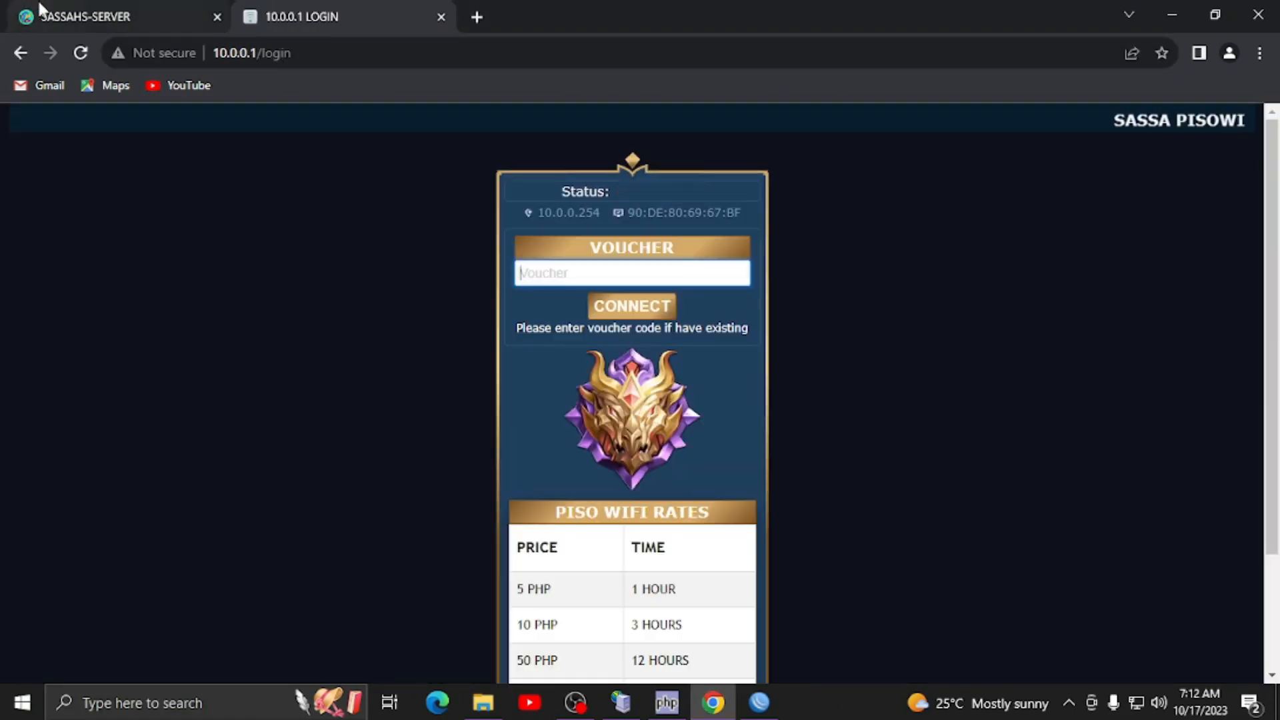
- Look up the voucher name in Mikhmon and log in to the portal with it
click(91, 8)
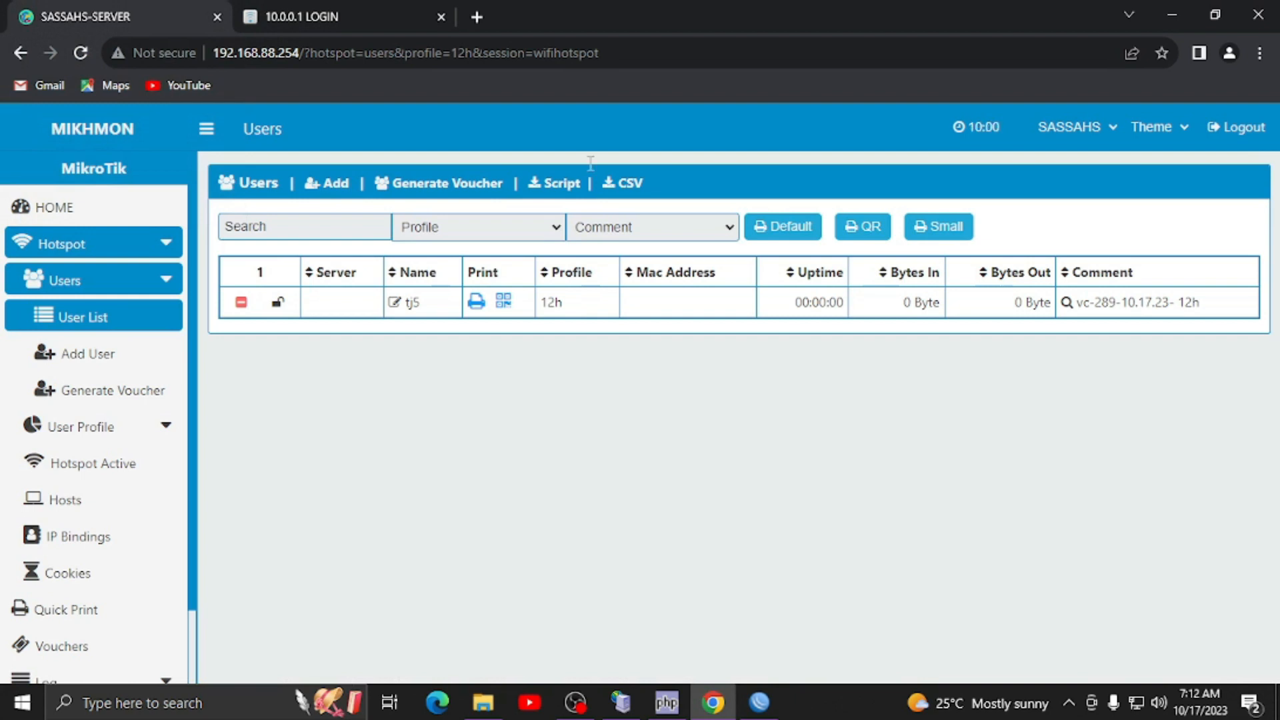
click(325, 18)
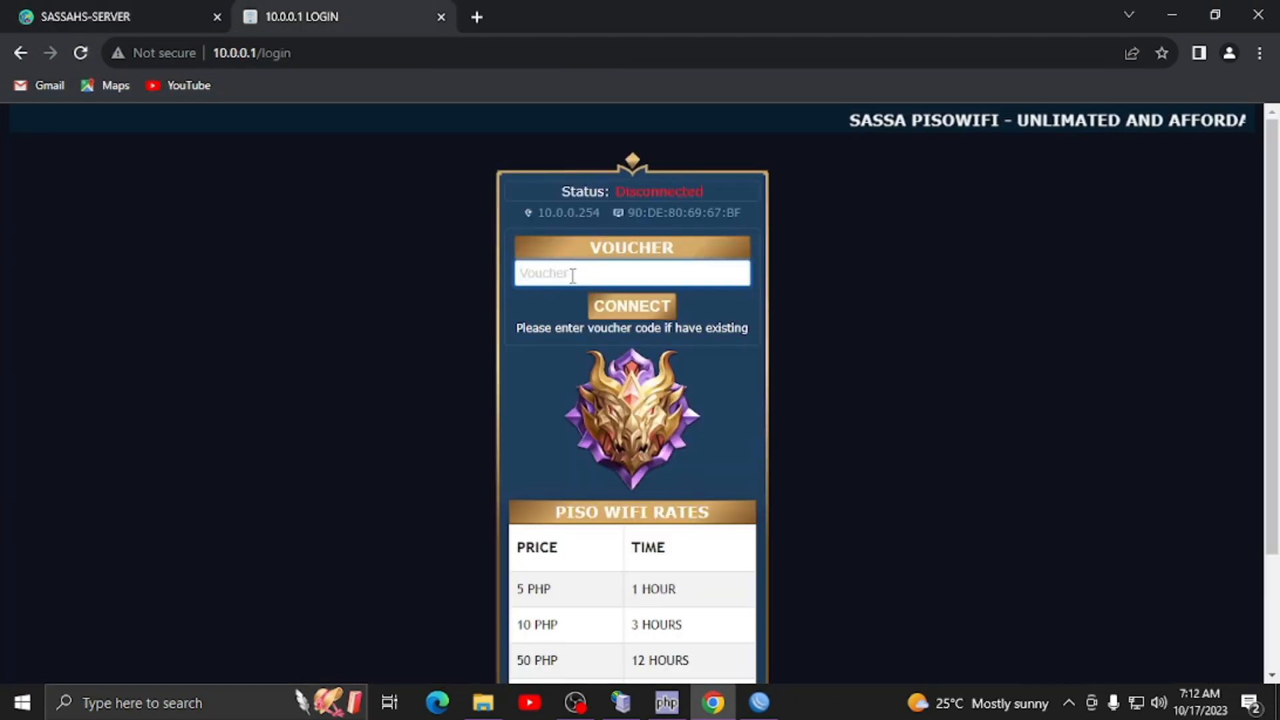
click(127, 7)
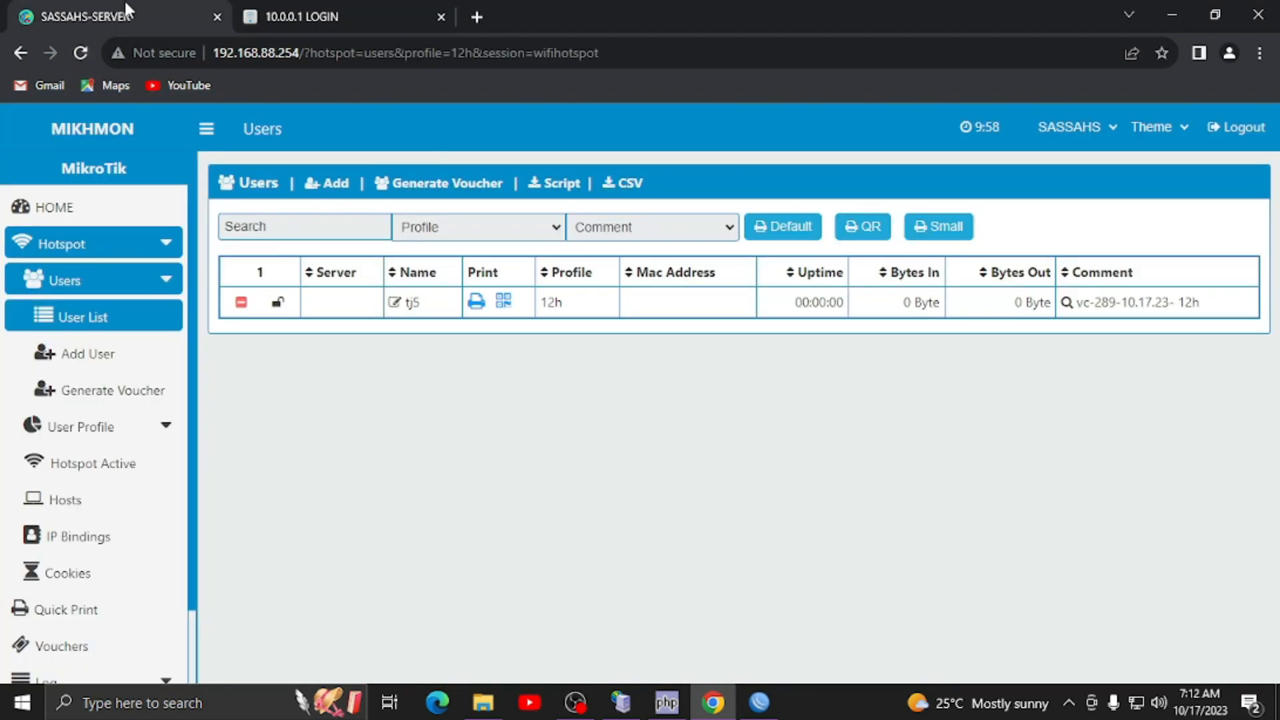
click(347, 7)
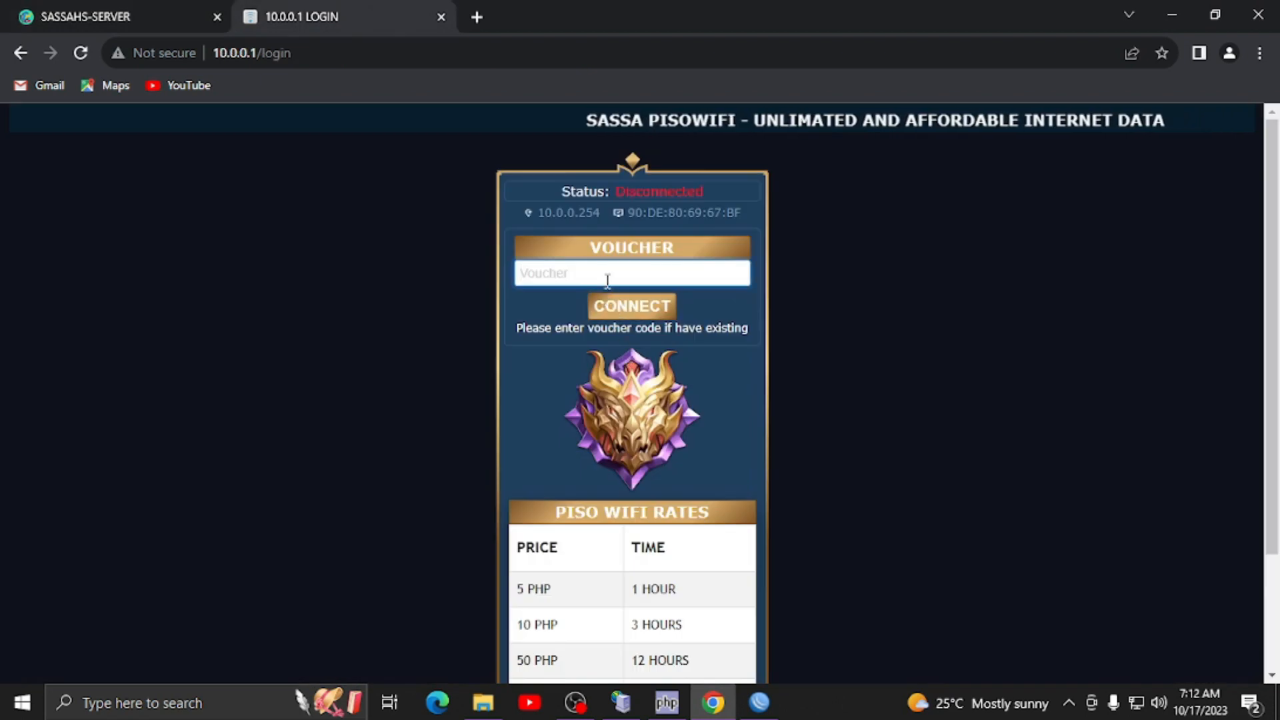
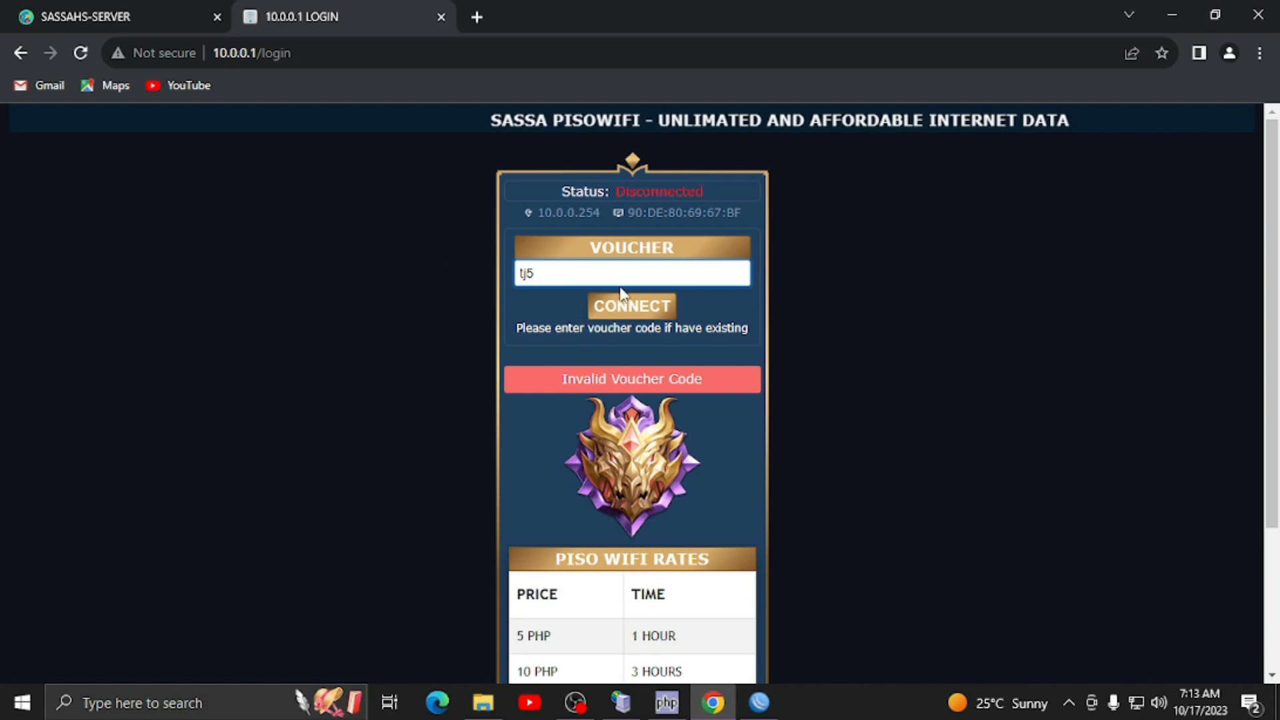
click(619, 308)
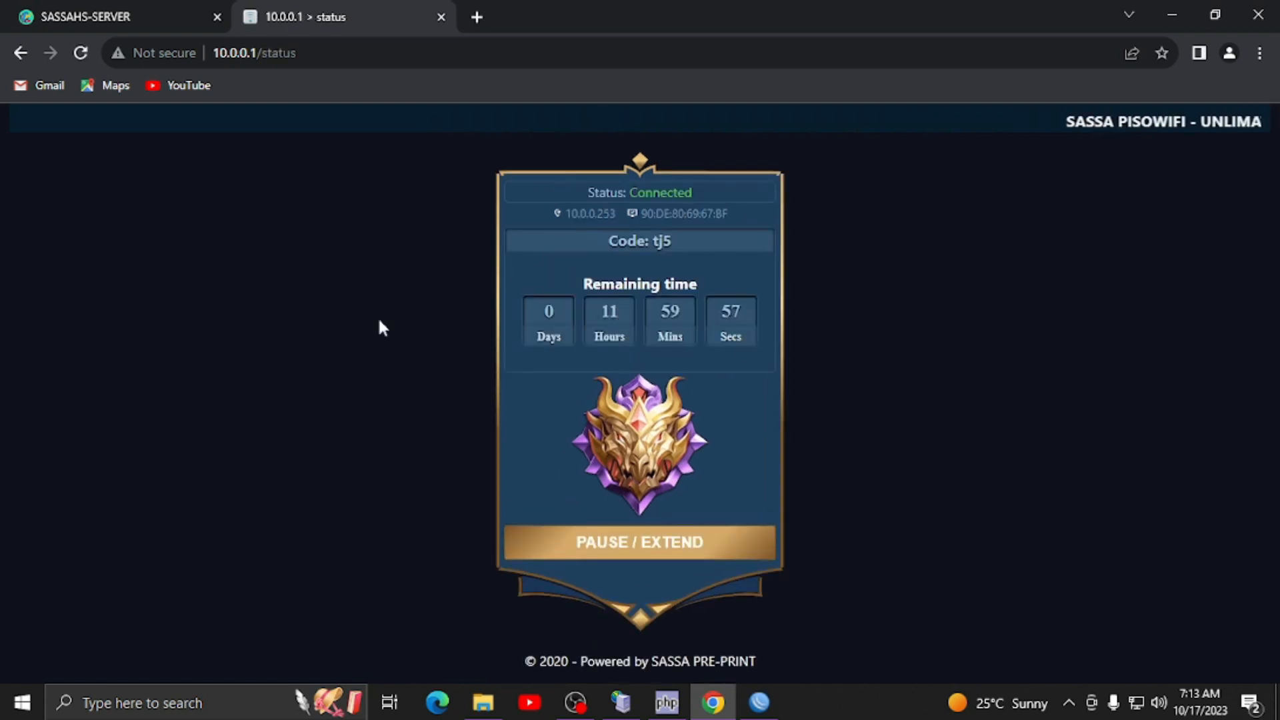
- Compare the portal's 11h59m remaining time with the voucher's details in Mikhmon
drag(595, 303, 733, 309)
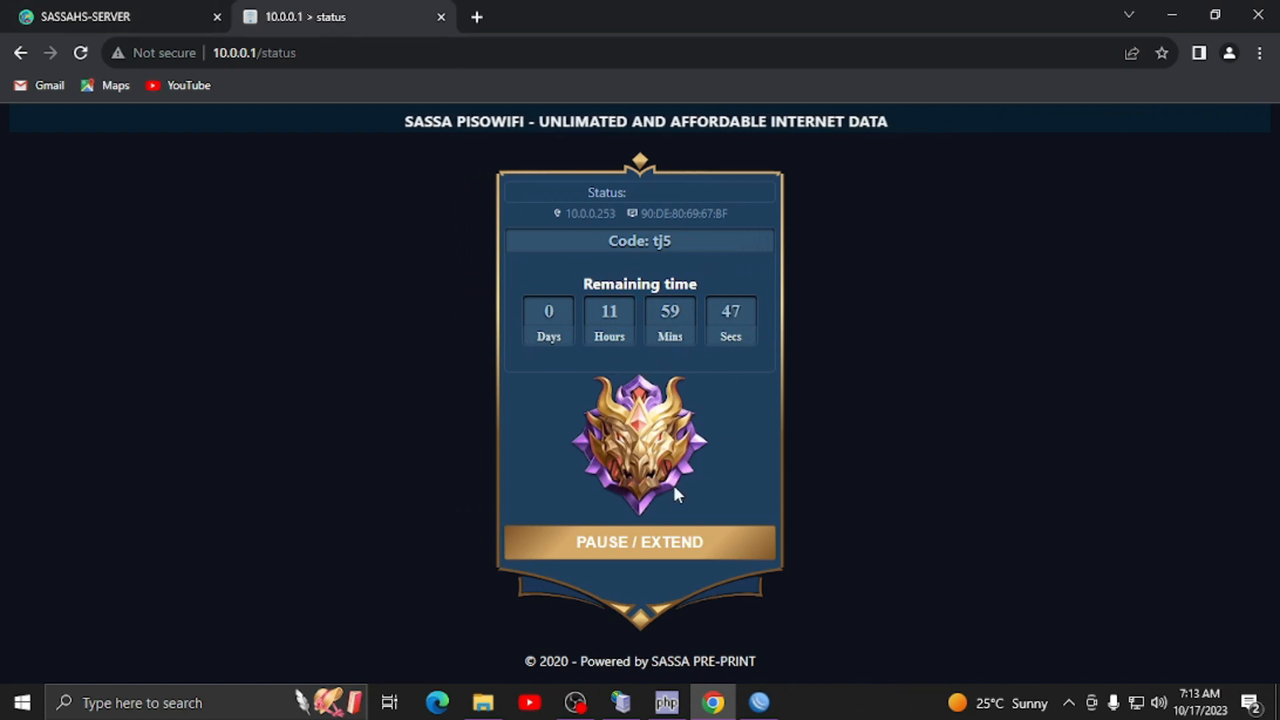
click(162, 2)
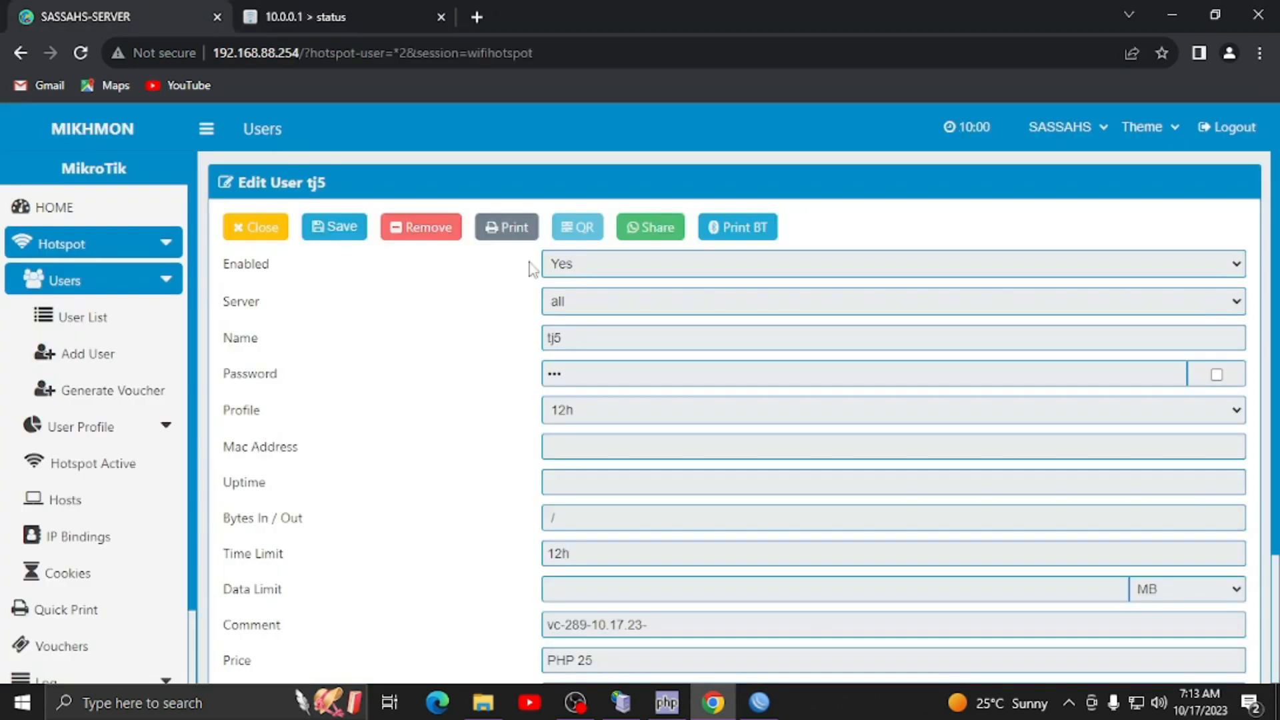
click(371, 8)
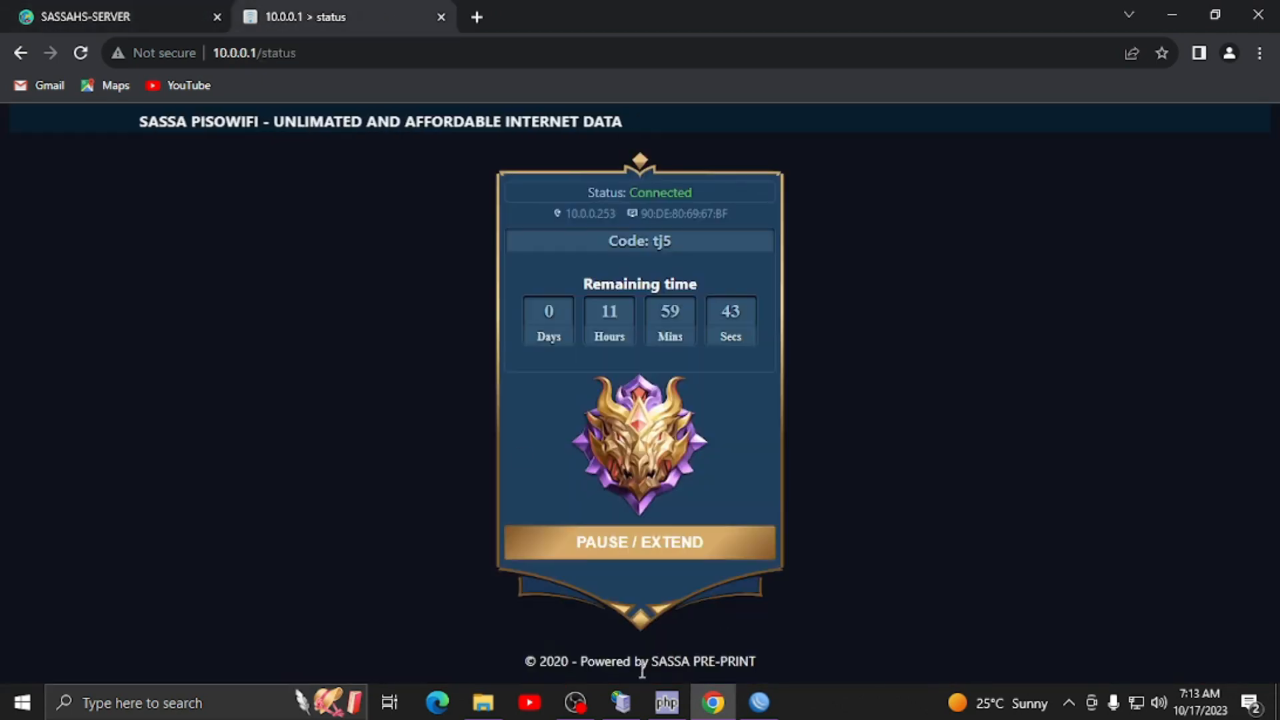
click(106, 10)
click(287, 15)
click(100, 10)
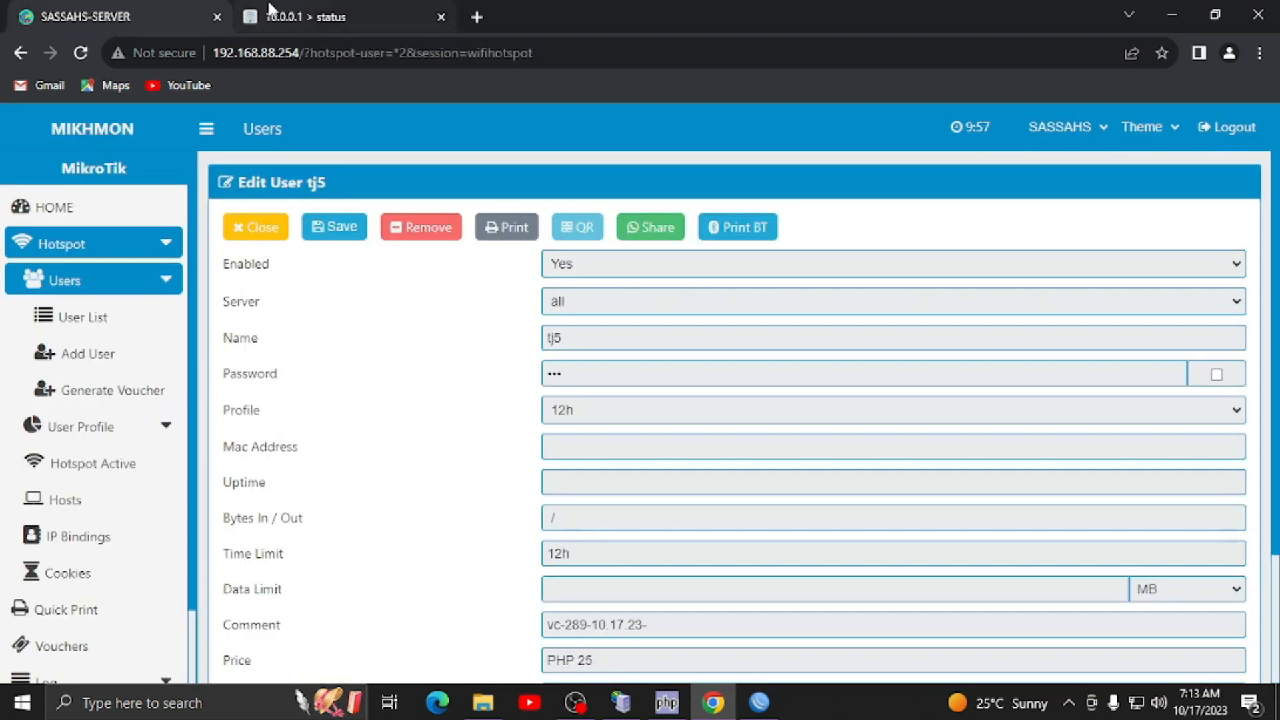
click(293, 15)
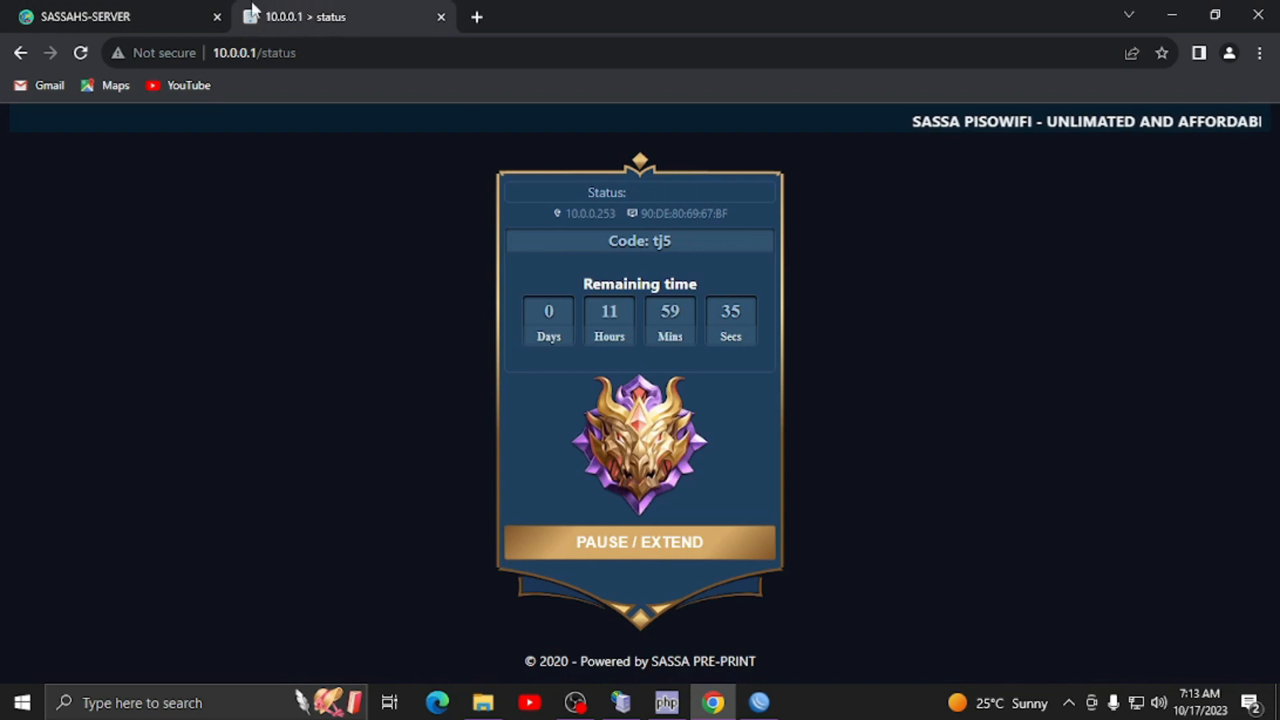
click(154, 5)
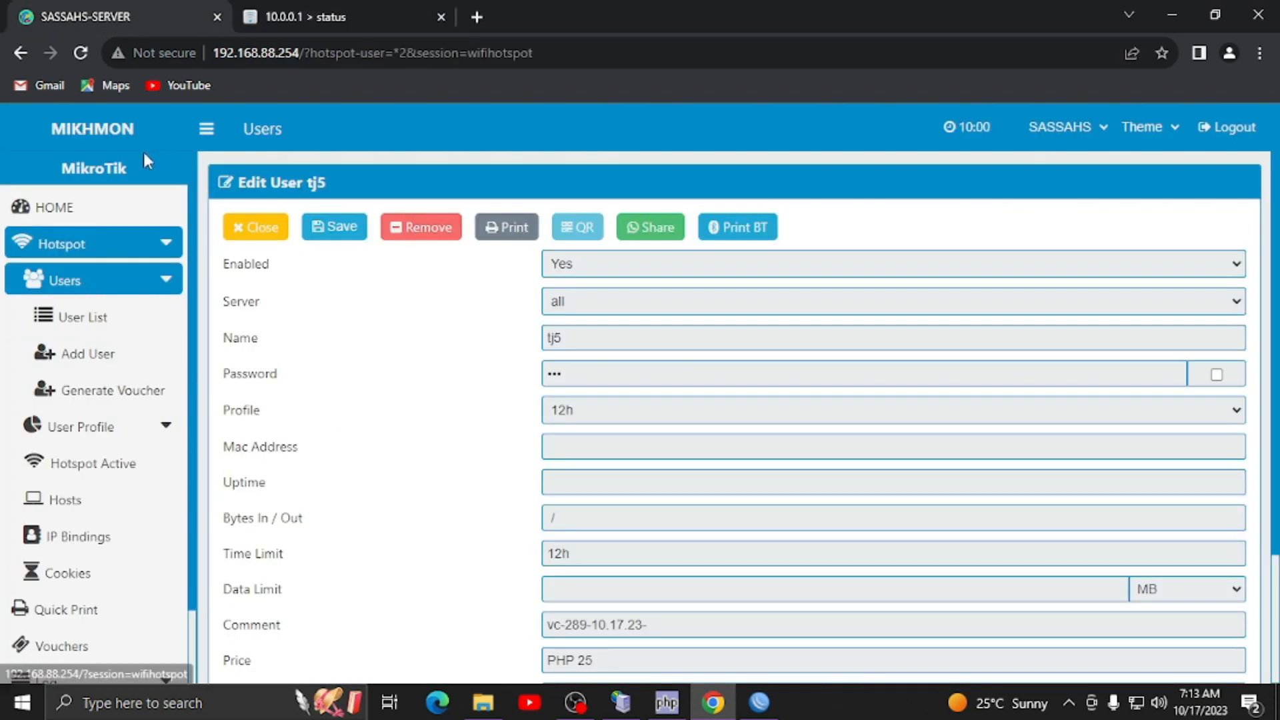
click(312, 7)
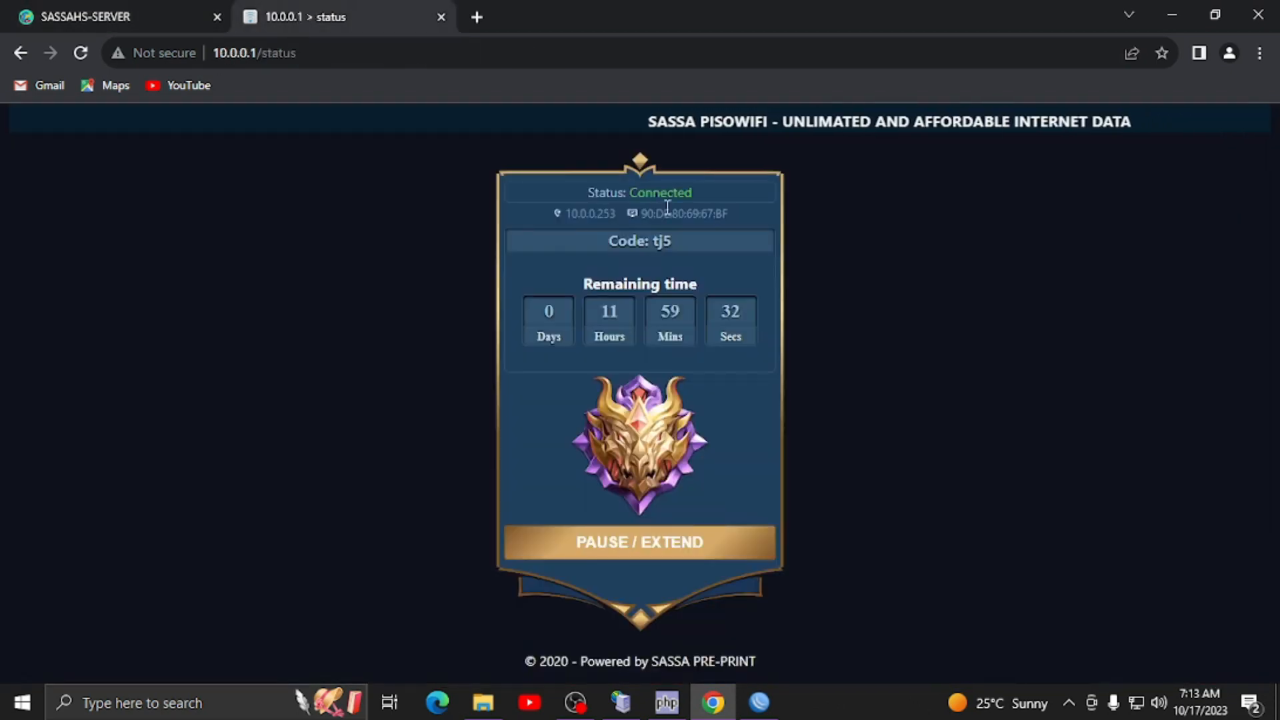
click(174, 9)
click(313, 16)
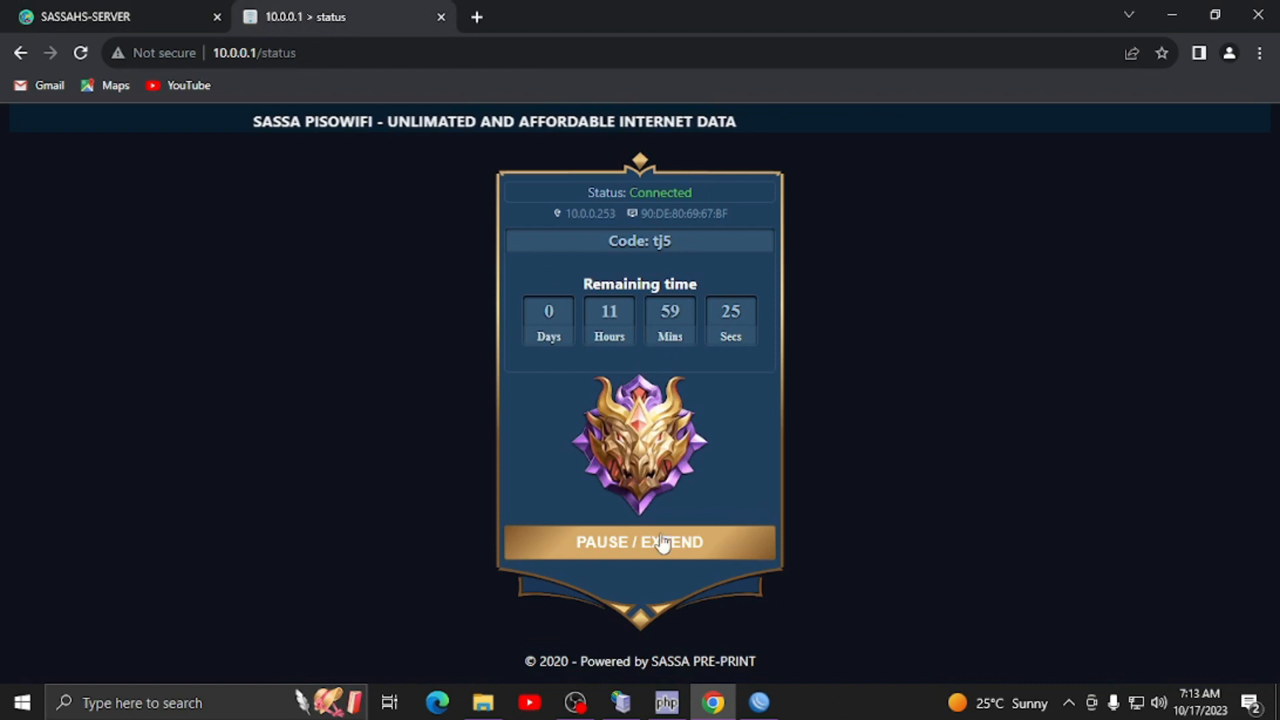
- Close Mikhmon's user details and pause the running hotspot session
click(74, 9)
click(259, 228)
click(337, 16)
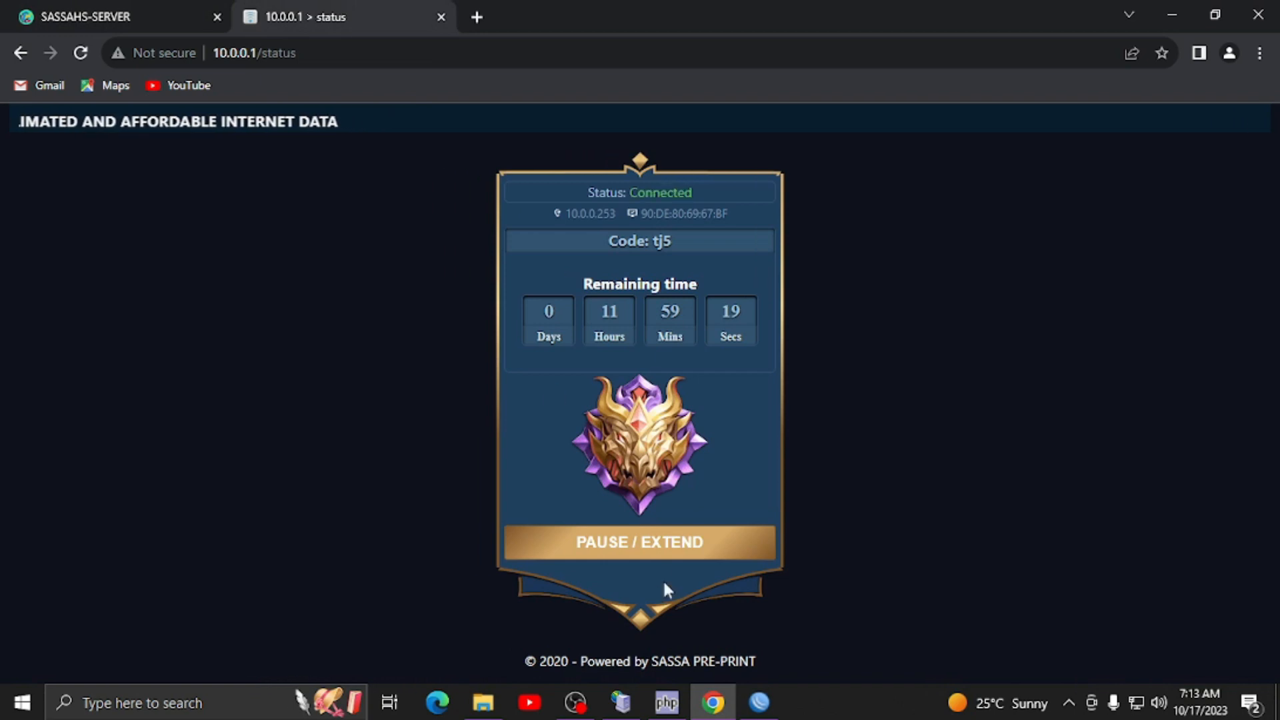
click(658, 554)
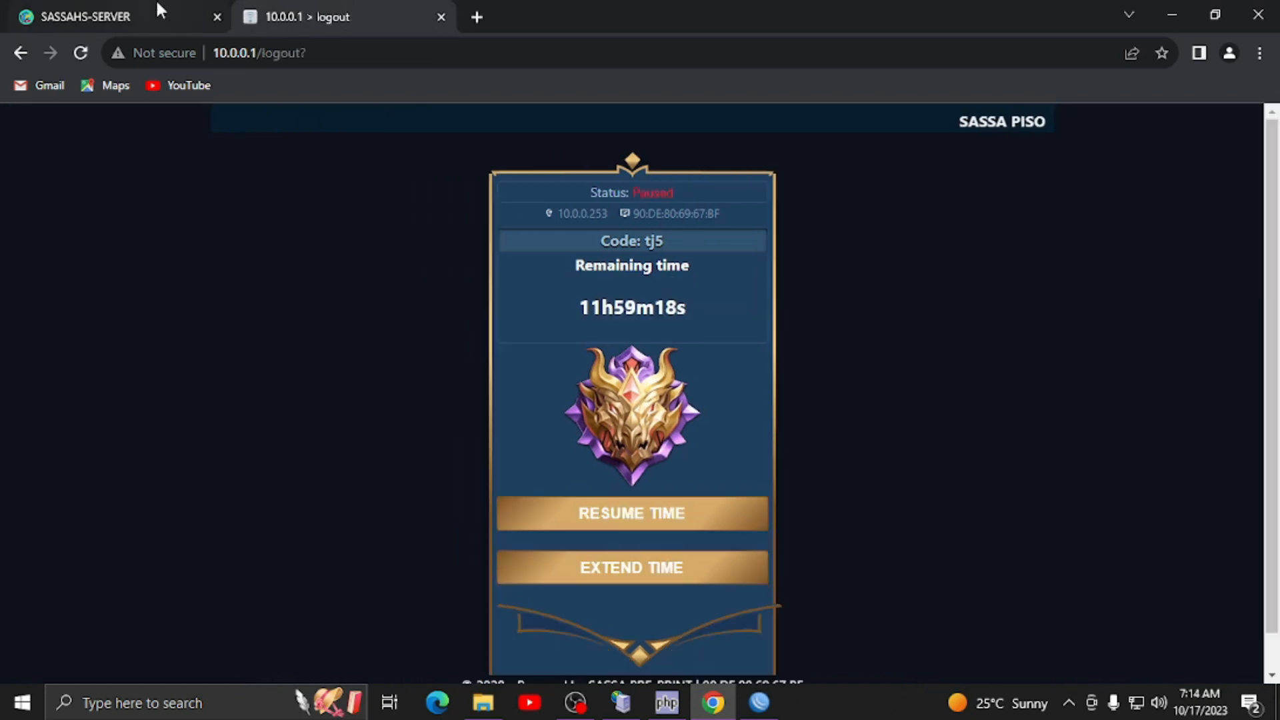
click(123, 8)
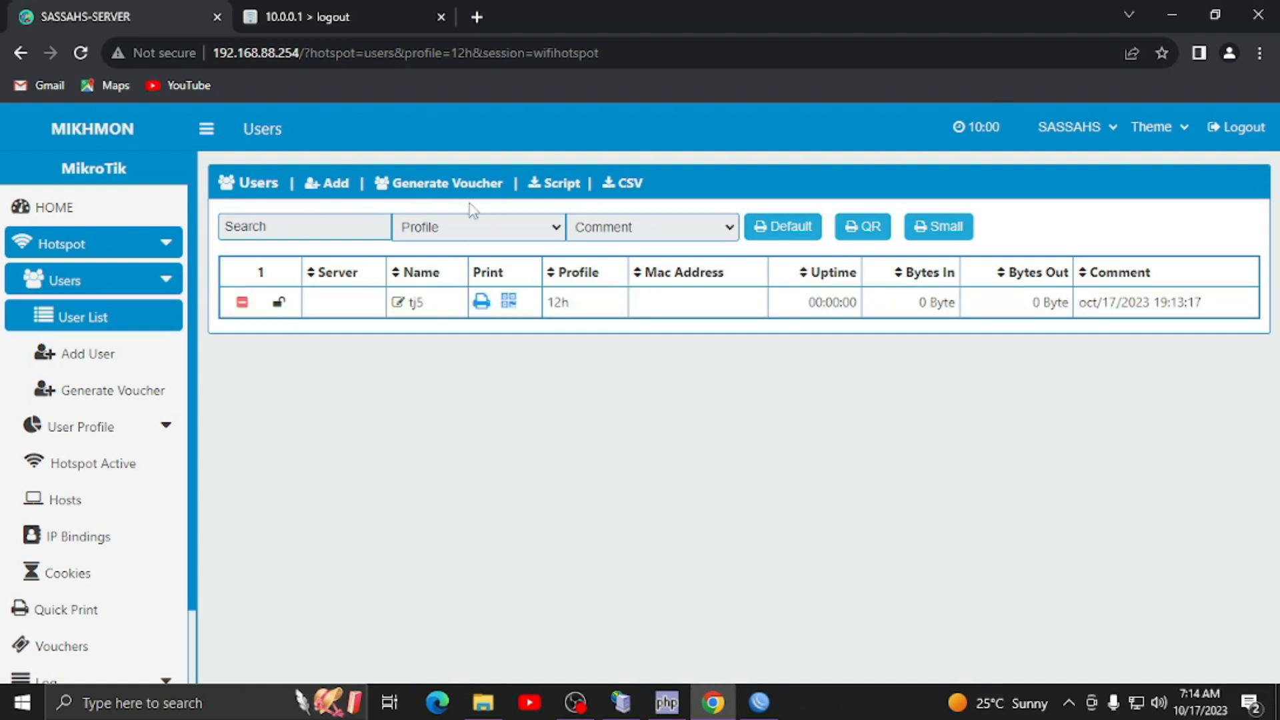
- Generate a second 12h voucher with Username = Password and a 3-character name, then close its details
click(460, 187)
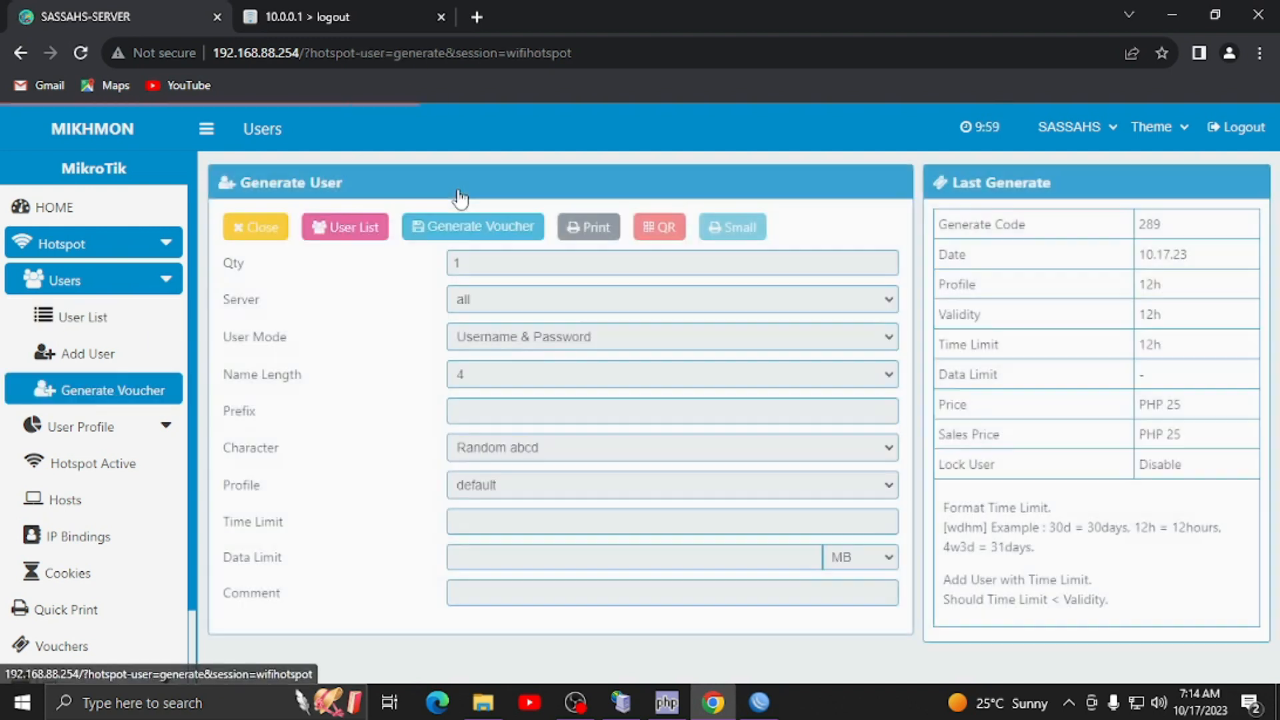
click(502, 342)
click(501, 374)
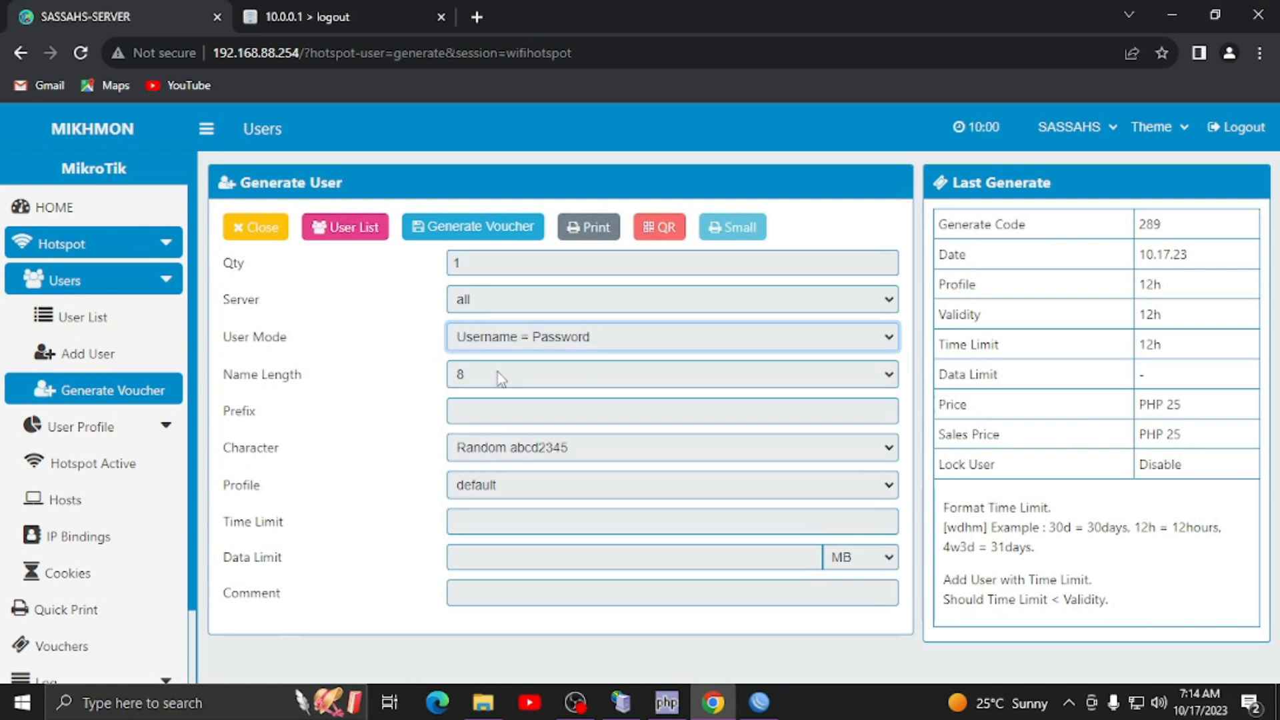
click(496, 378)
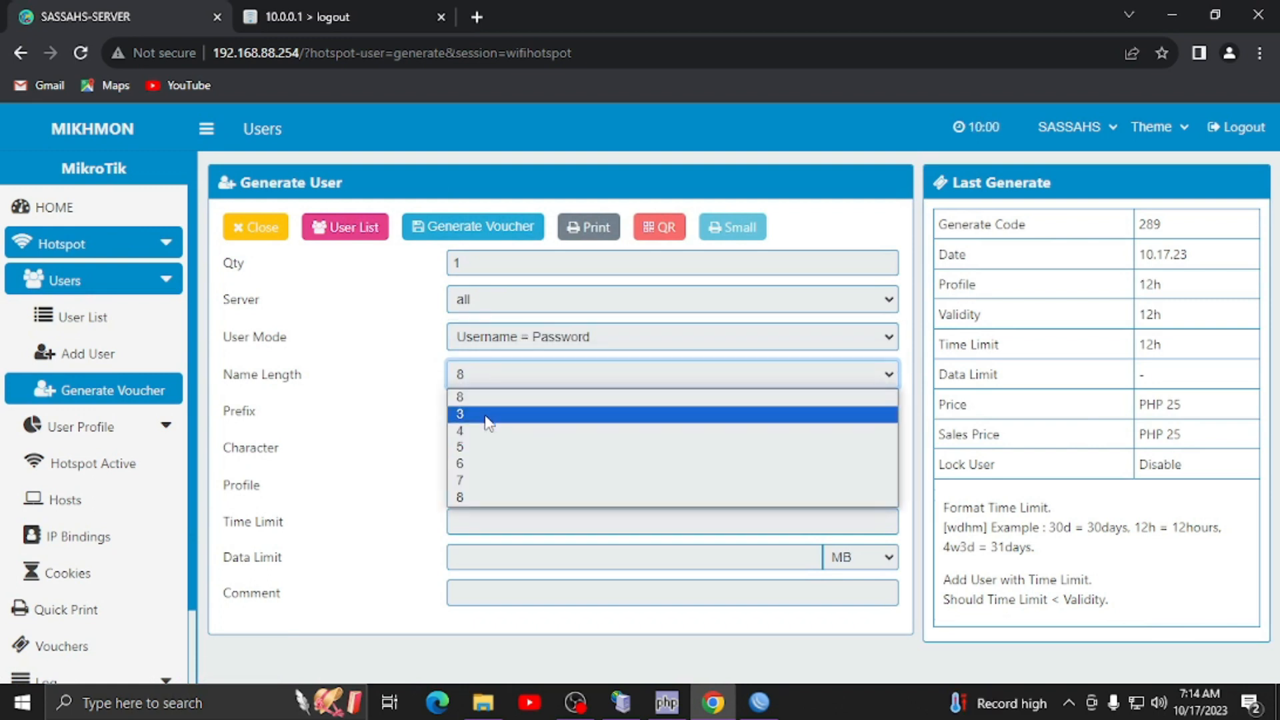
click(483, 414)
click(497, 482)
click(478, 523)
text(12h)
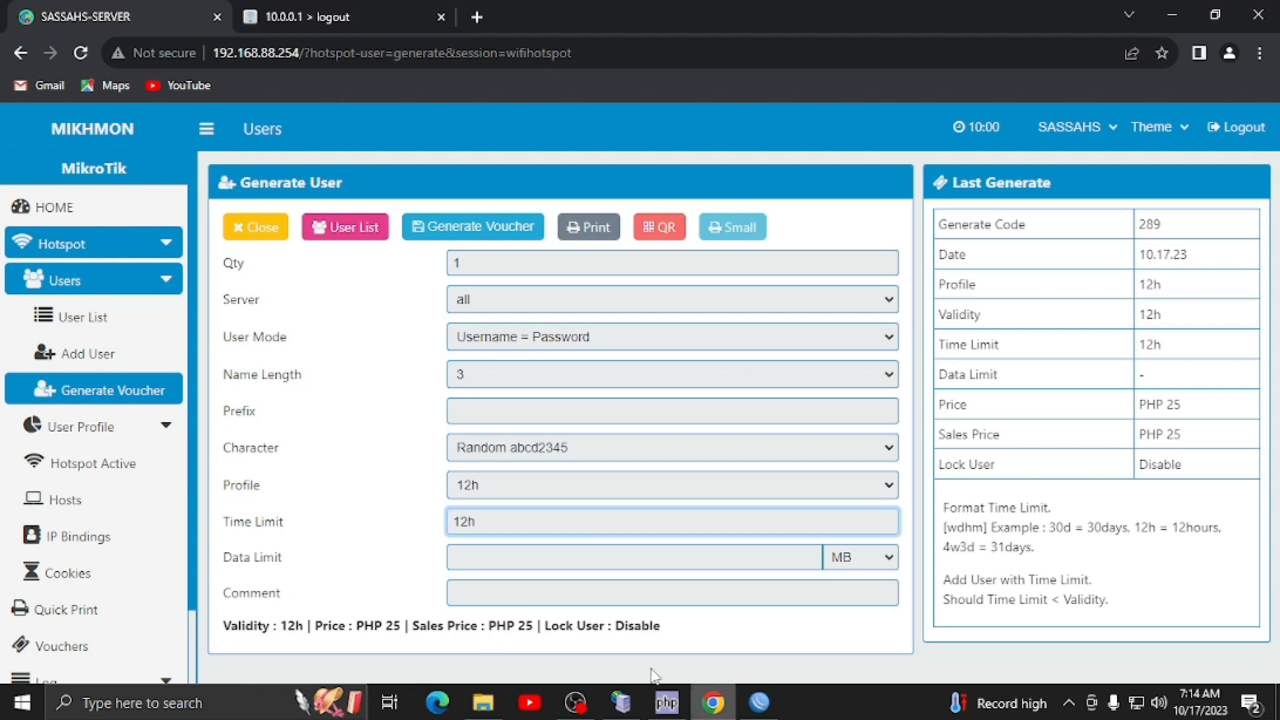
click(510, 250)
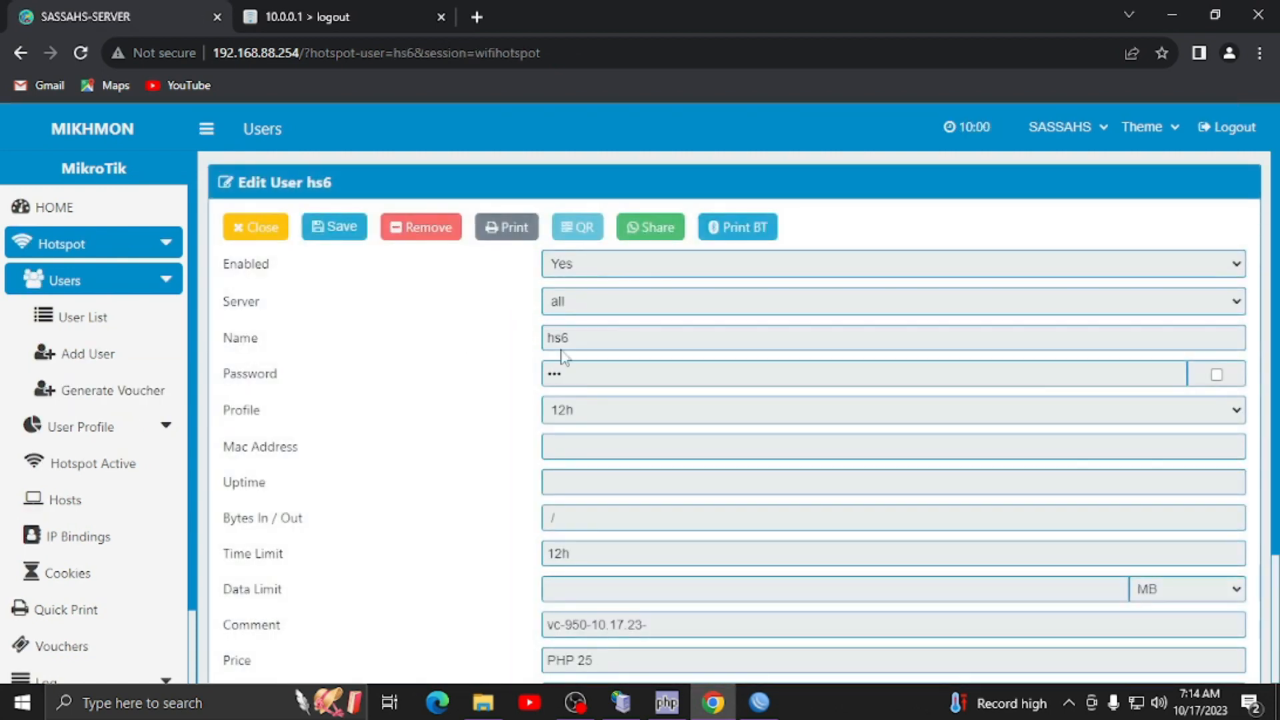
click(264, 228)
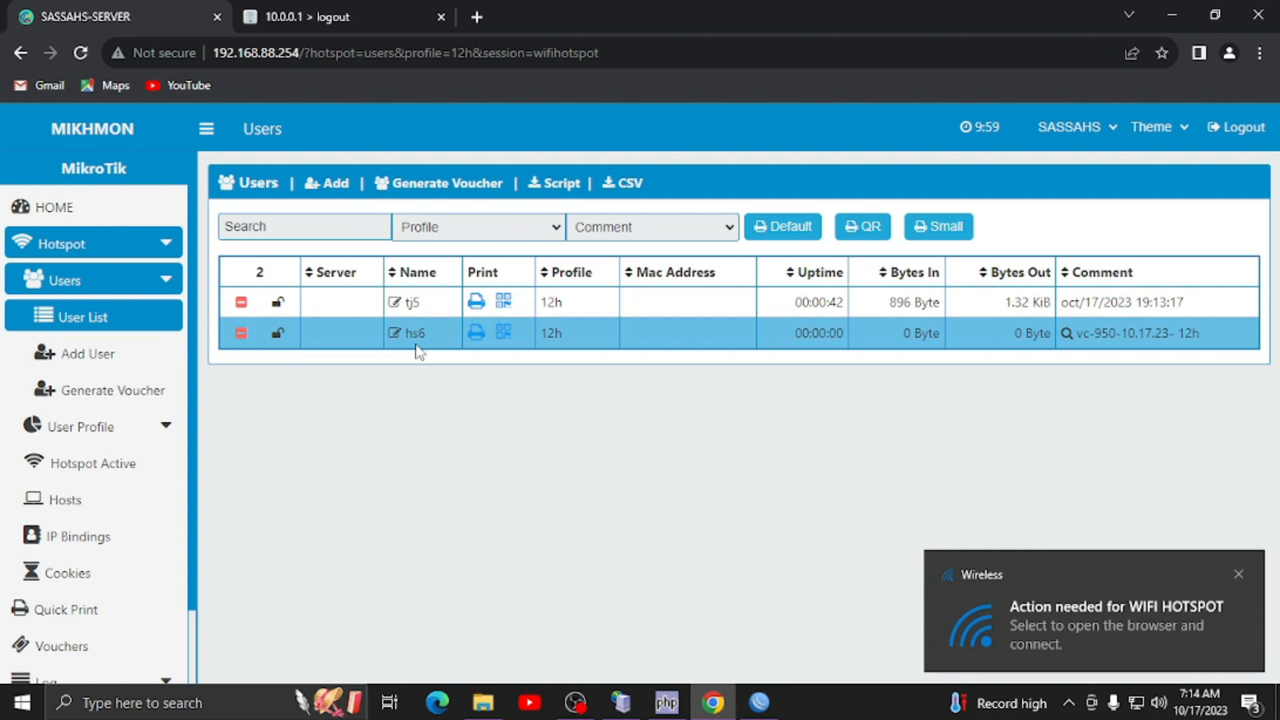
- Extend the paused portal session with the new voucher code checked in Mikhmon, and confirm
click(390, 9)
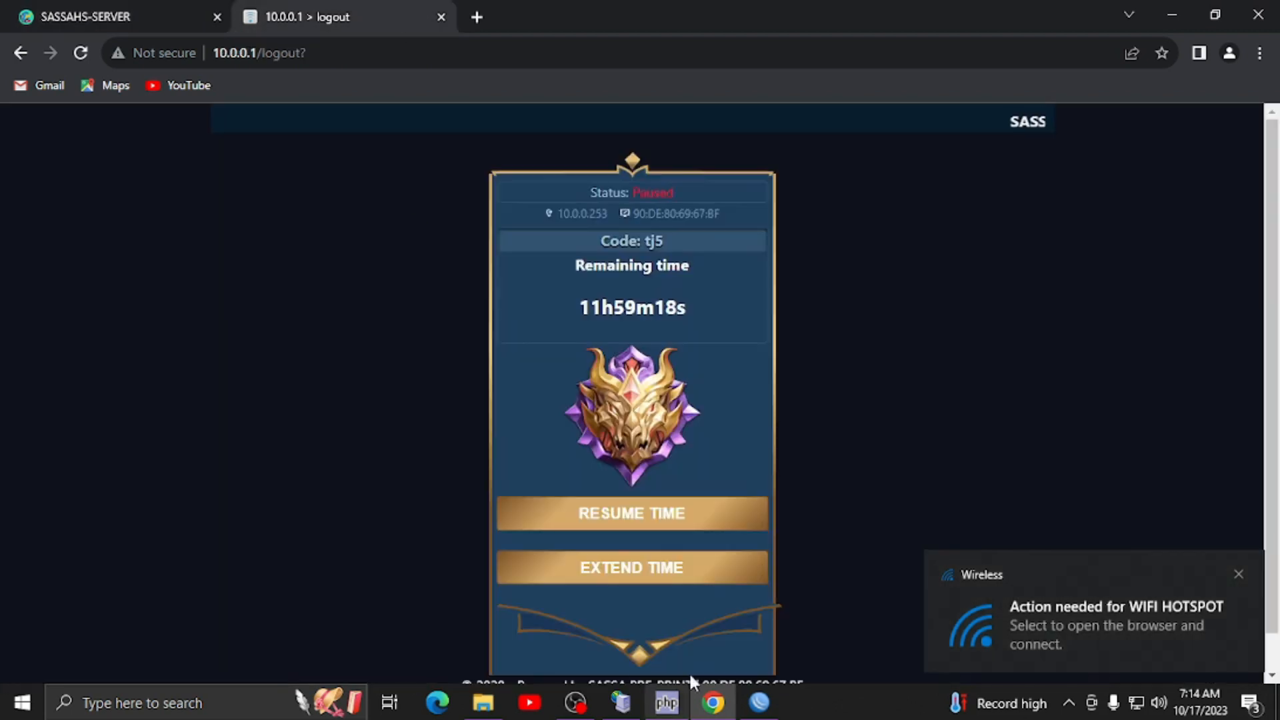
click(621, 567)
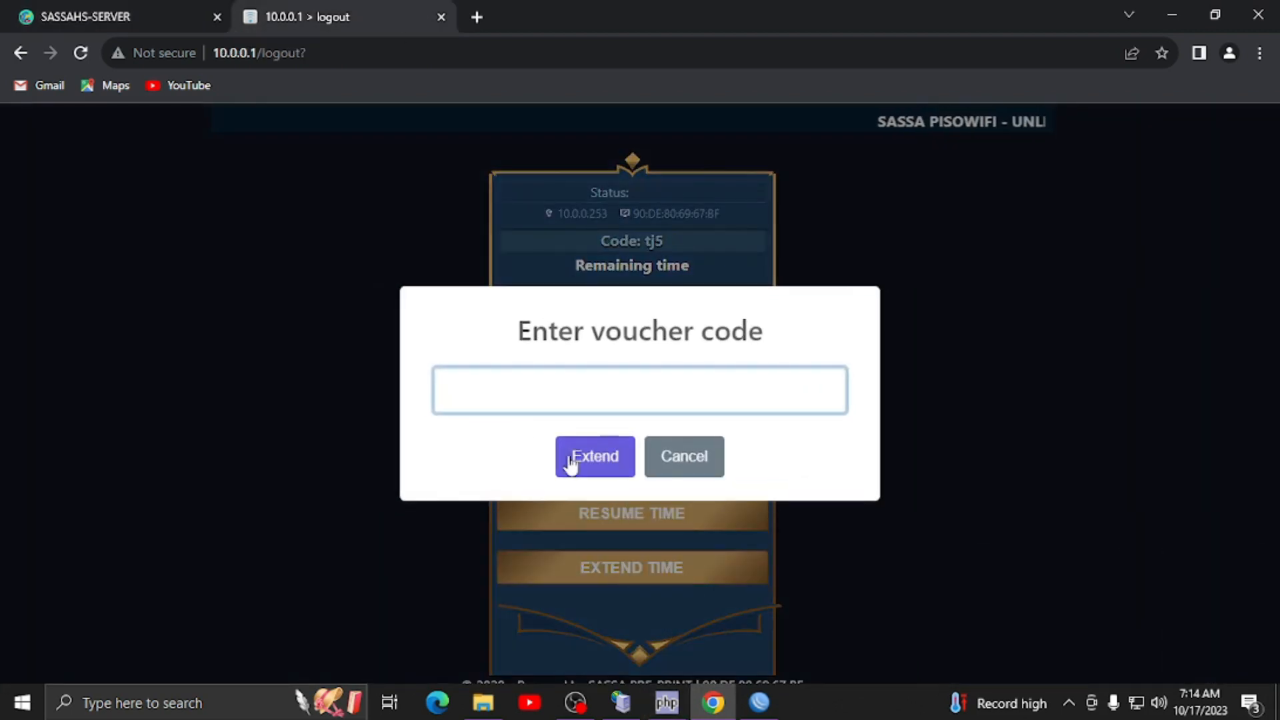
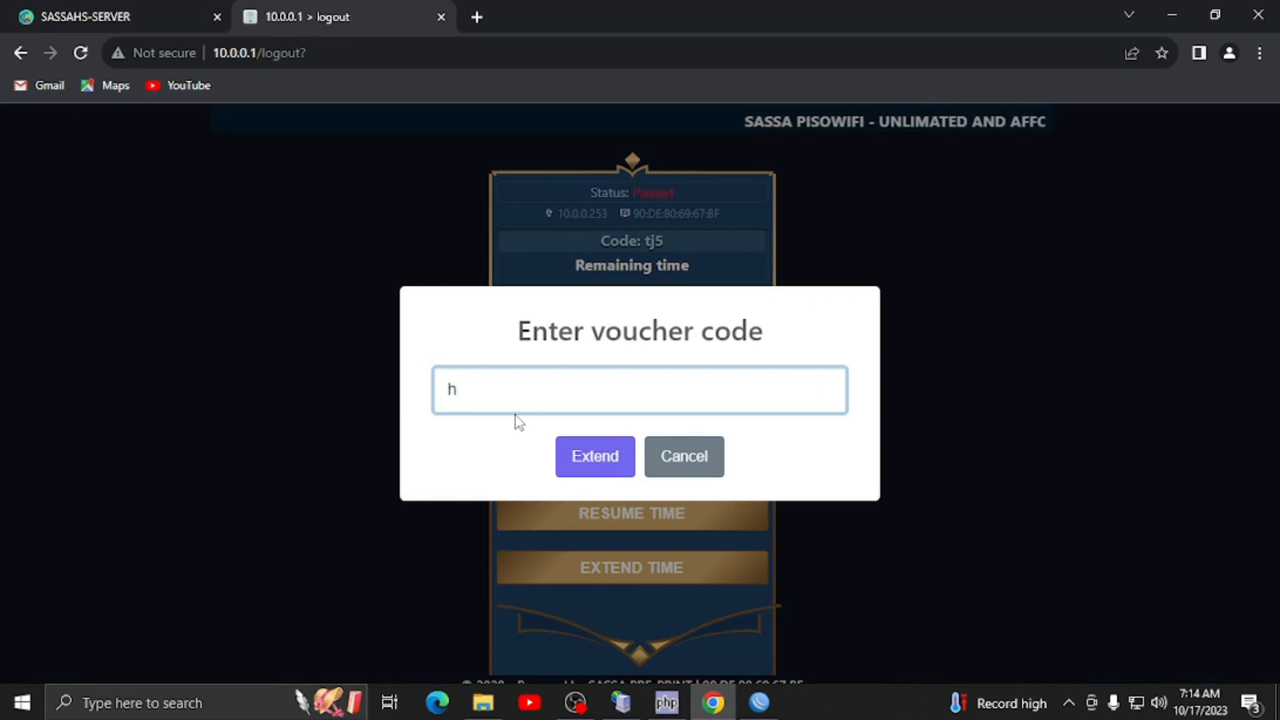
click(166, 9)
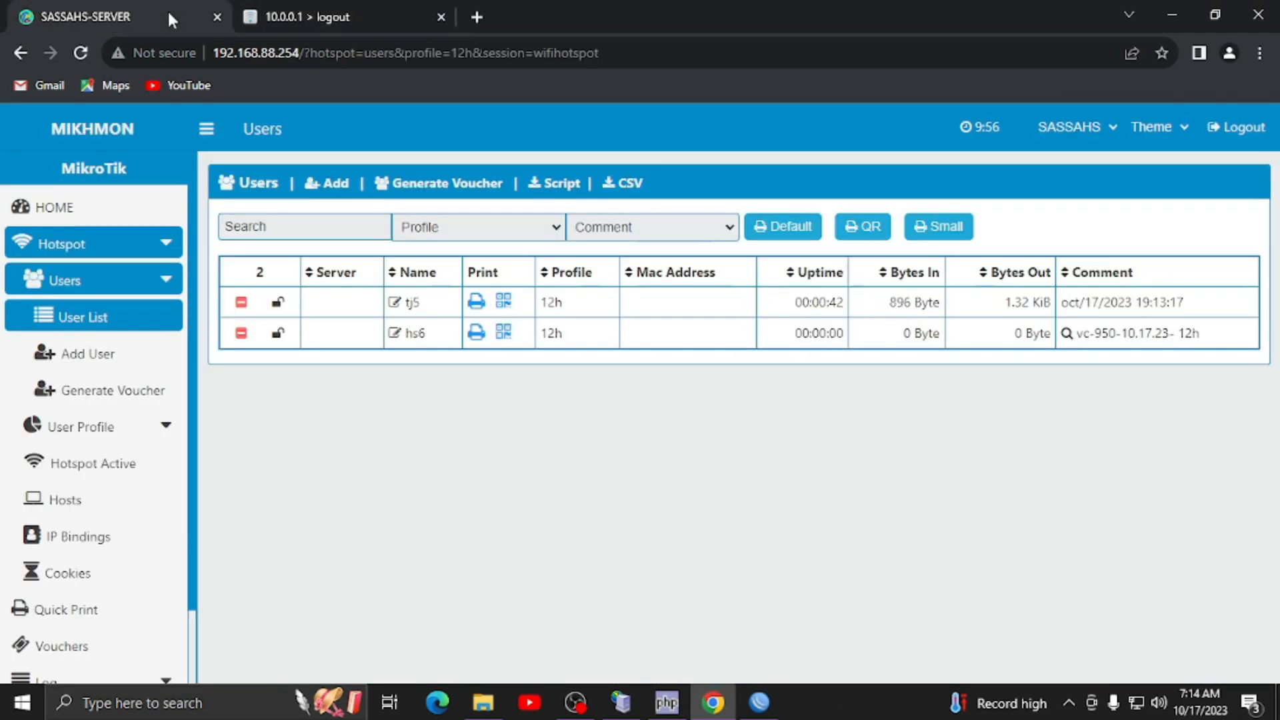
click(348, 4)
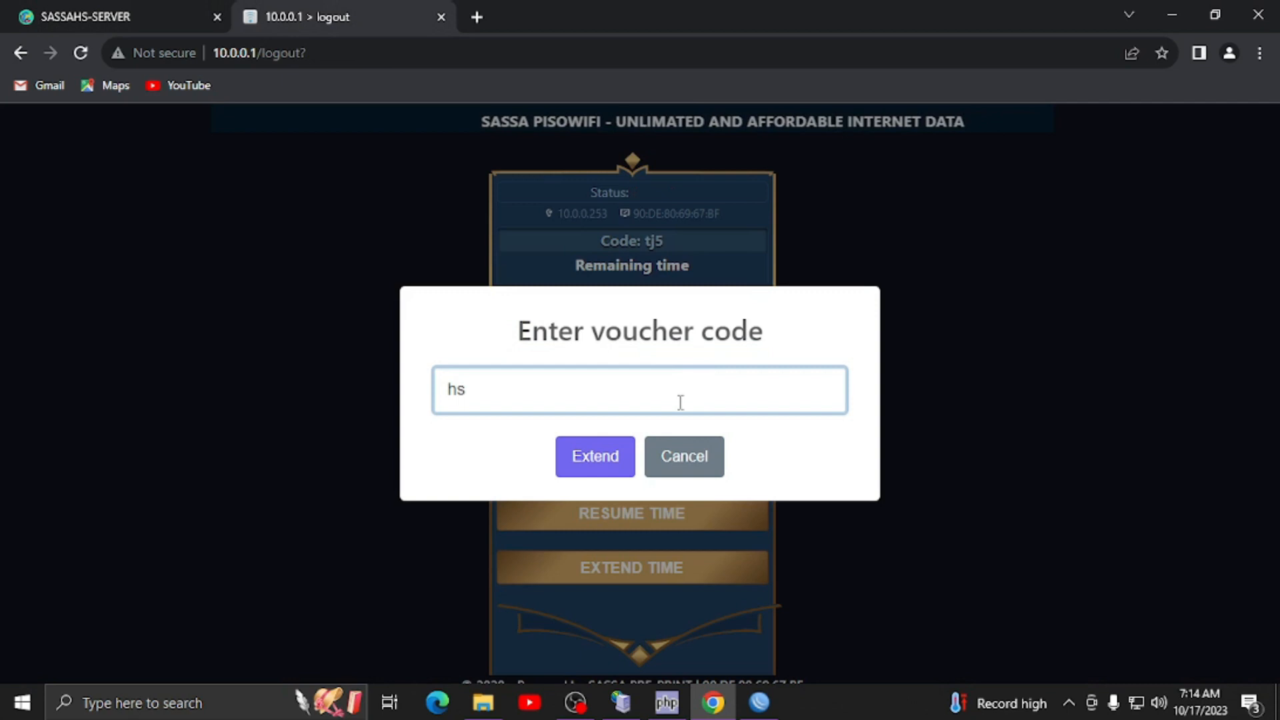
click(624, 472)
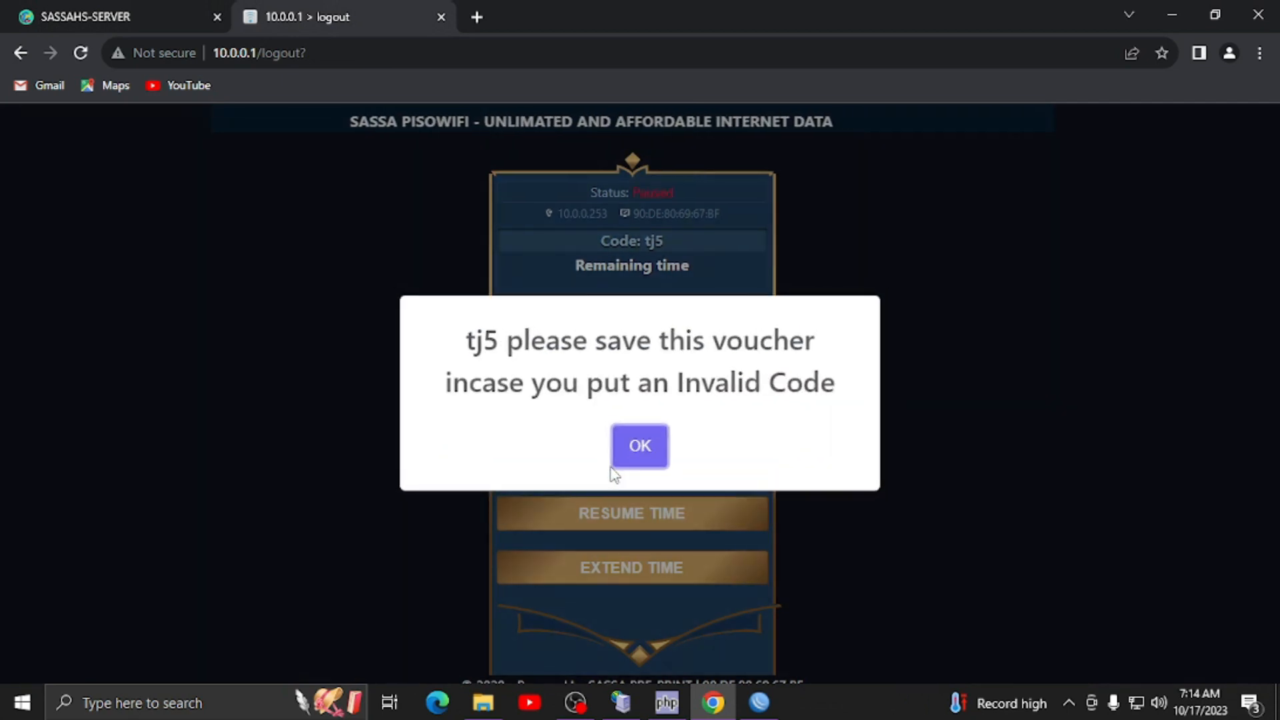
click(630, 450)
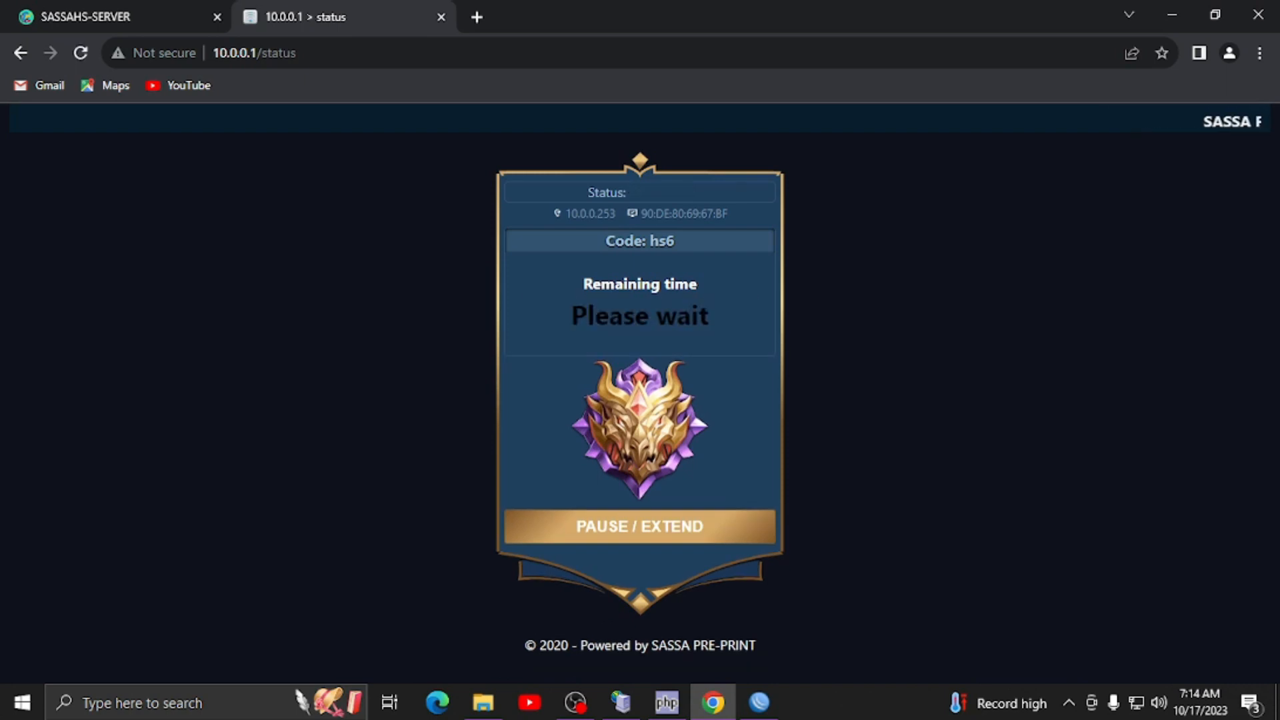
- Check the 23h58m remaining time and current code, then refresh Mikhmon's hotspot user list
drag(589, 347, 743, 323)
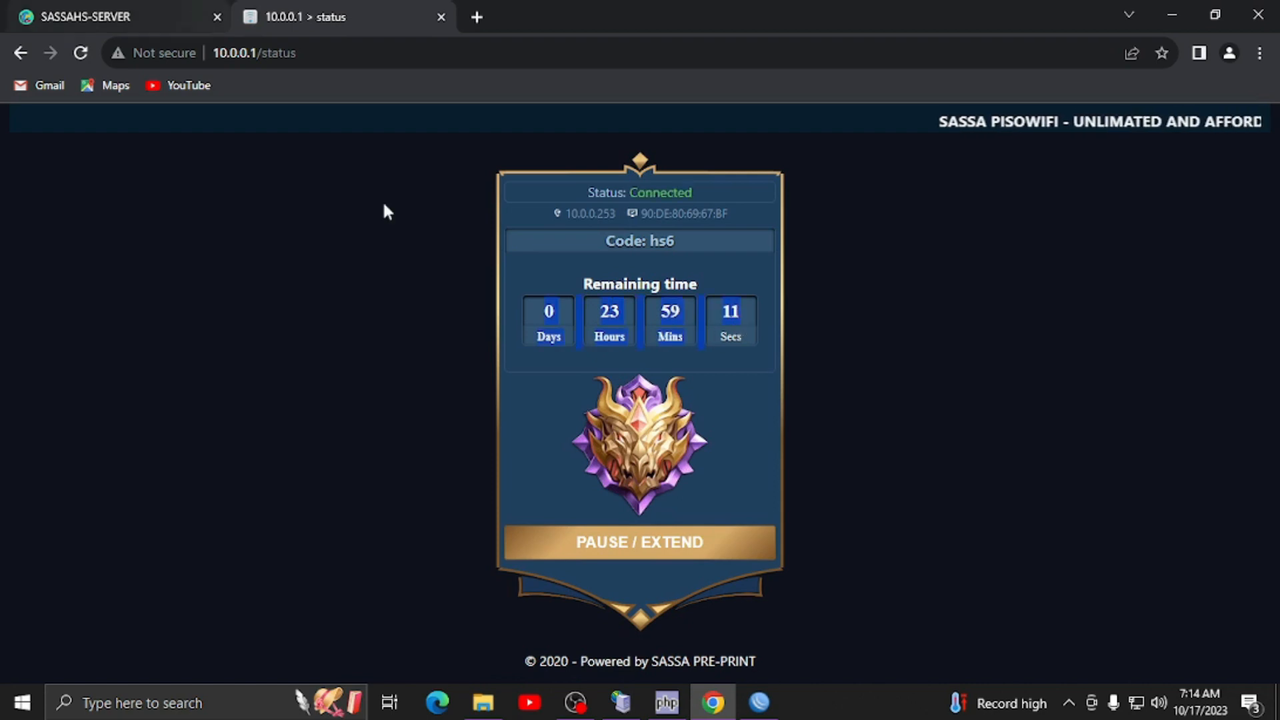
drag(678, 239, 649, 241)
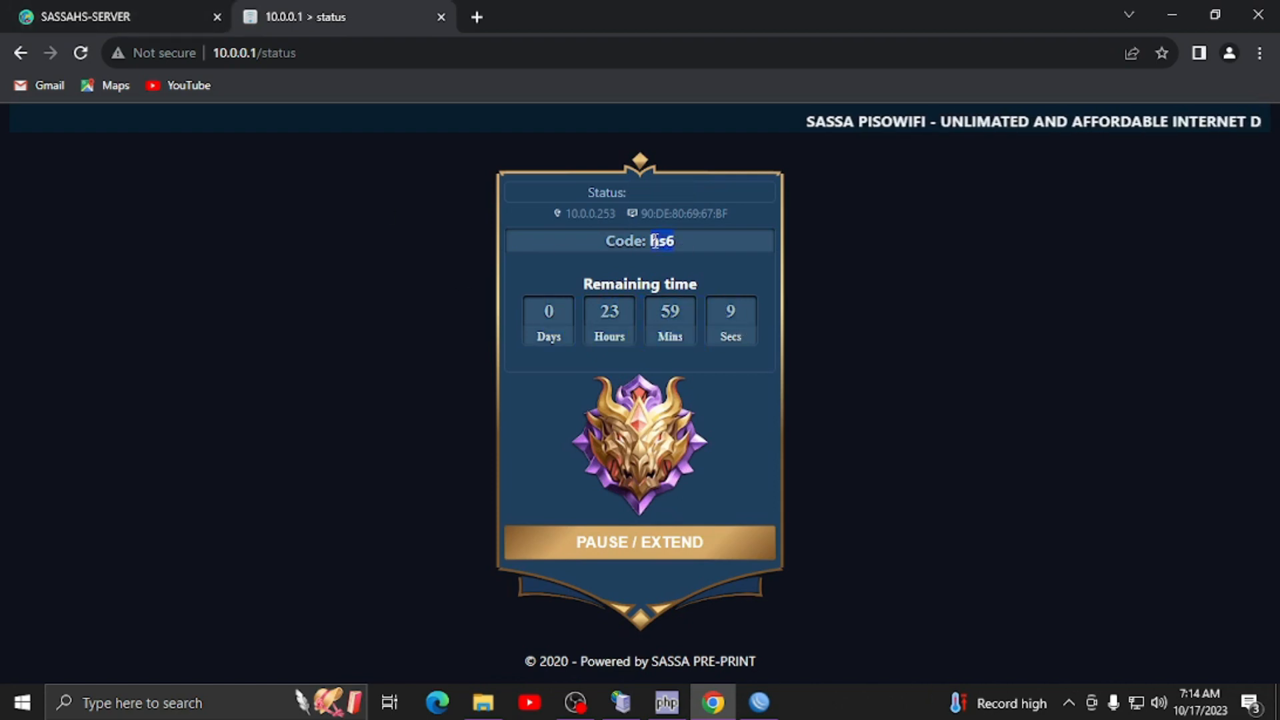
click(55, 3)
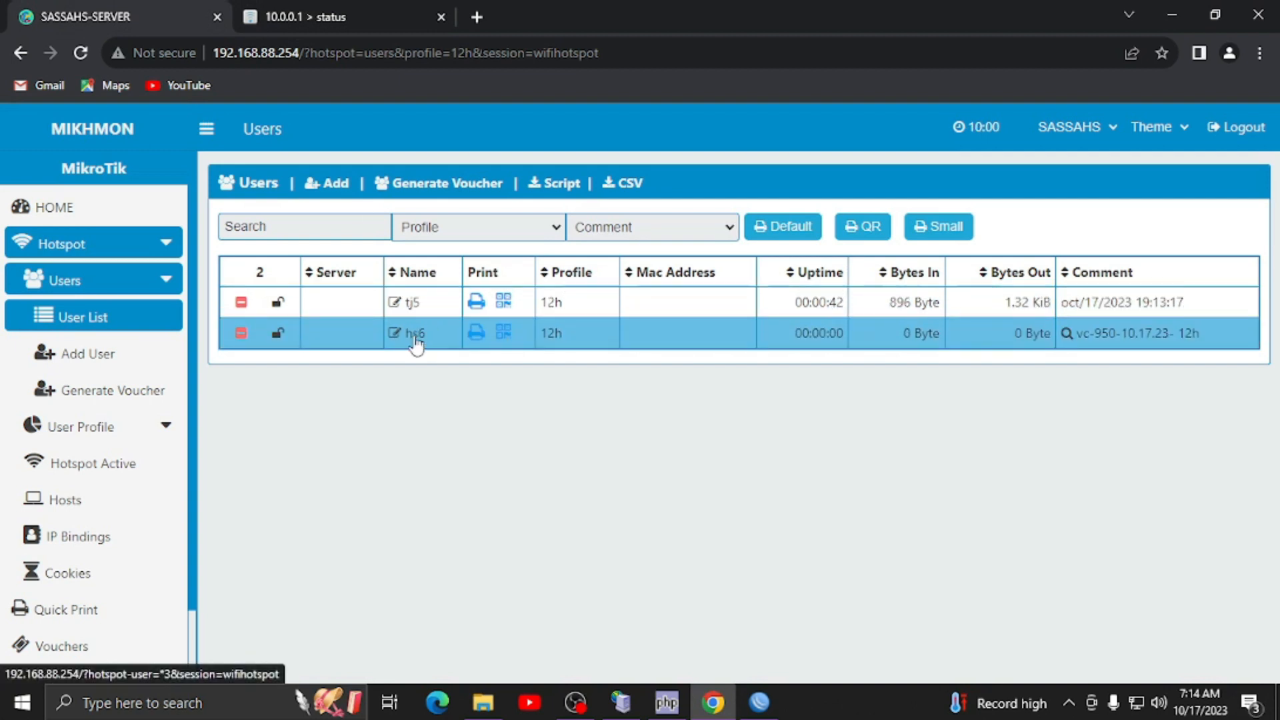
click(81, 53)
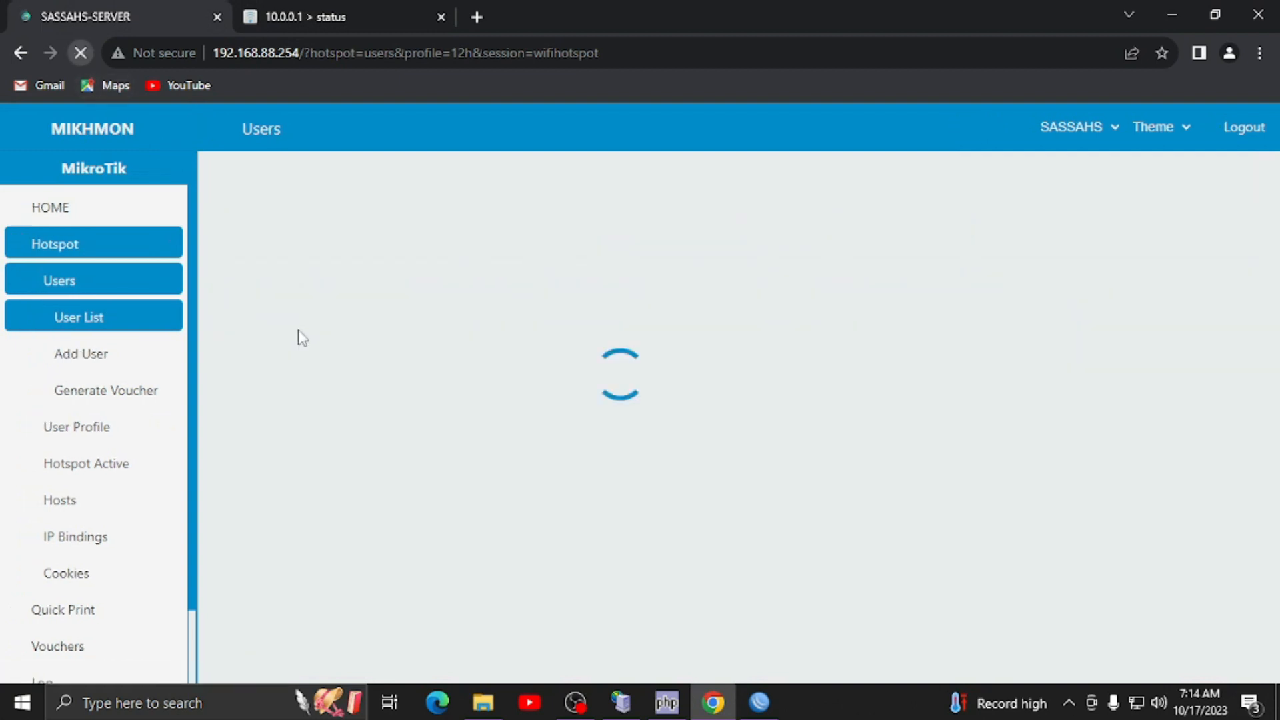
click(306, 17)
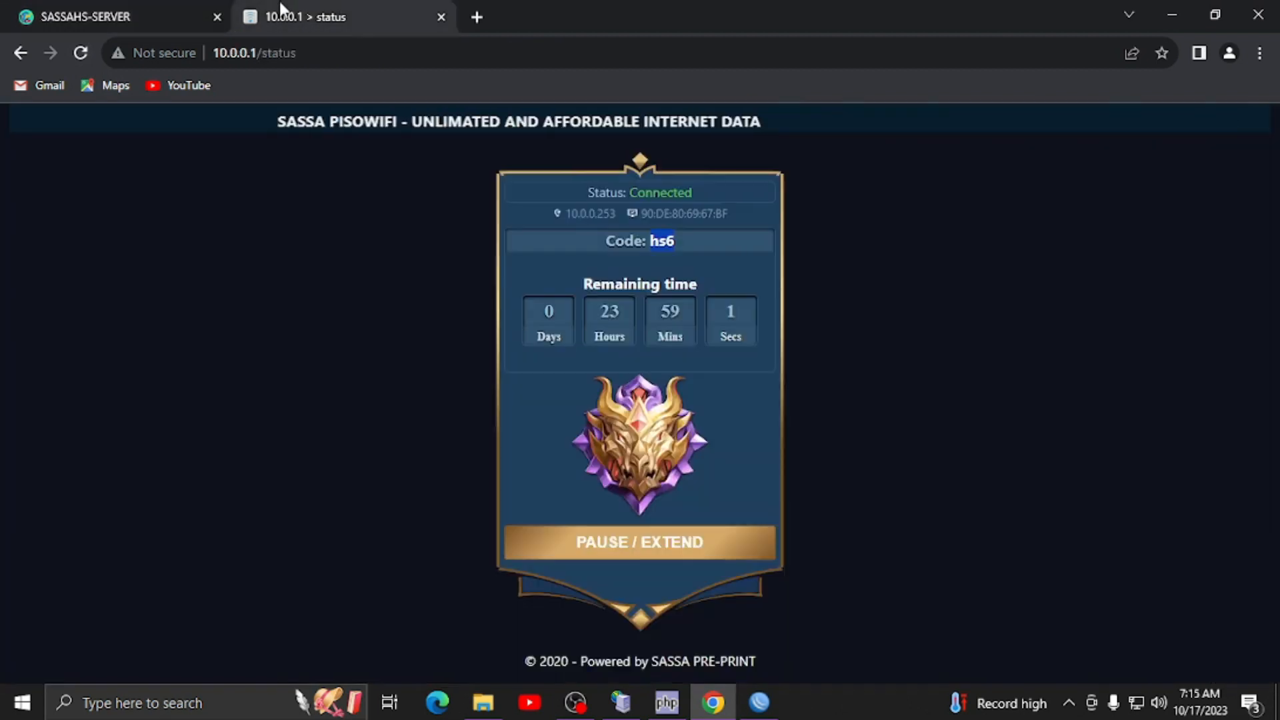
click(674, 240)
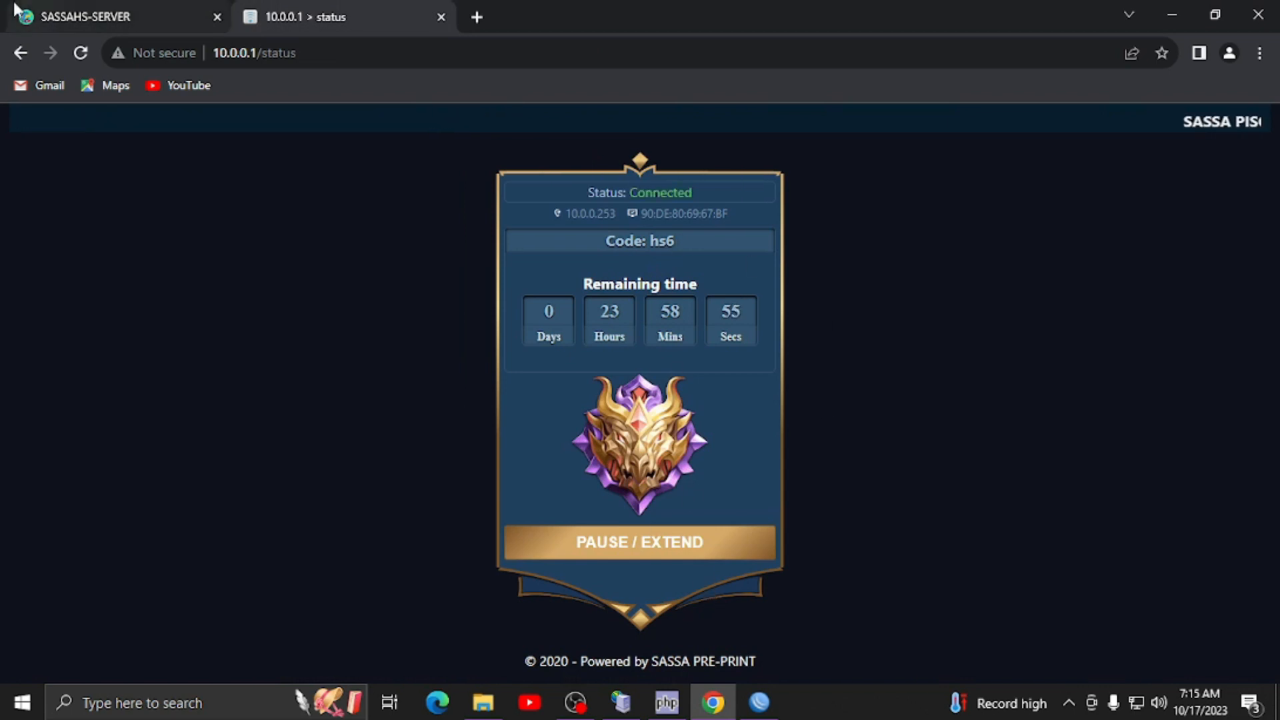
click(87, 9)
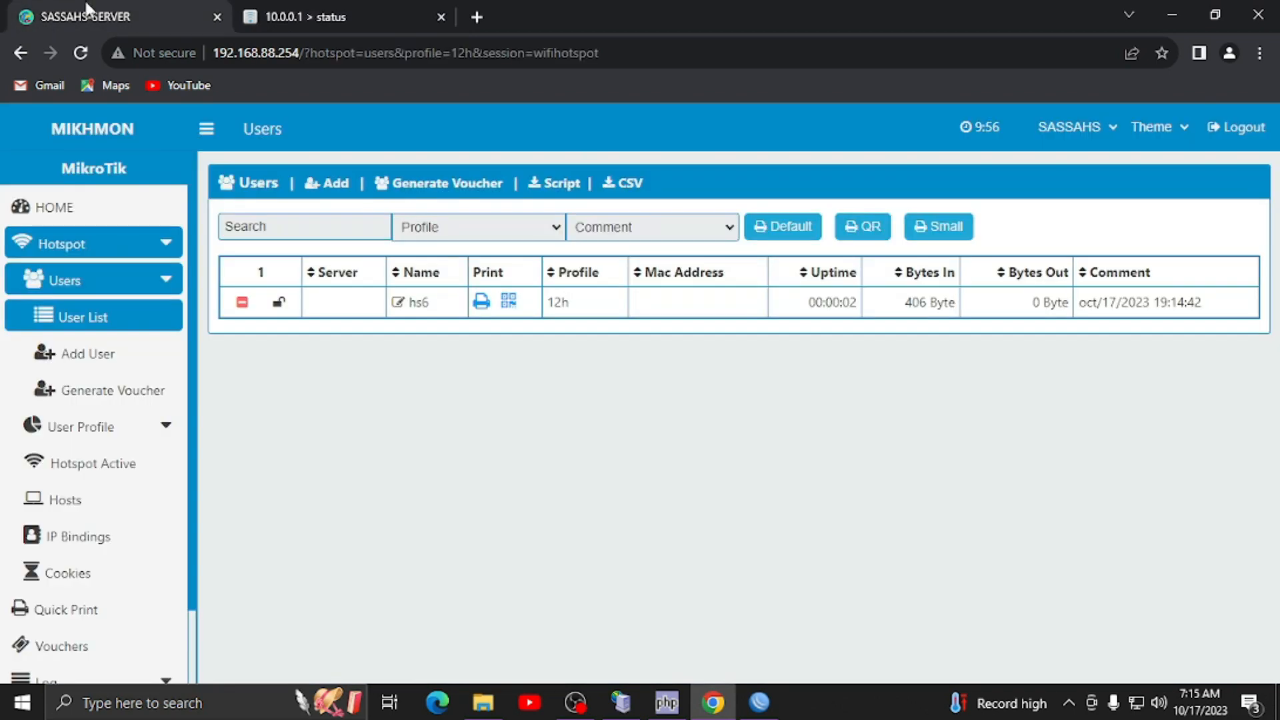
- Start a new user profile named 1d with the pool.hs address pool and Notice & Record expiry
click(443, 193)
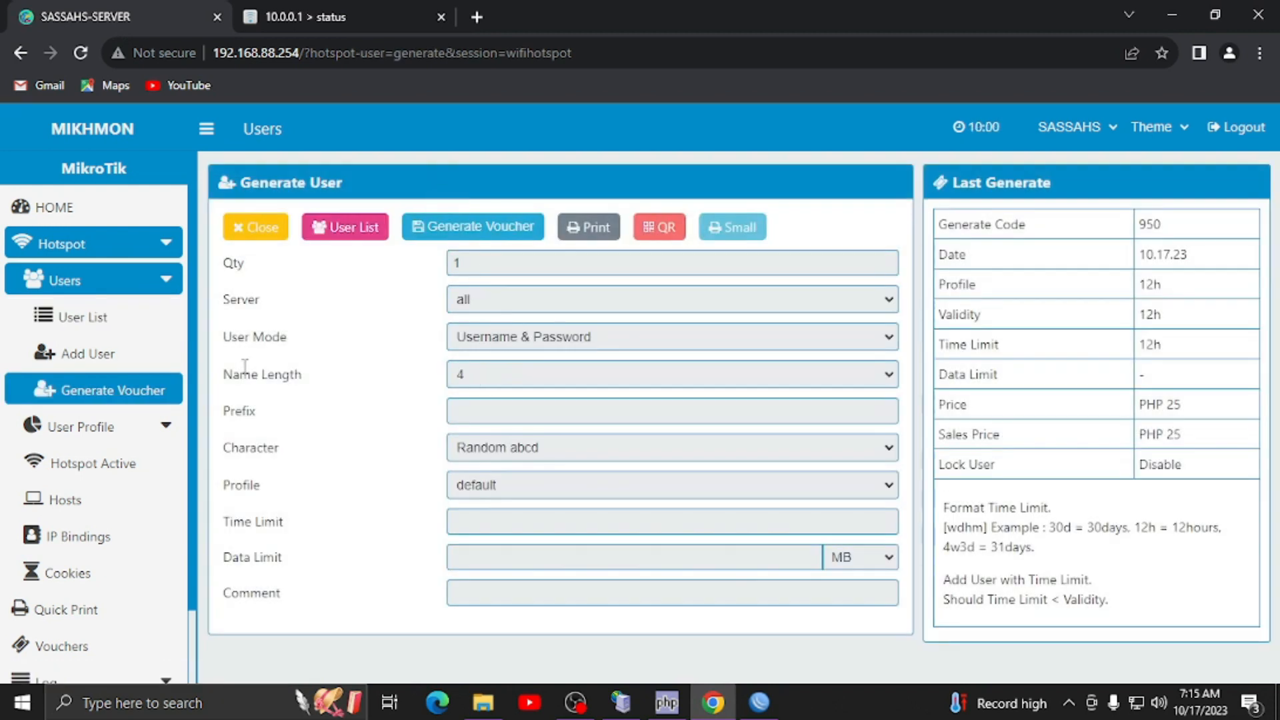
click(19, 430)
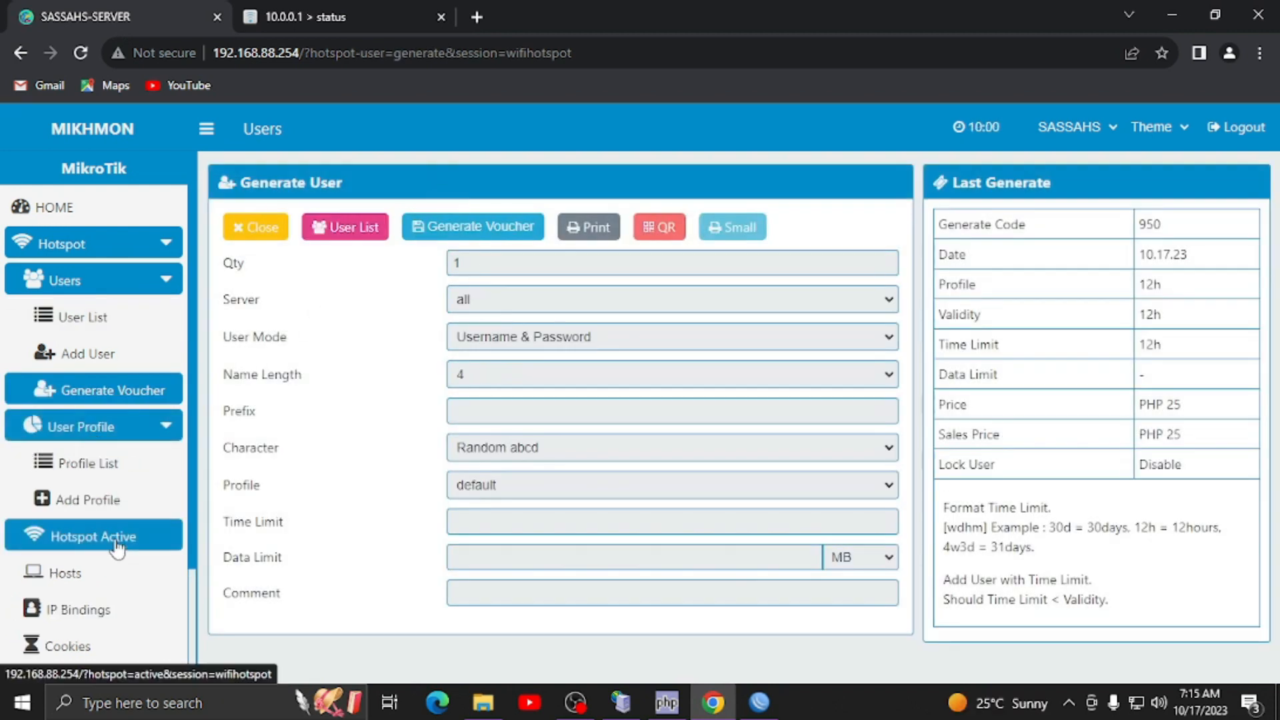
click(108, 513)
click(539, 263)
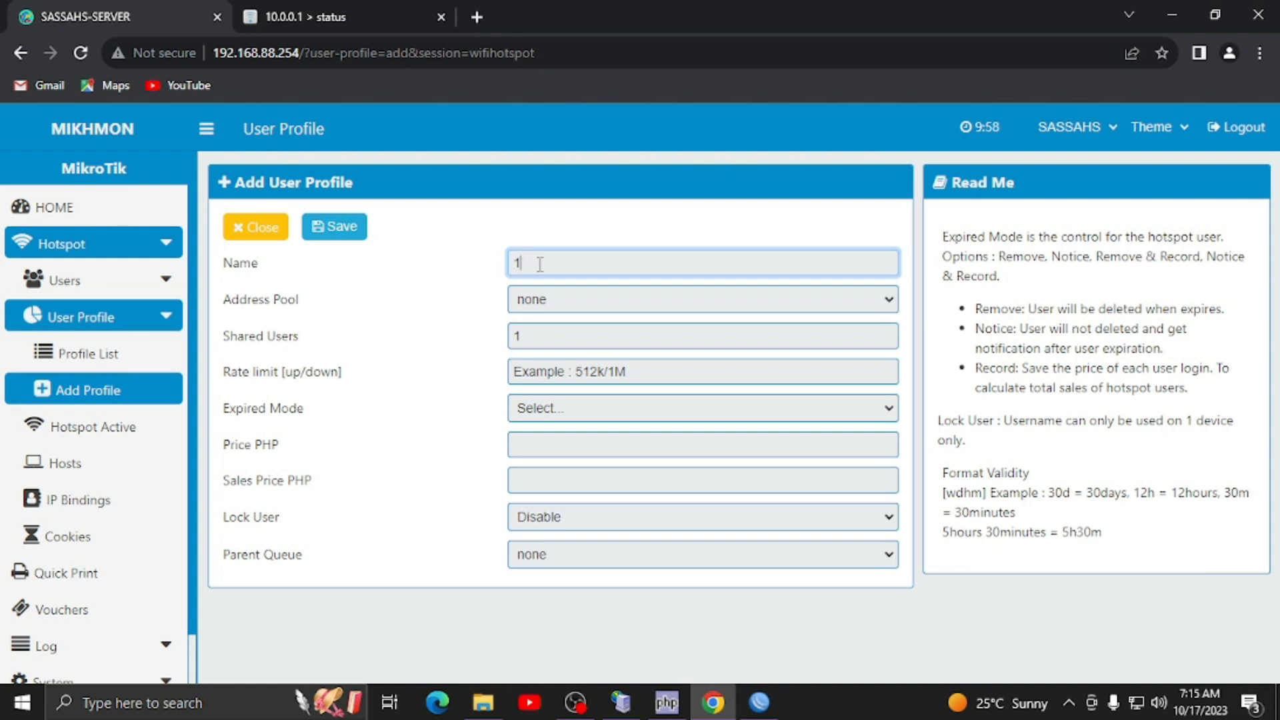
click(566, 306)
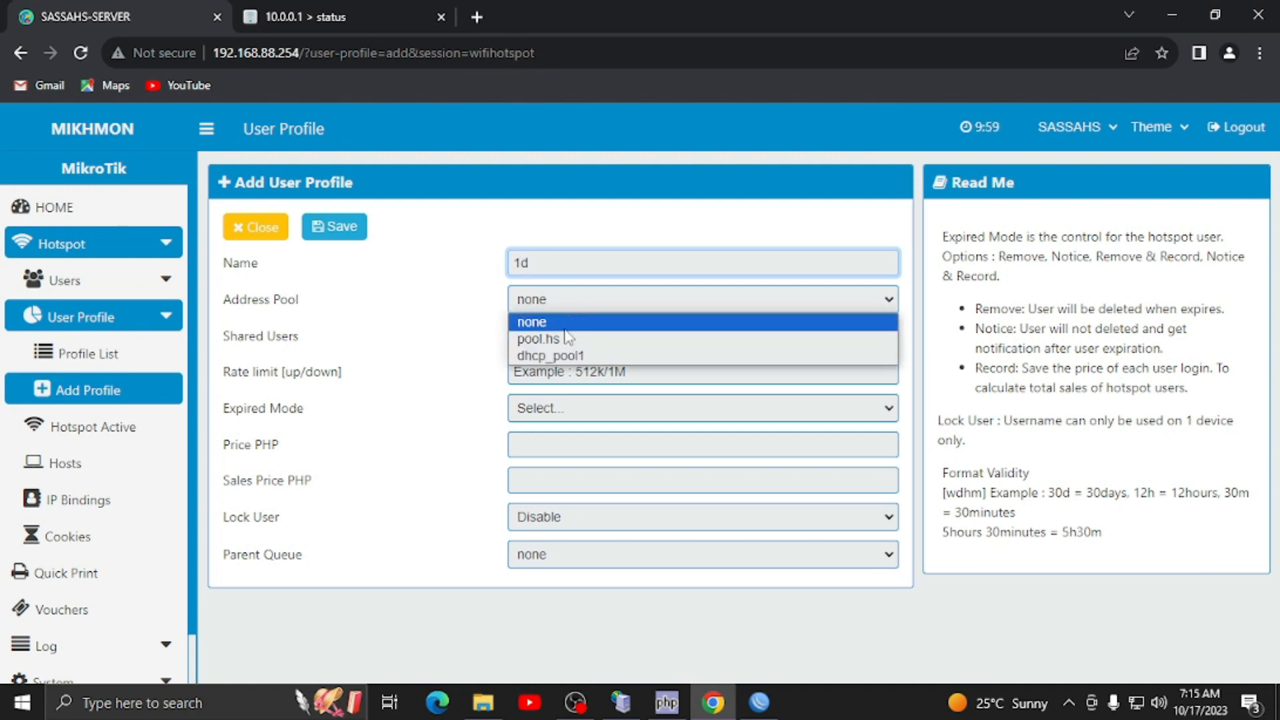
click(566, 338)
click(546, 402)
click(552, 514)
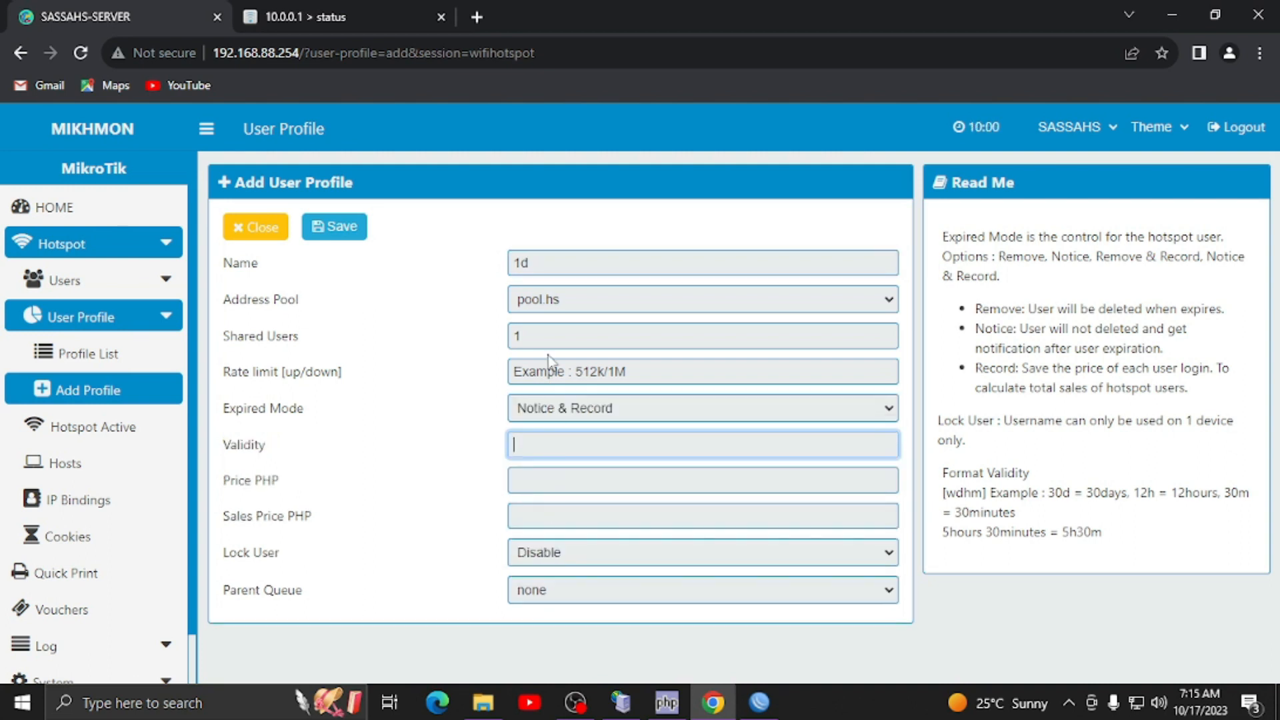
- Give the 1d profile a 5M/5M rate limit, 1d validity and PHP 50 prices, then save
click(531, 374)
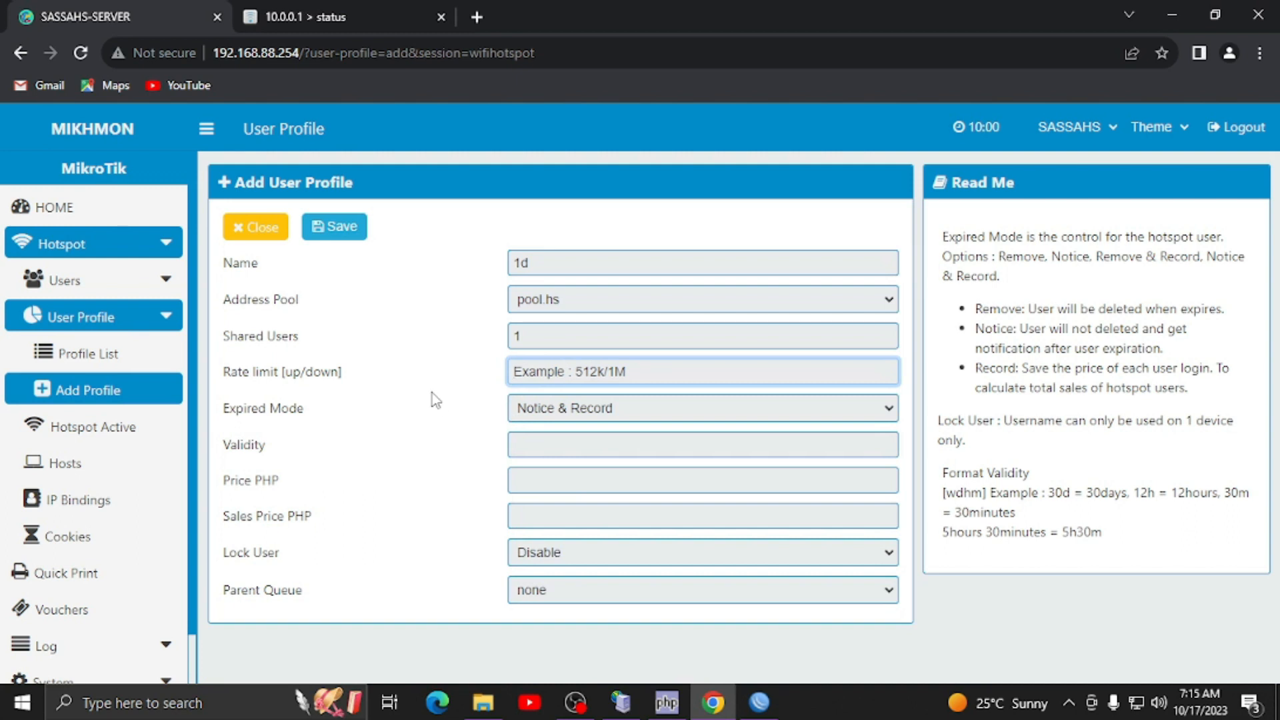
text(5M/5M)
click(564, 442)
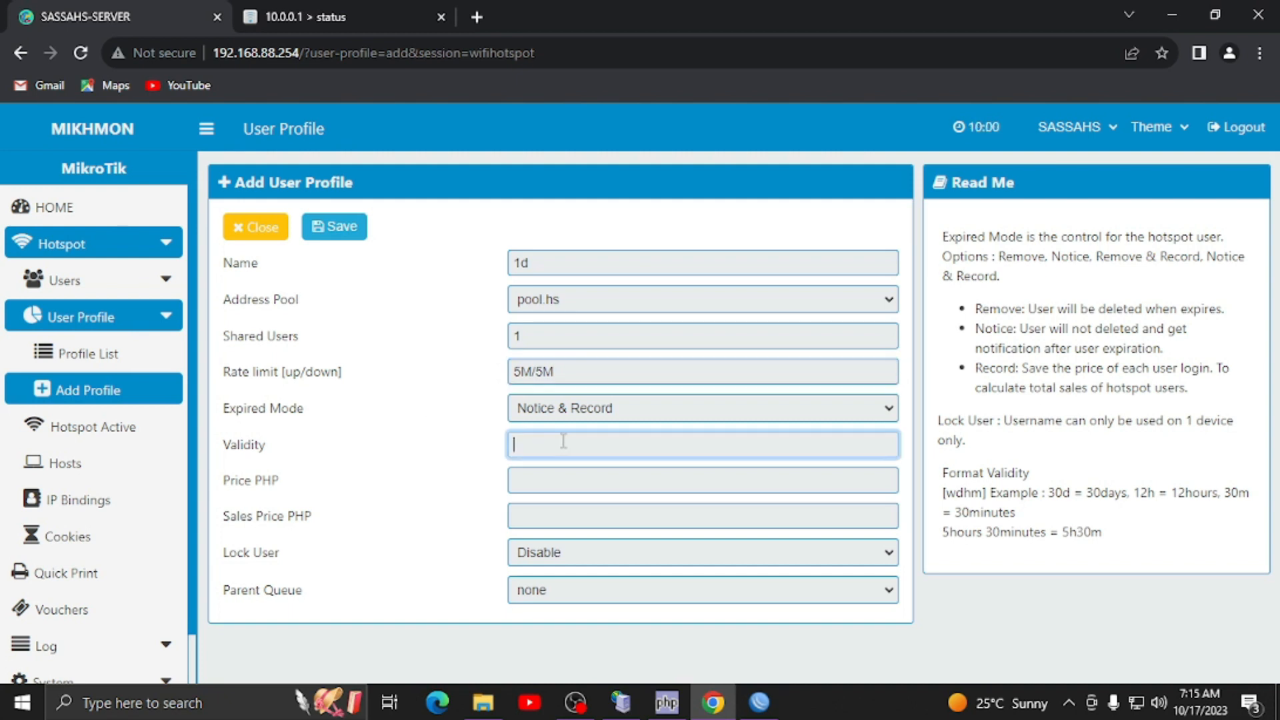
click(538, 482)
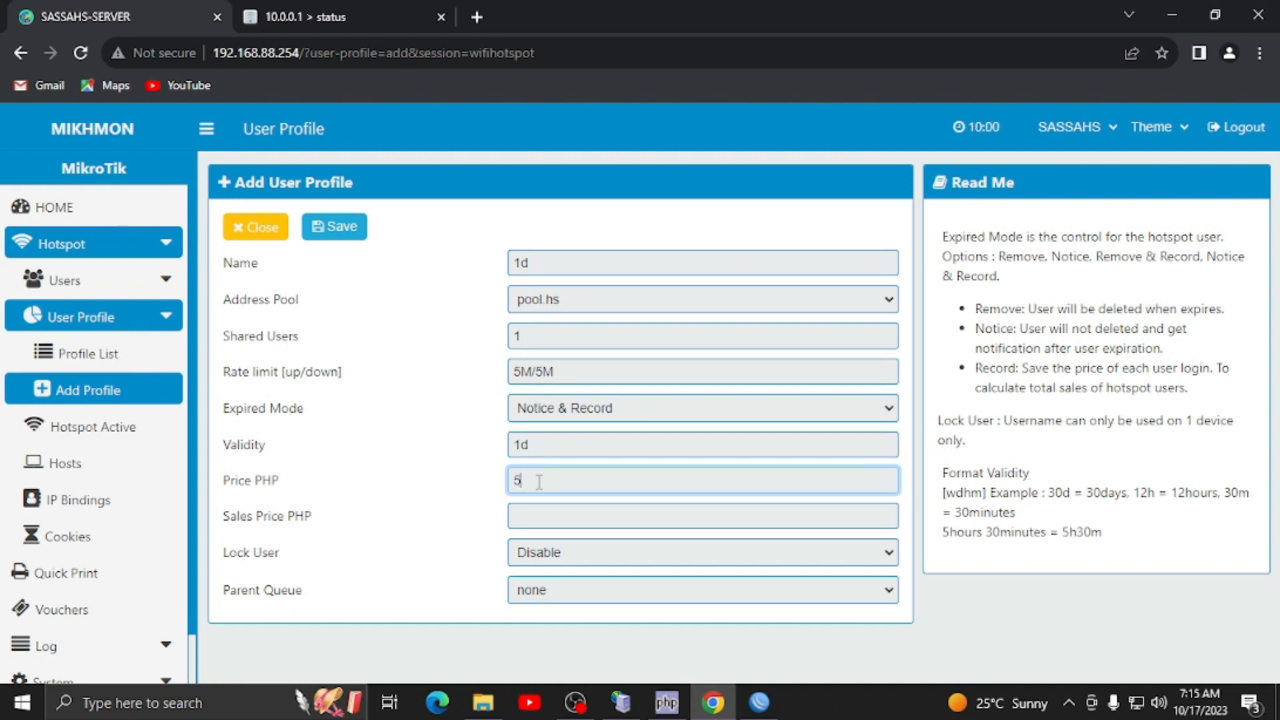
click(533, 514)
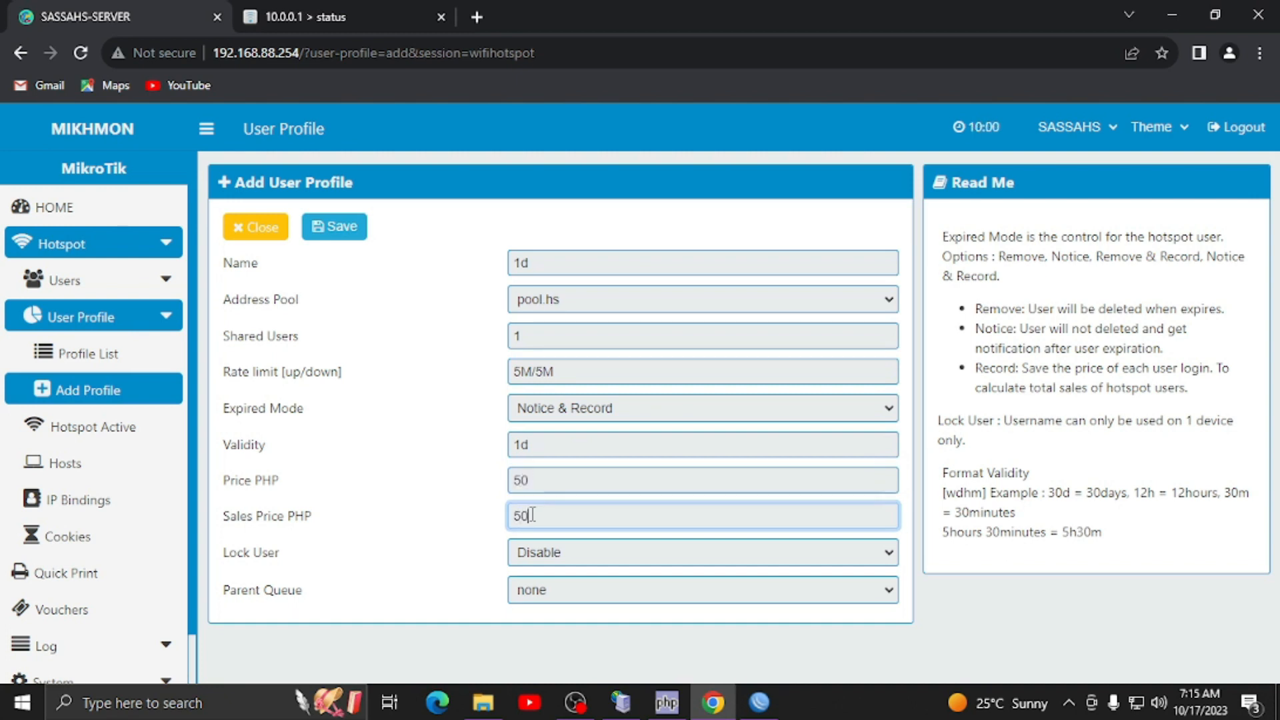
click(358, 232)
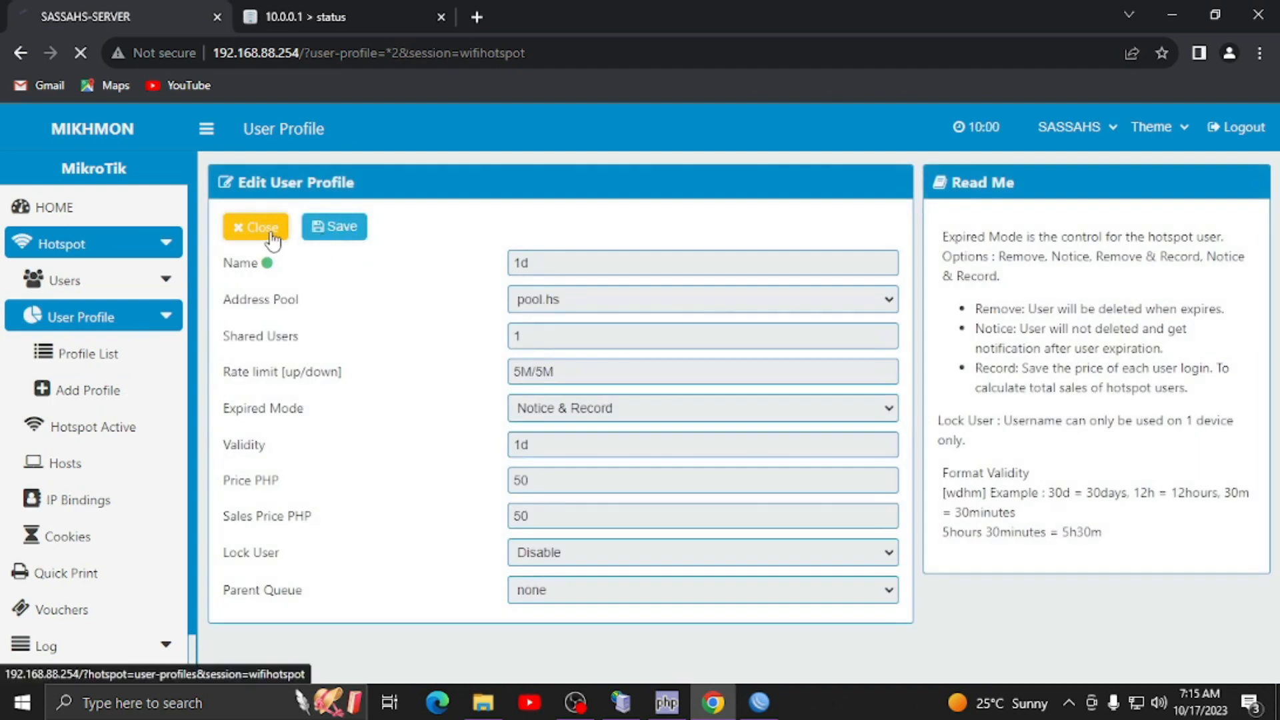
click(272, 238)
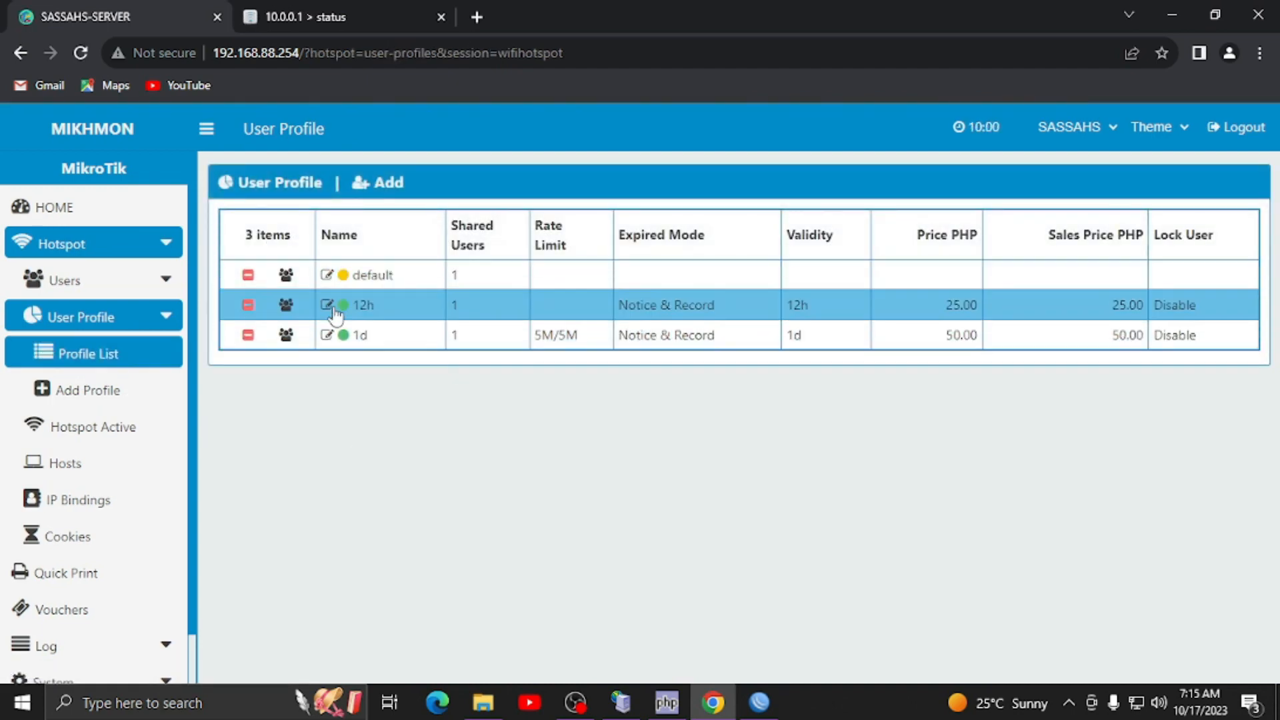
- Generate a voucher with Username = Password, 3-character name, 1d profile and 1d time limit
click(95, 283)
click(110, 393)
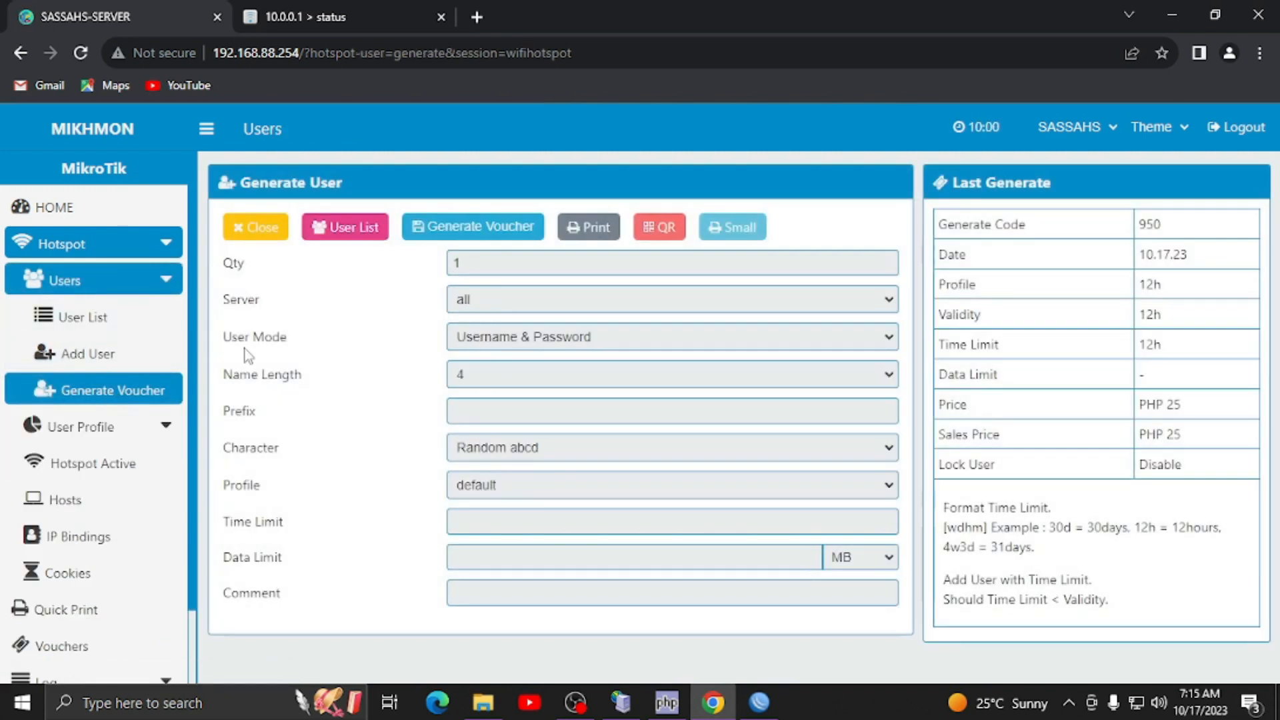
click(583, 338)
click(576, 377)
click(576, 376)
click(551, 415)
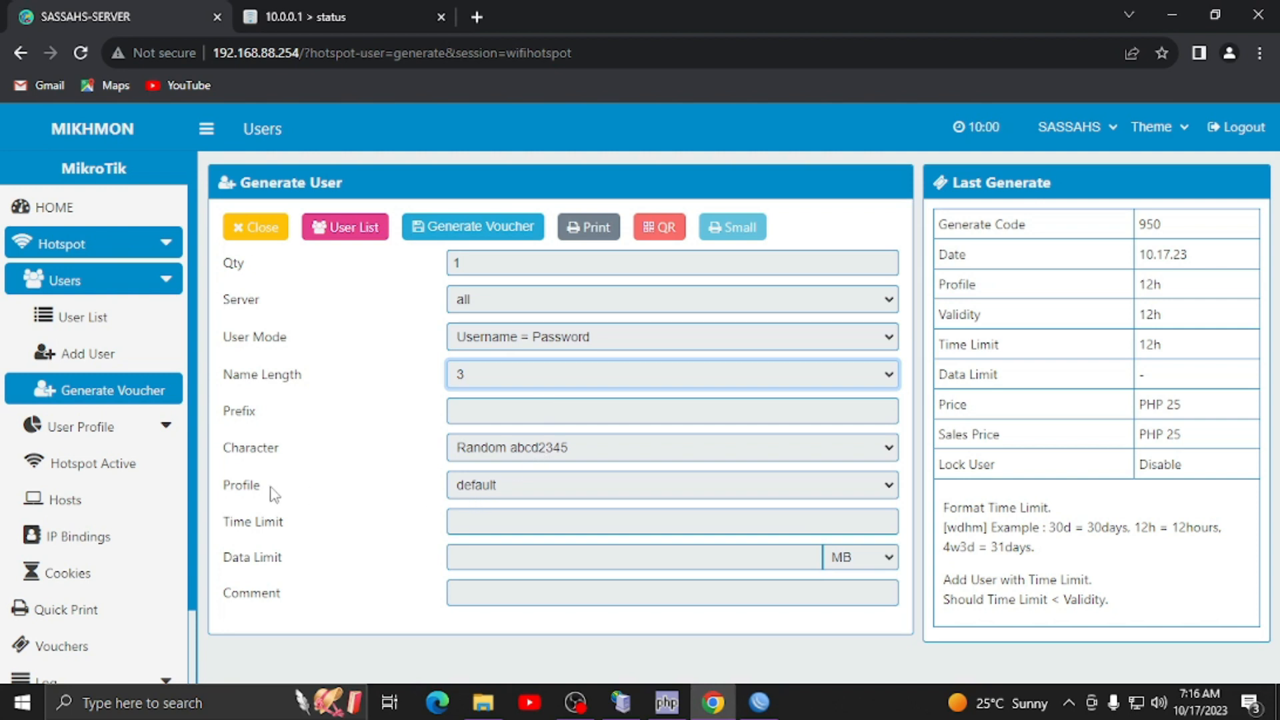
click(477, 499)
click(474, 537)
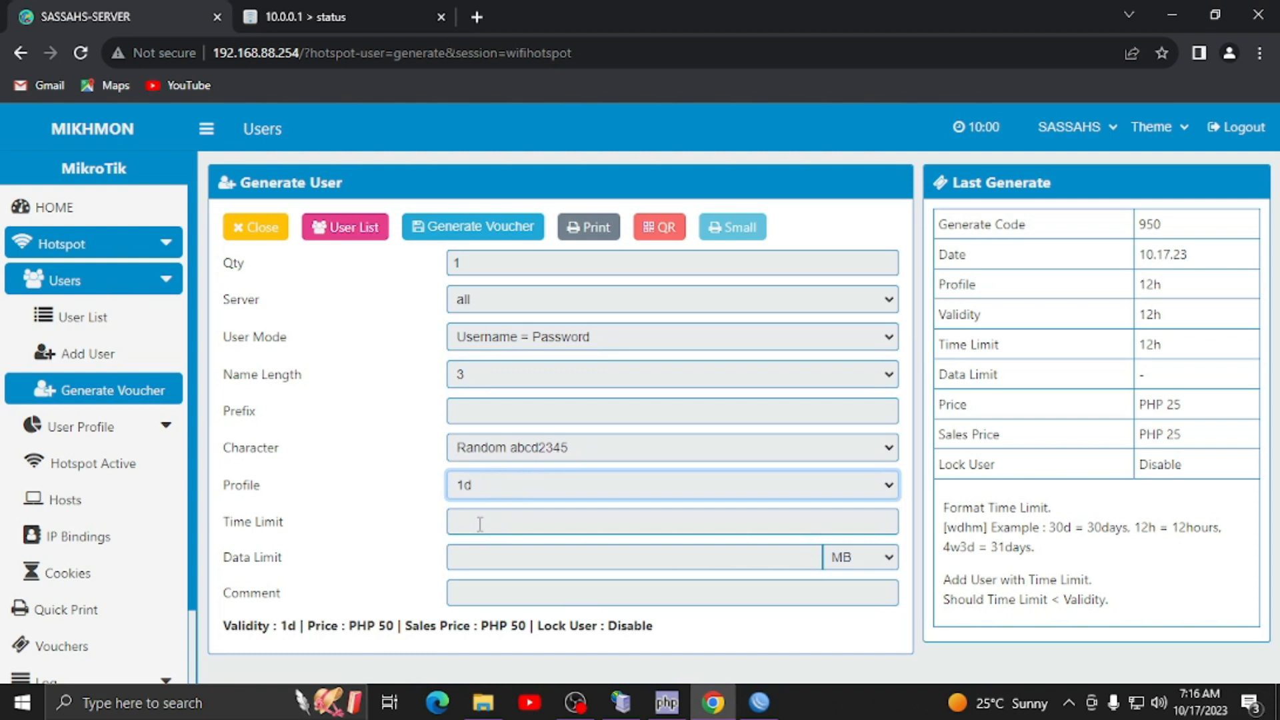
click(494, 526)
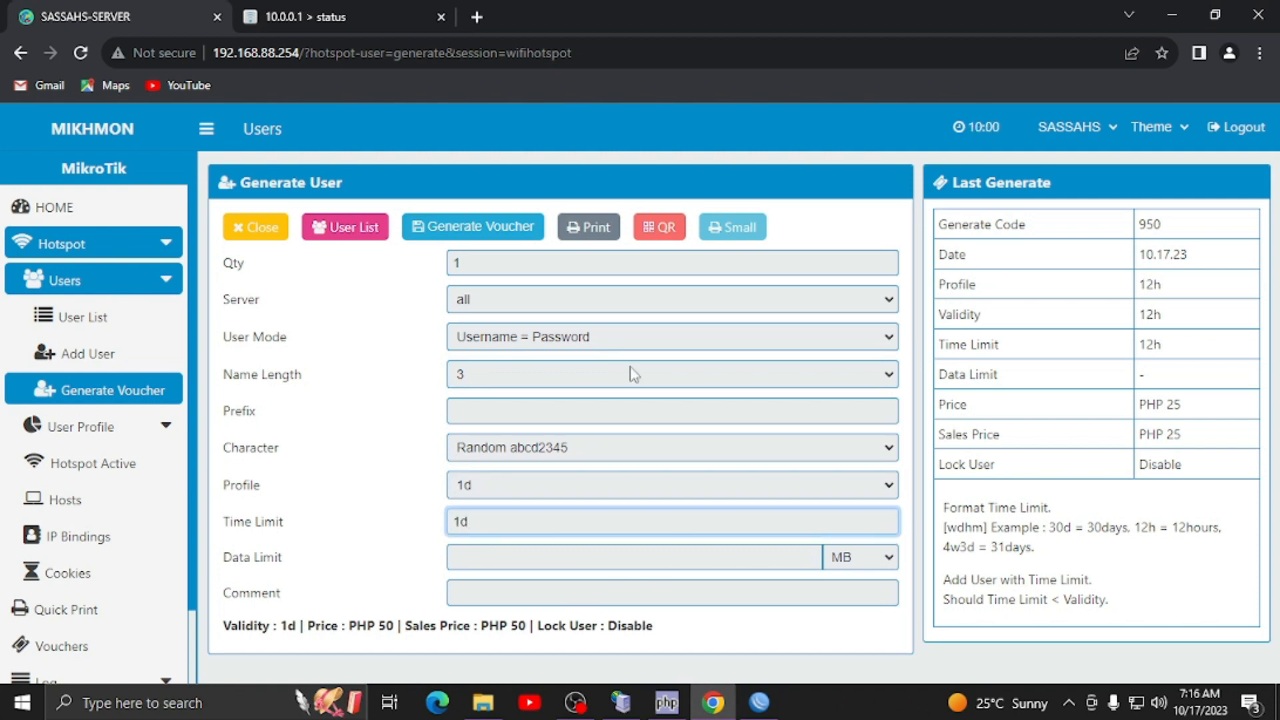
click(448, 239)
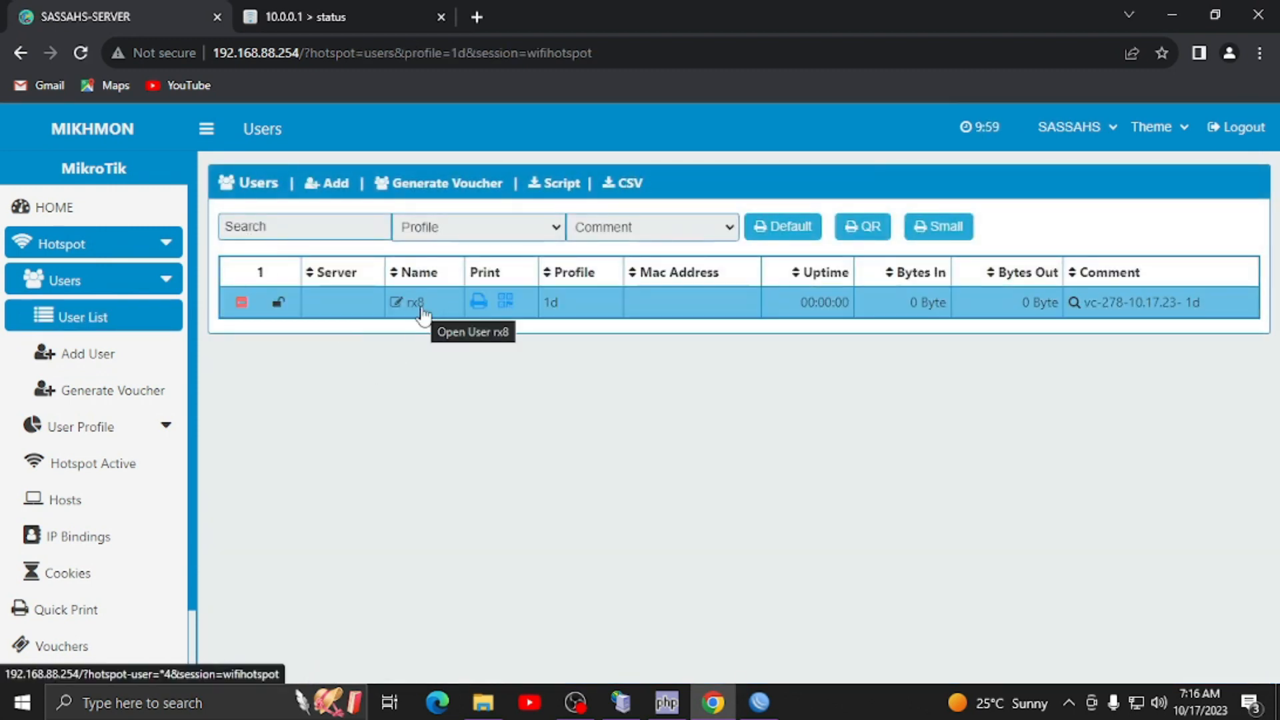
key(ctrl+Tab)
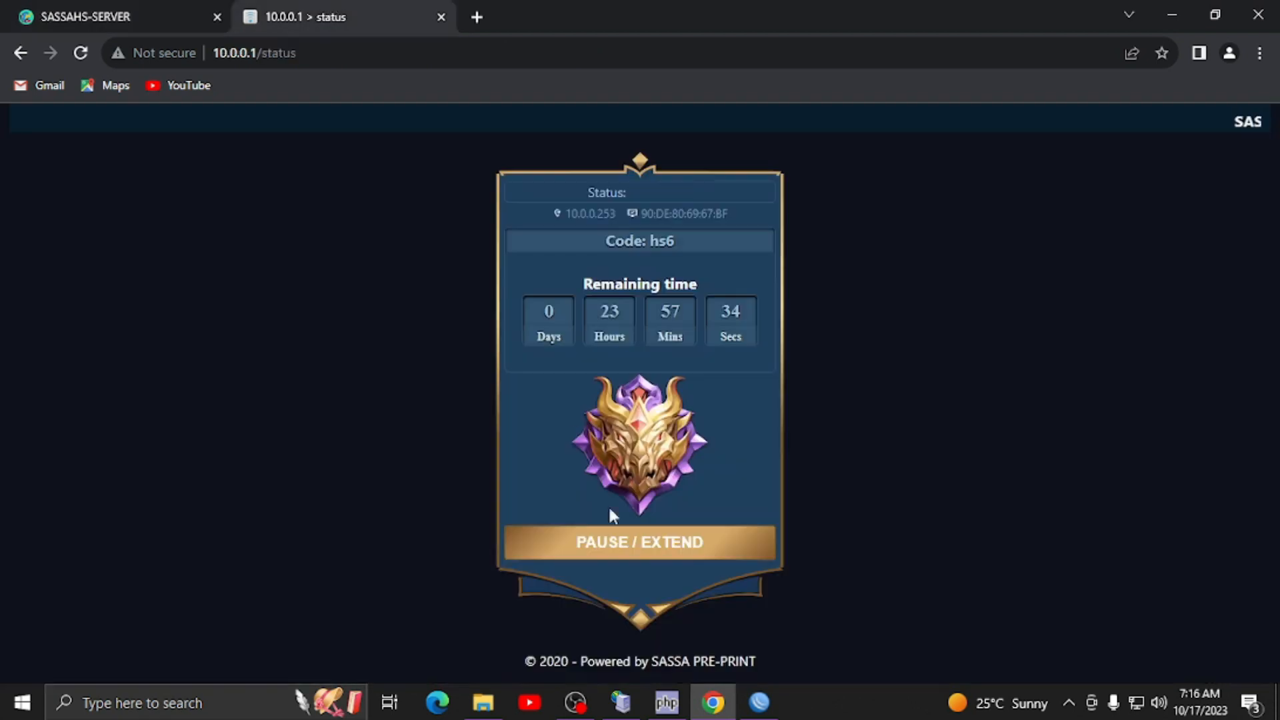
click(609, 544)
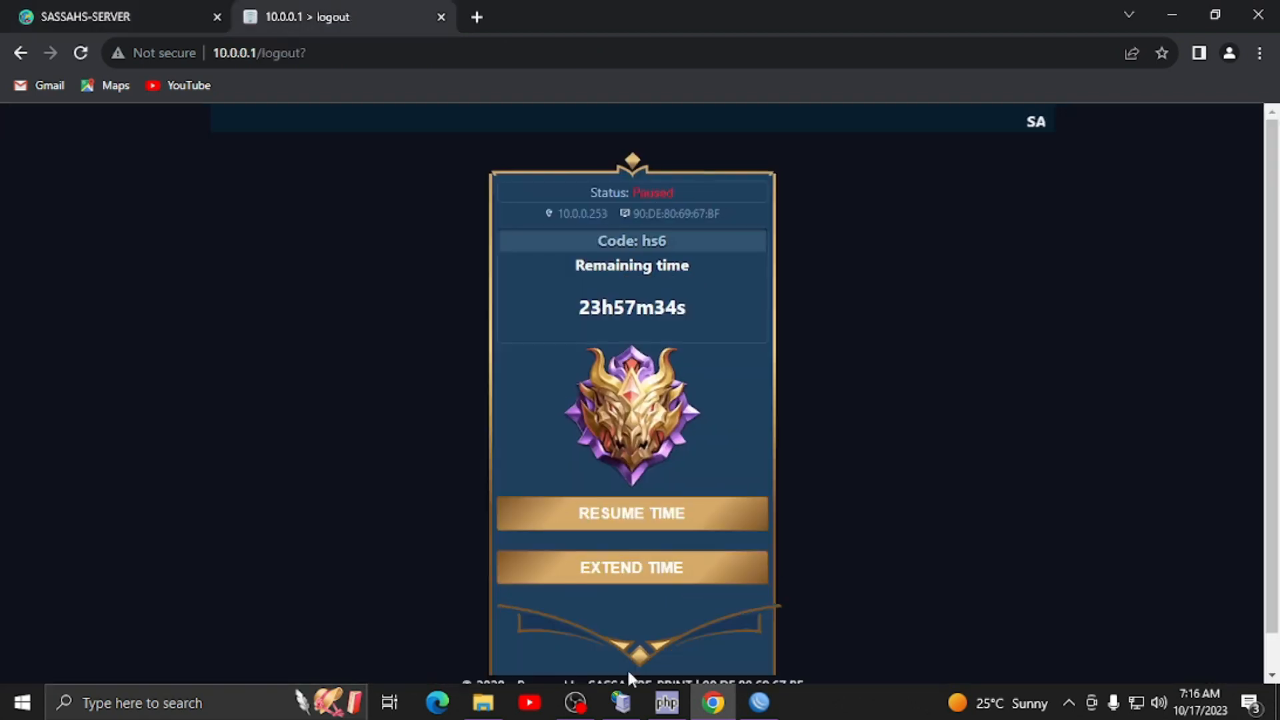
click(637, 579)
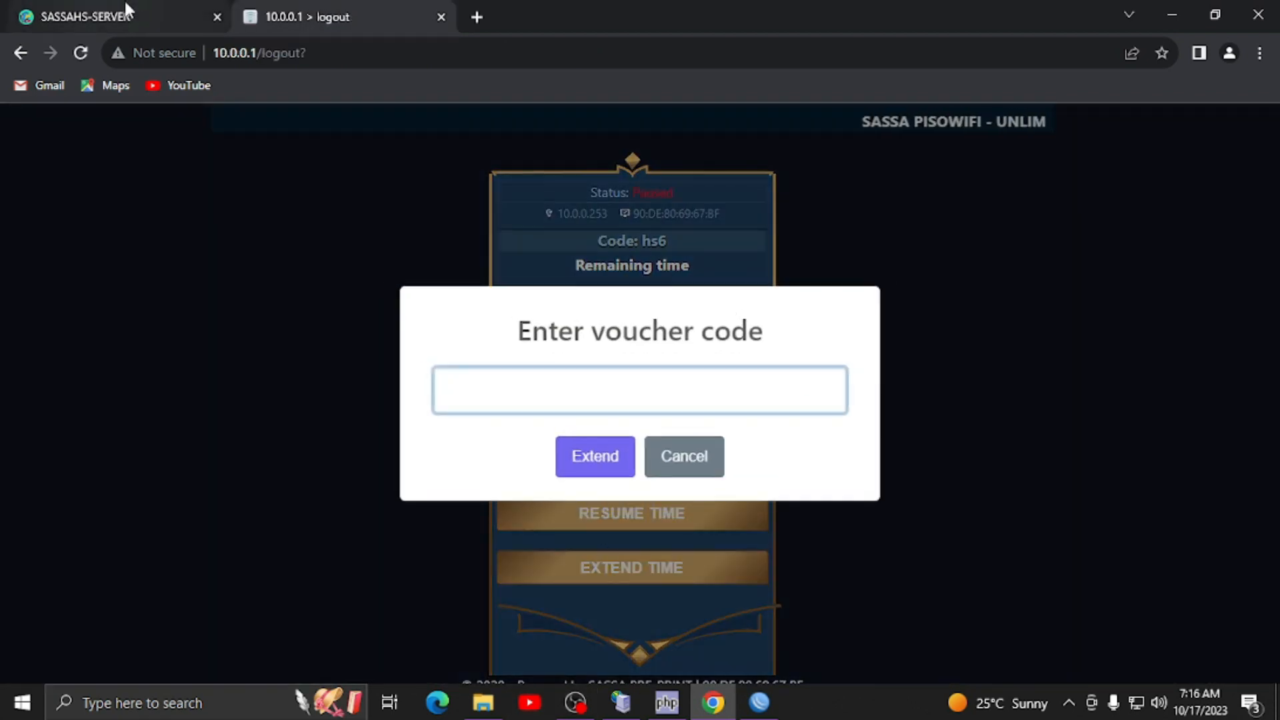
click(126, 2)
click(306, 4)
click(561, 460)
click(636, 448)
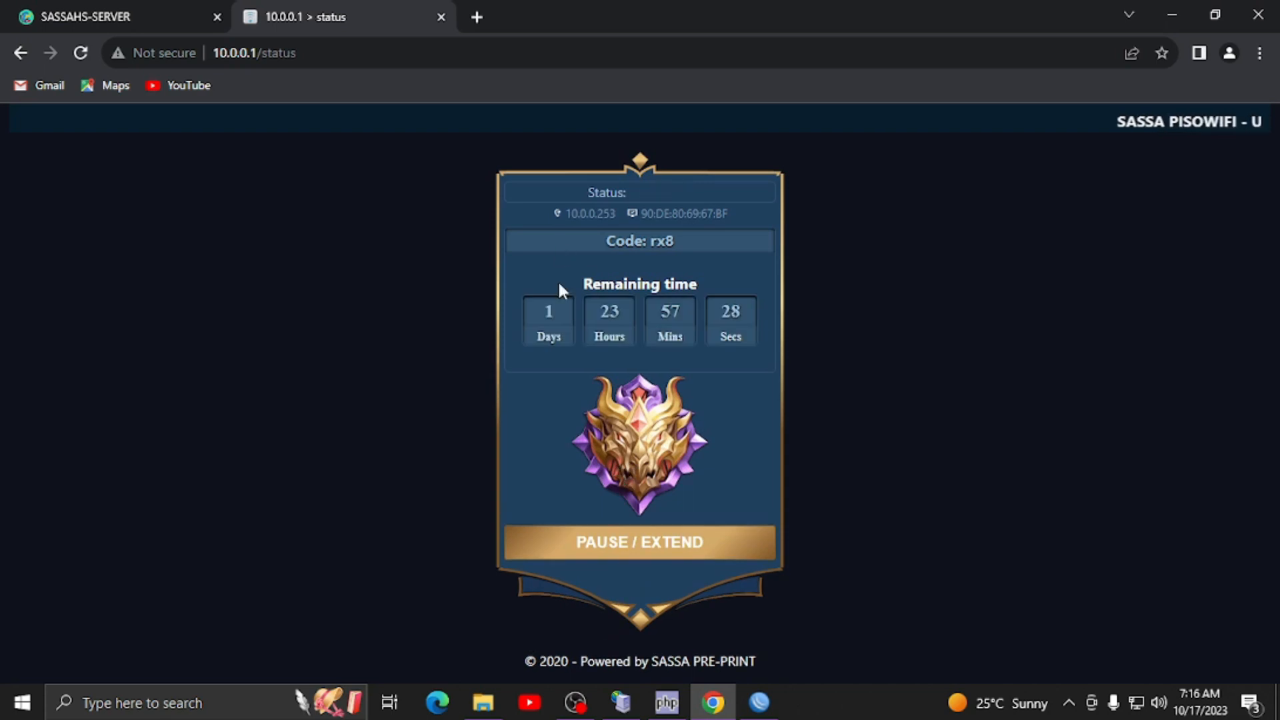
drag(544, 313, 700, 322)
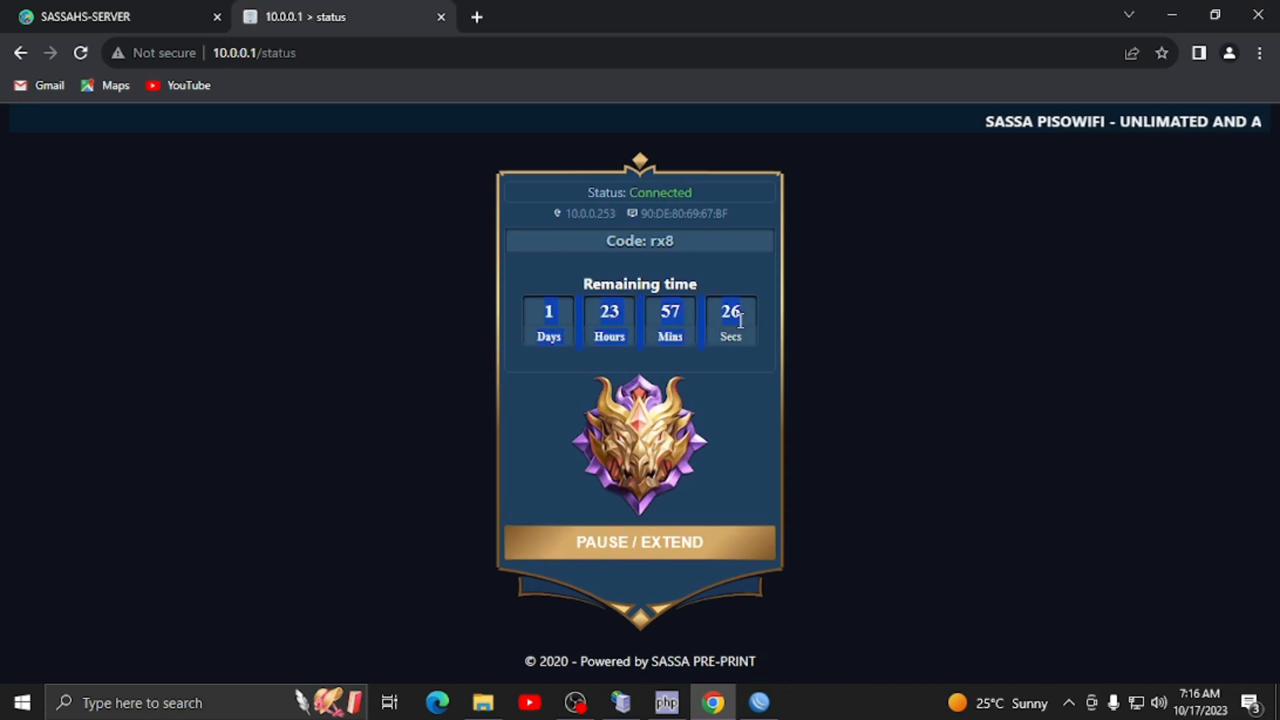
click(685, 330)
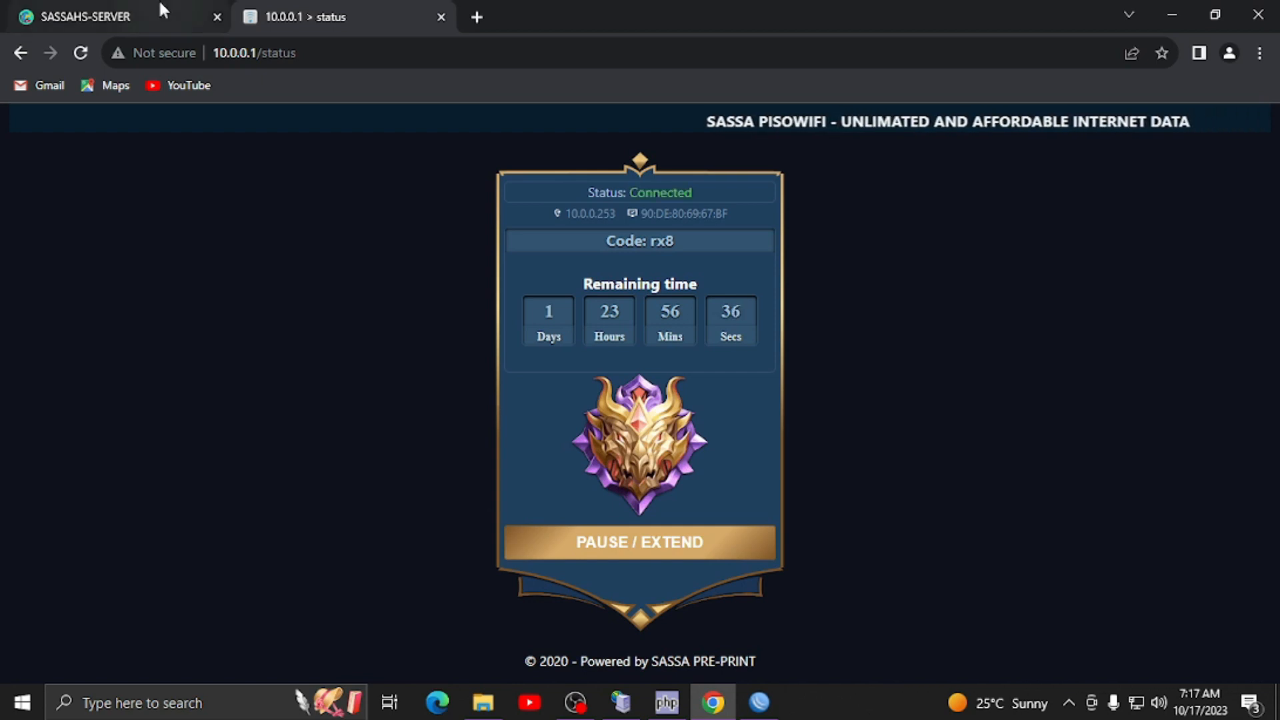
mouse_move(160, 4)
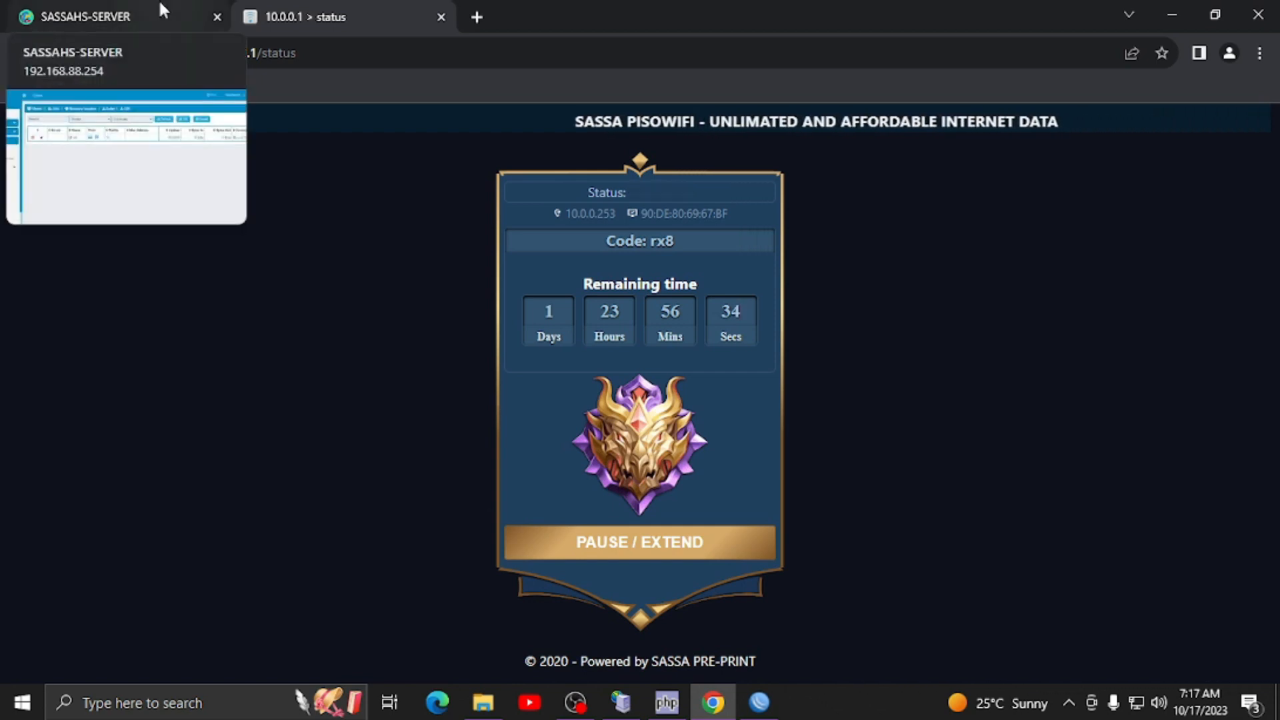